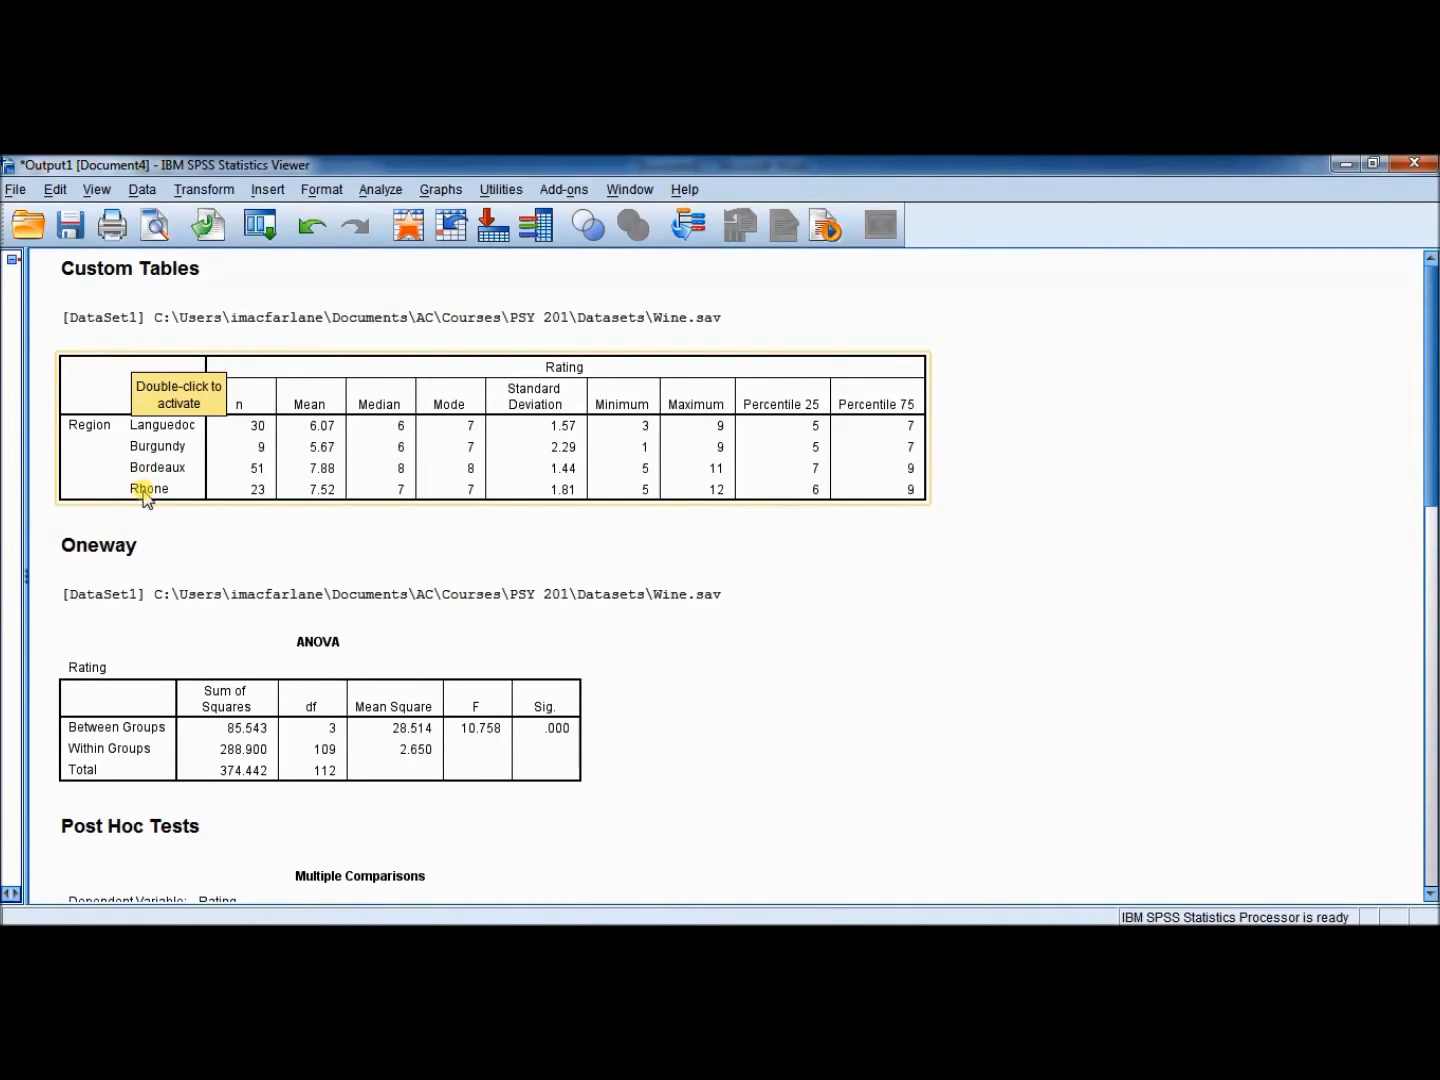
# Switch to the blank Word document and insert a table with 10 columns and 5 rows
pyautogui.click(456, 925)
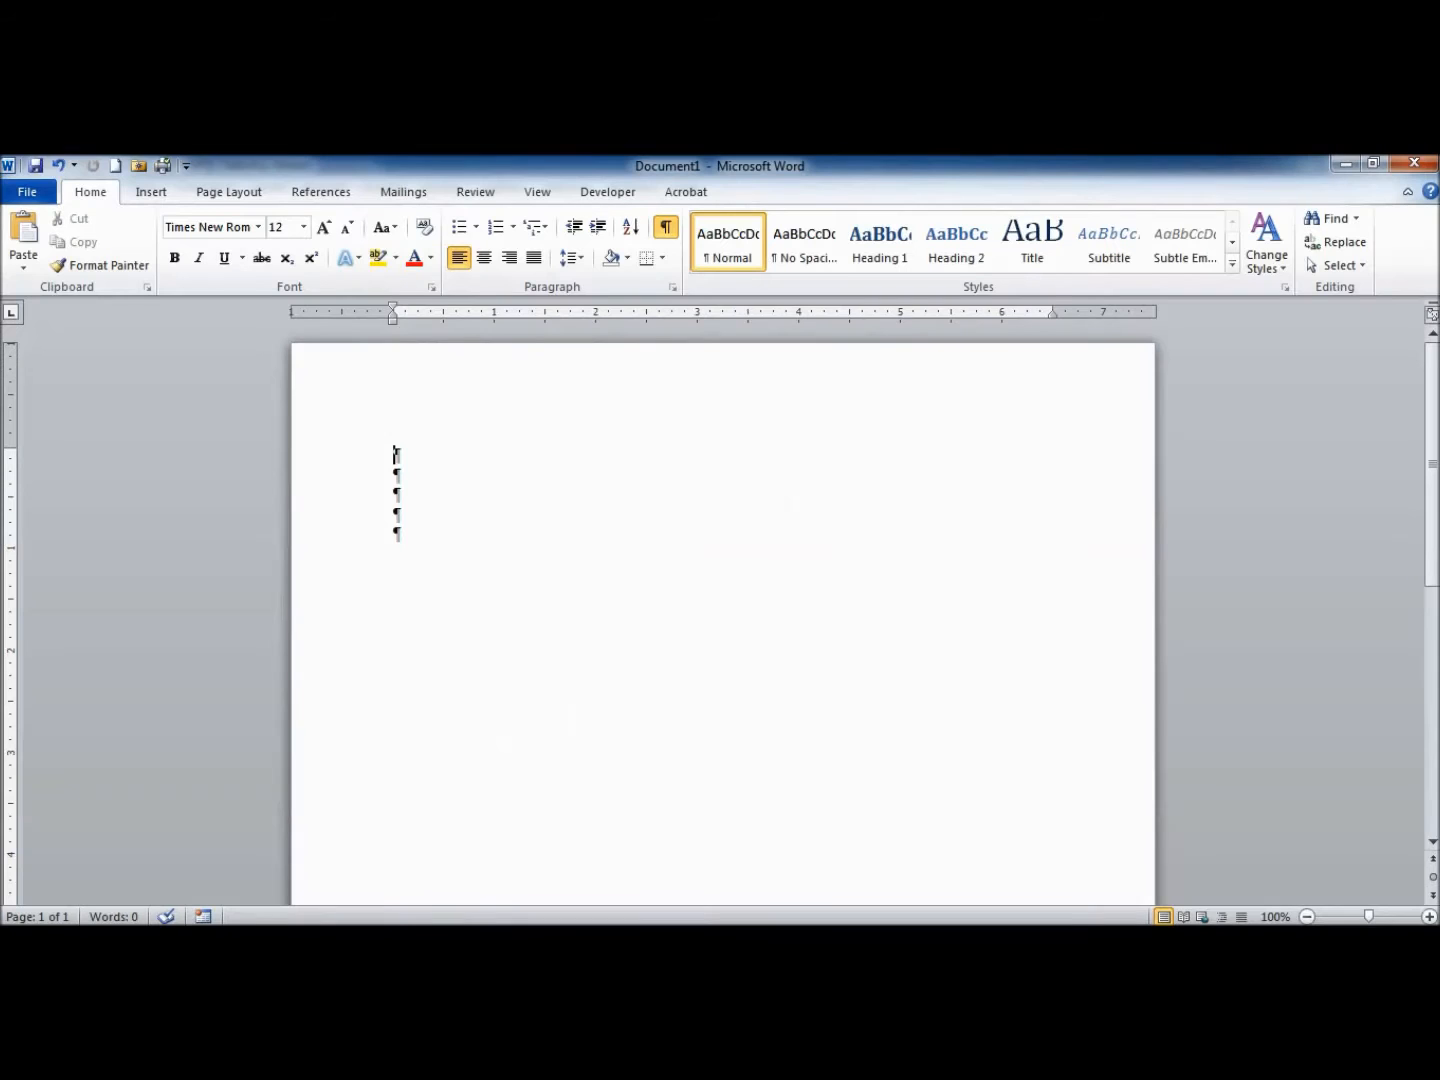
pyautogui.click(150, 192)
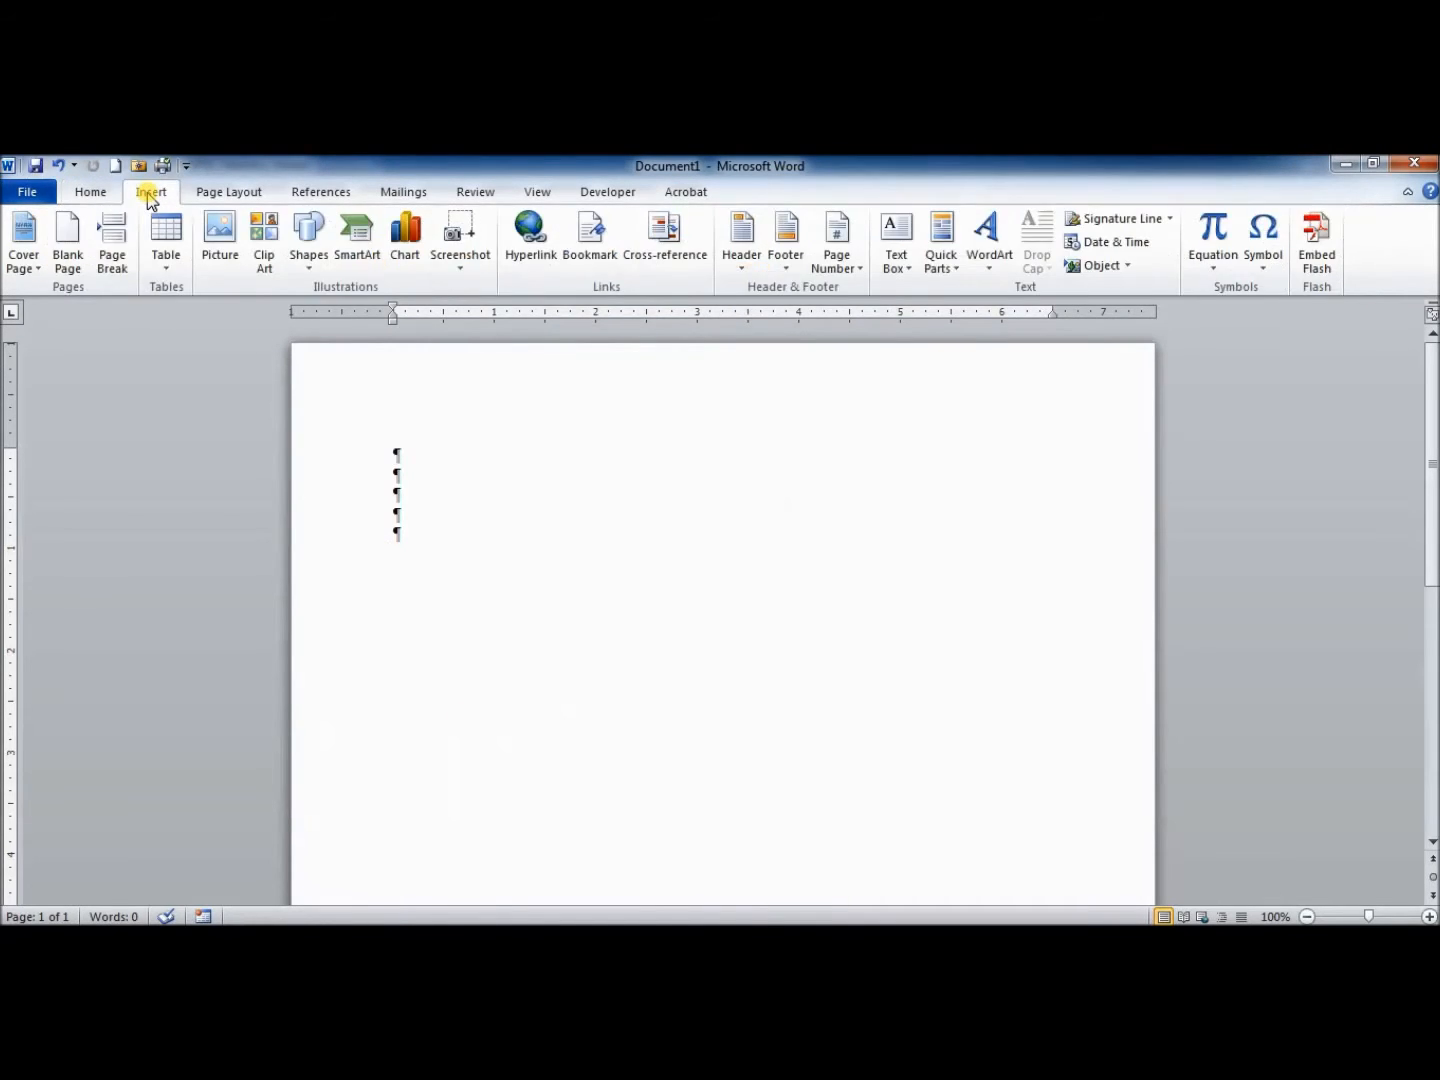
pyautogui.click(165, 235)
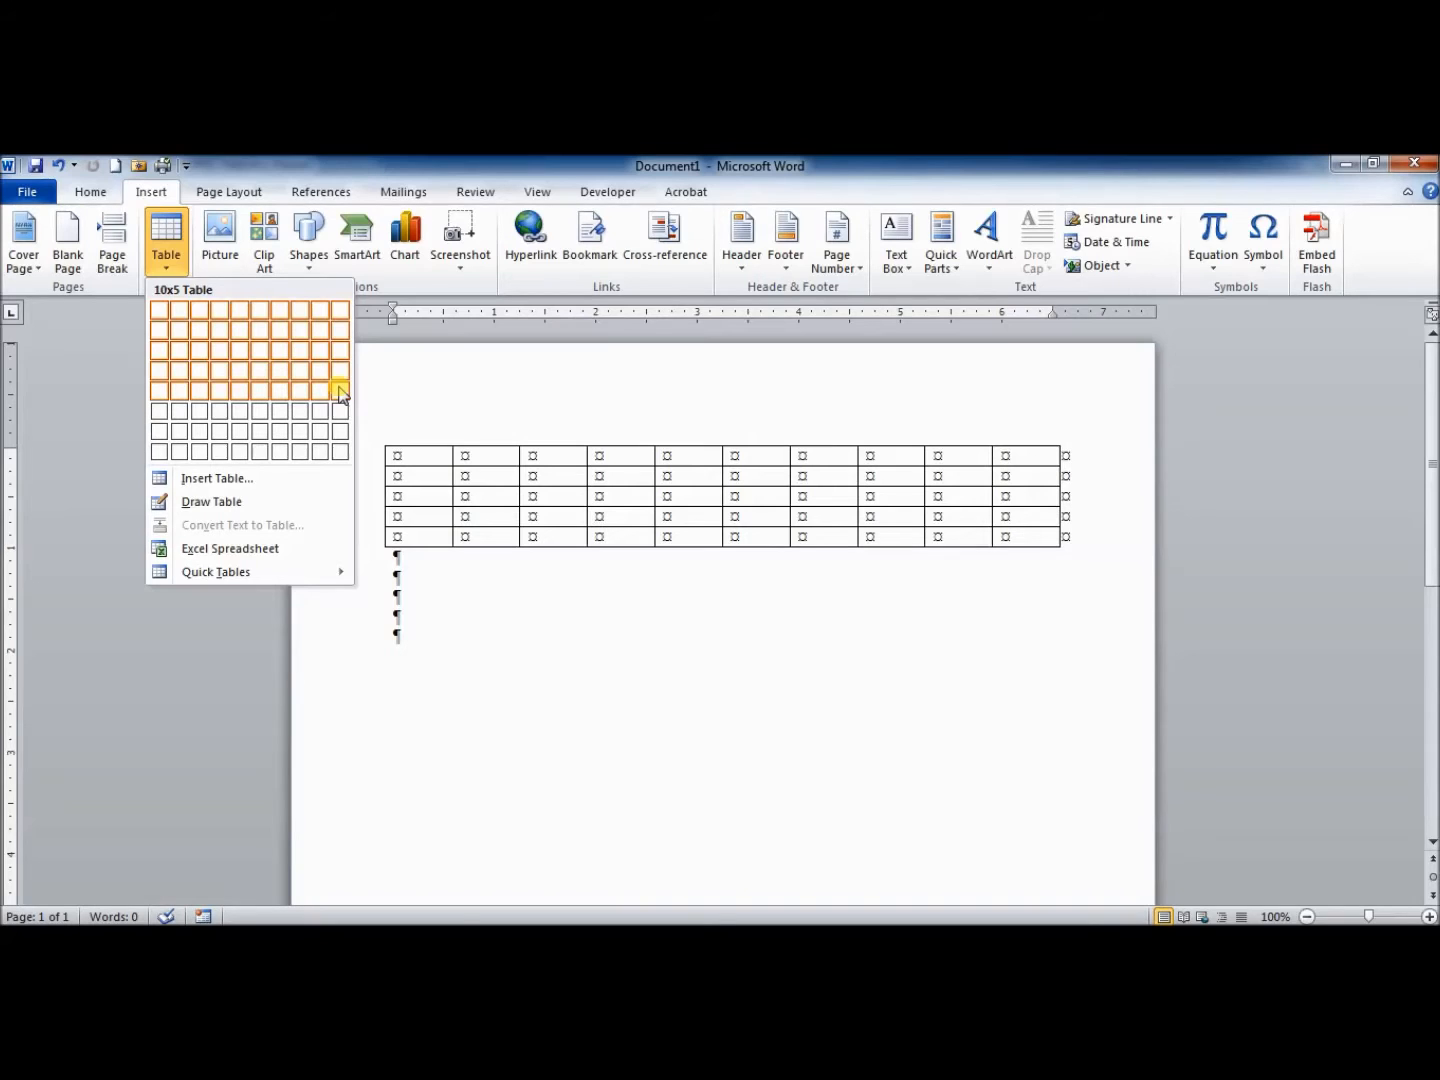
pyautogui.click(200, 480)
pyautogui.write('1')
pyautogui.click(855, 454)
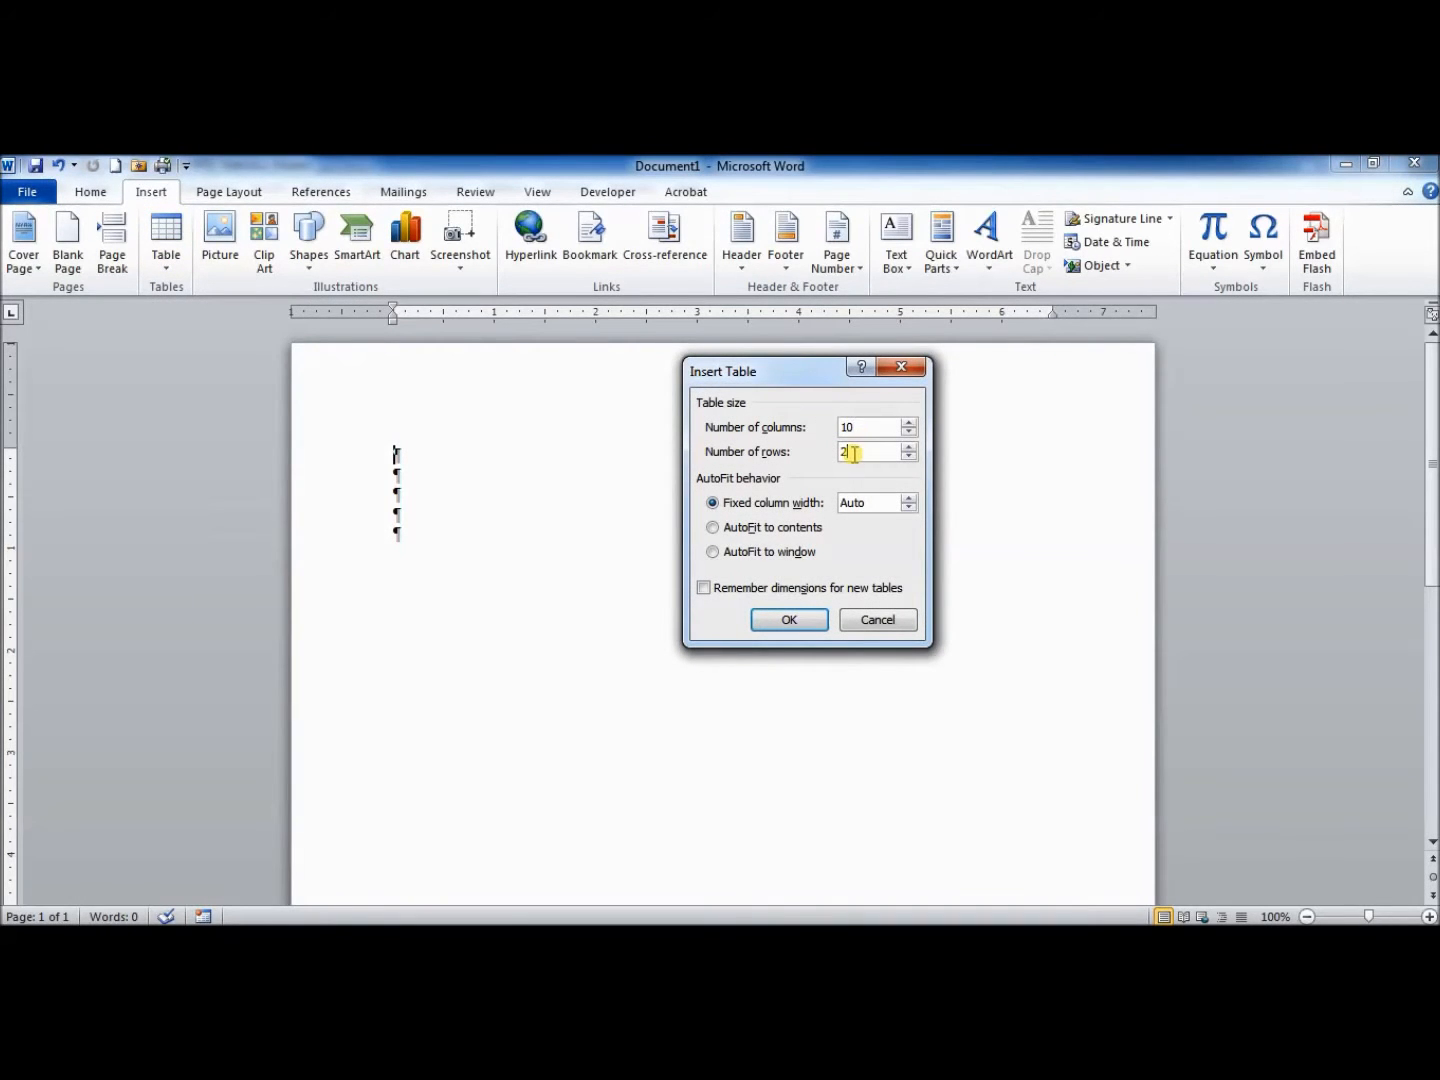
pyautogui.press('BackSpace')
pyautogui.write('5')
pyautogui.click(781, 620)
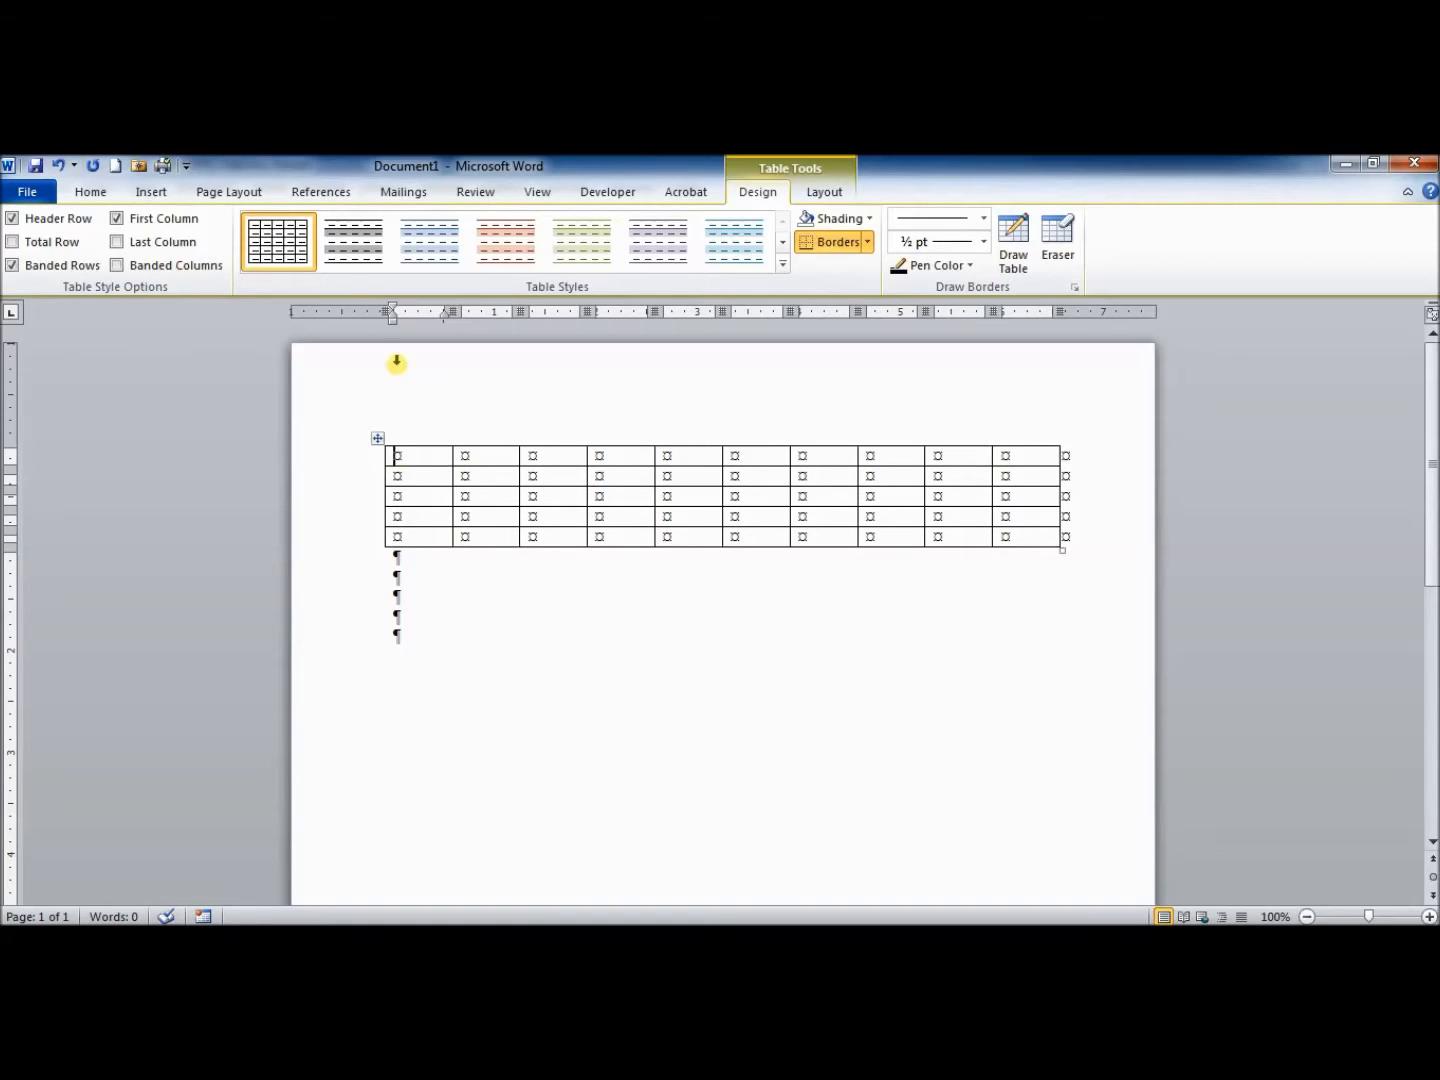
# Try the black-and-grey shaded table style with banded rows turned off, and return the table to the plain grid style
pyautogui.click(352, 240)
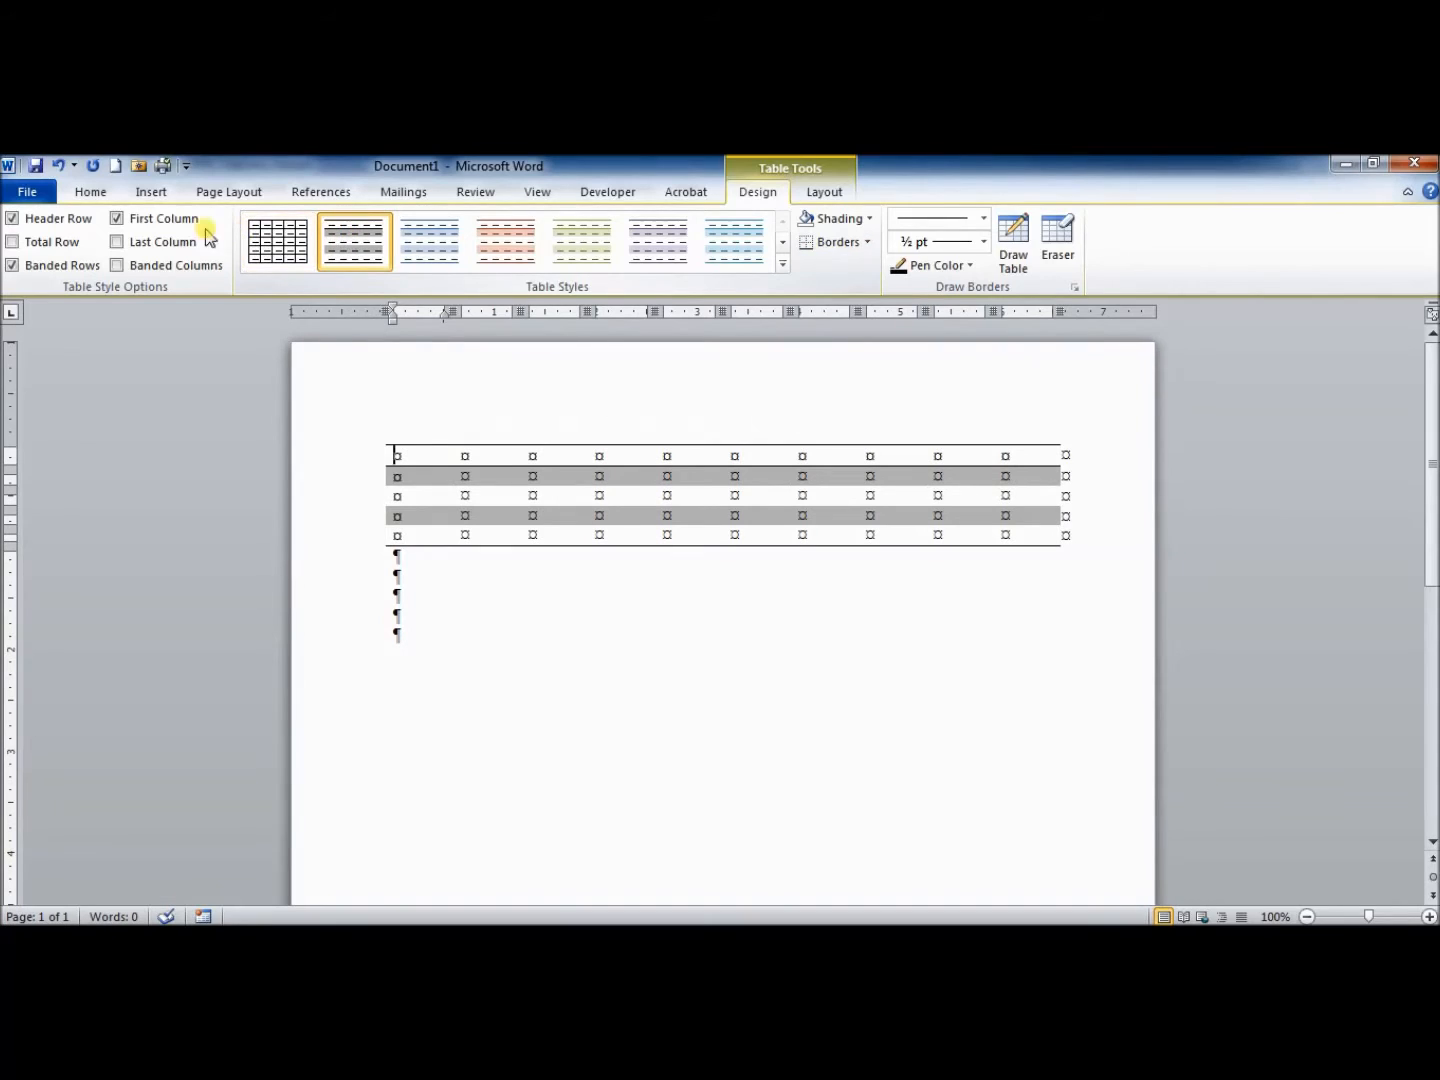
pyautogui.click(13, 266)
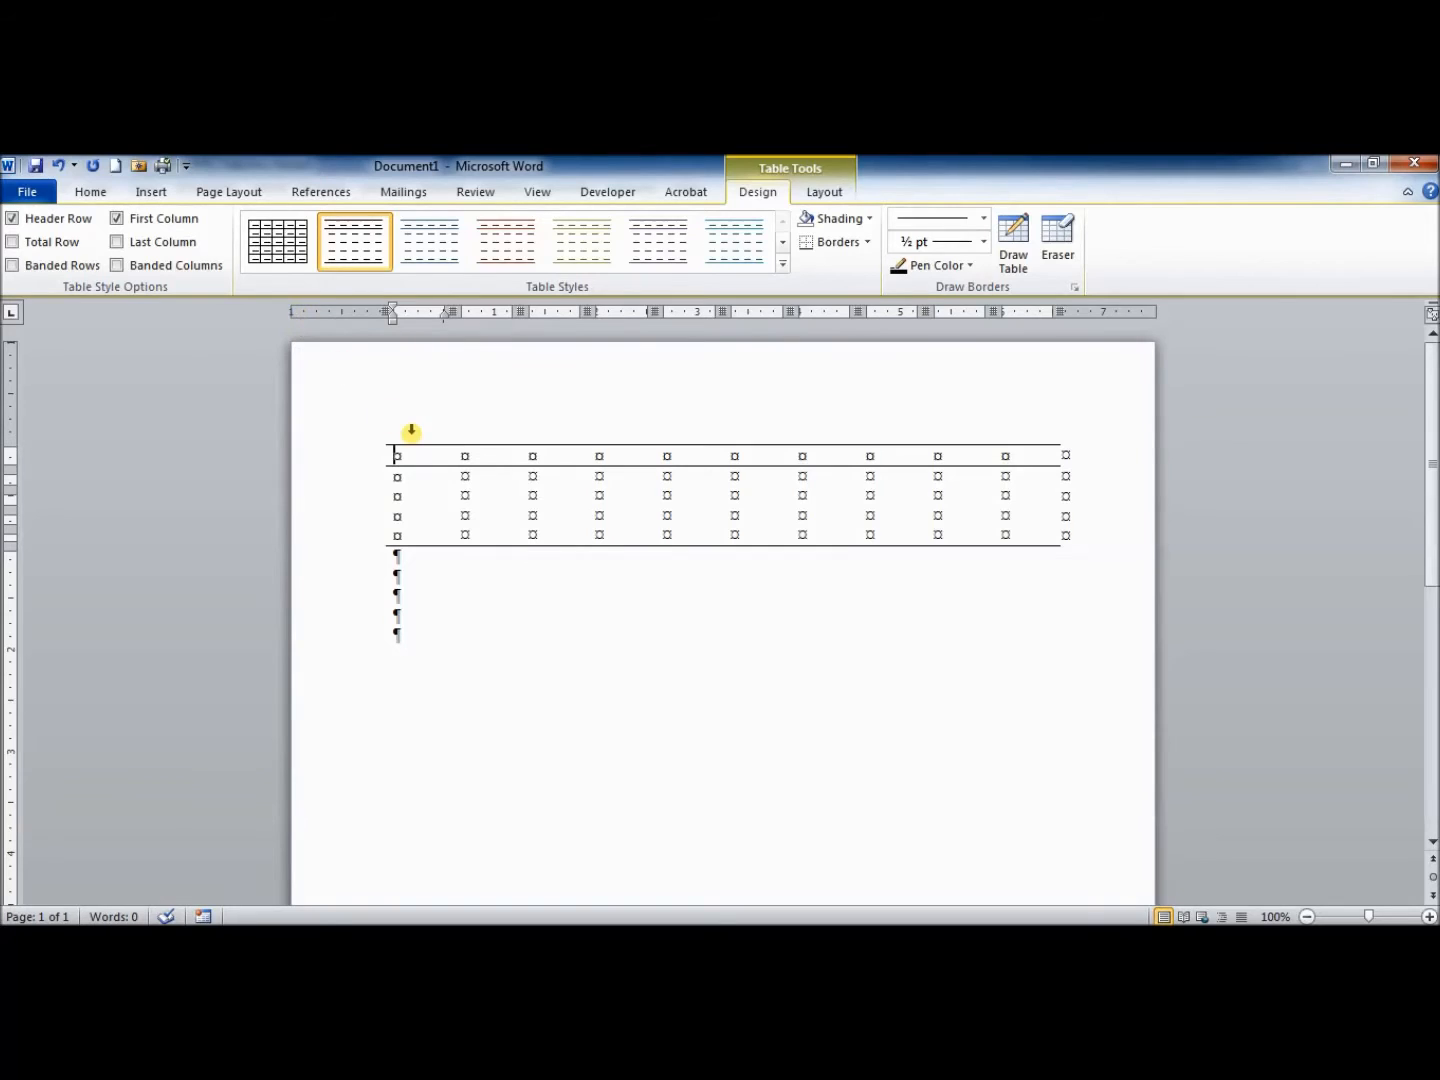
pyautogui.click(283, 252)
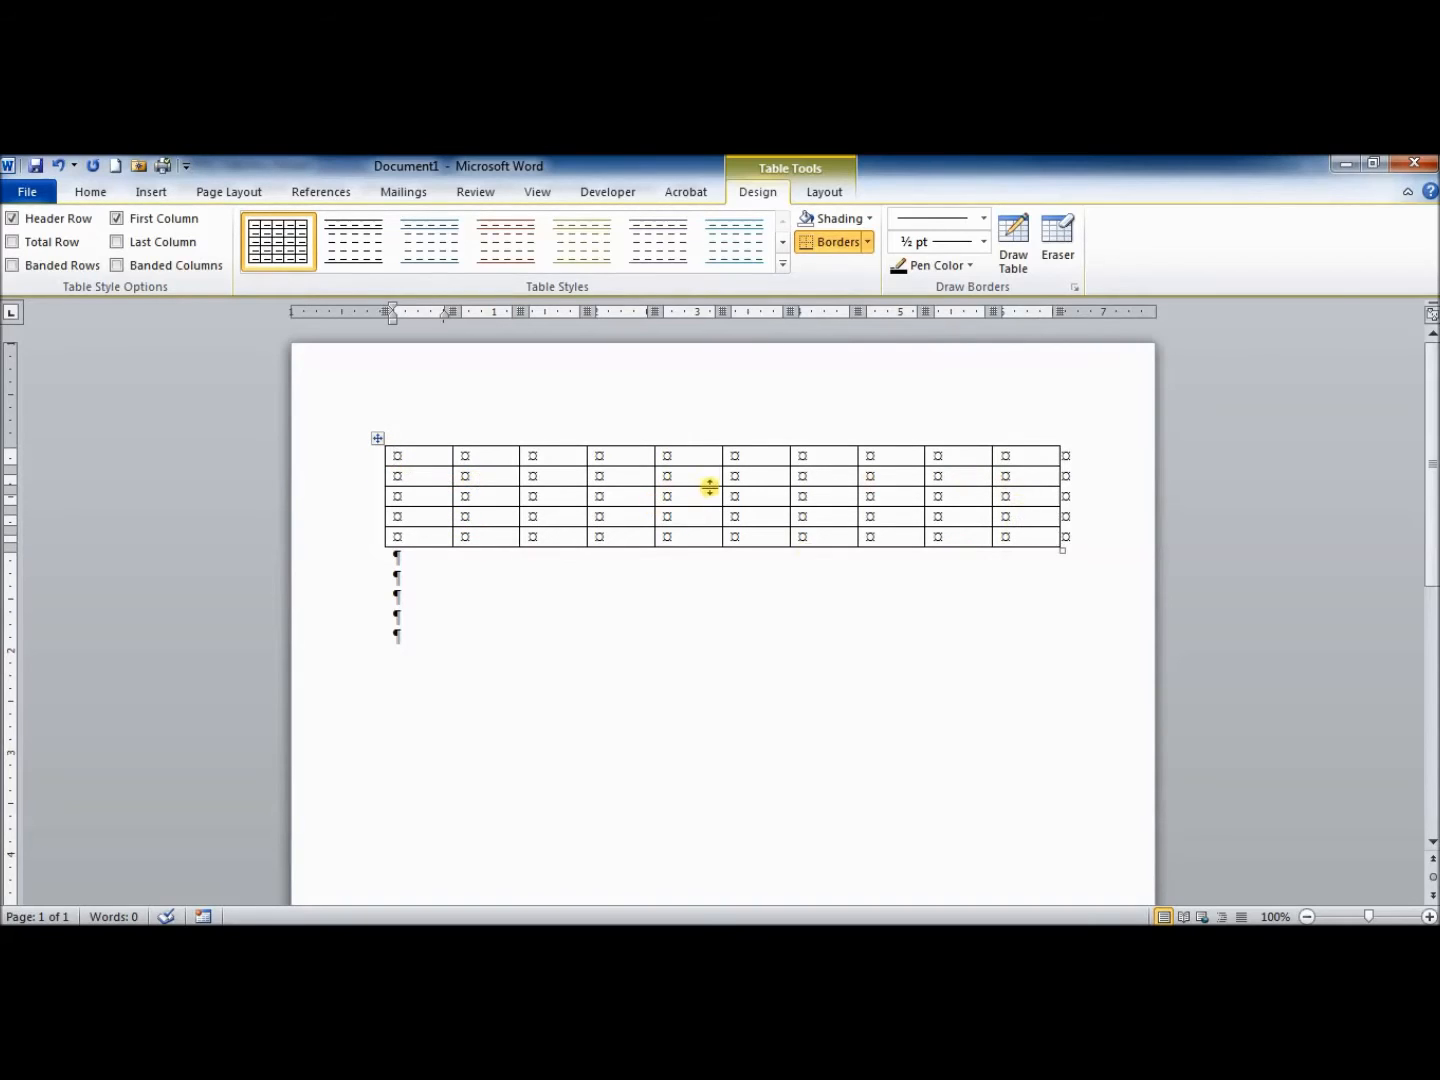
# Remove all borders from the entire table
pyautogui.click(379, 439)
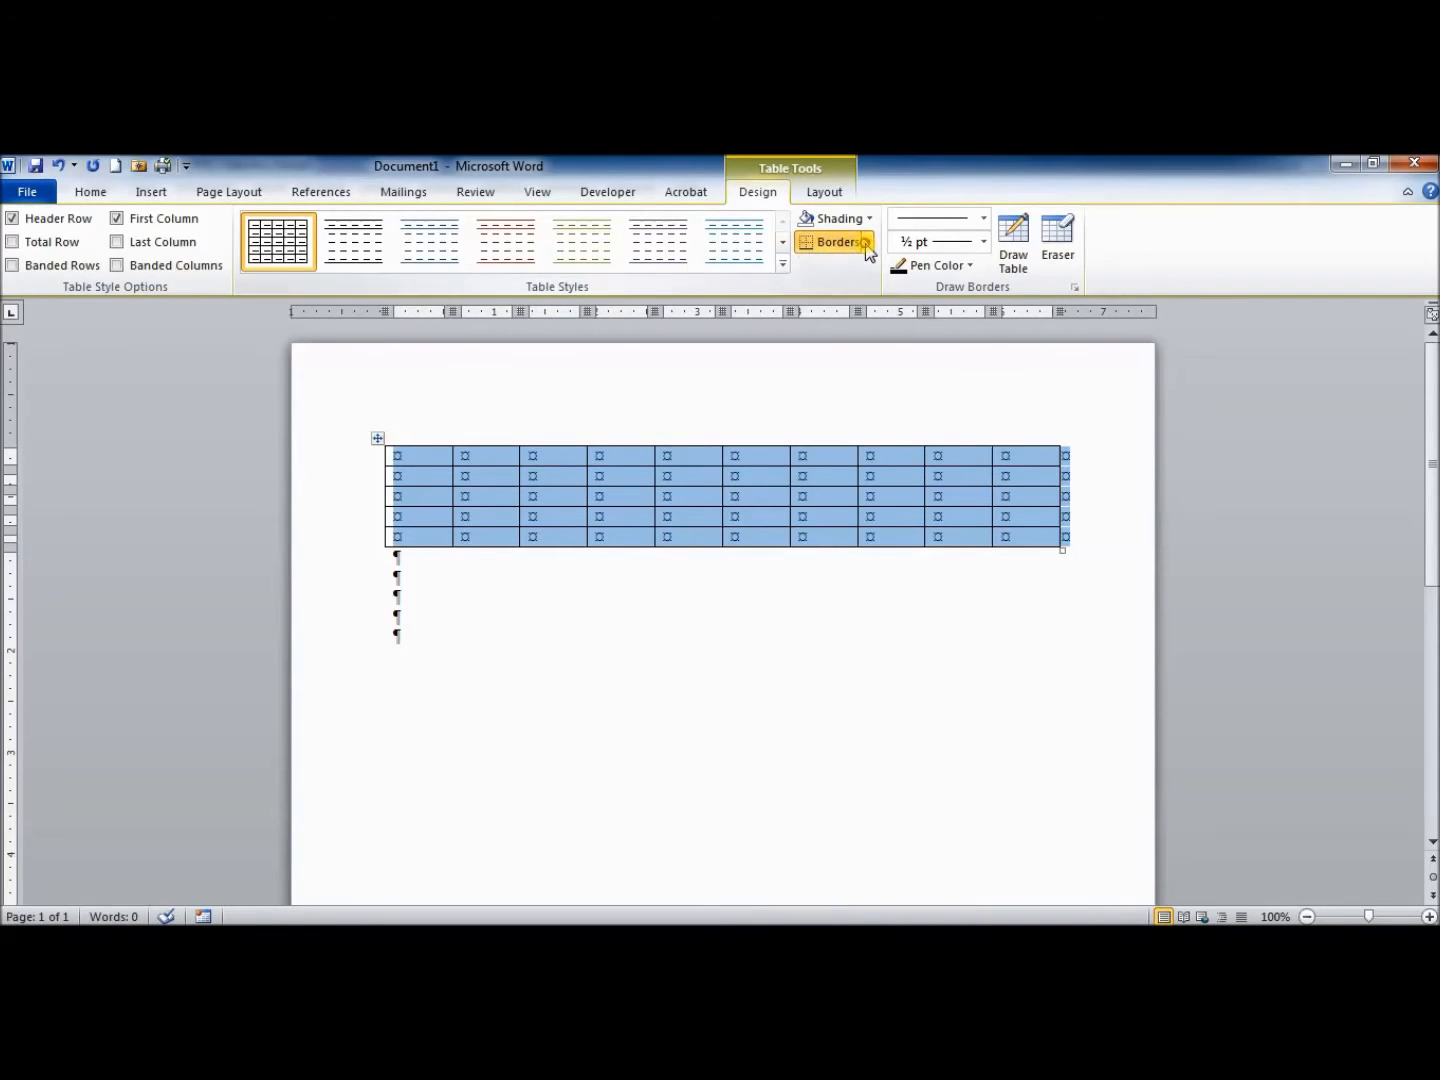
pyautogui.click(867, 242)
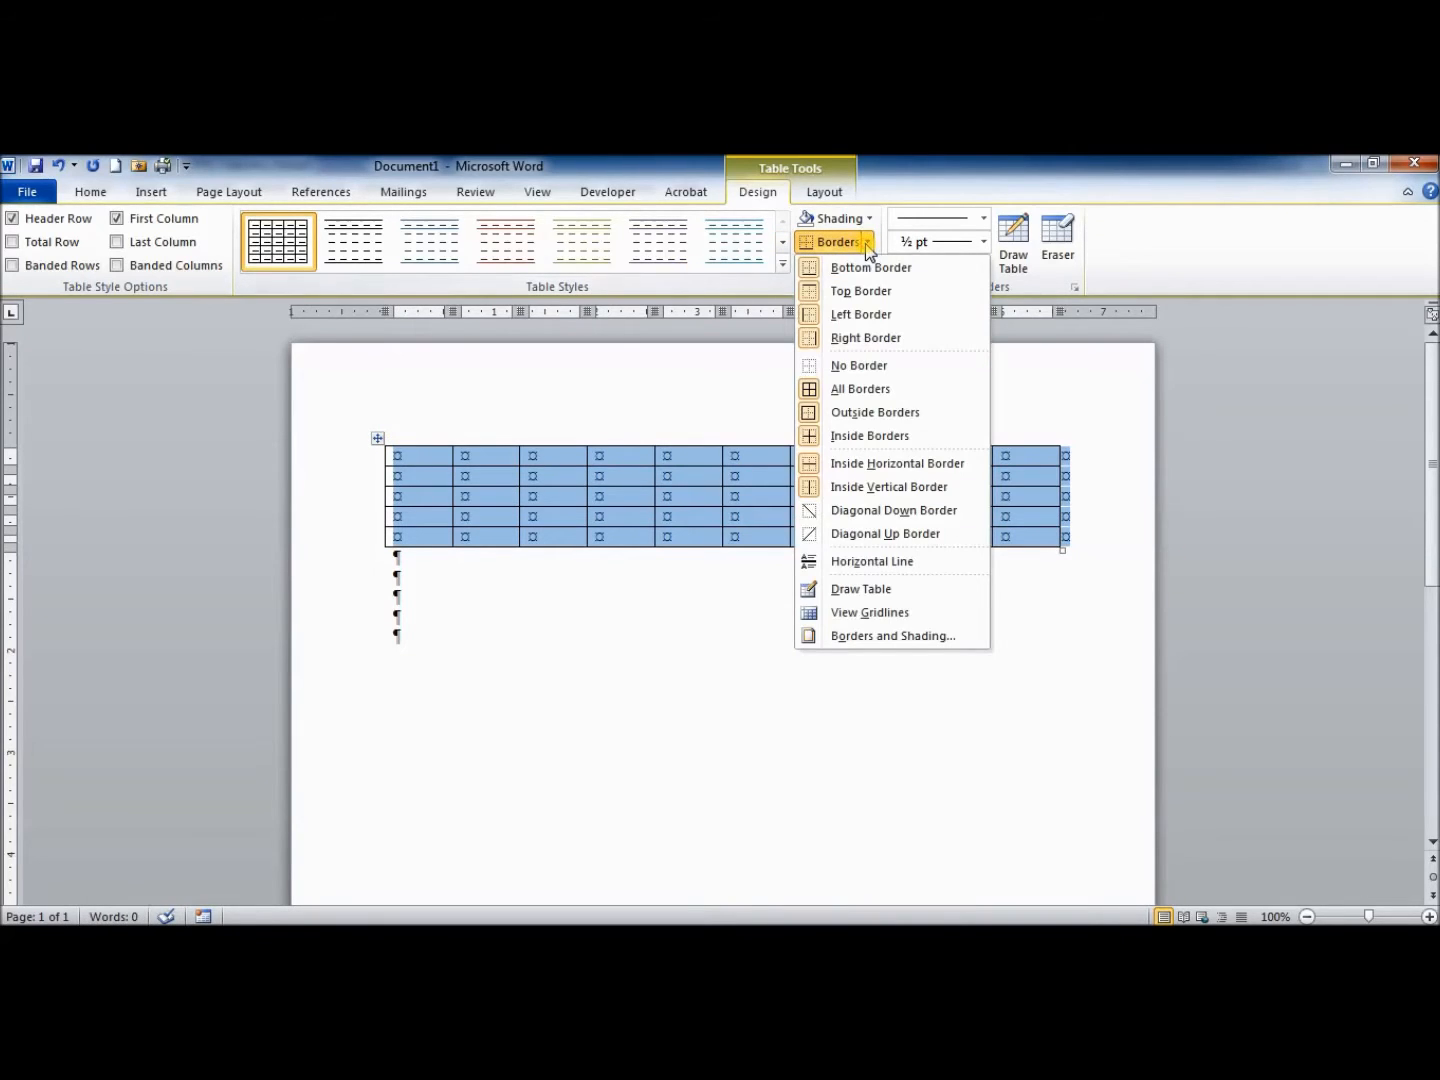
pyautogui.click(855, 368)
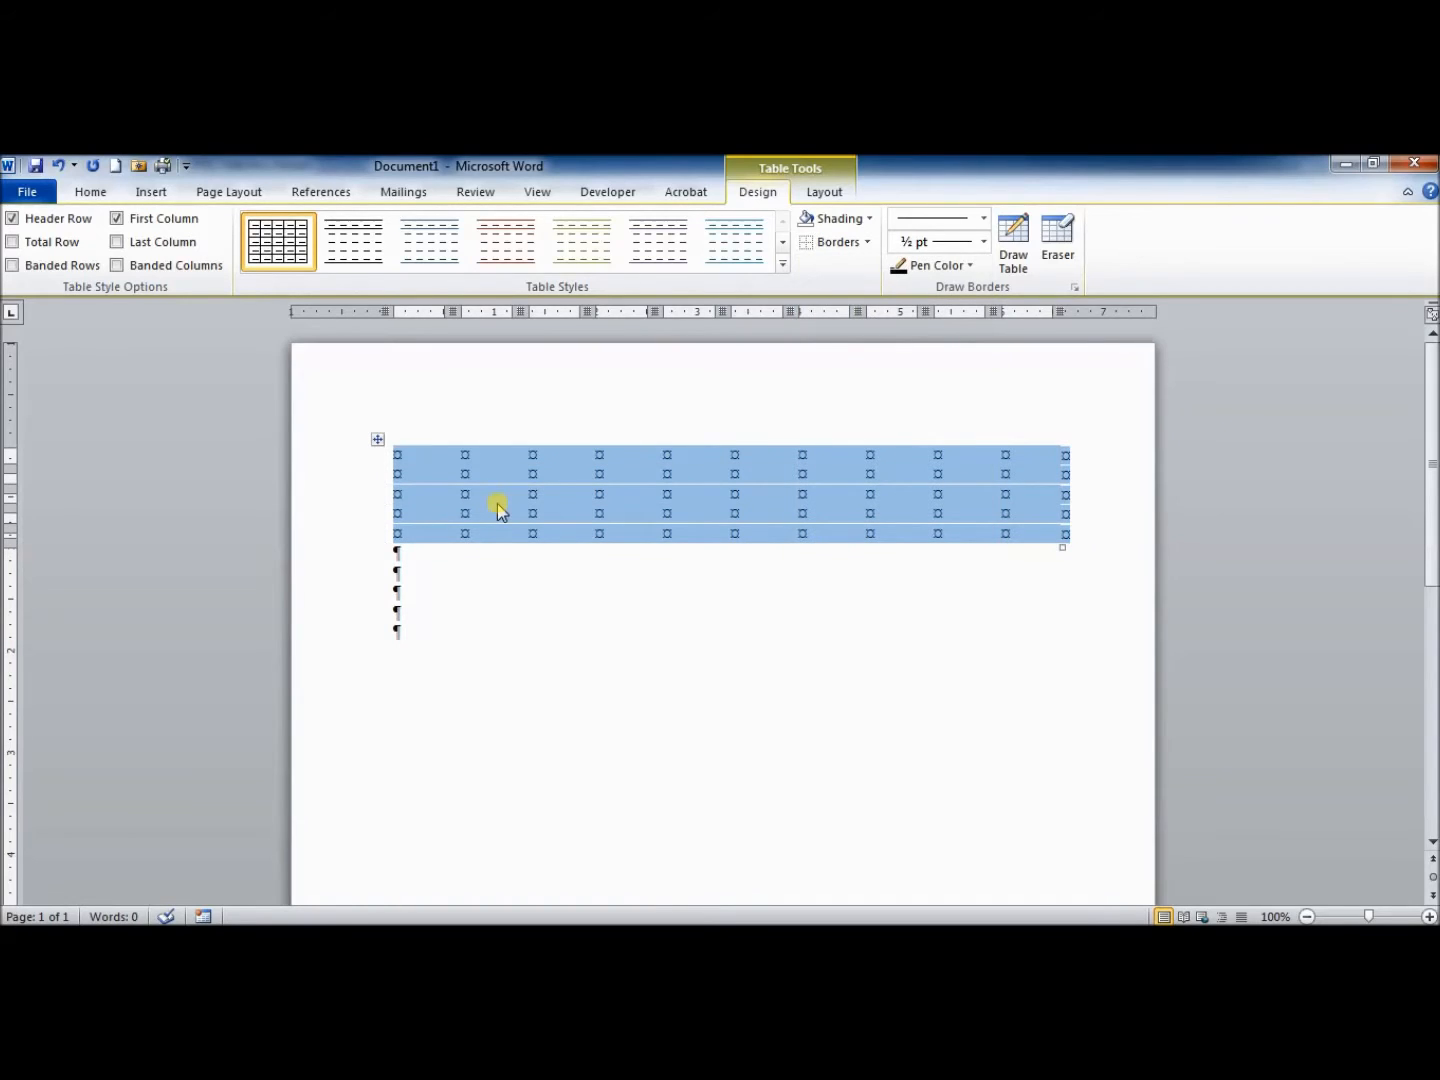
# Add a top border to the table's first row and a bottom border to its last row
pyautogui.click(330, 458)
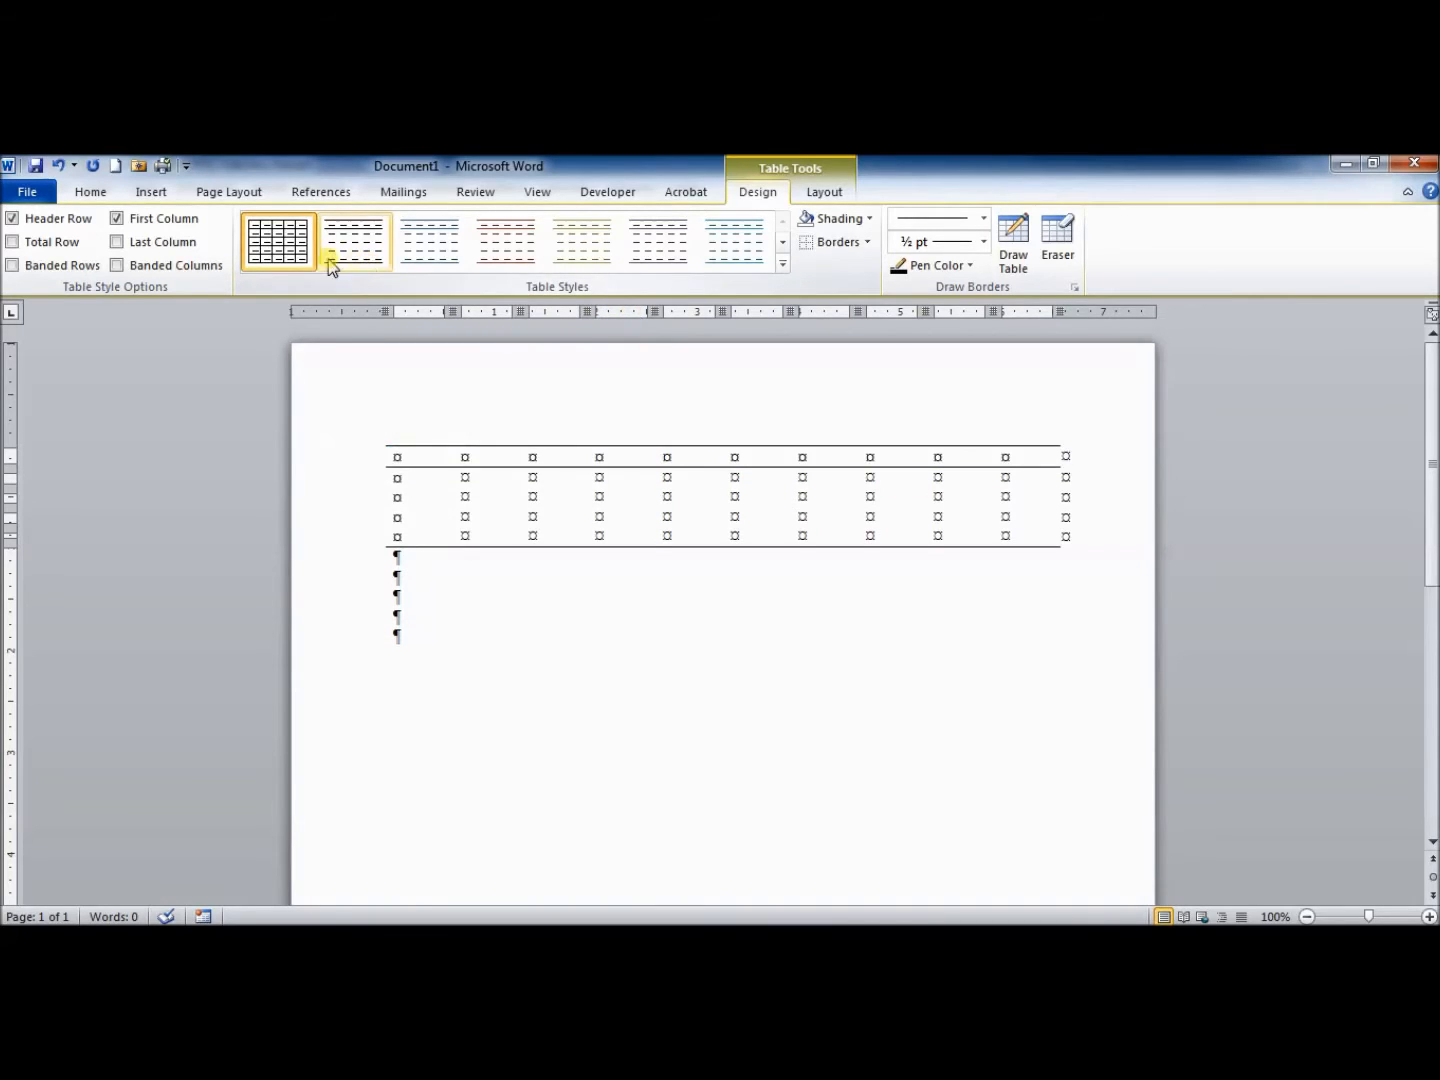
pyautogui.click(866, 242)
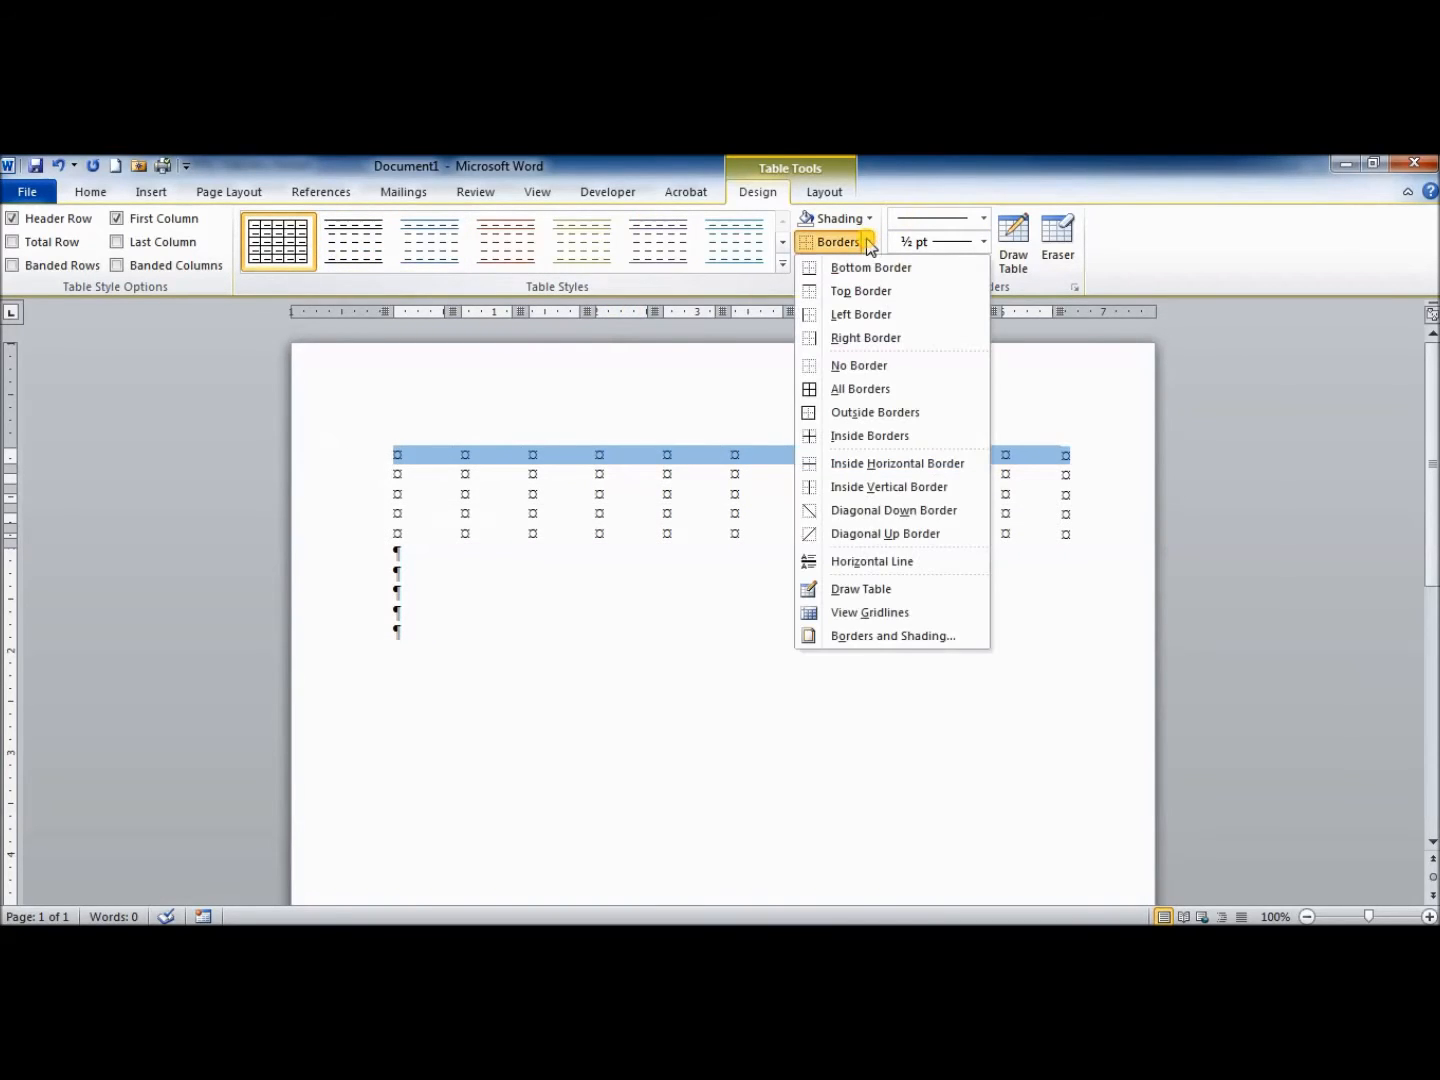
pyautogui.click(862, 291)
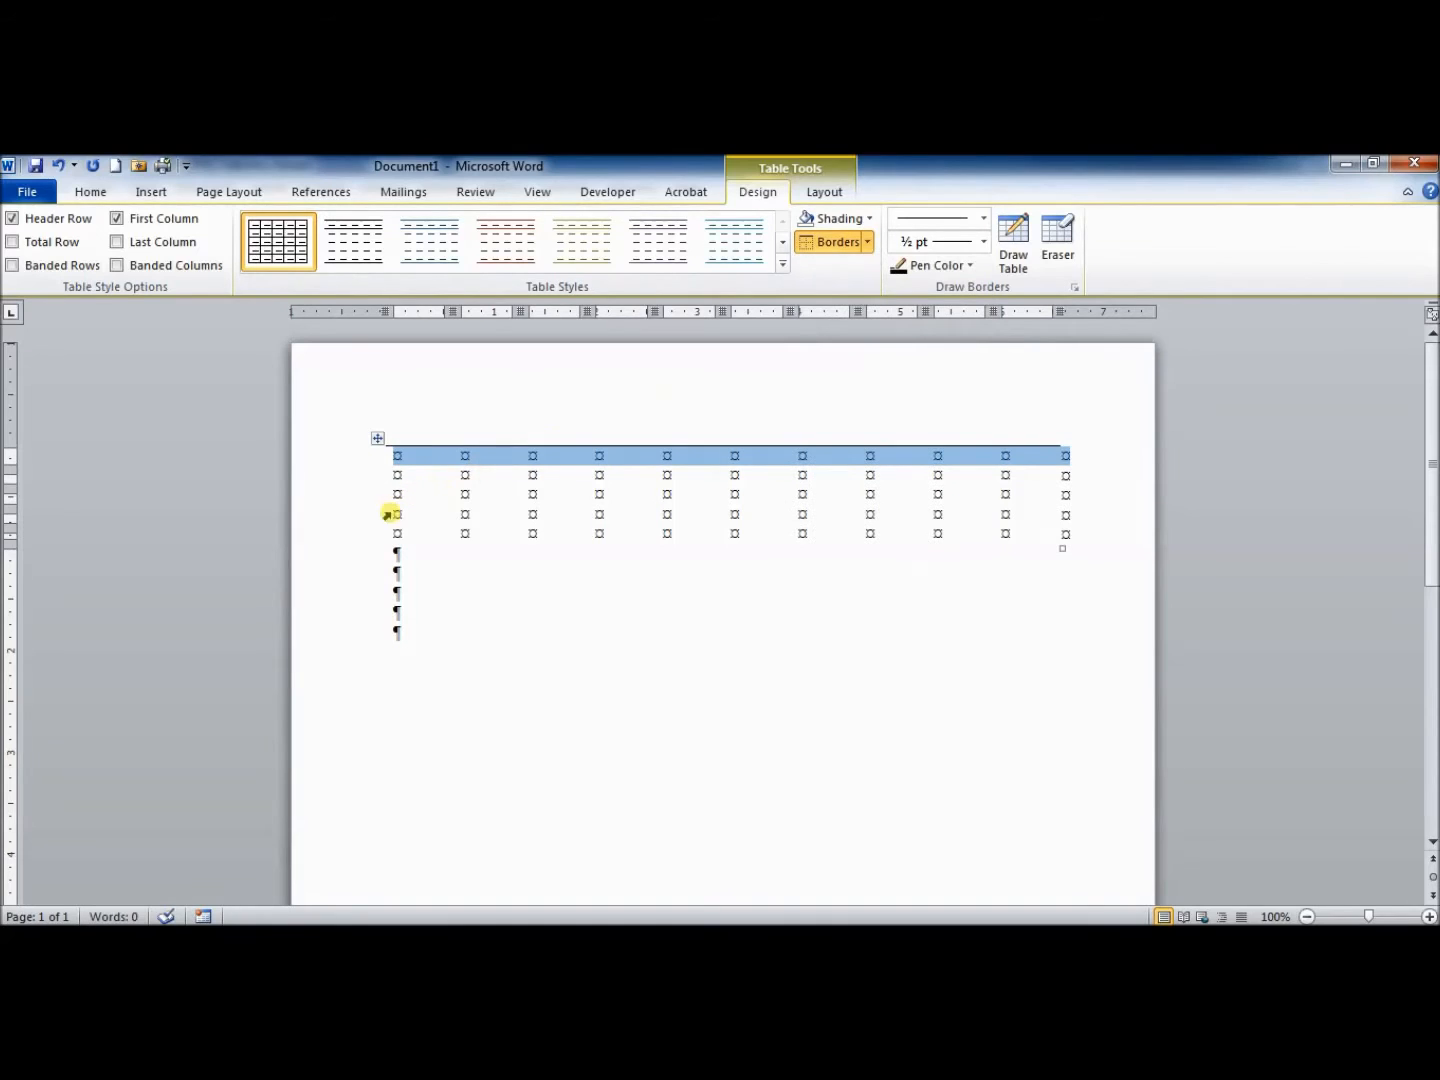
pyautogui.click(363, 545)
pyautogui.click(866, 242)
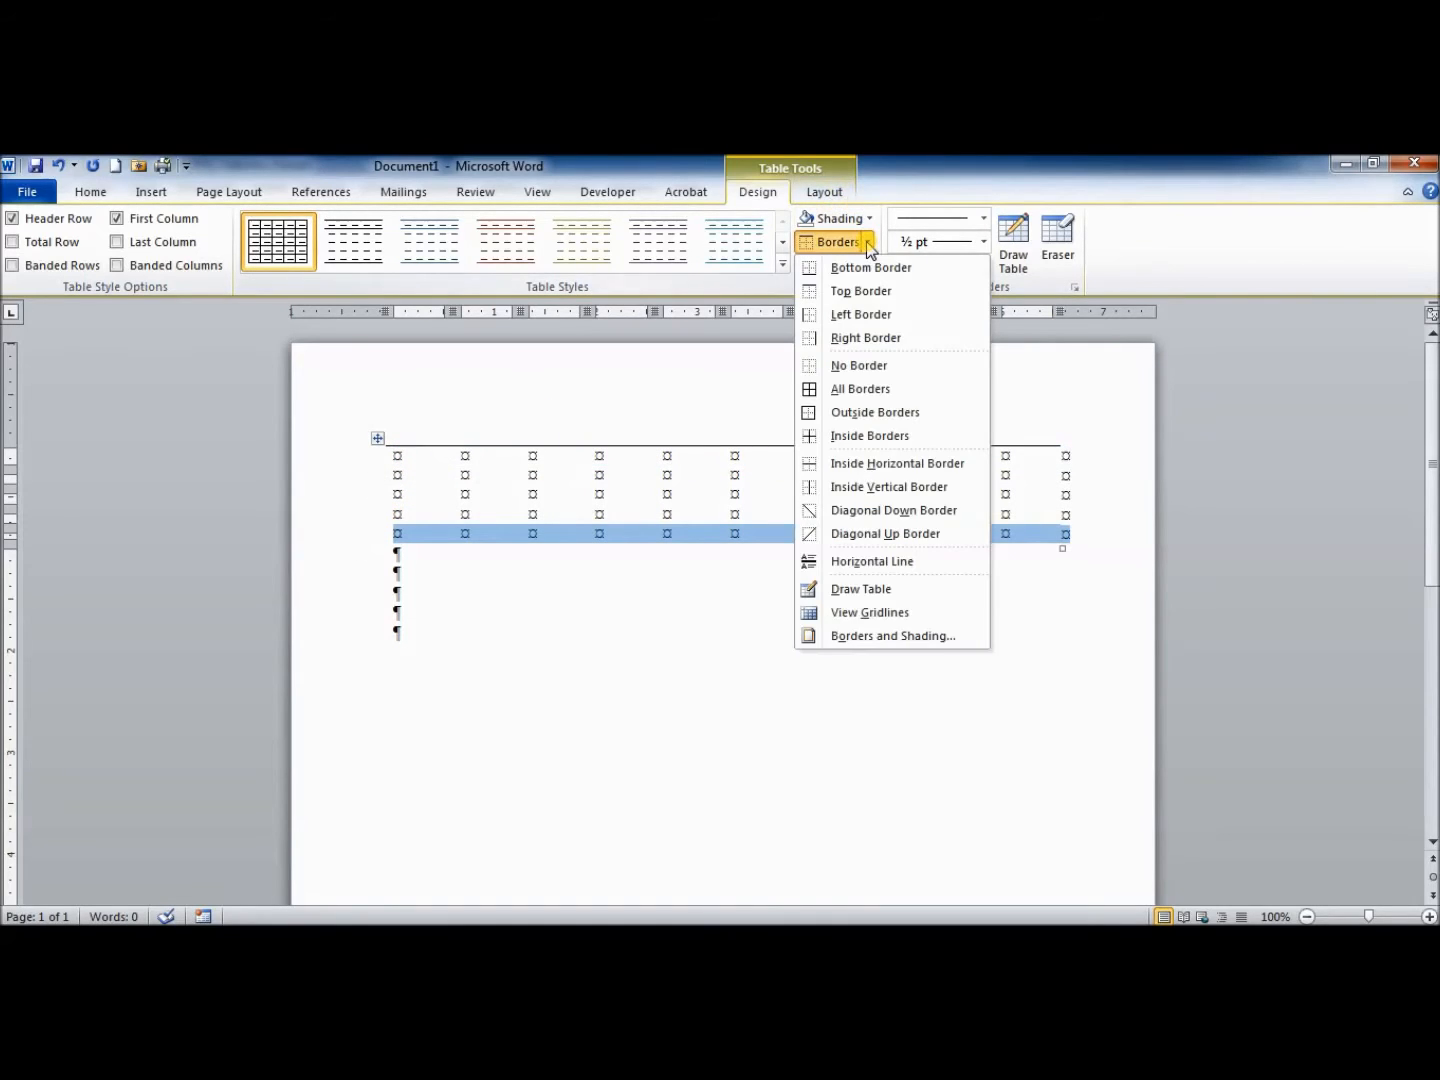
pyautogui.click(862, 268)
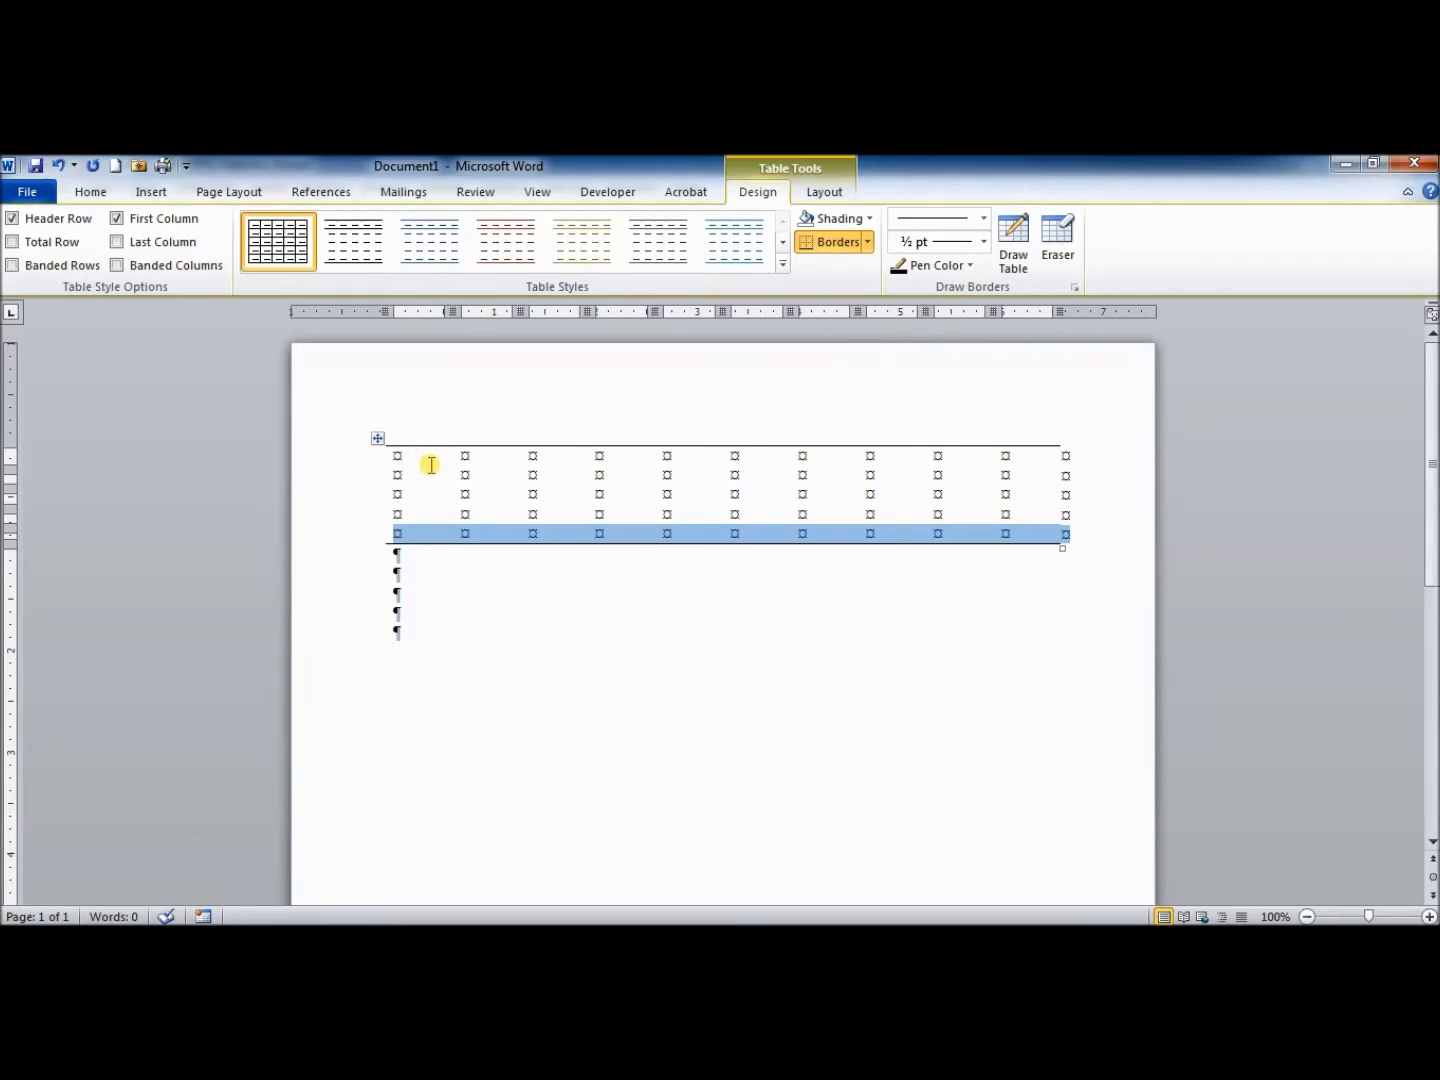
# Add a bottom border to the table's header row
pyautogui.click(337, 462)
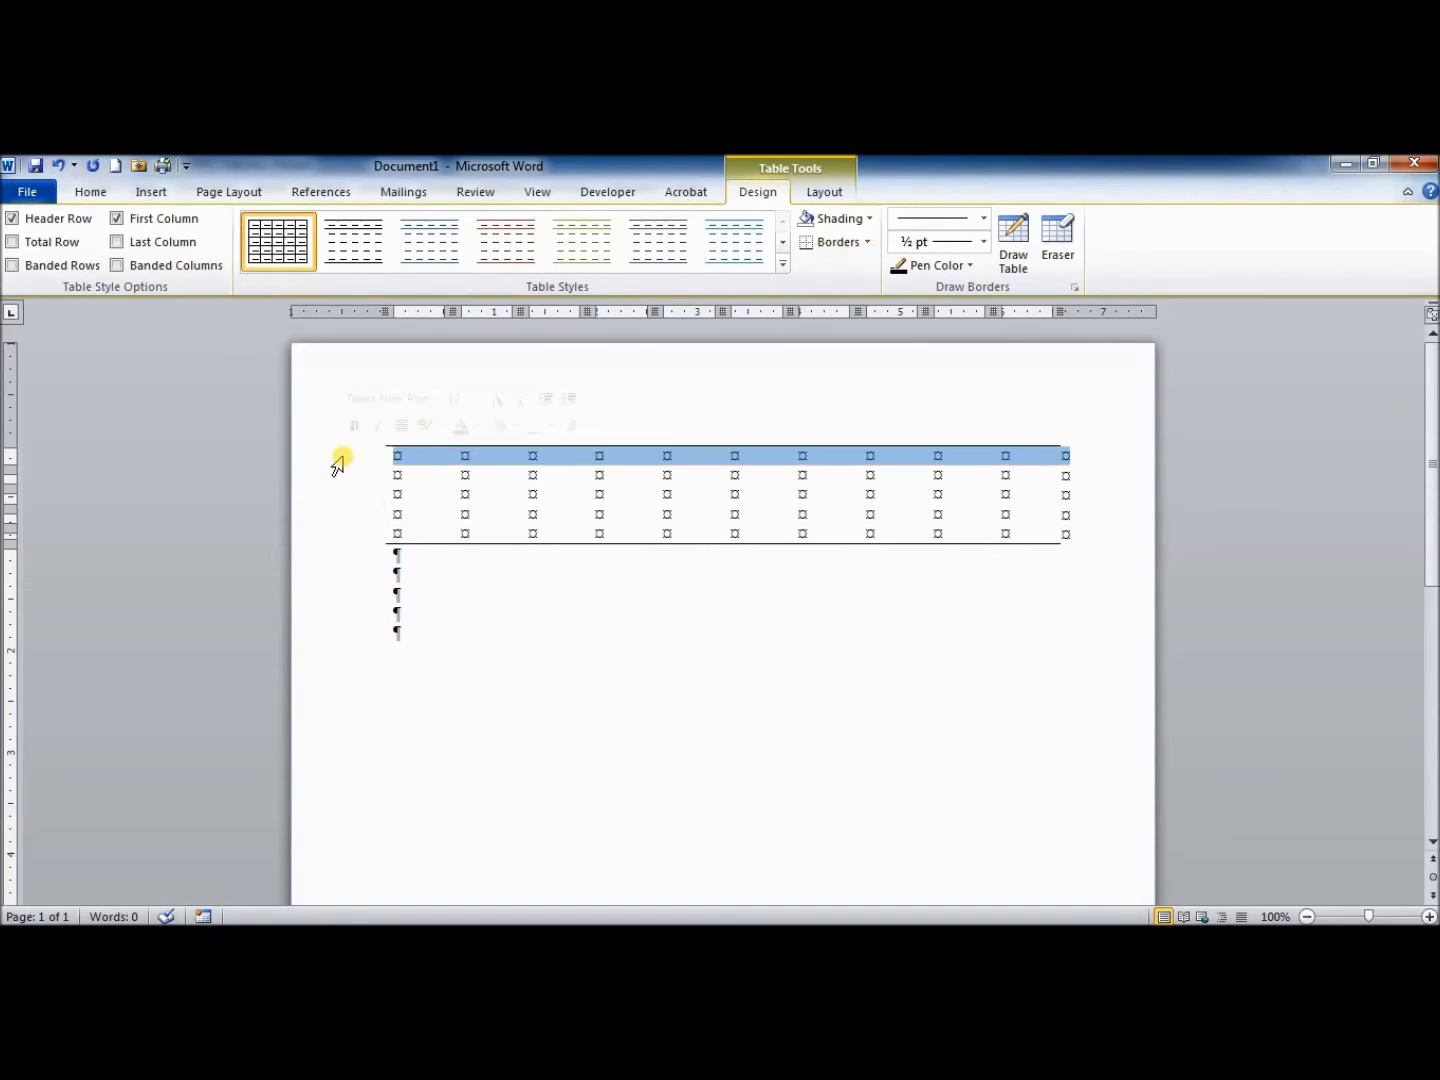
pyautogui.click(868, 243)
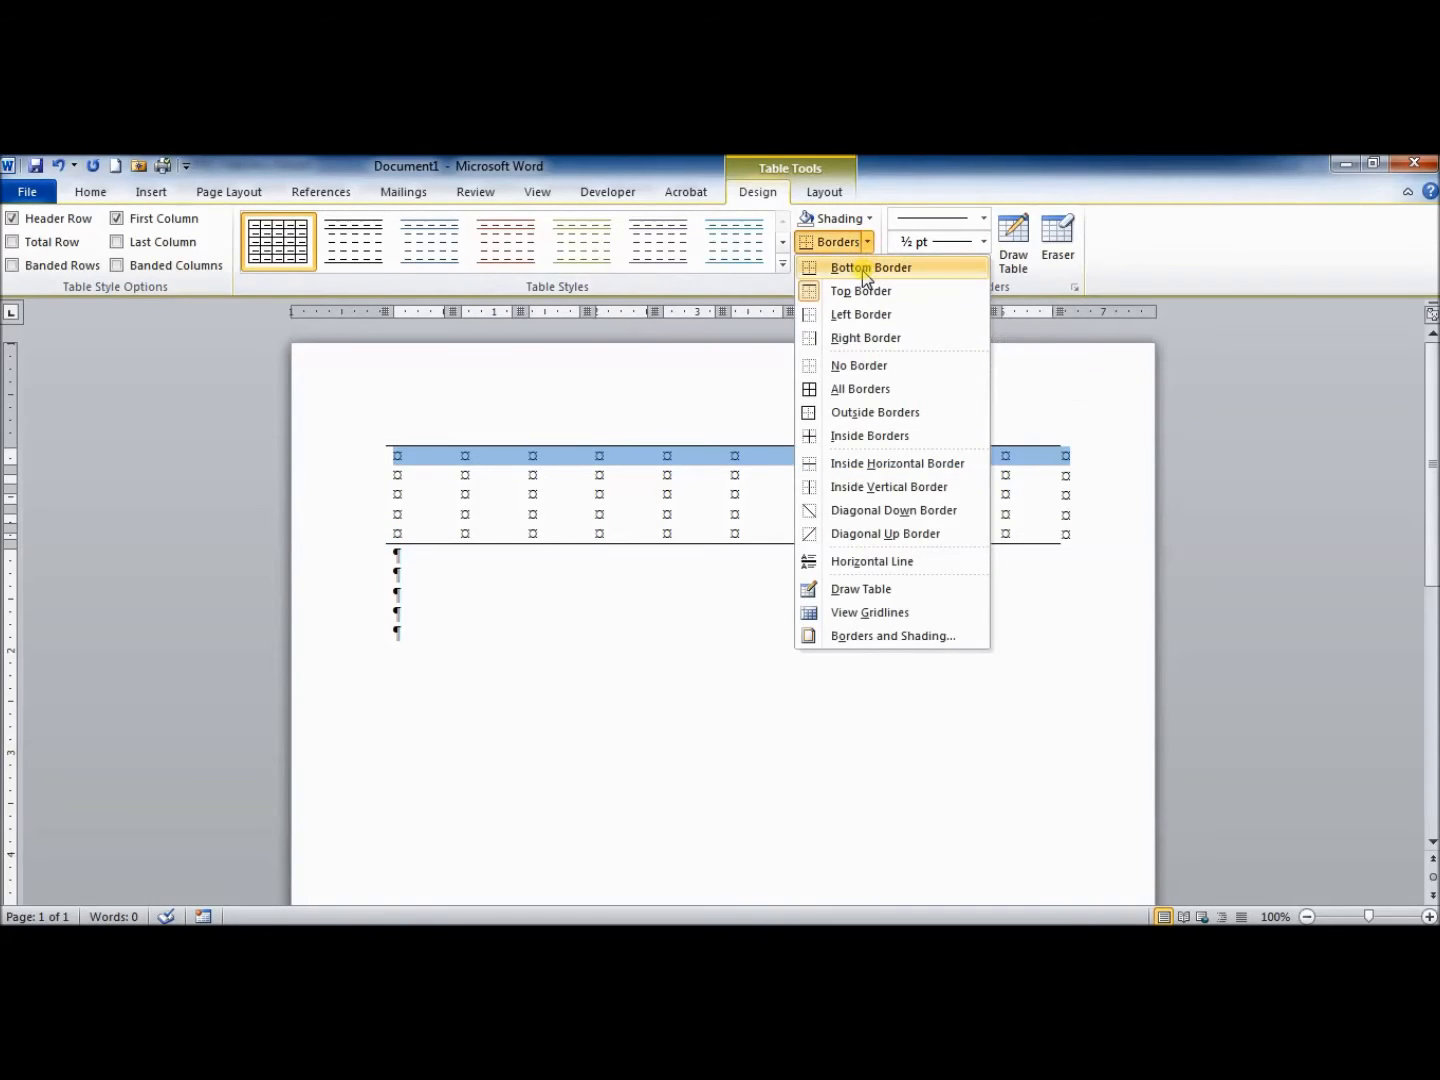
pyautogui.click(862, 268)
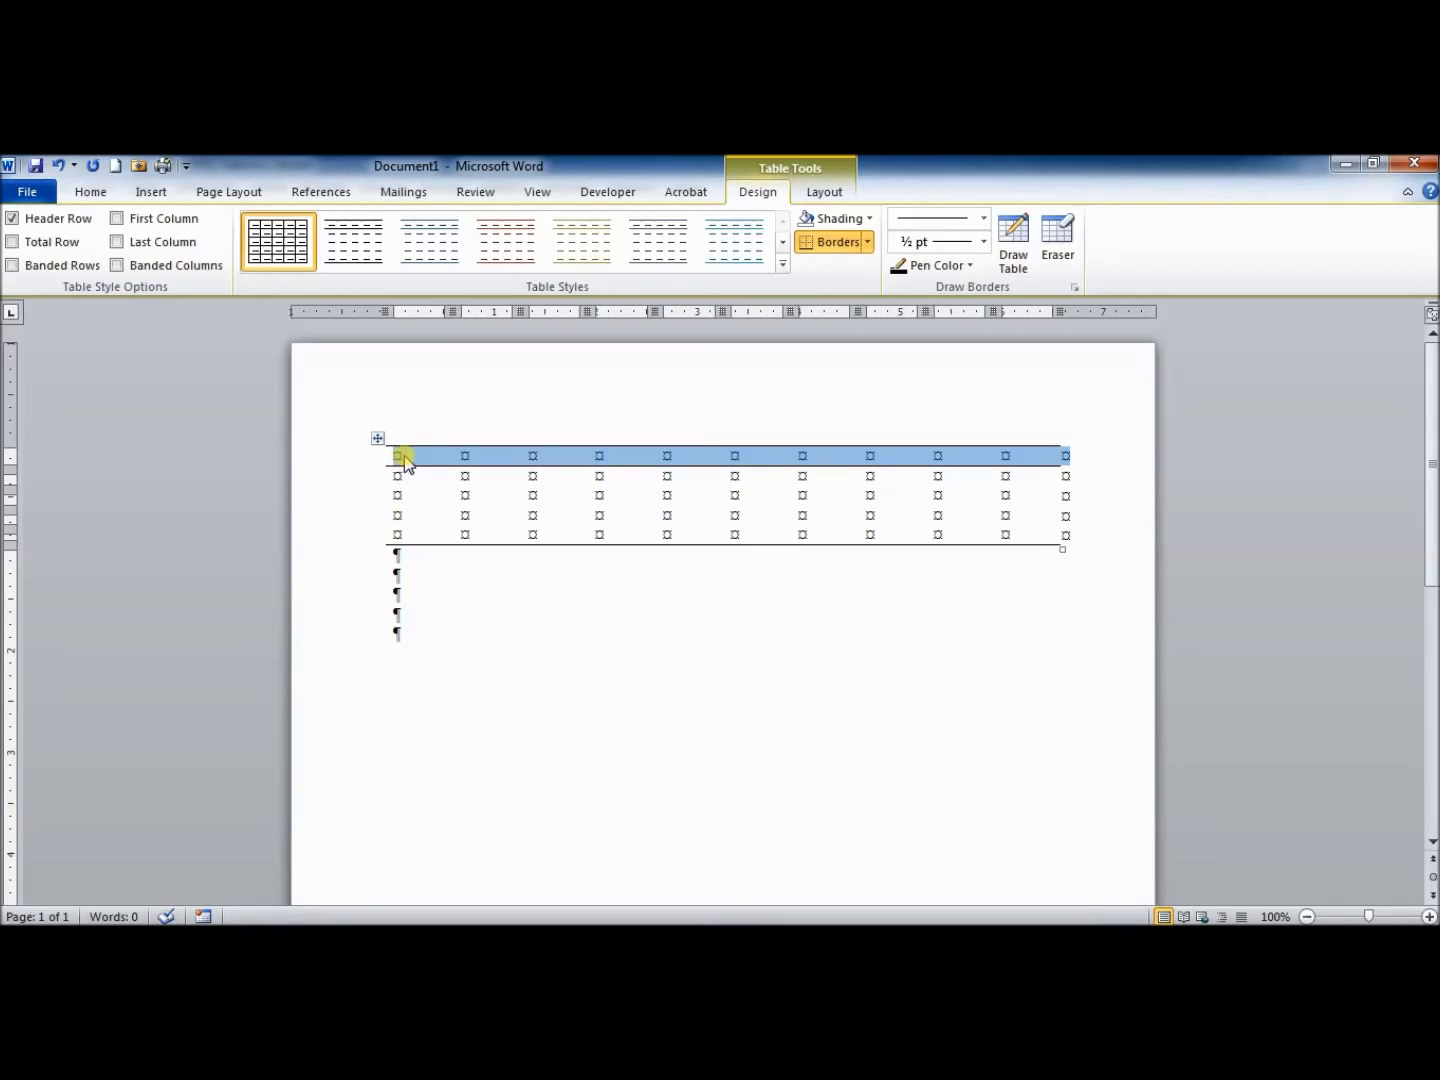
# Set the entire table to AutoFit Contents
pyautogui.click(836, 196)
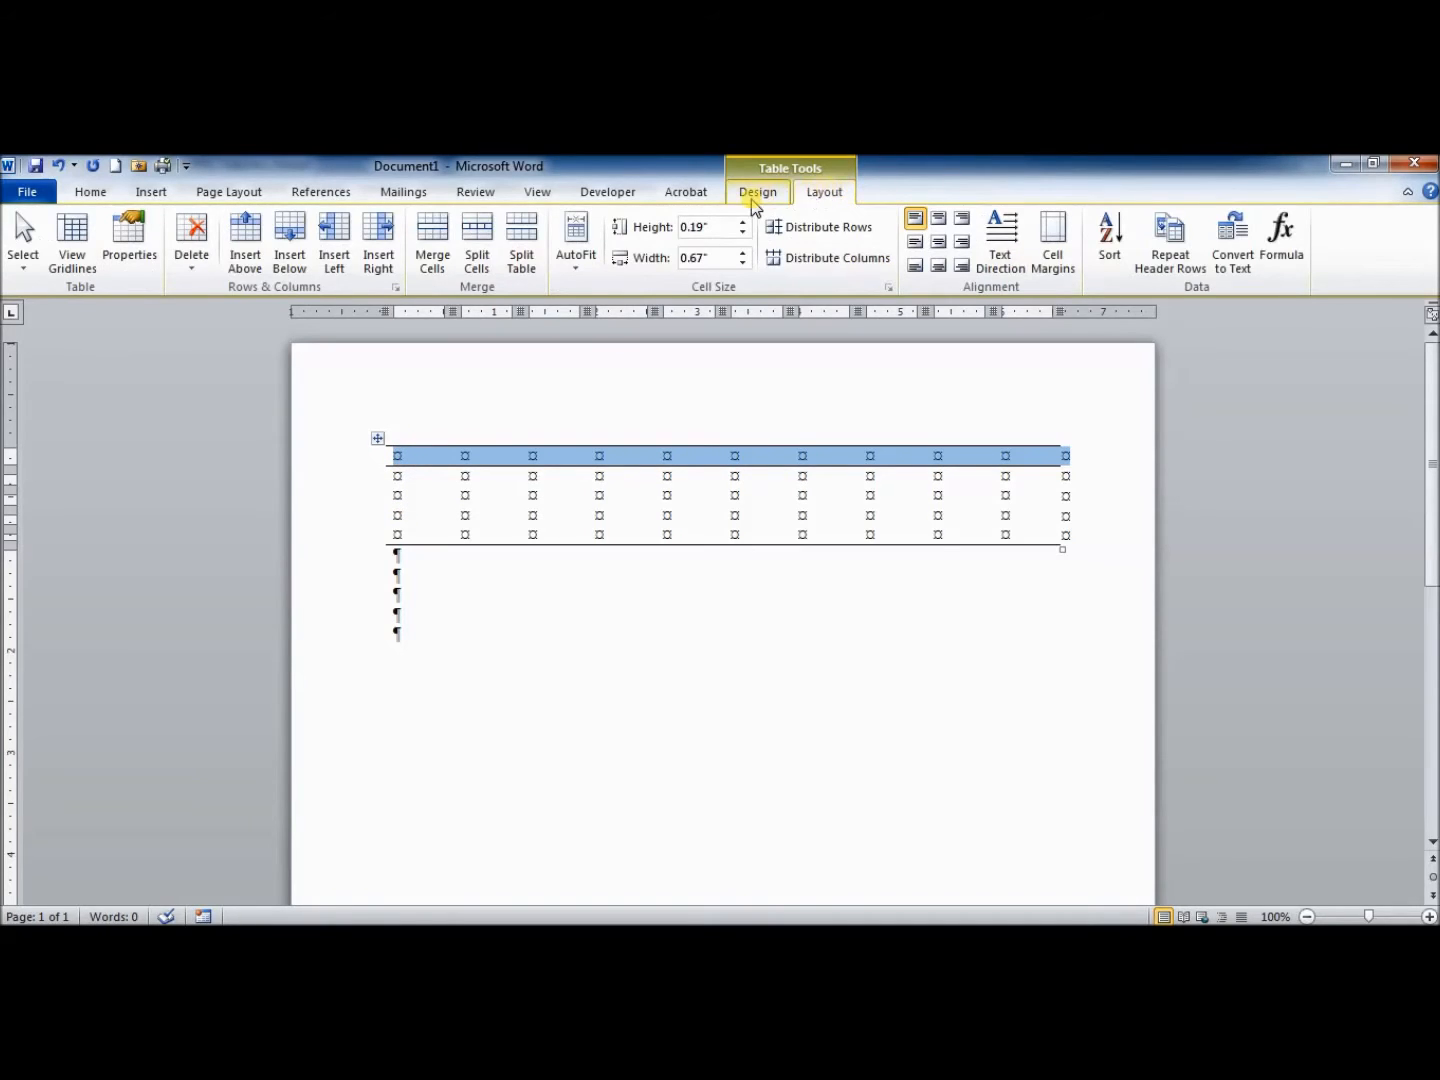
pyautogui.click(377, 438)
pyautogui.click(598, 258)
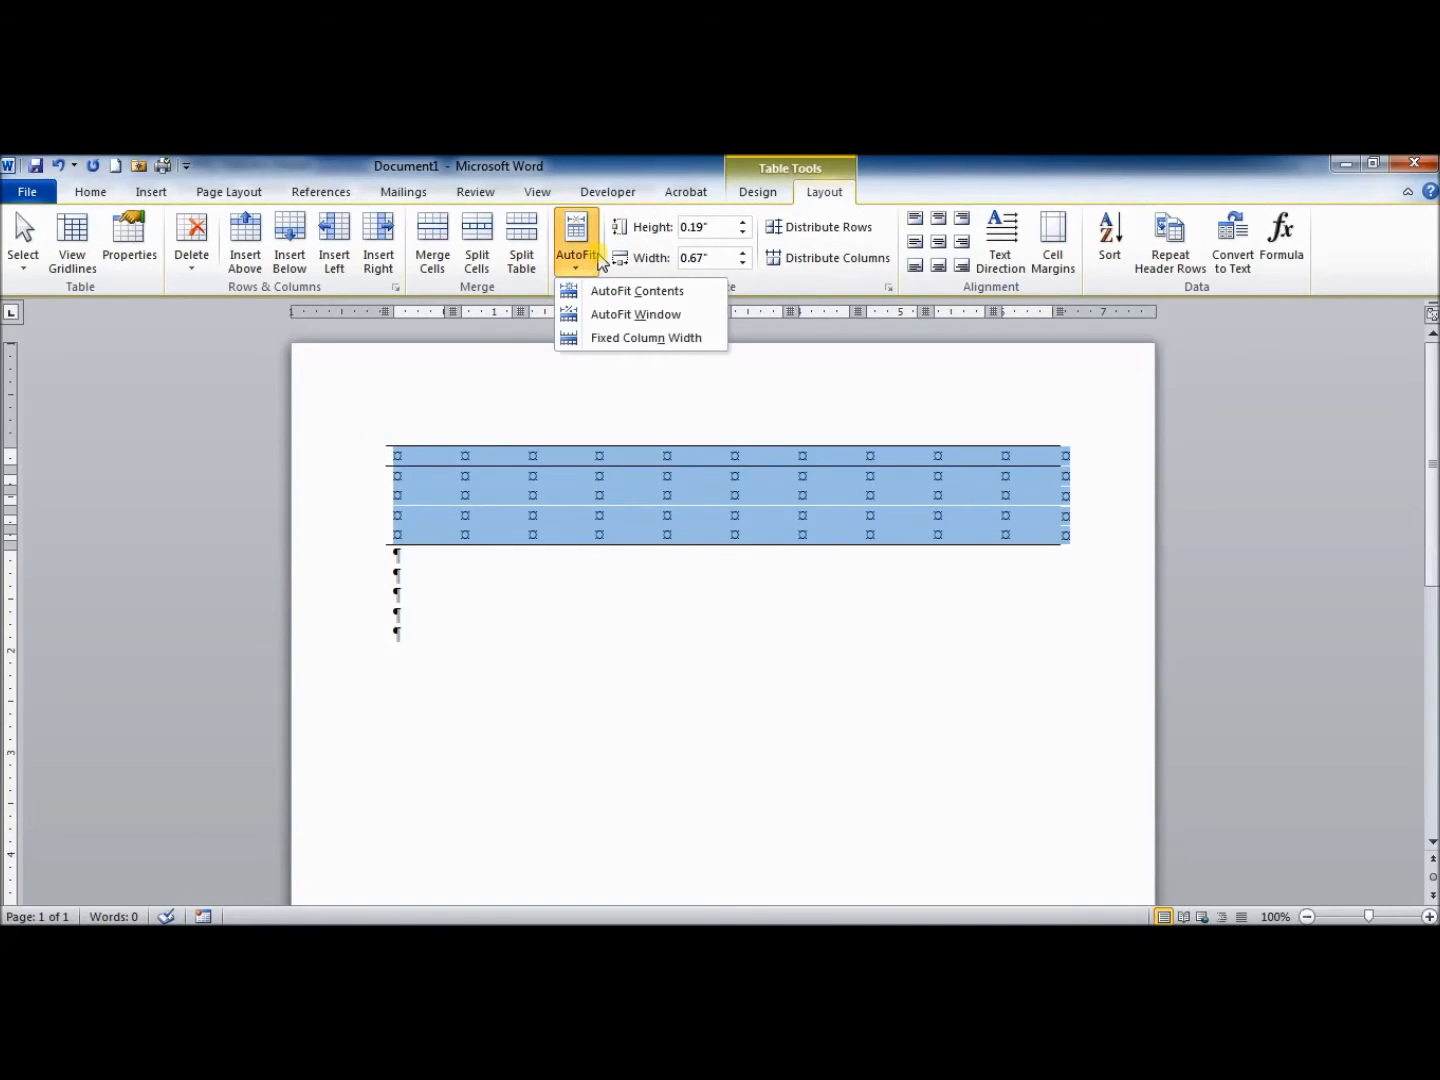
pyautogui.click(598, 291)
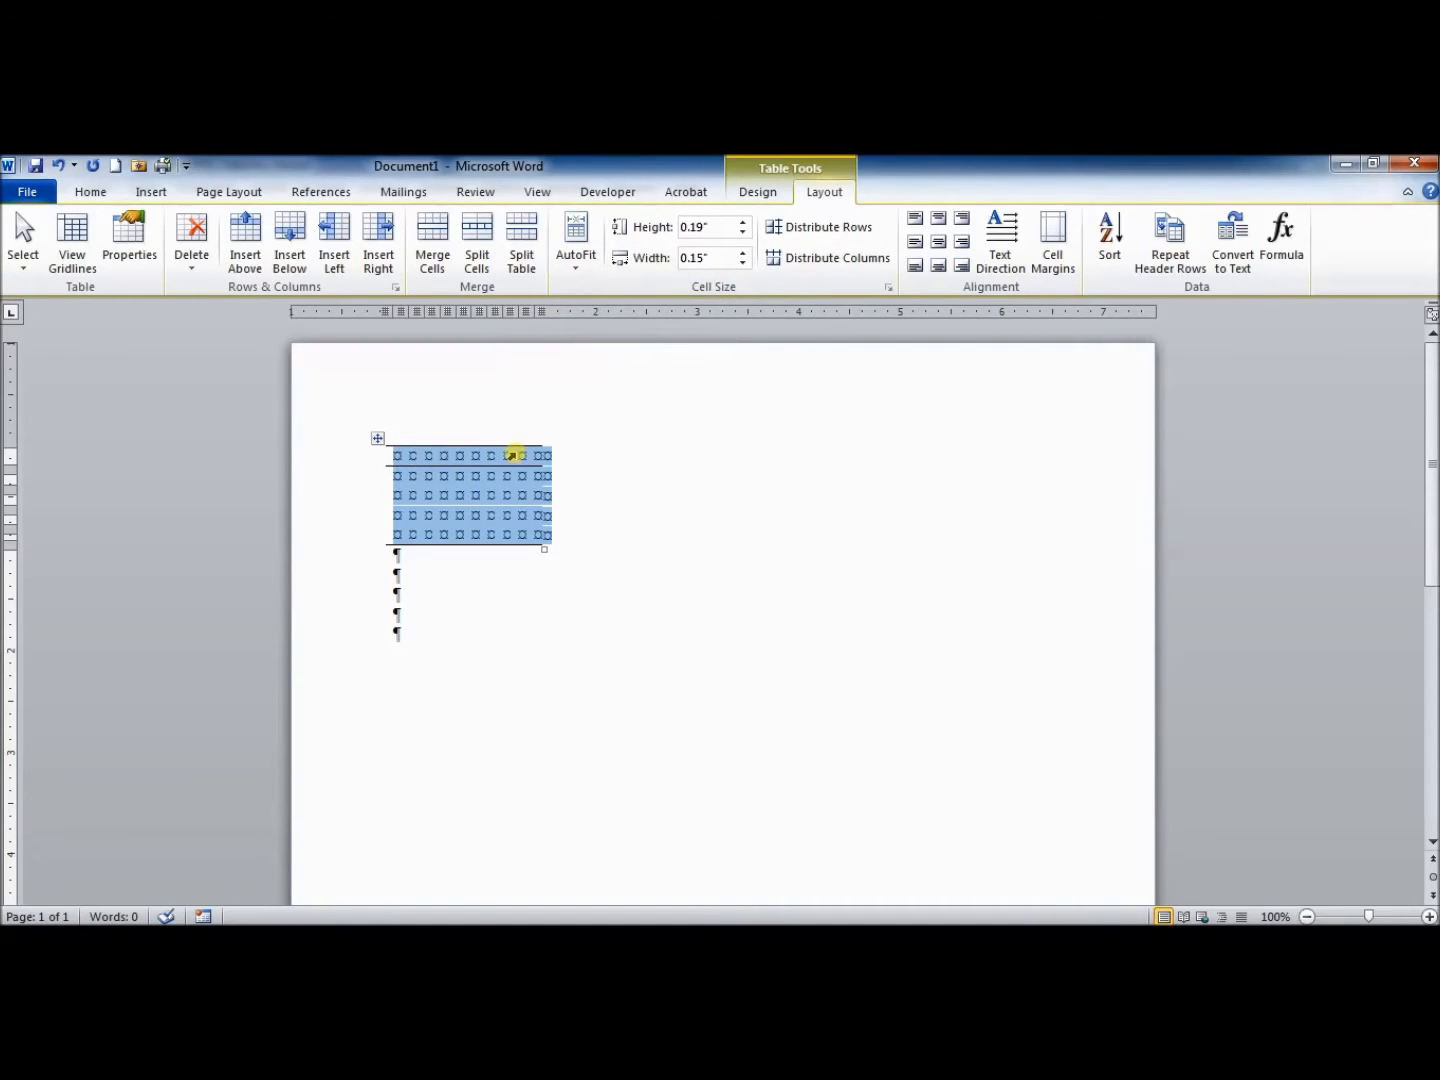
# Check the row labels in the SPSS Custom Tables output and enter Region in the first header cell of the Word table
pyautogui.click(397, 462)
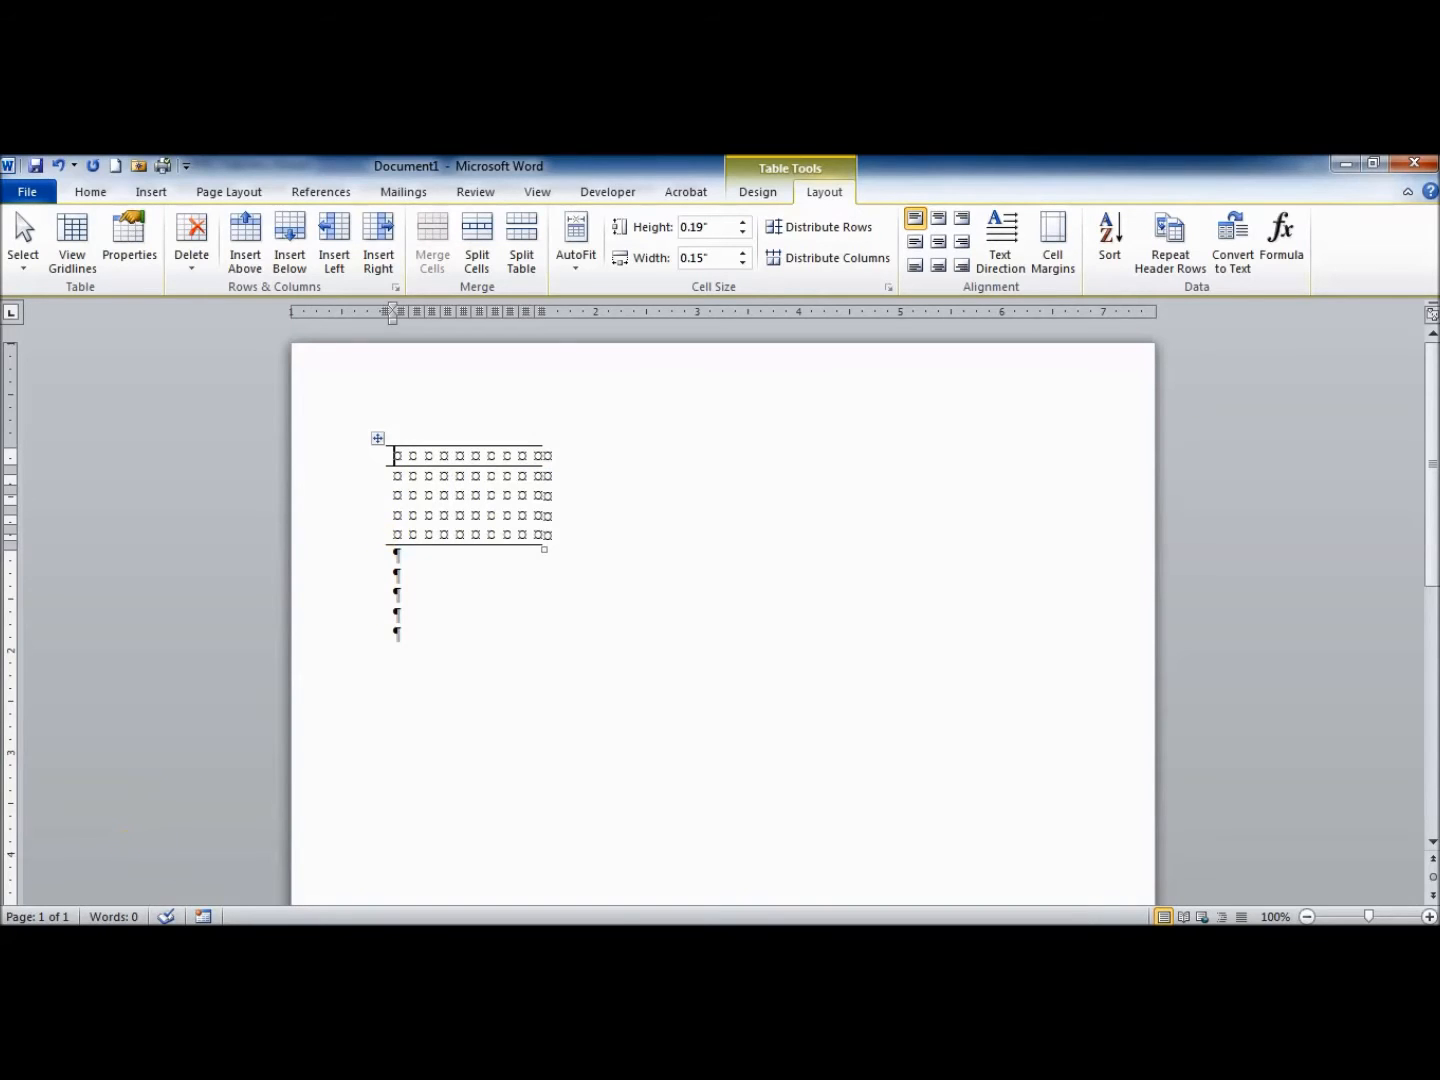
pyautogui.moveTo(237, 886)
pyautogui.click(357, 845)
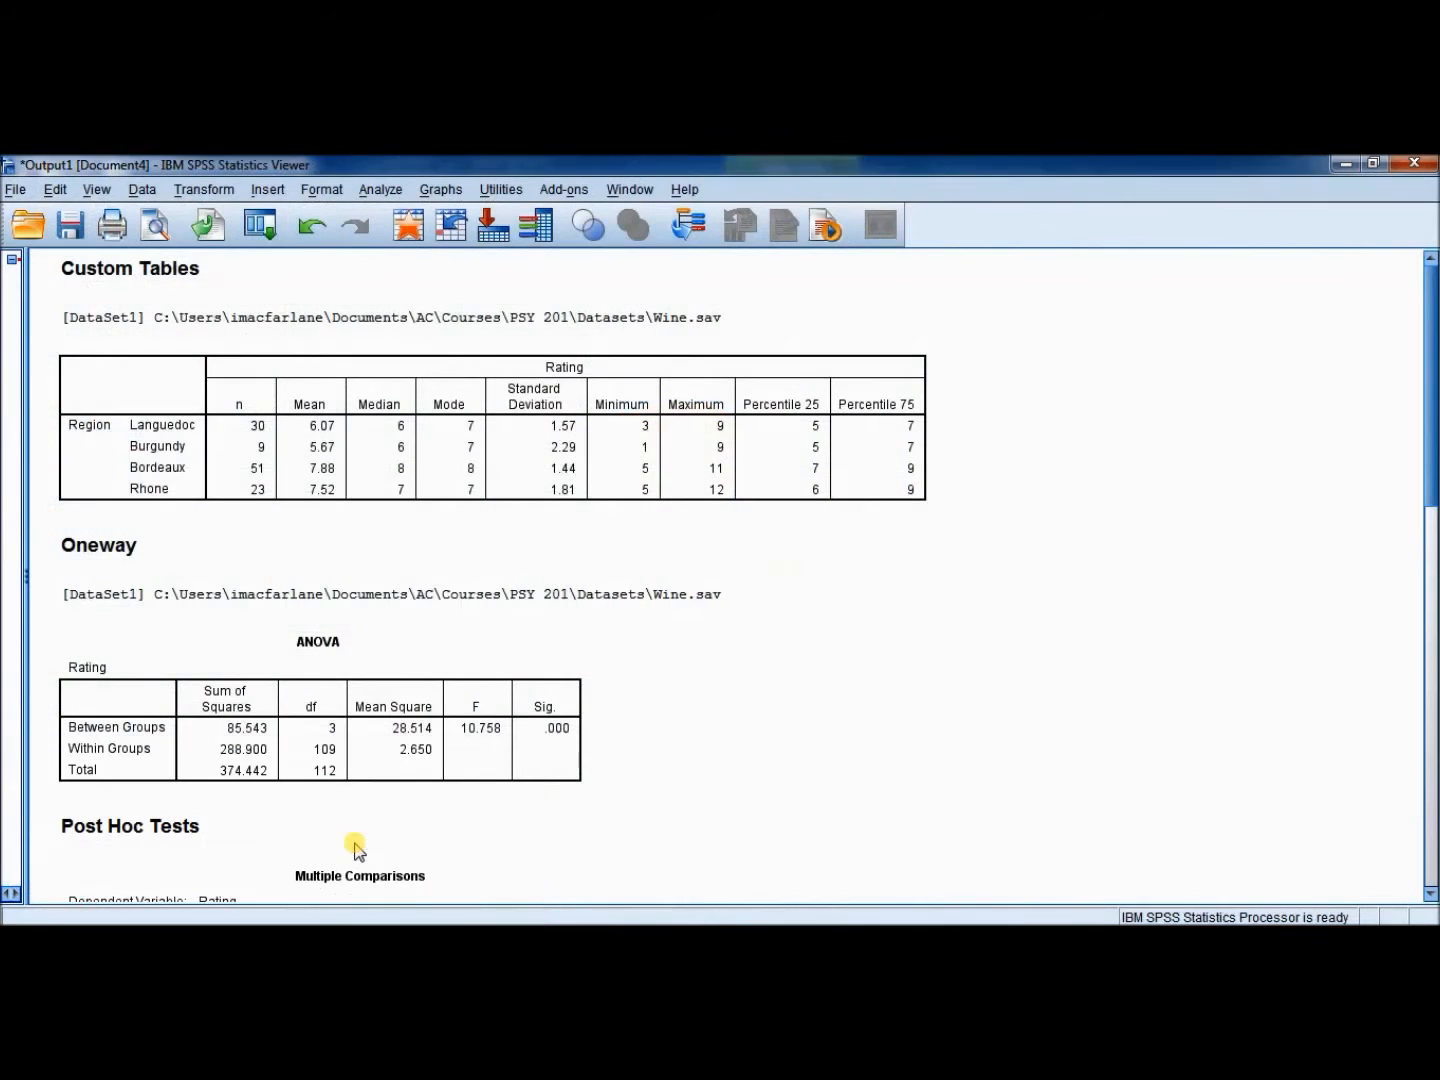
pyautogui.click(237, 700)
pyautogui.click(73, 454)
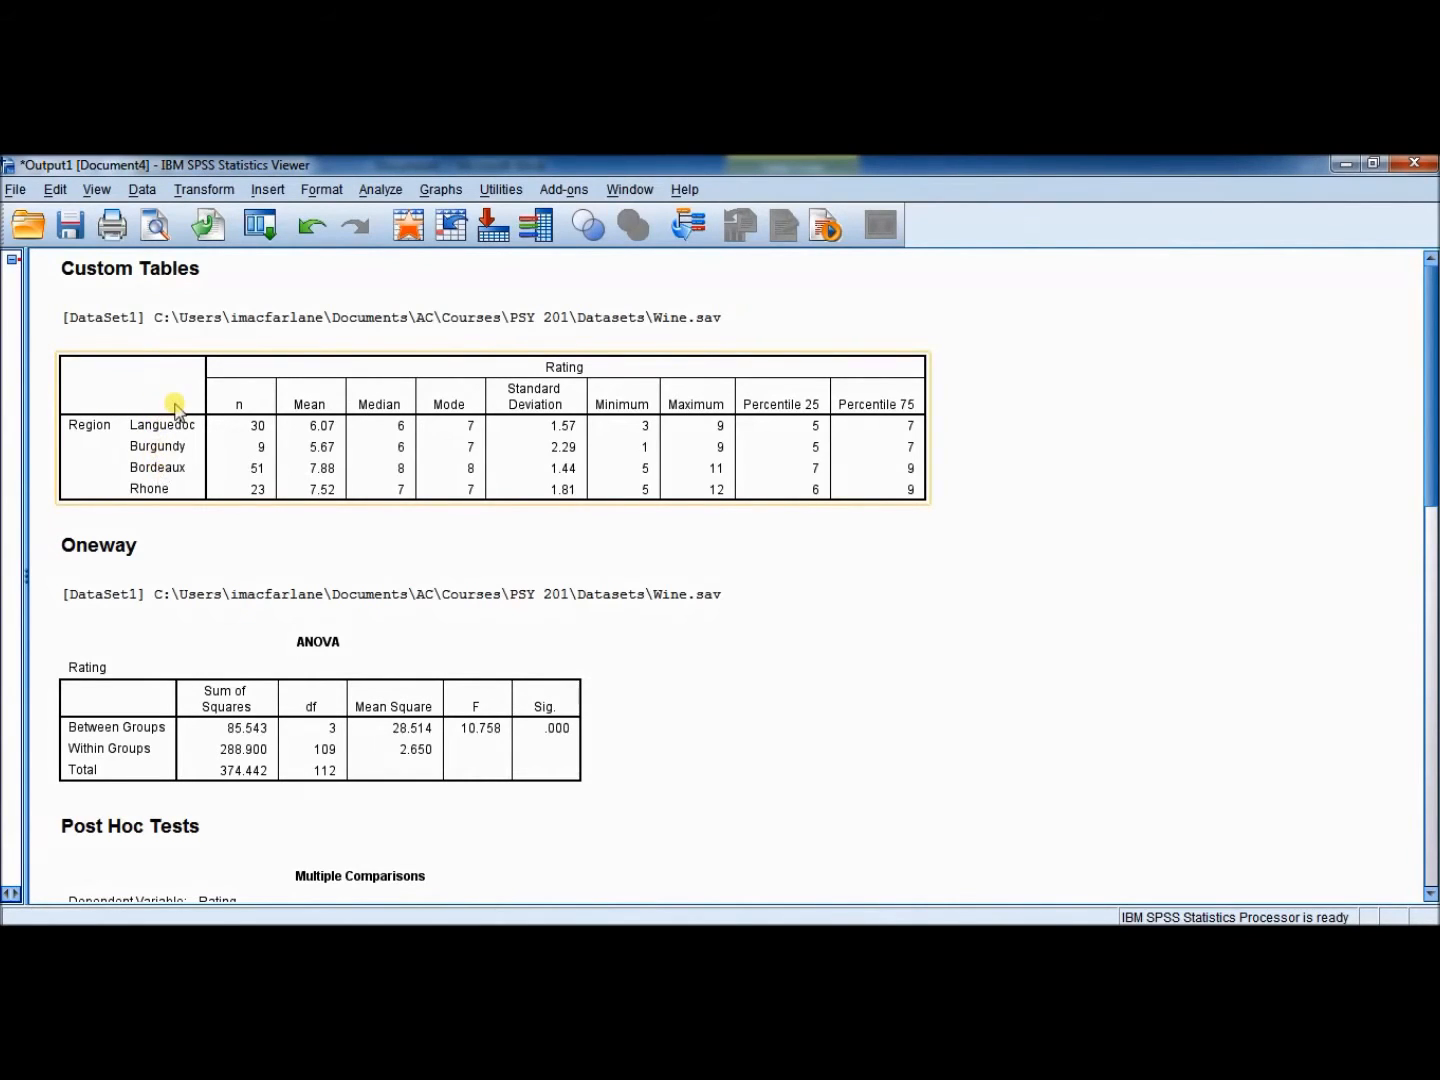
pyautogui.hotkey('alt', 'Tab')
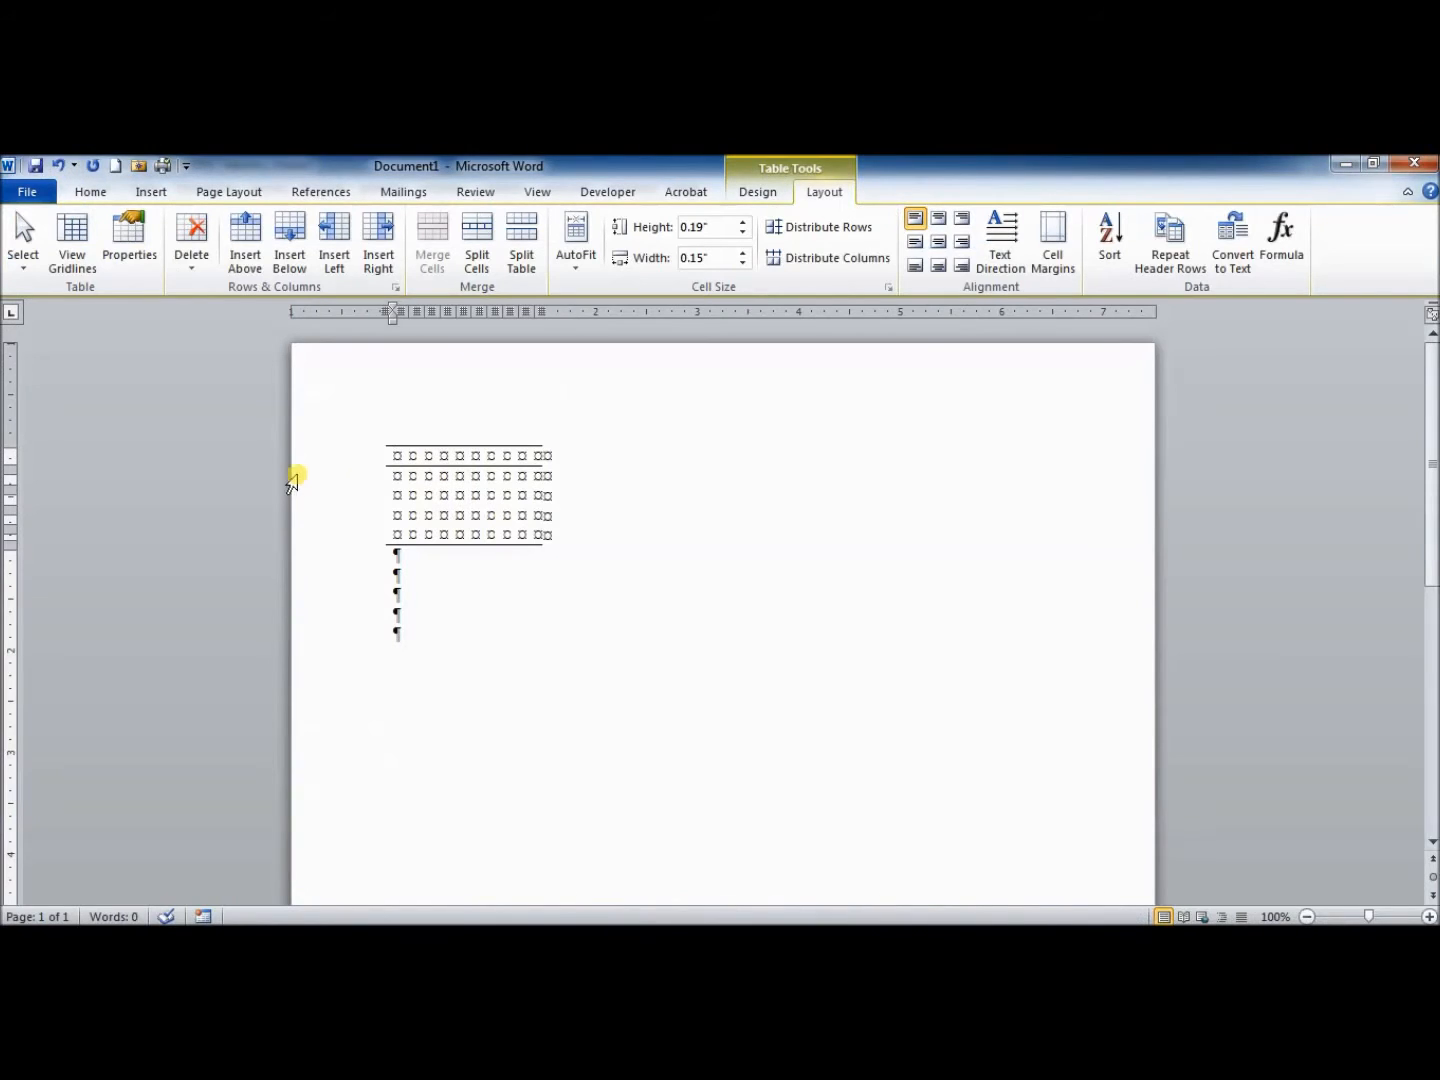
pyautogui.write('Region')
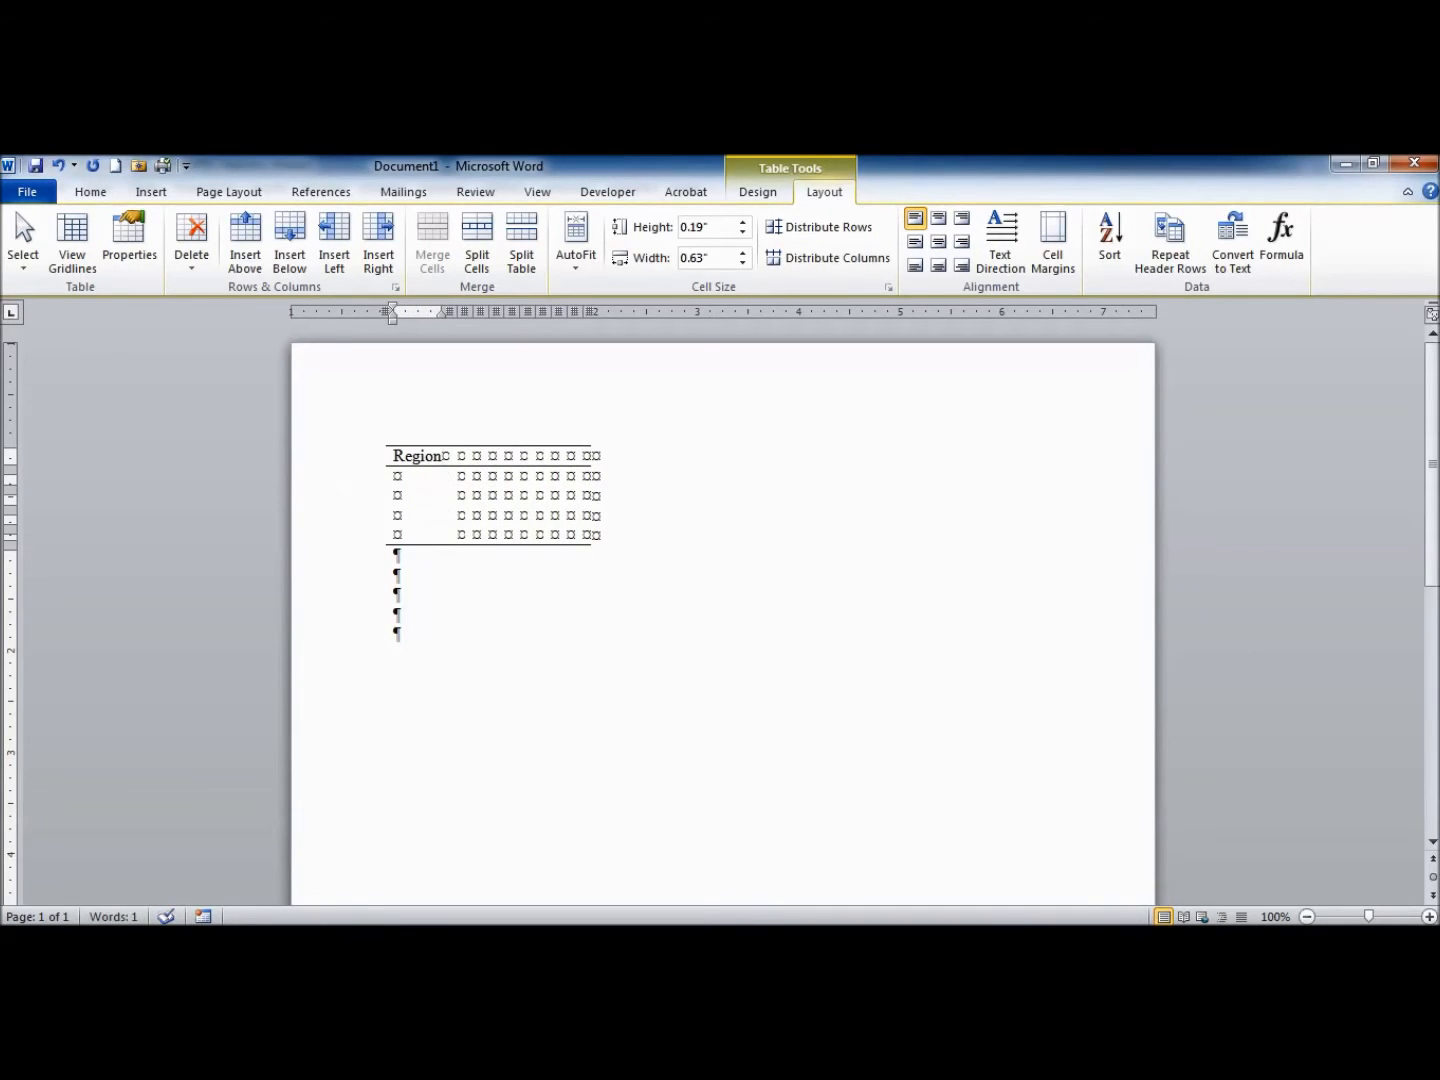
# Arrange the SPSS output viewer and the Word document side by side
pyautogui.click(461, 461)
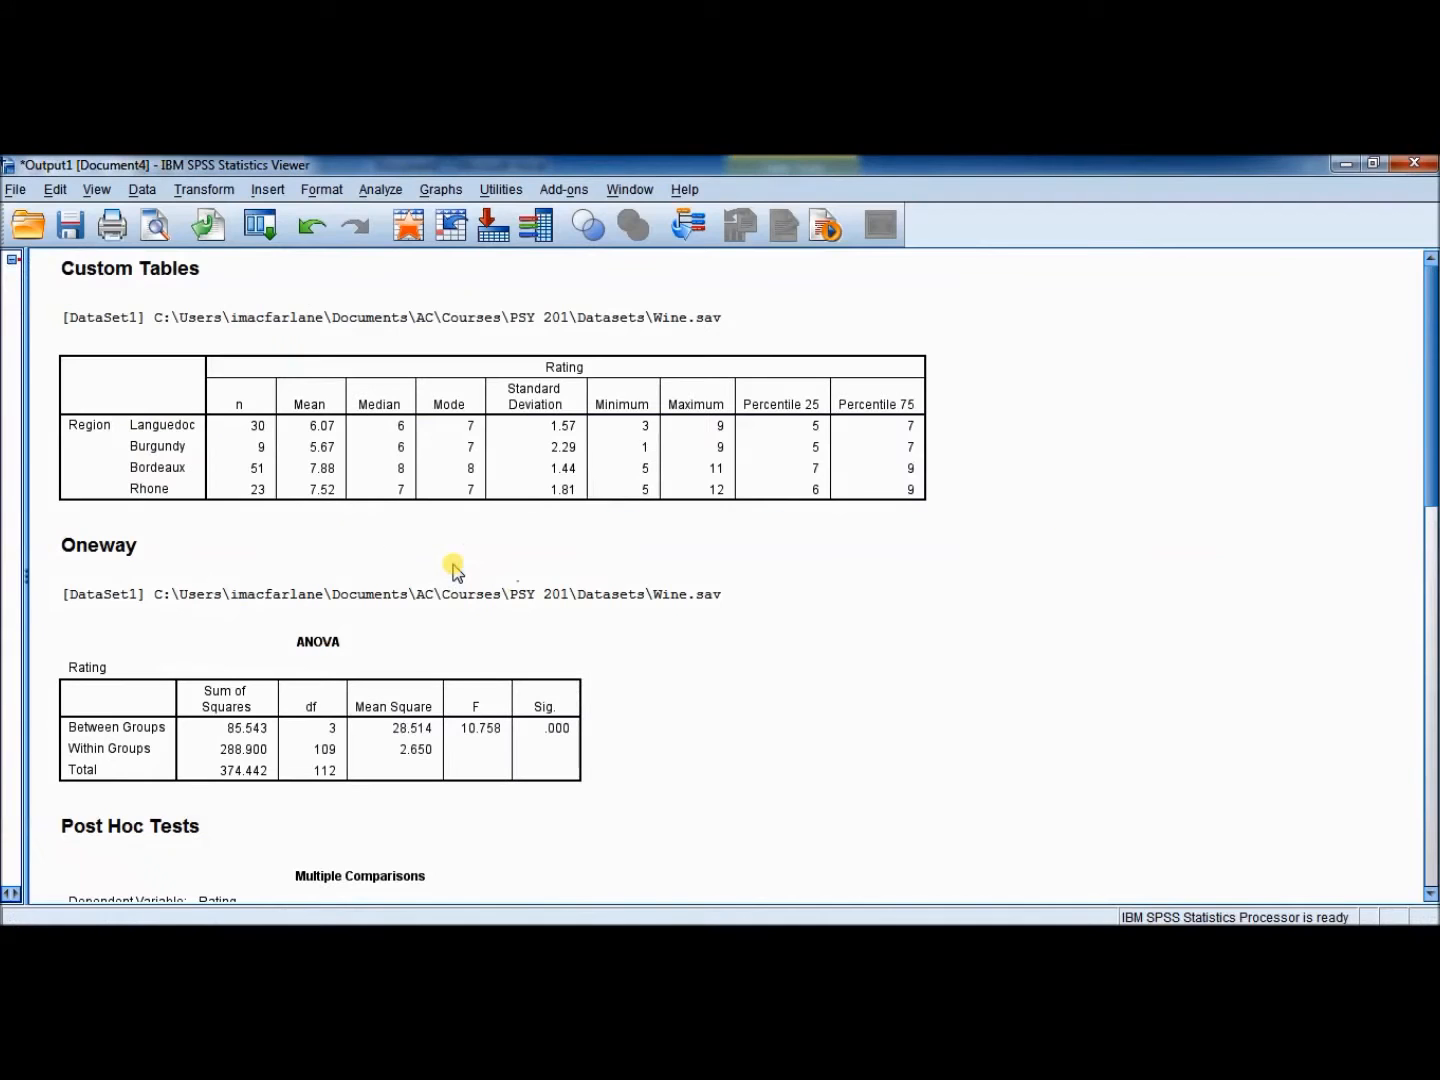
pyautogui.click(264, 428)
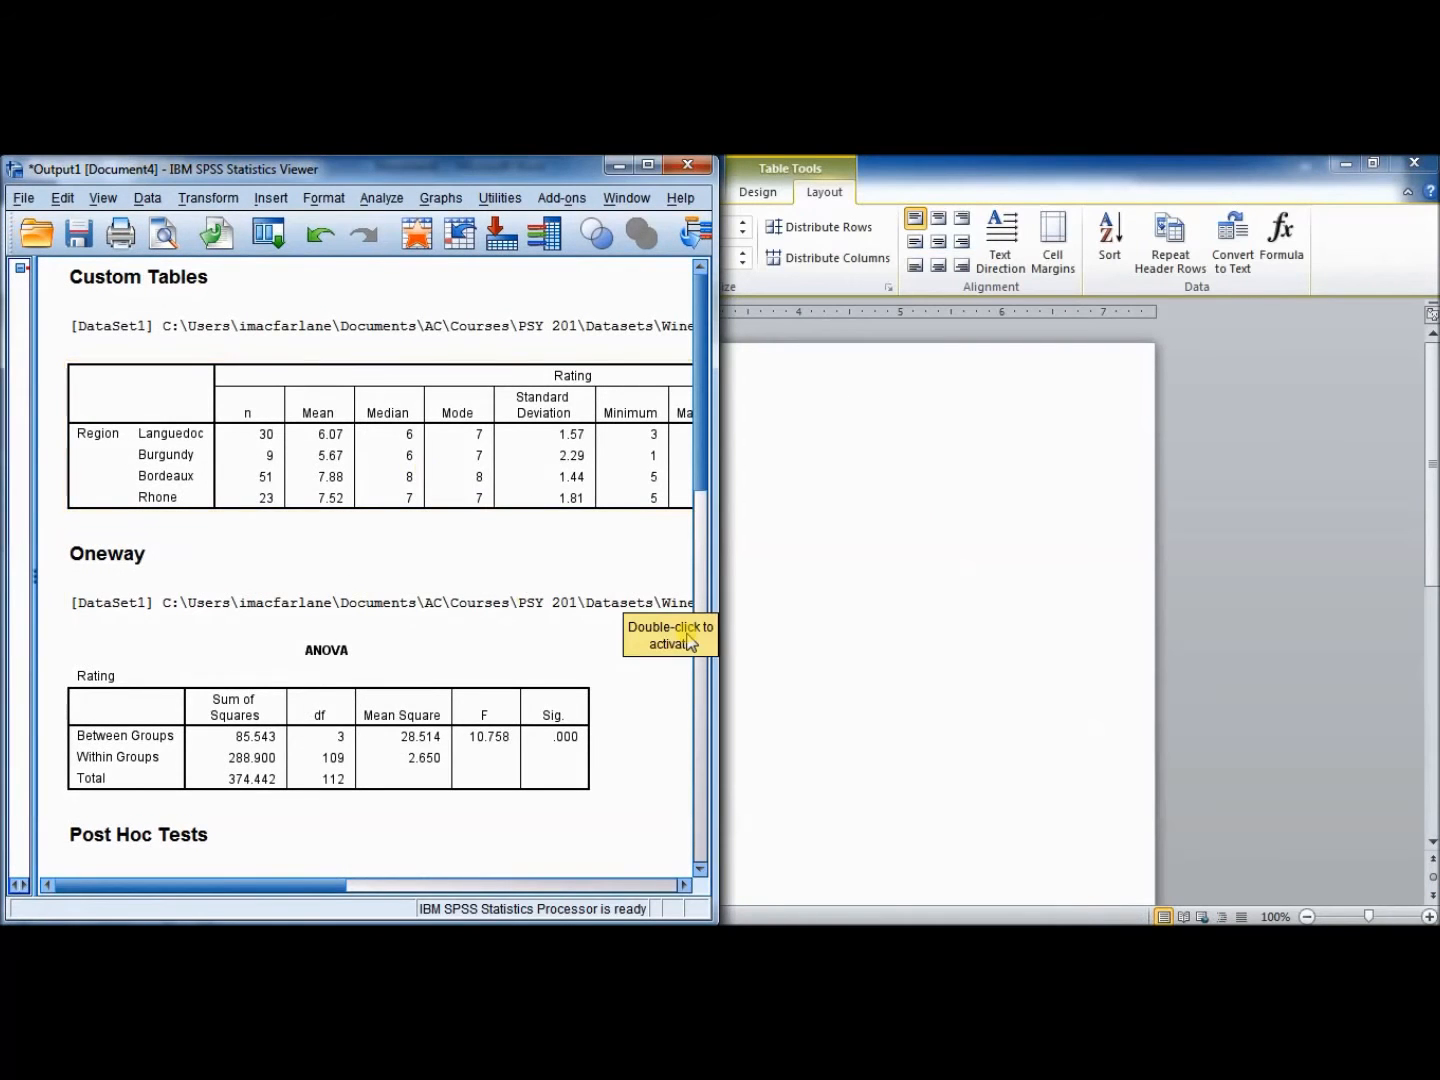
pyautogui.click(816, 616)
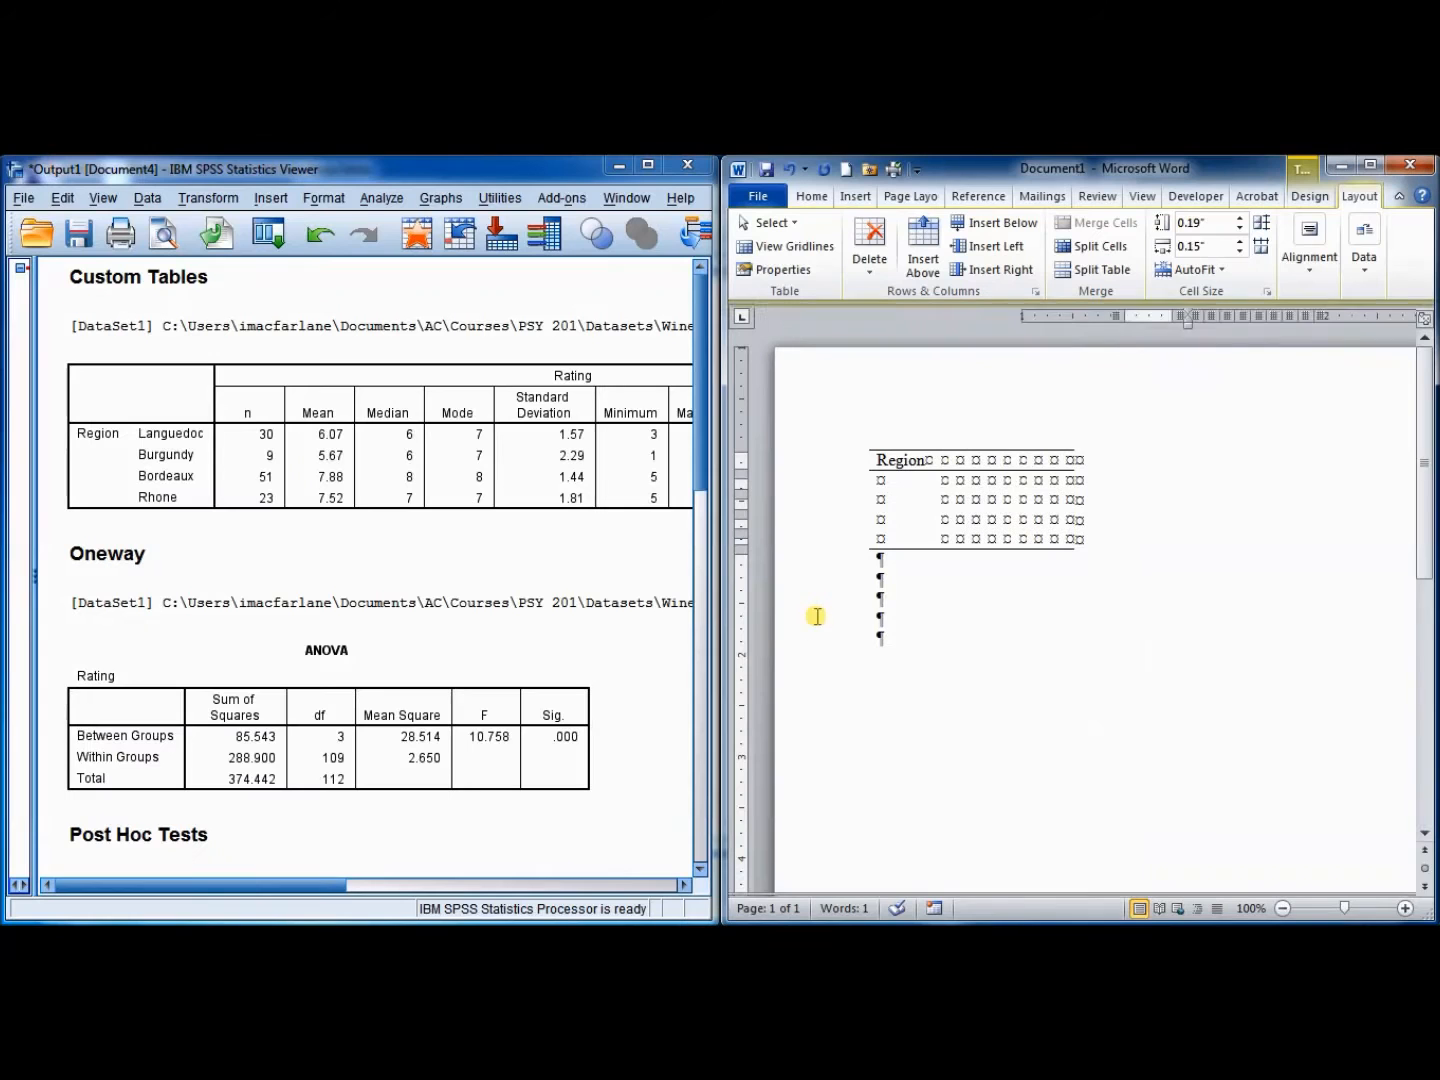
pyautogui.click(663, 570)
# Enter a lowercase n as the second column heading, undoing its automatic capitalization
pyautogui.click(880, 458)
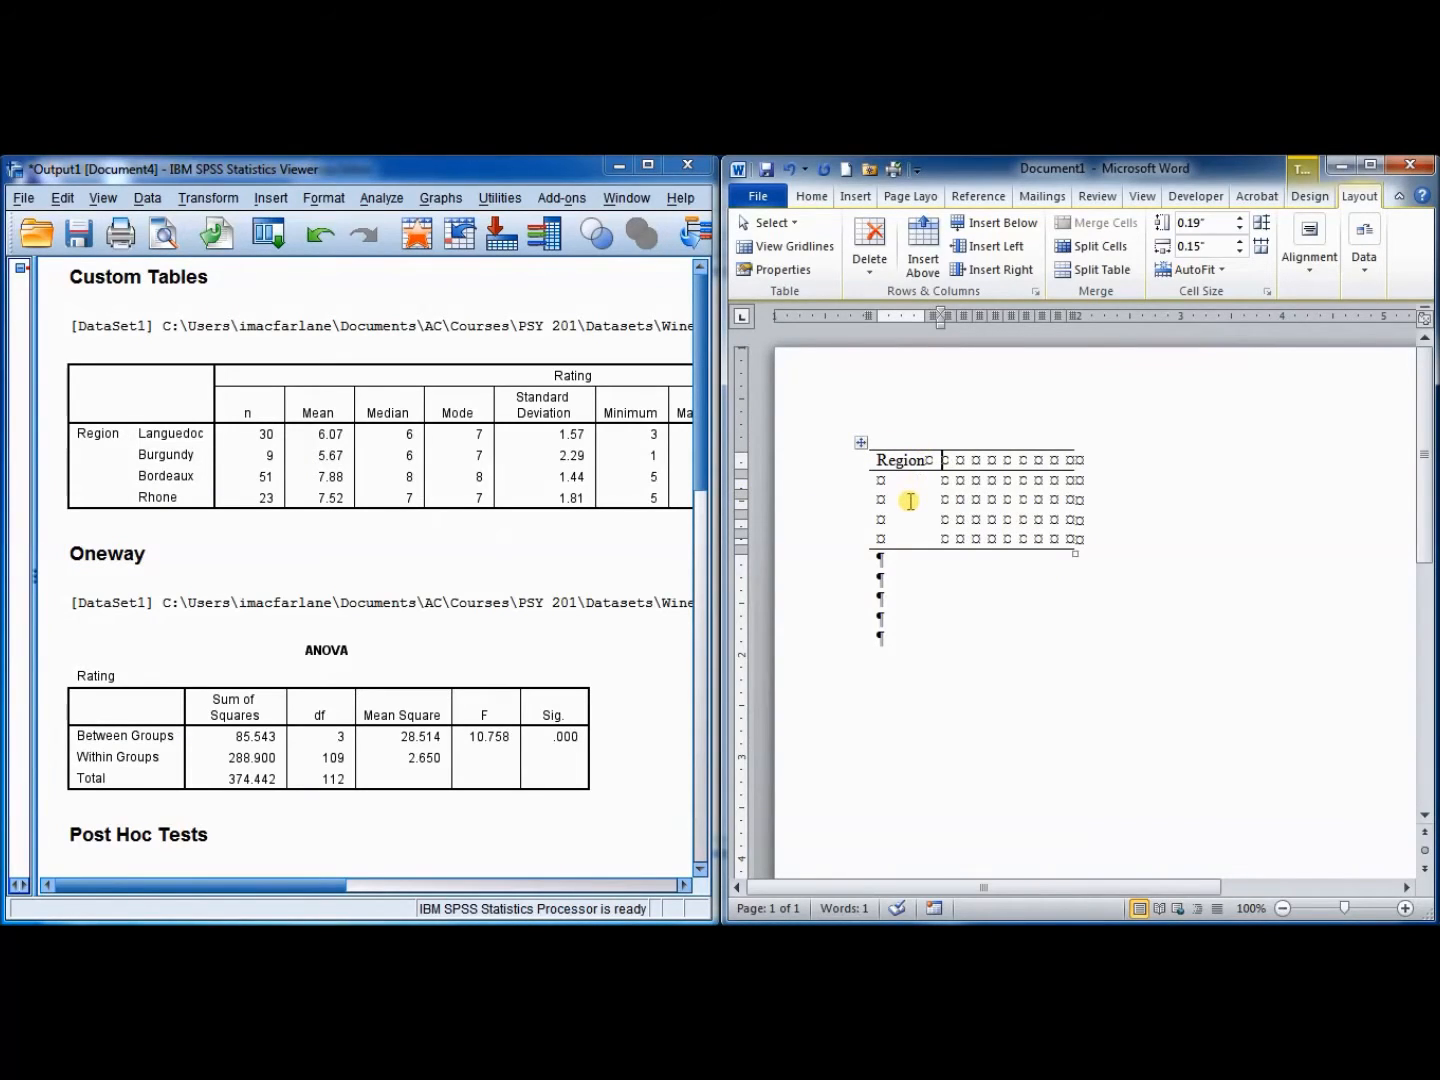
pyautogui.write('N')
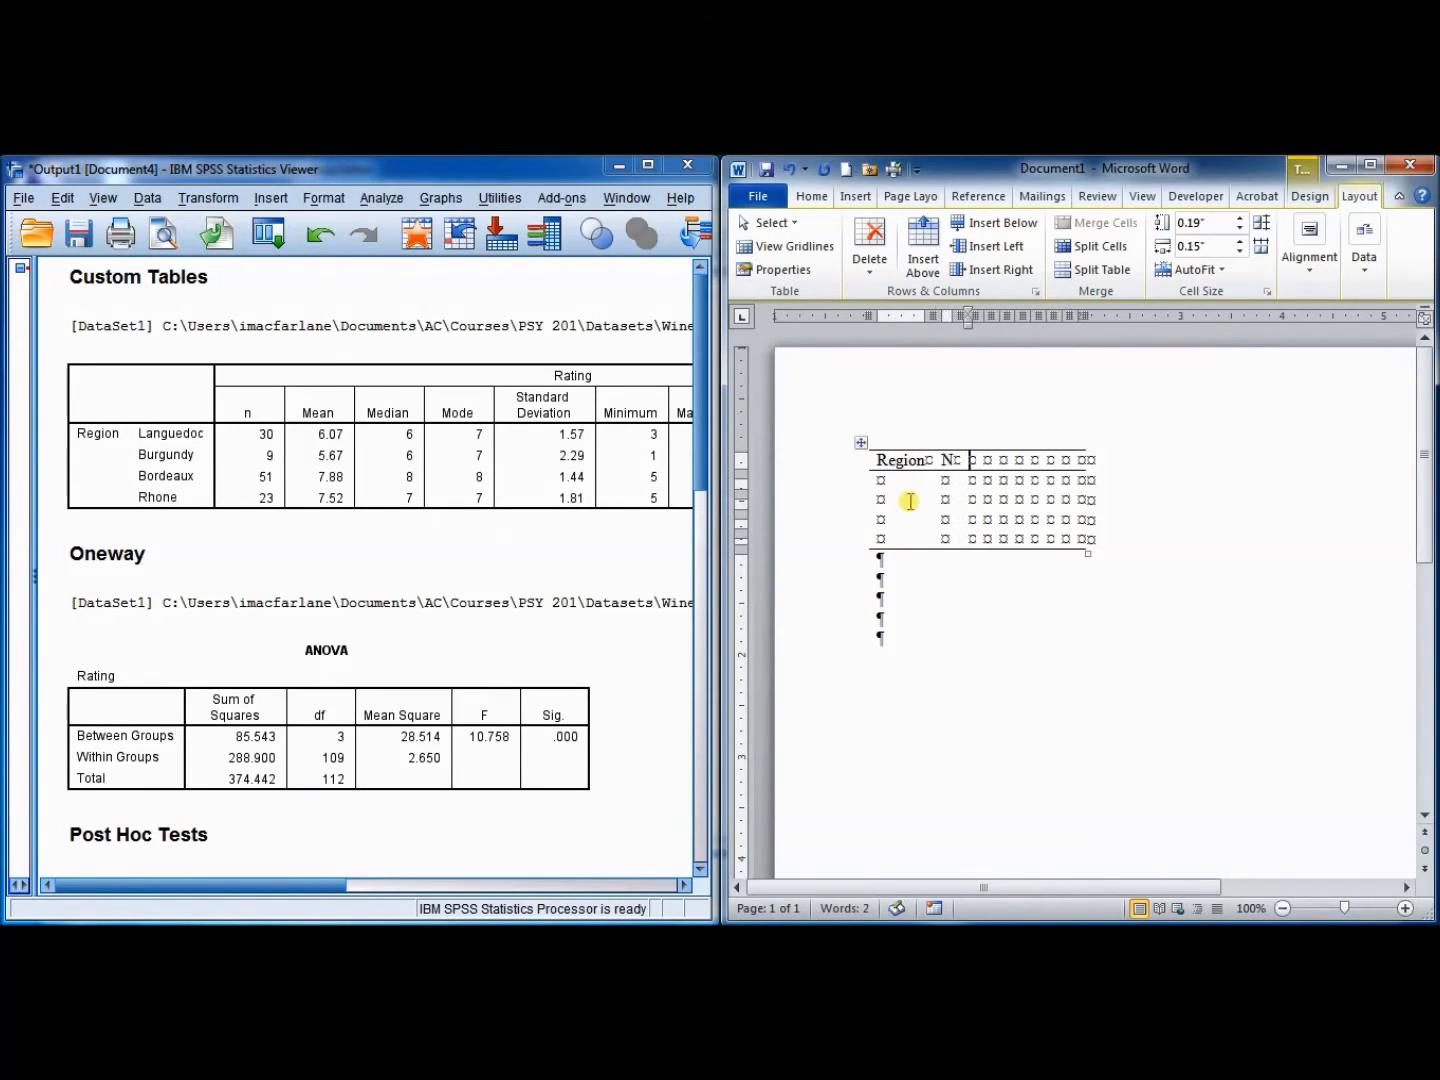
pyautogui.click(947, 460)
pyautogui.click(955, 480)
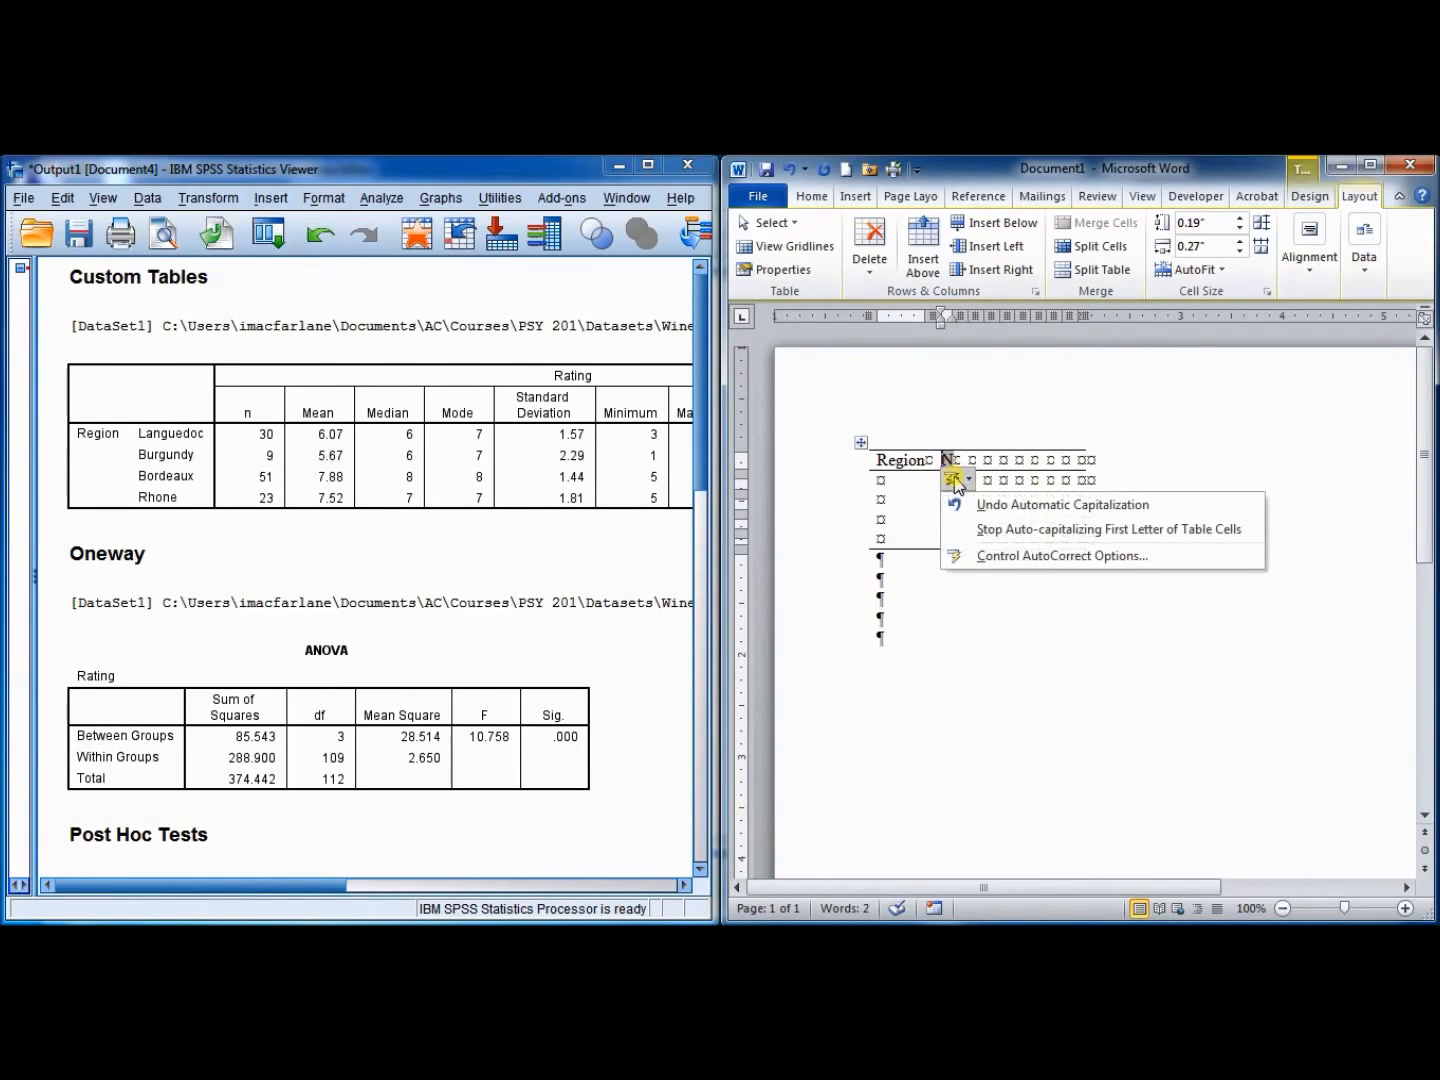
pyautogui.click(990, 506)
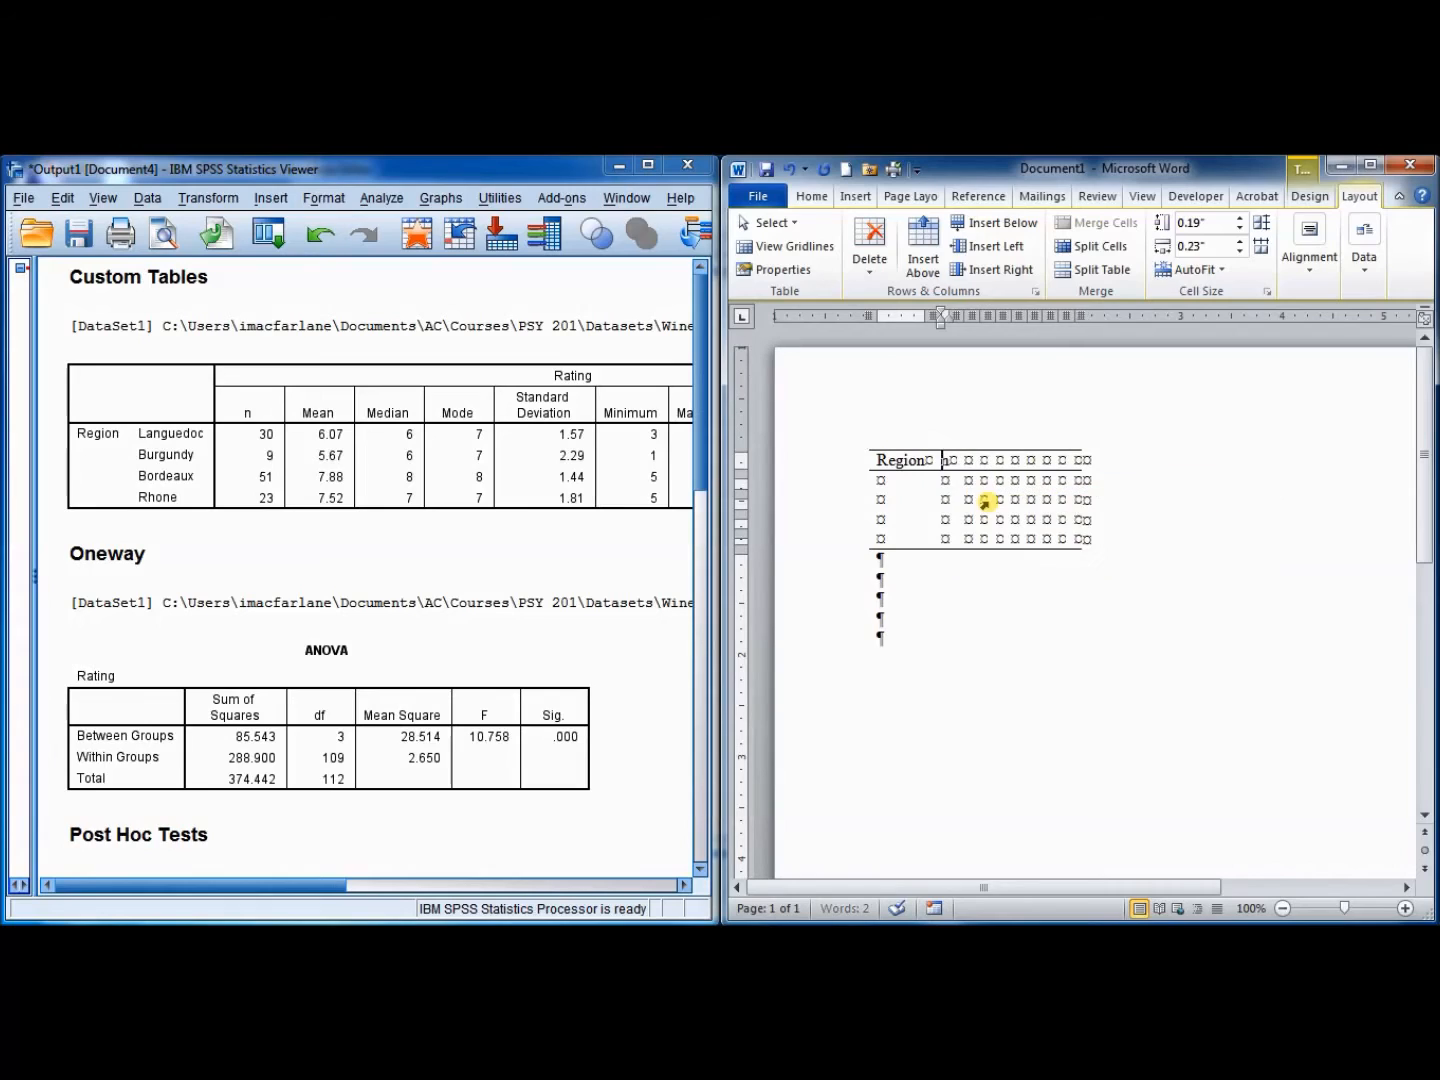
pyautogui.click(964, 461)
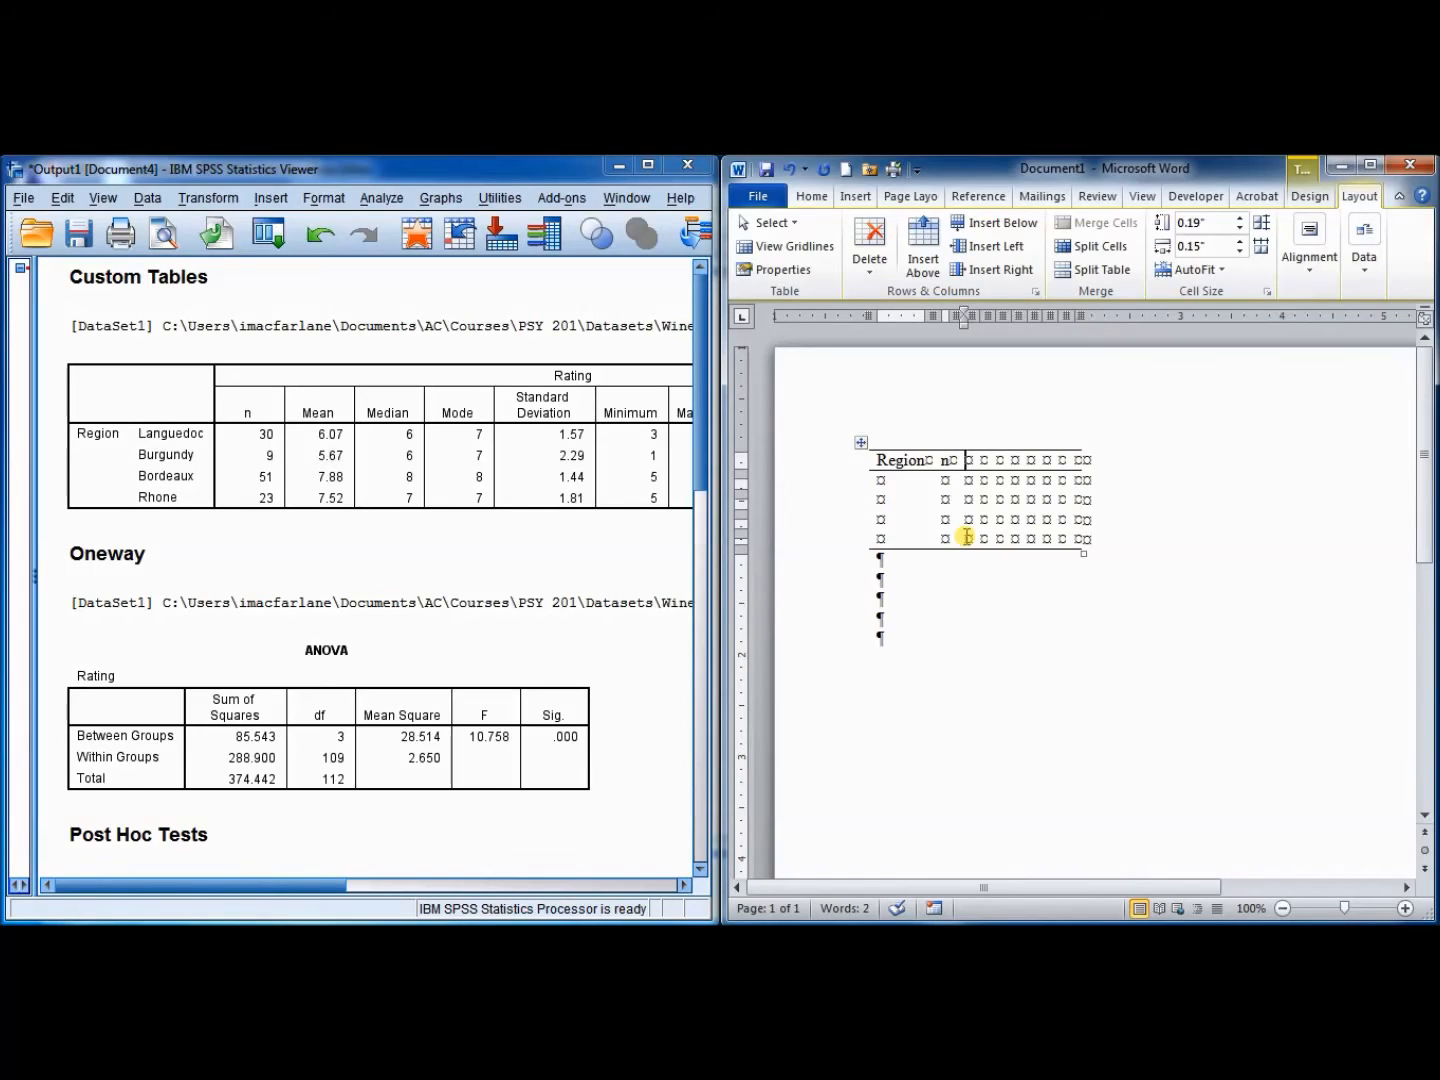
# Enter M, Mdn, Mode and SD as the third to sixth column headings of the Word table
pyautogui.write('M')
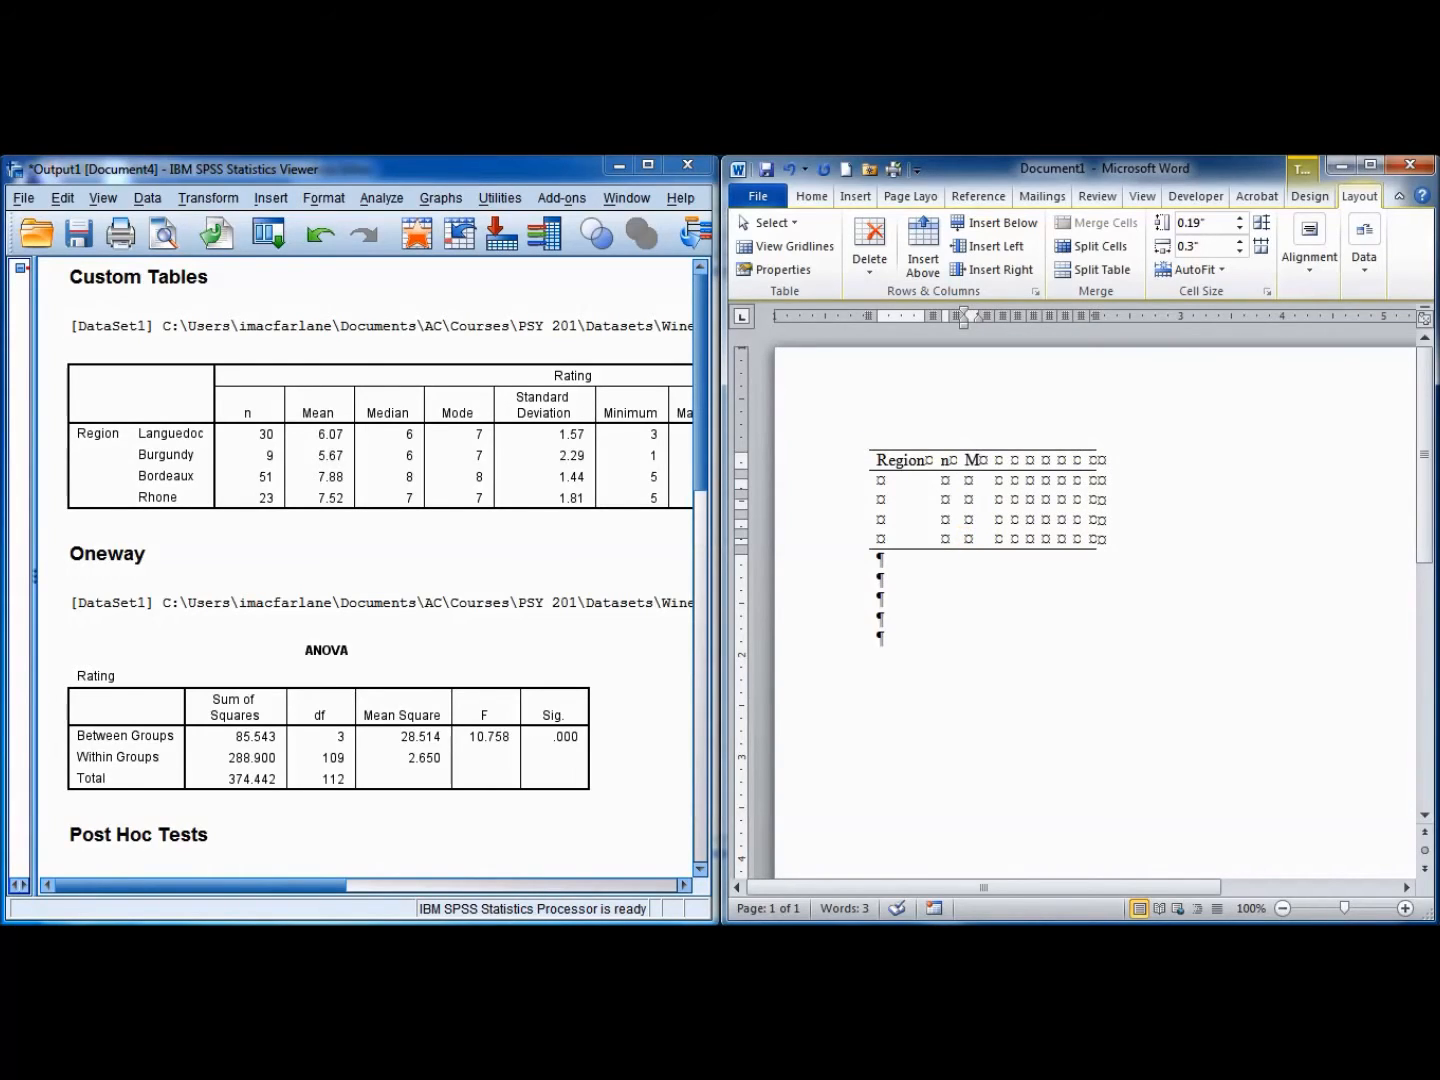
pyautogui.click(966, 537)
pyautogui.click(998, 460)
pyautogui.write('Mdn')
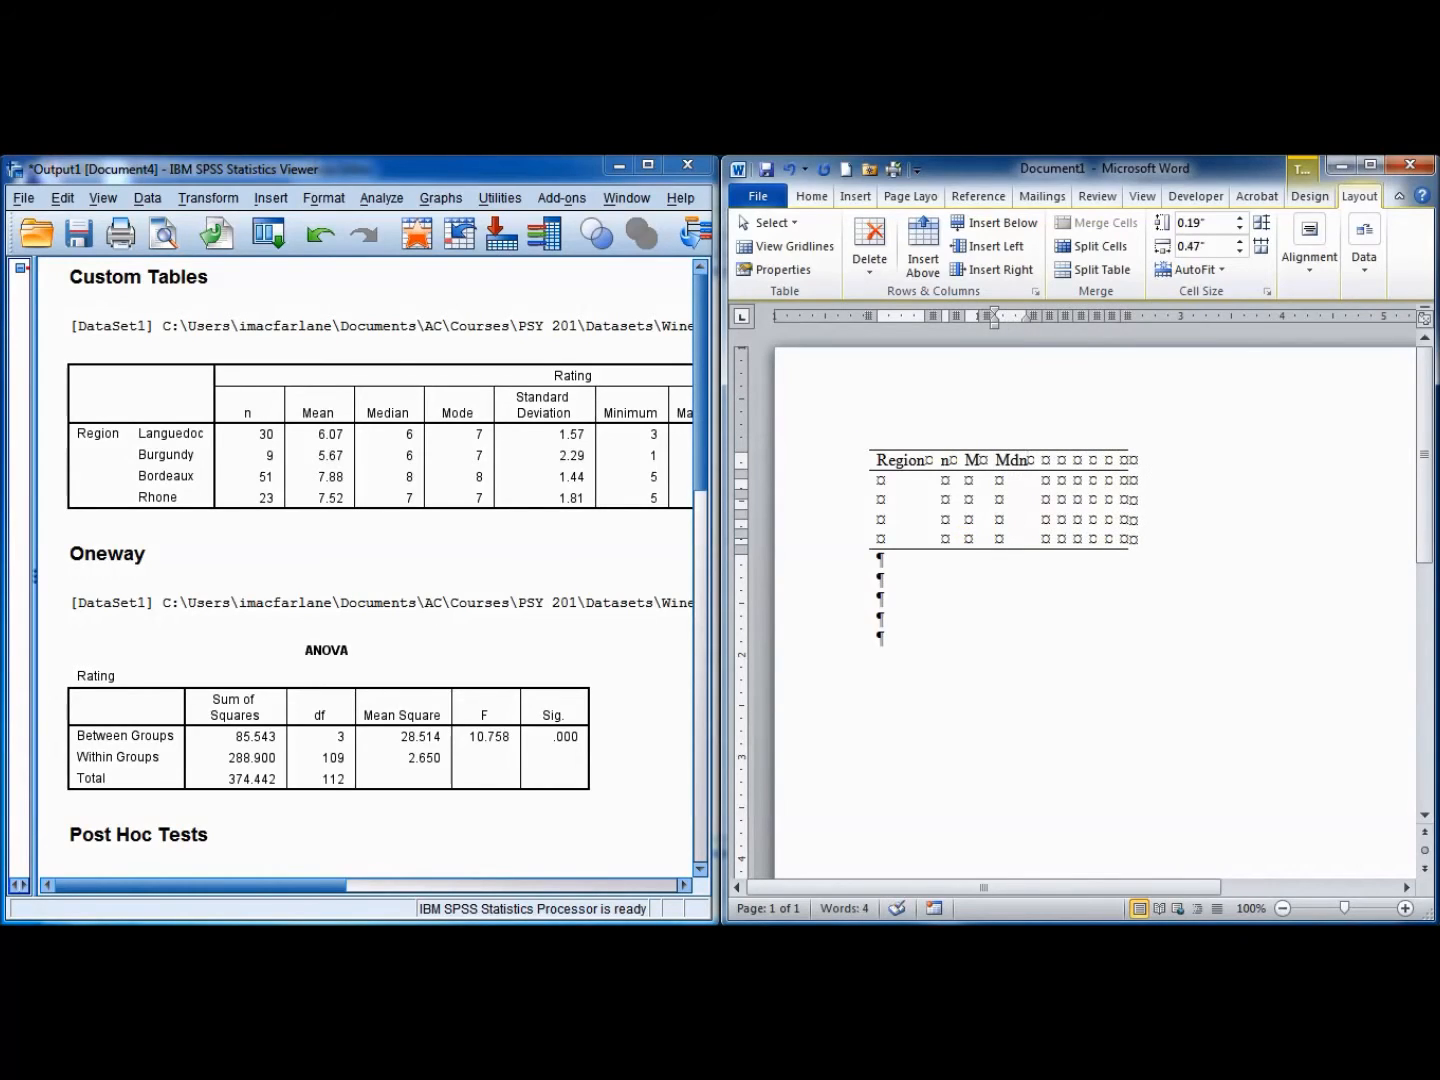
pyautogui.click(966, 537)
pyautogui.write('Mode')
pyautogui.click(964, 537)
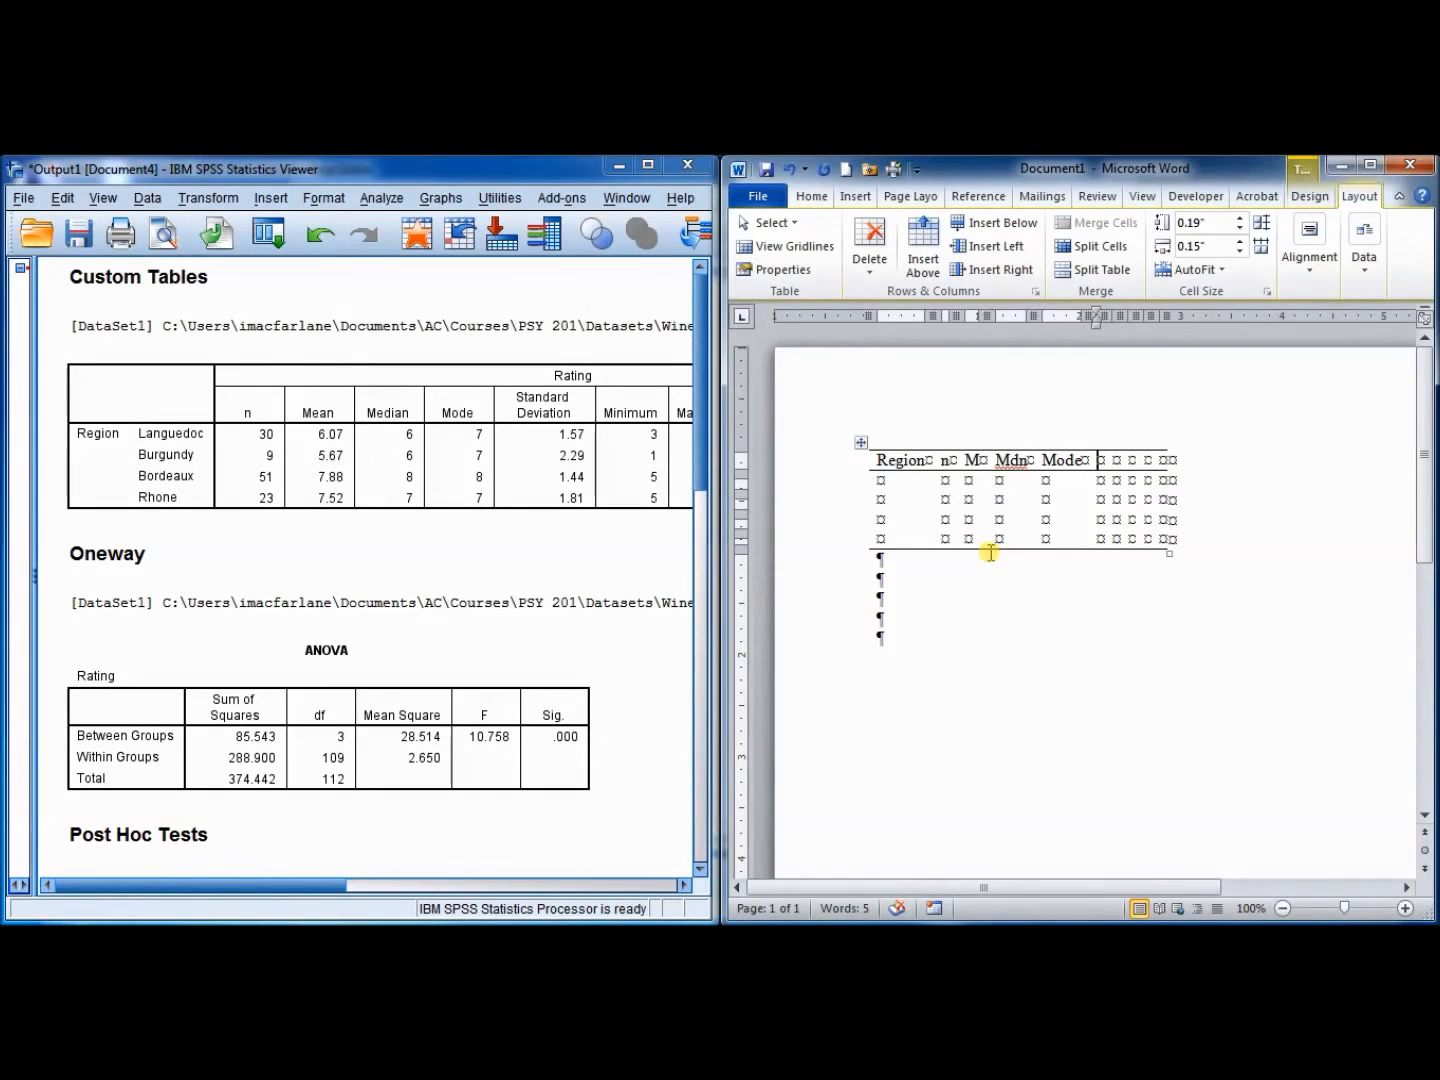
pyautogui.write('SD')
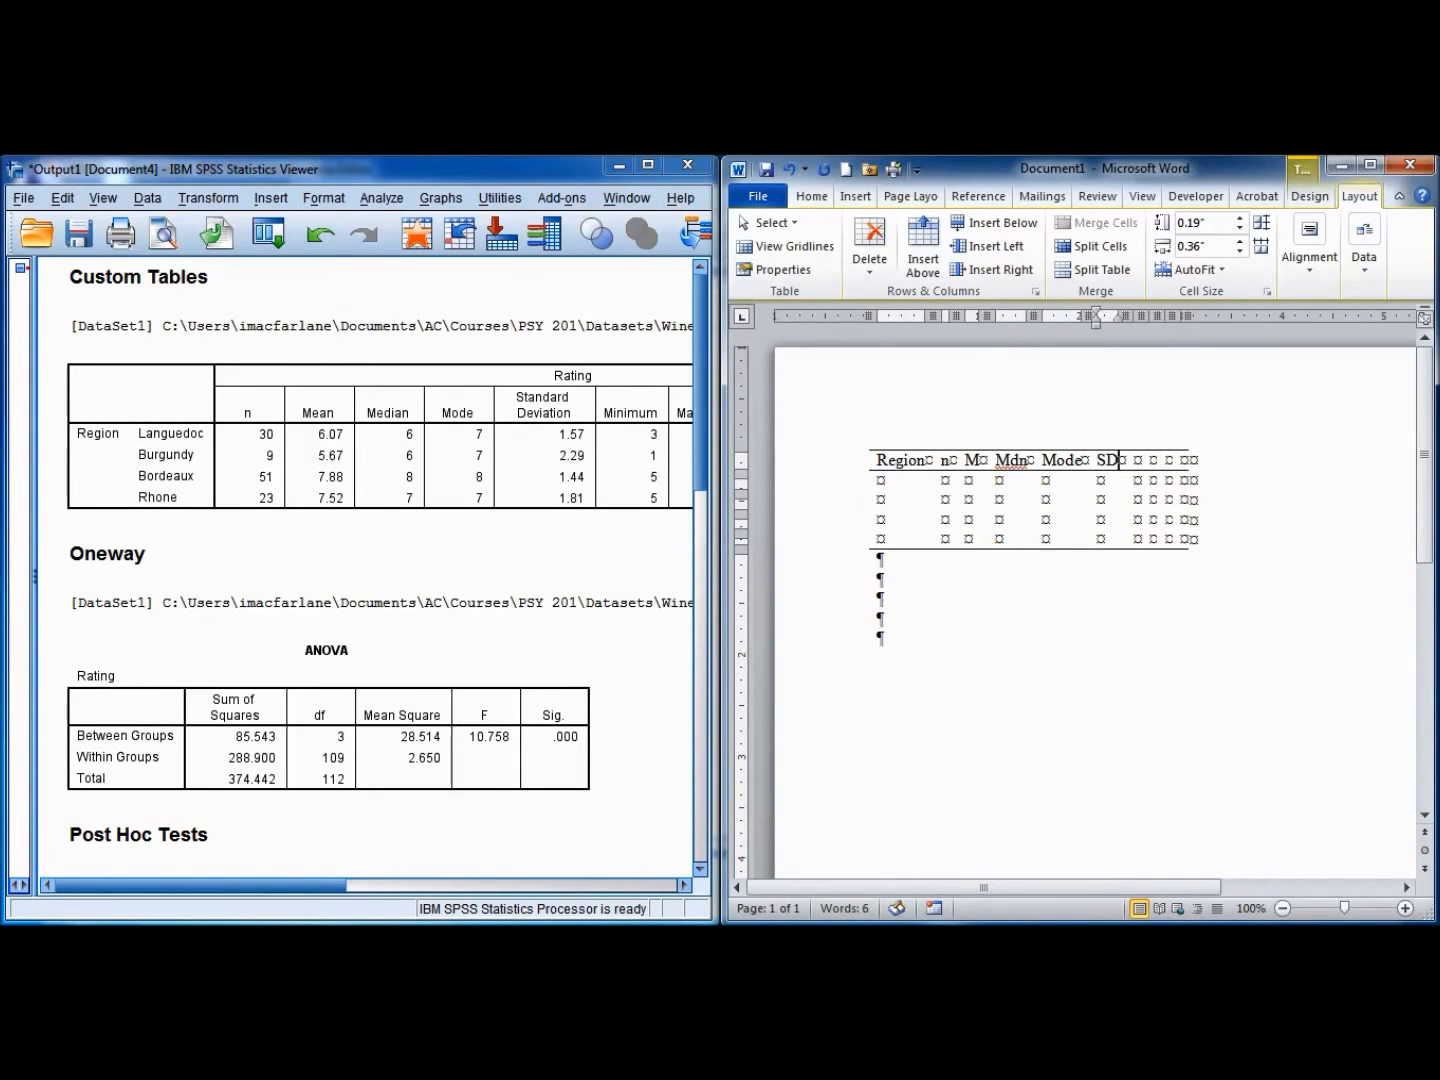
# Following the remaining statistics in the SPSS output, enter Min, Max, 25 and 75 as the last four column headings
pyautogui.press('Tab')
pyautogui.moveTo(244, 885); pyautogui.dragTo(418, 886)
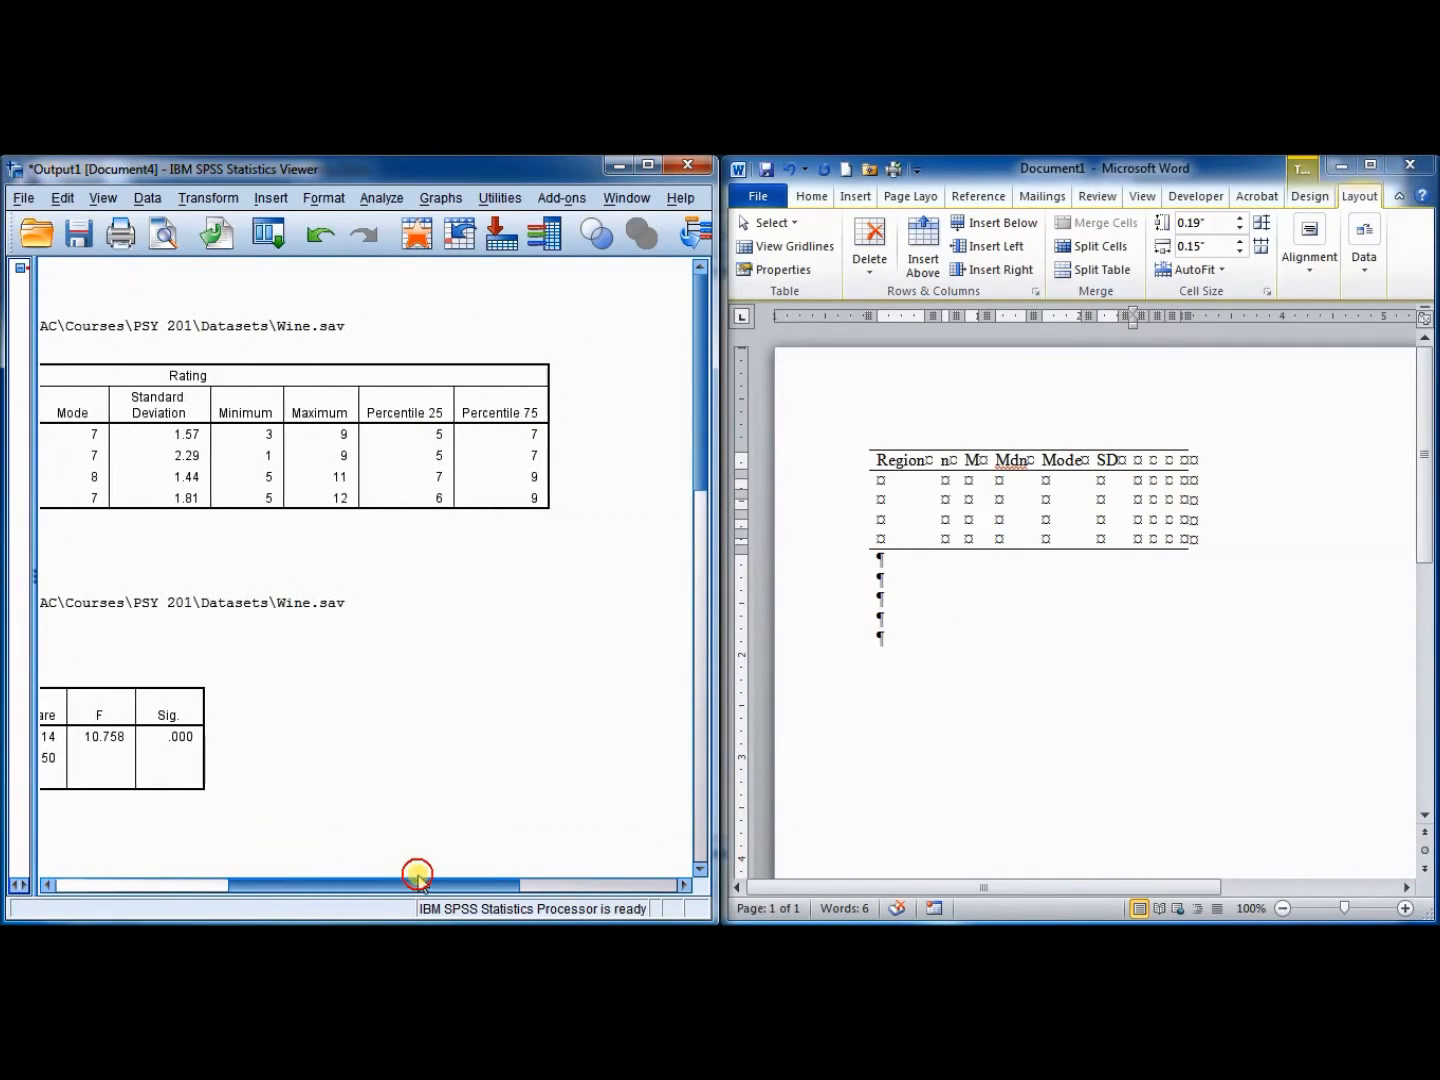
pyautogui.click(1128, 461)
pyautogui.press('Tab')
pyautogui.write('Min')
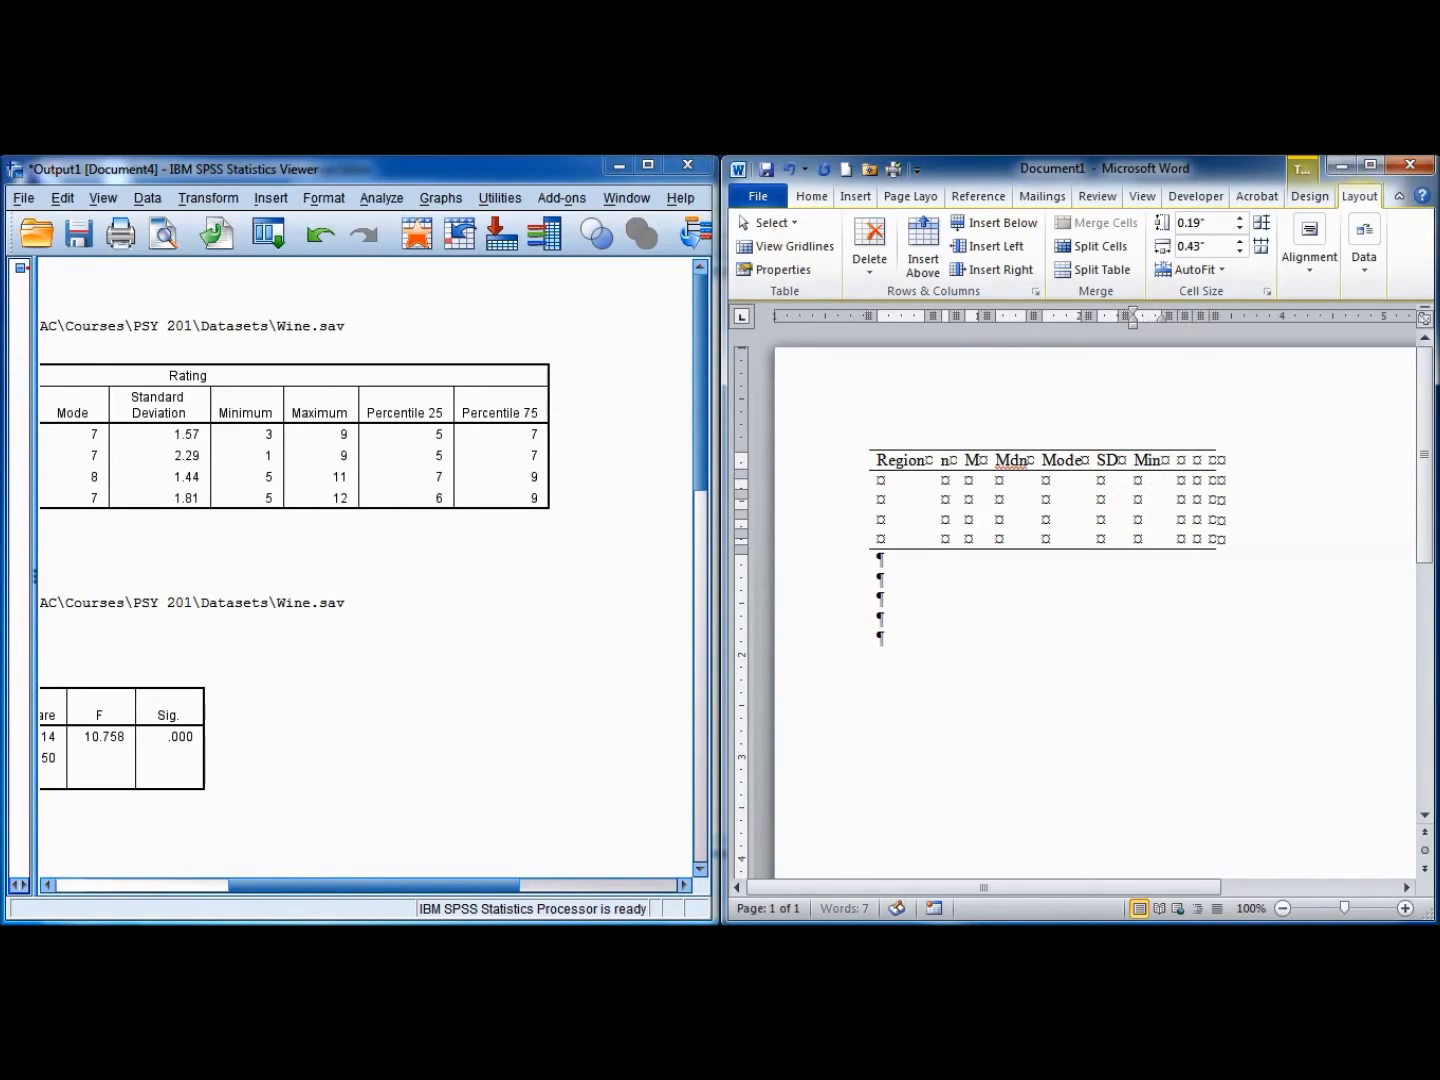
pyautogui.press('Tab')
pyautogui.write('Max')
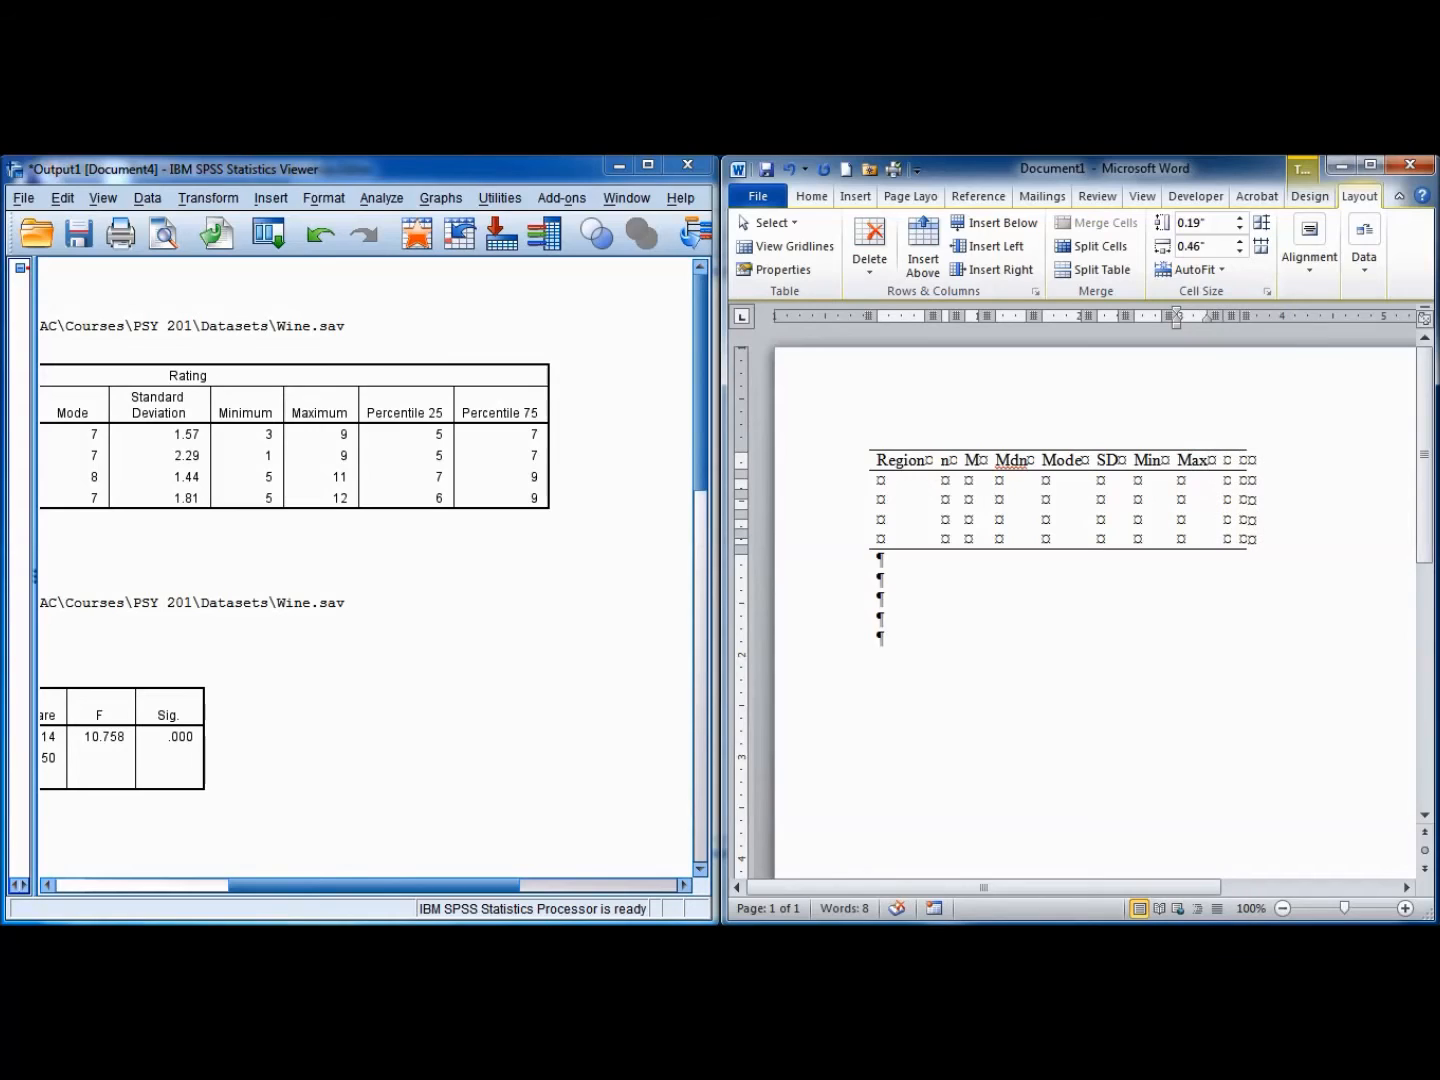
pyautogui.press('Tab')
pyautogui.write('25')
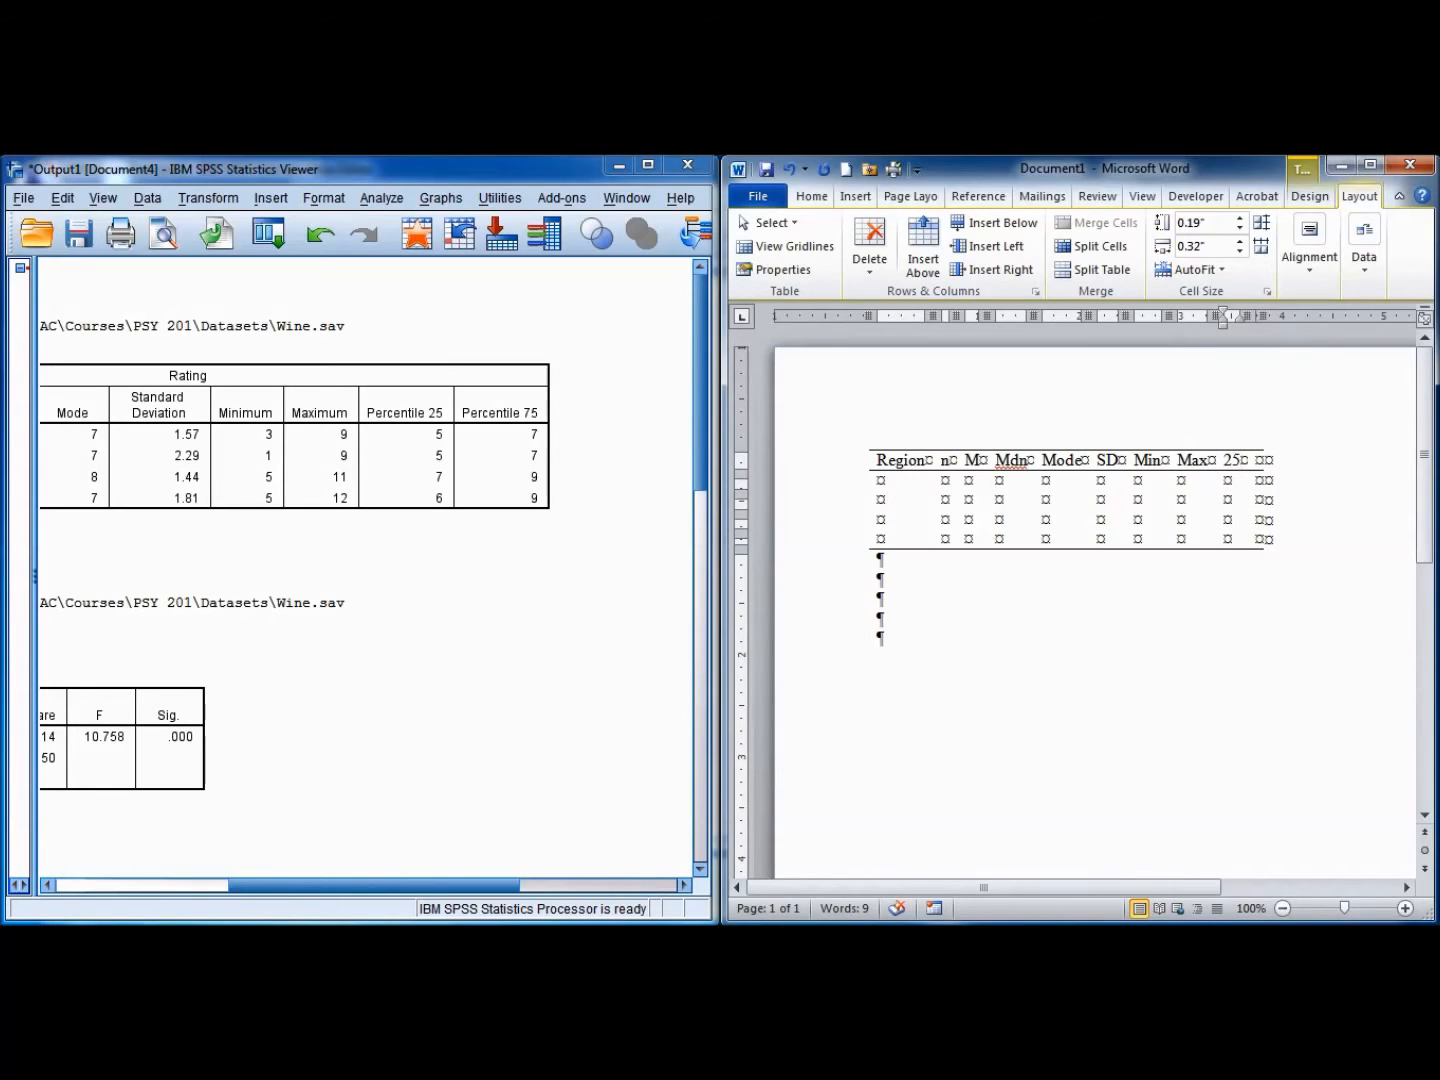
pyautogui.press('Tab')
pyautogui.write('75')
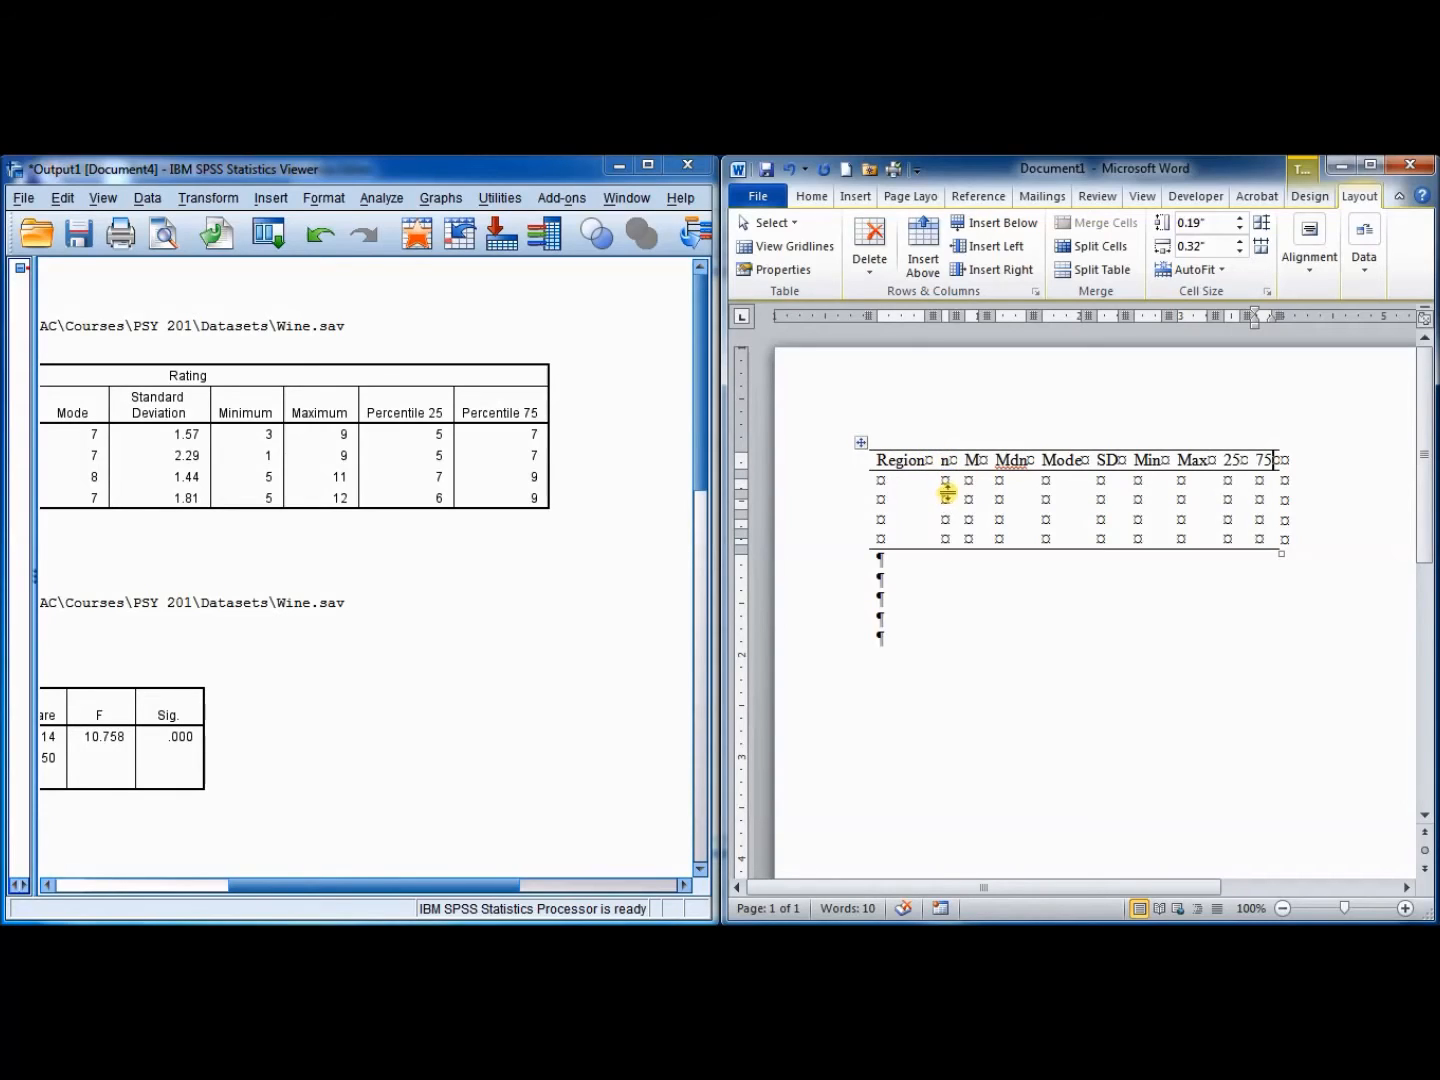
# Italicize the column headings n, M, Mdn, SD, Min and Max, leaving out Region, Mode and the percentile headings
pyautogui.moveTo(948, 460); pyautogui.dragTo(1012, 477)
pyautogui.hotkey('ctrl', 'i')
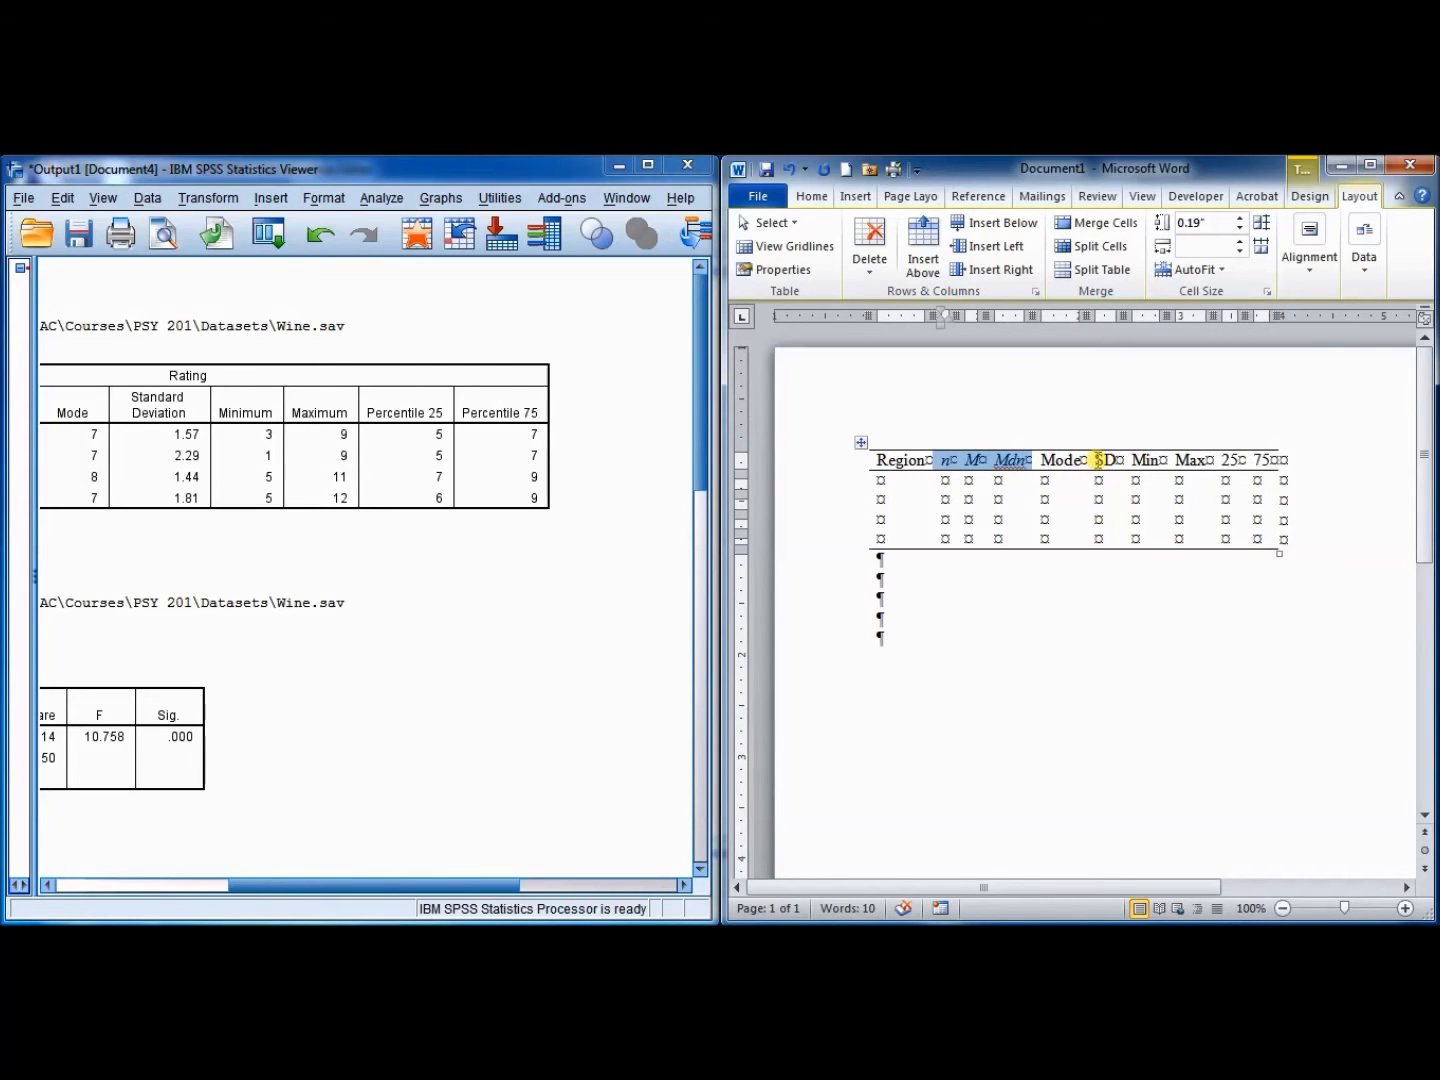
pyautogui.moveTo(1098, 460); pyautogui.dragTo(1170, 461)
pyautogui.hotkey('ctrl', 'i')
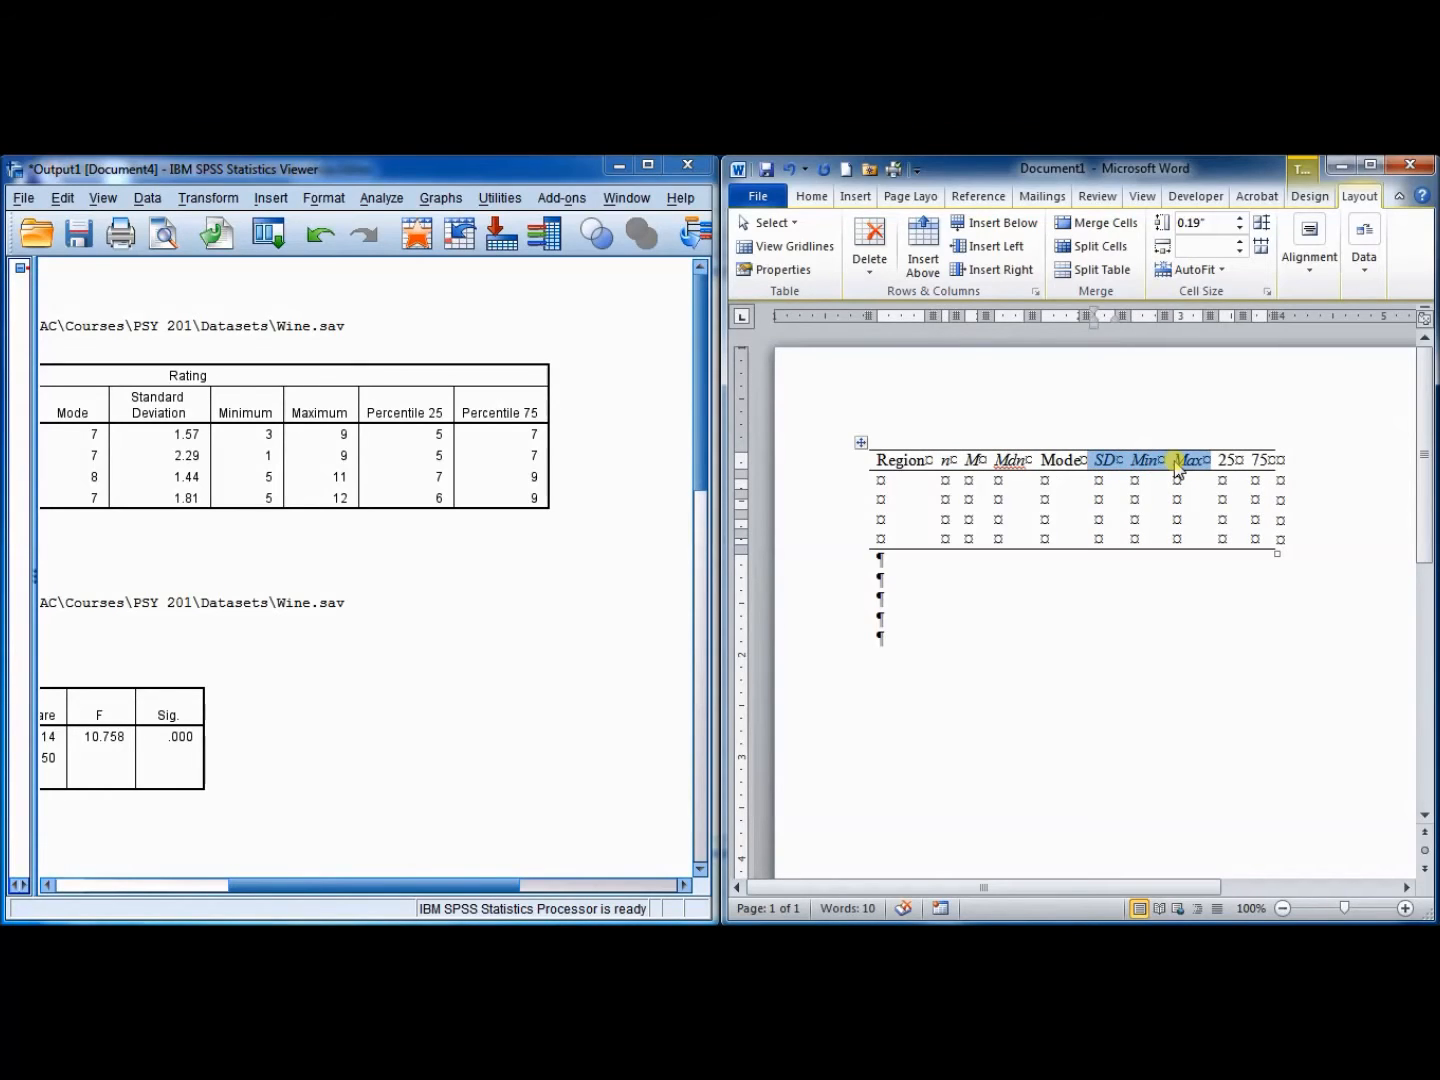
# Make the entire header row of the table bold
pyautogui.click(826, 463)
pyautogui.hotkey('ctrl', 'b')
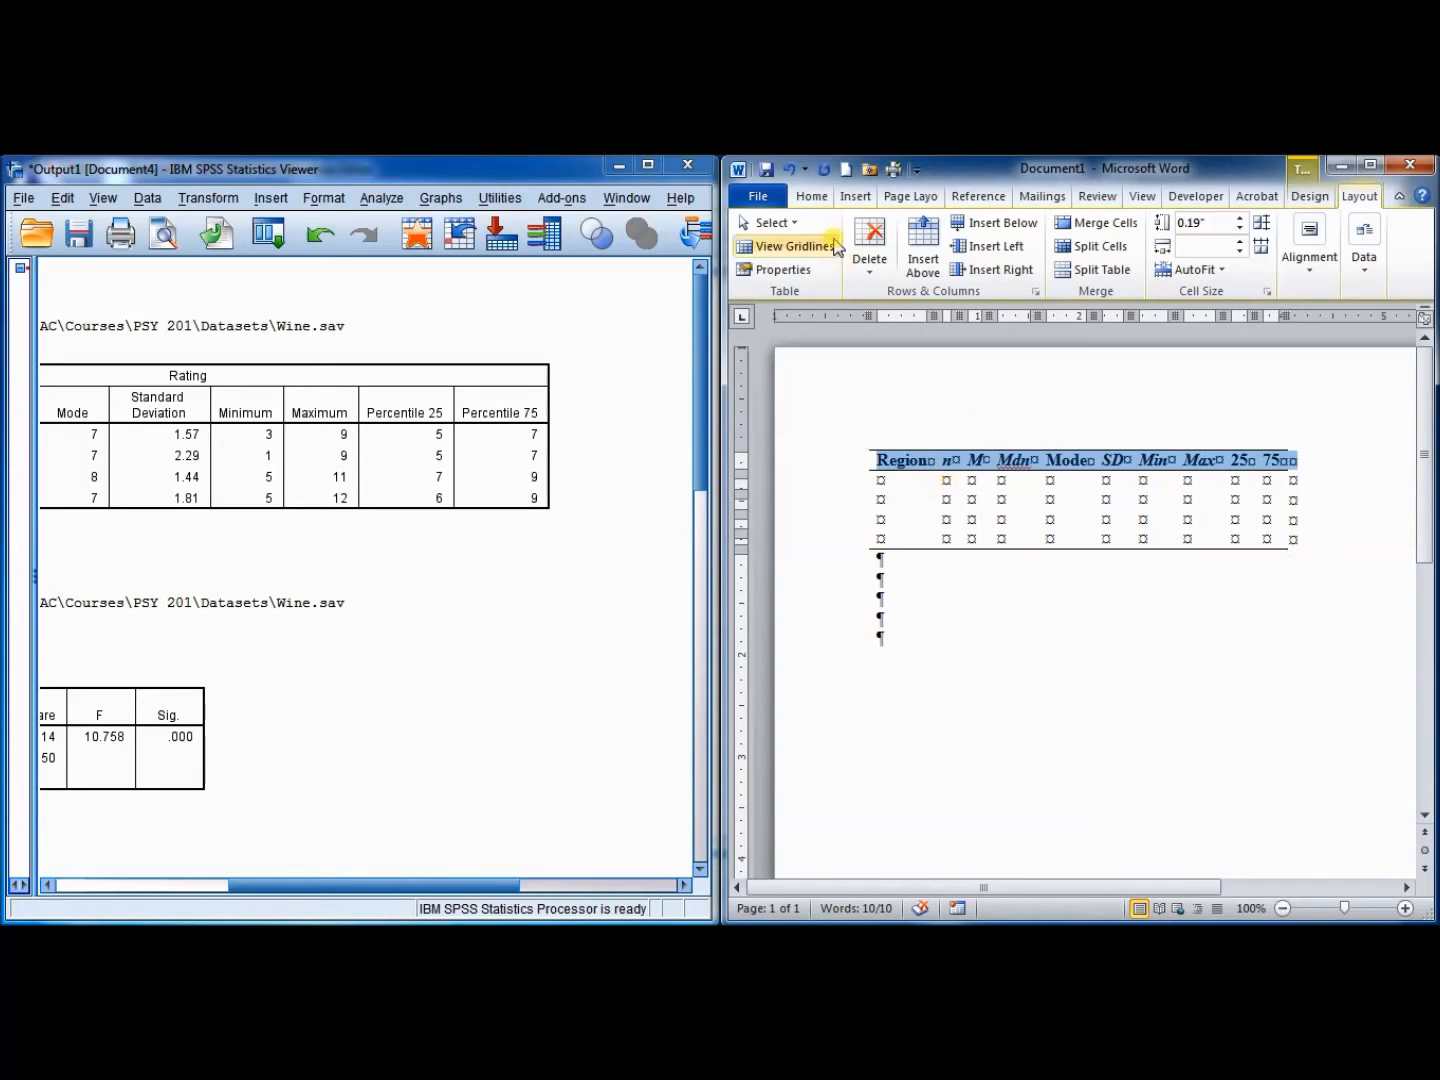
pyautogui.click(812, 196)
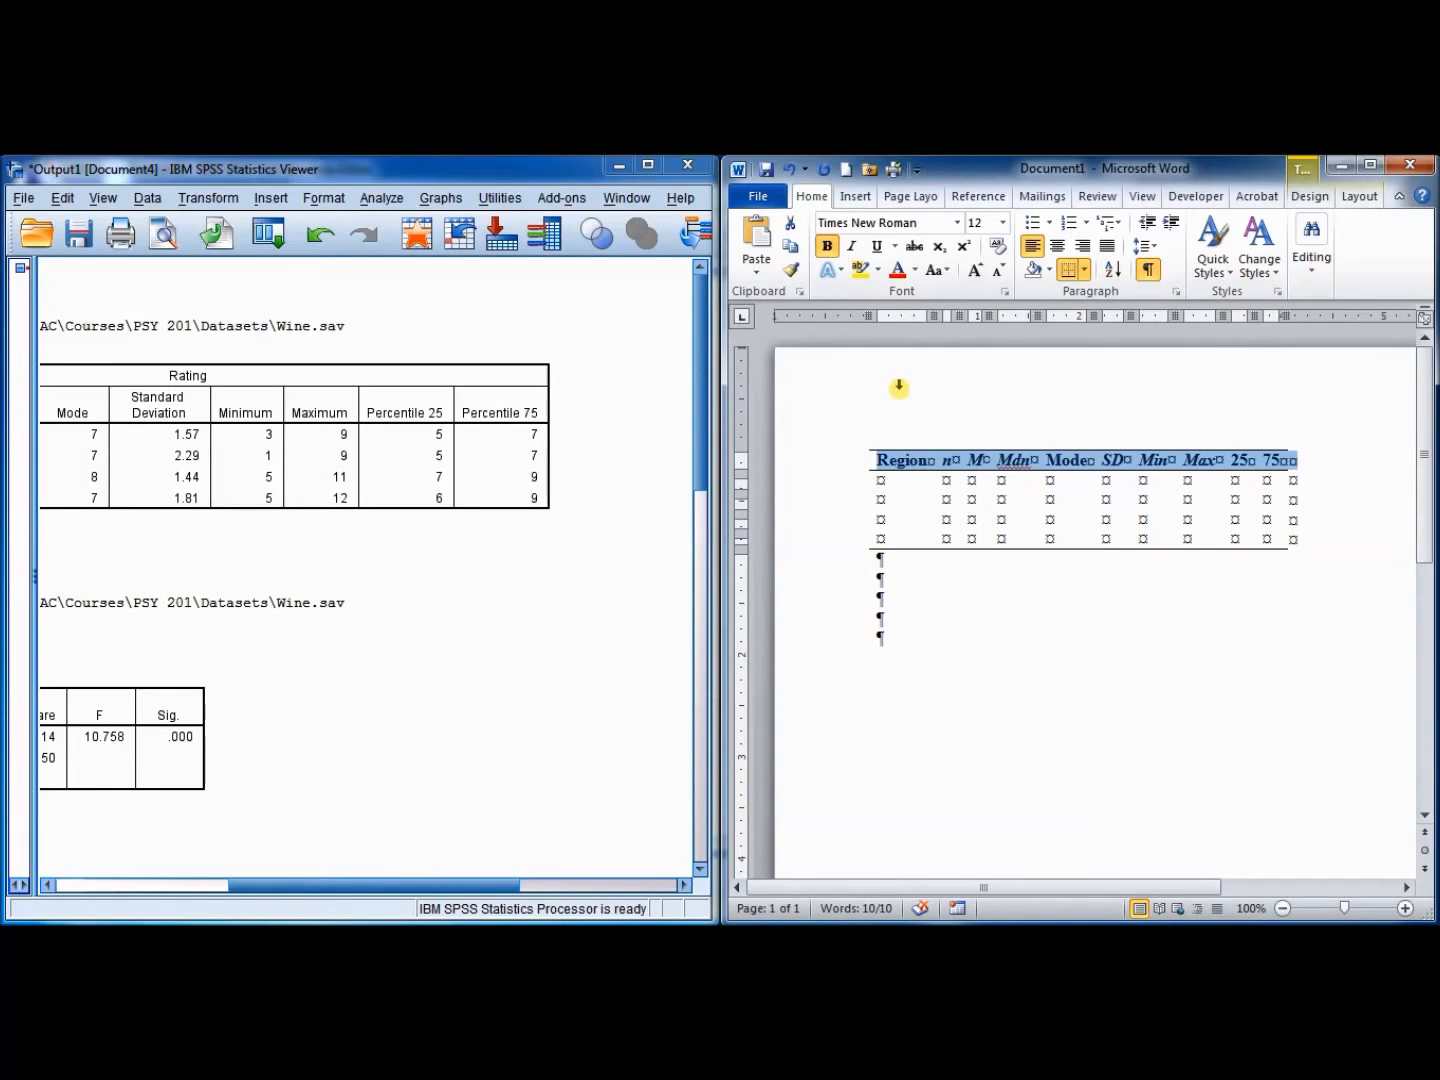
pyautogui.click(1352, 197)
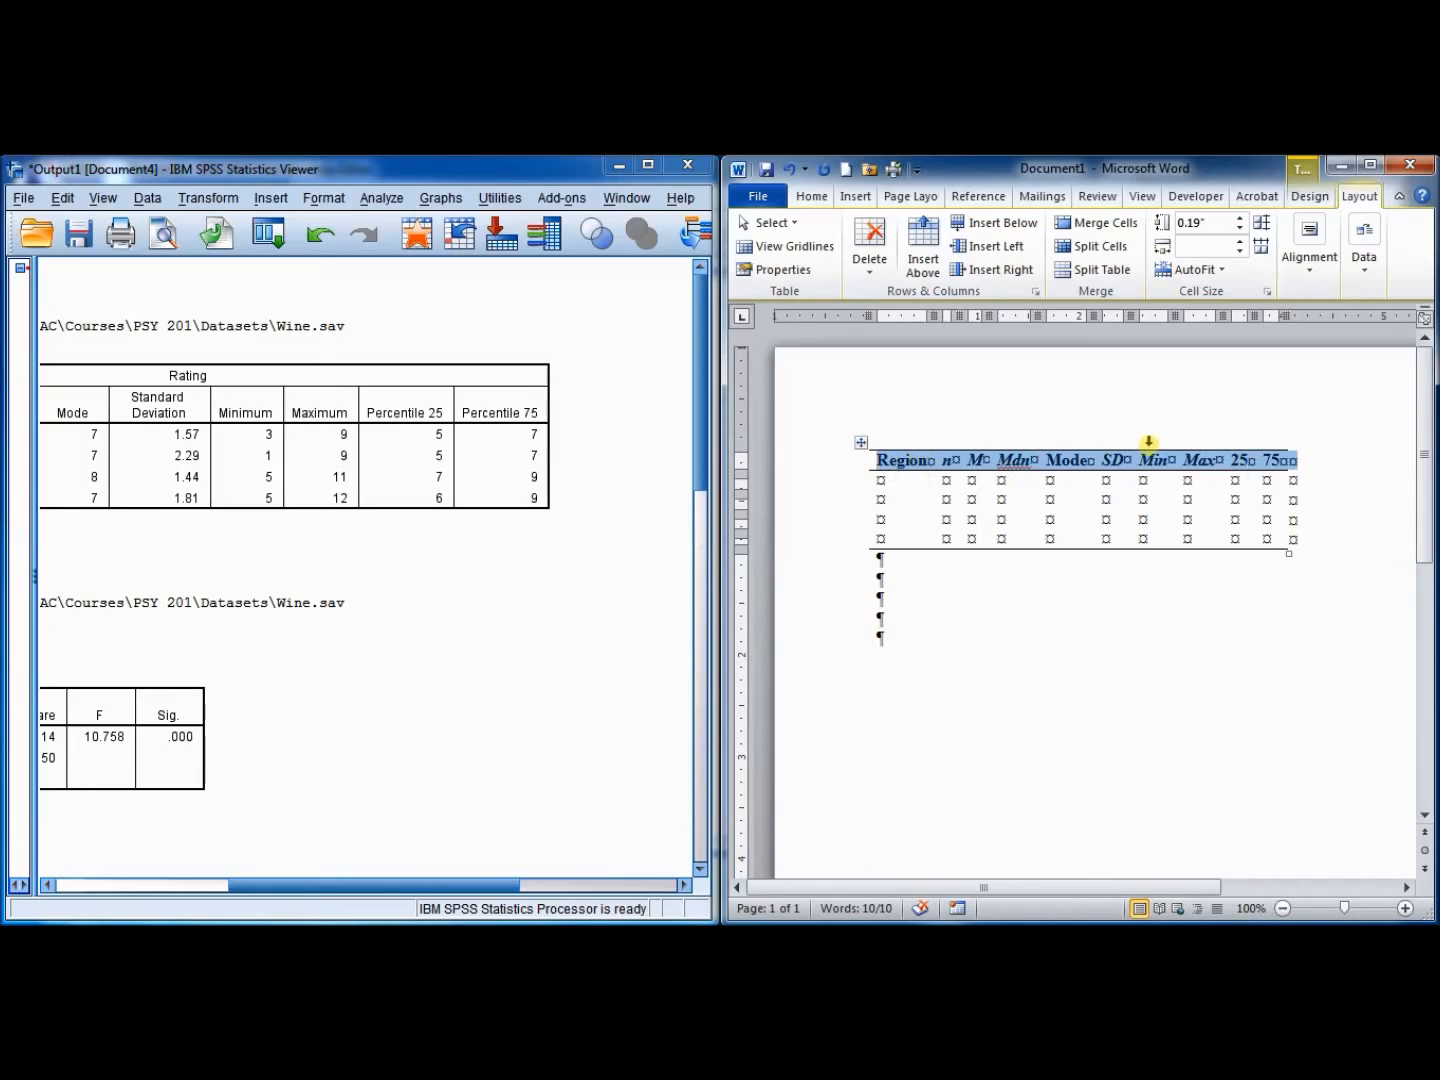
# Extend the last two column headings to 25th Percentile and 75th Percentile
pyautogui.click(1238, 463)
pyautogui.write('th Percentile')
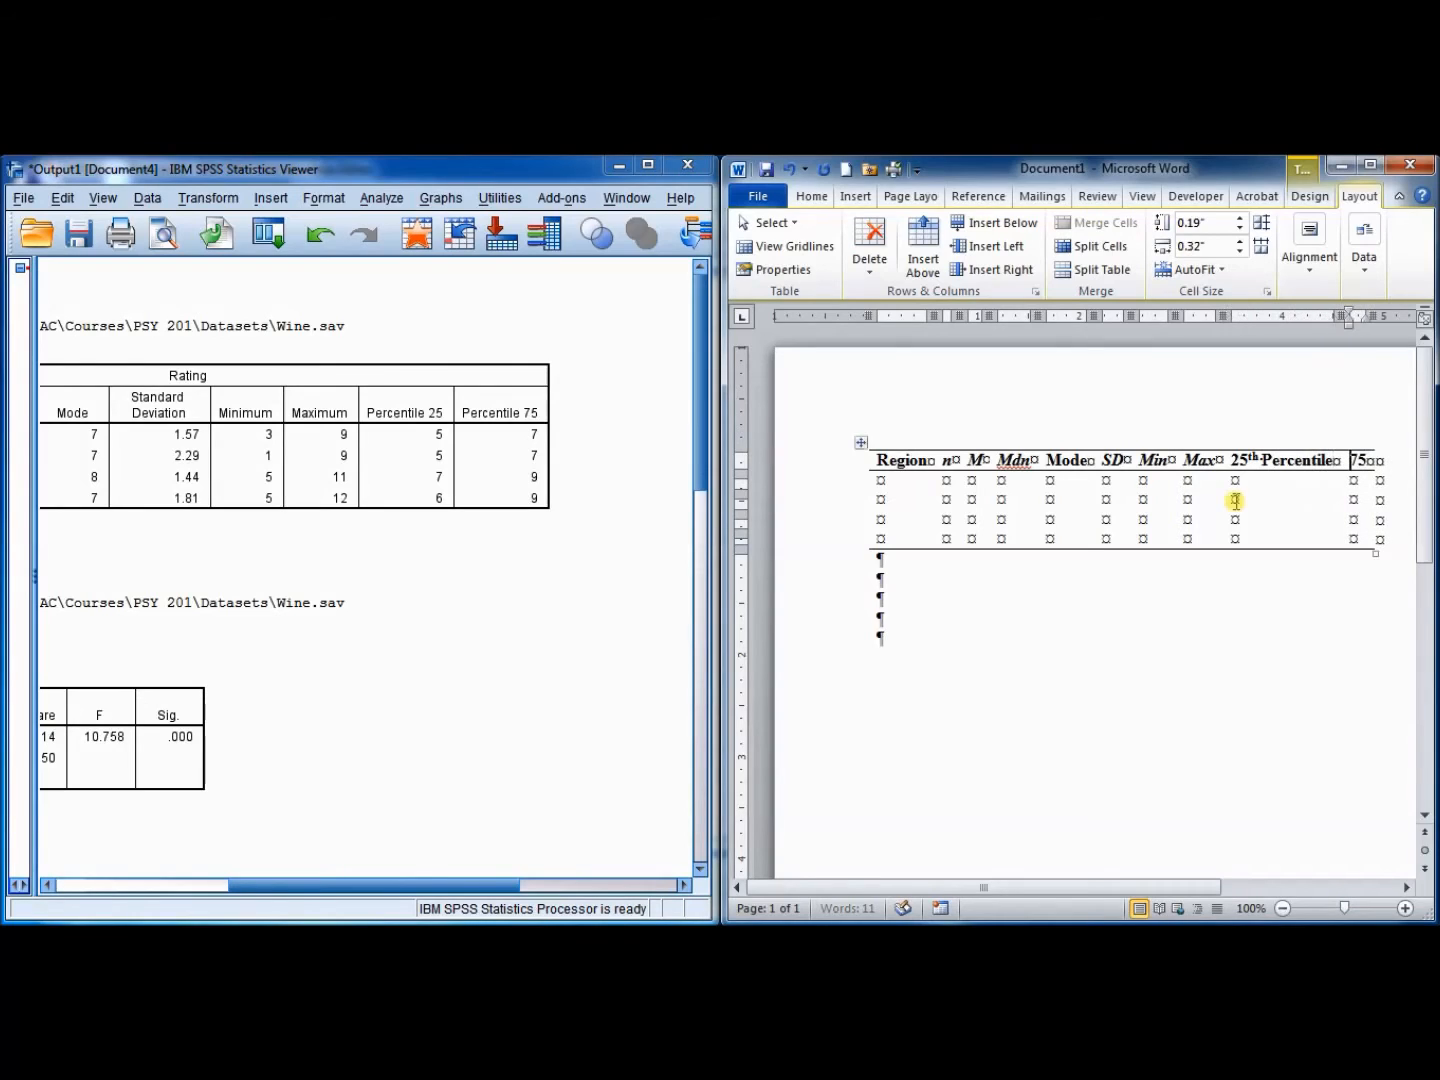
pyautogui.press('Right')
pyautogui.write('th Perc')
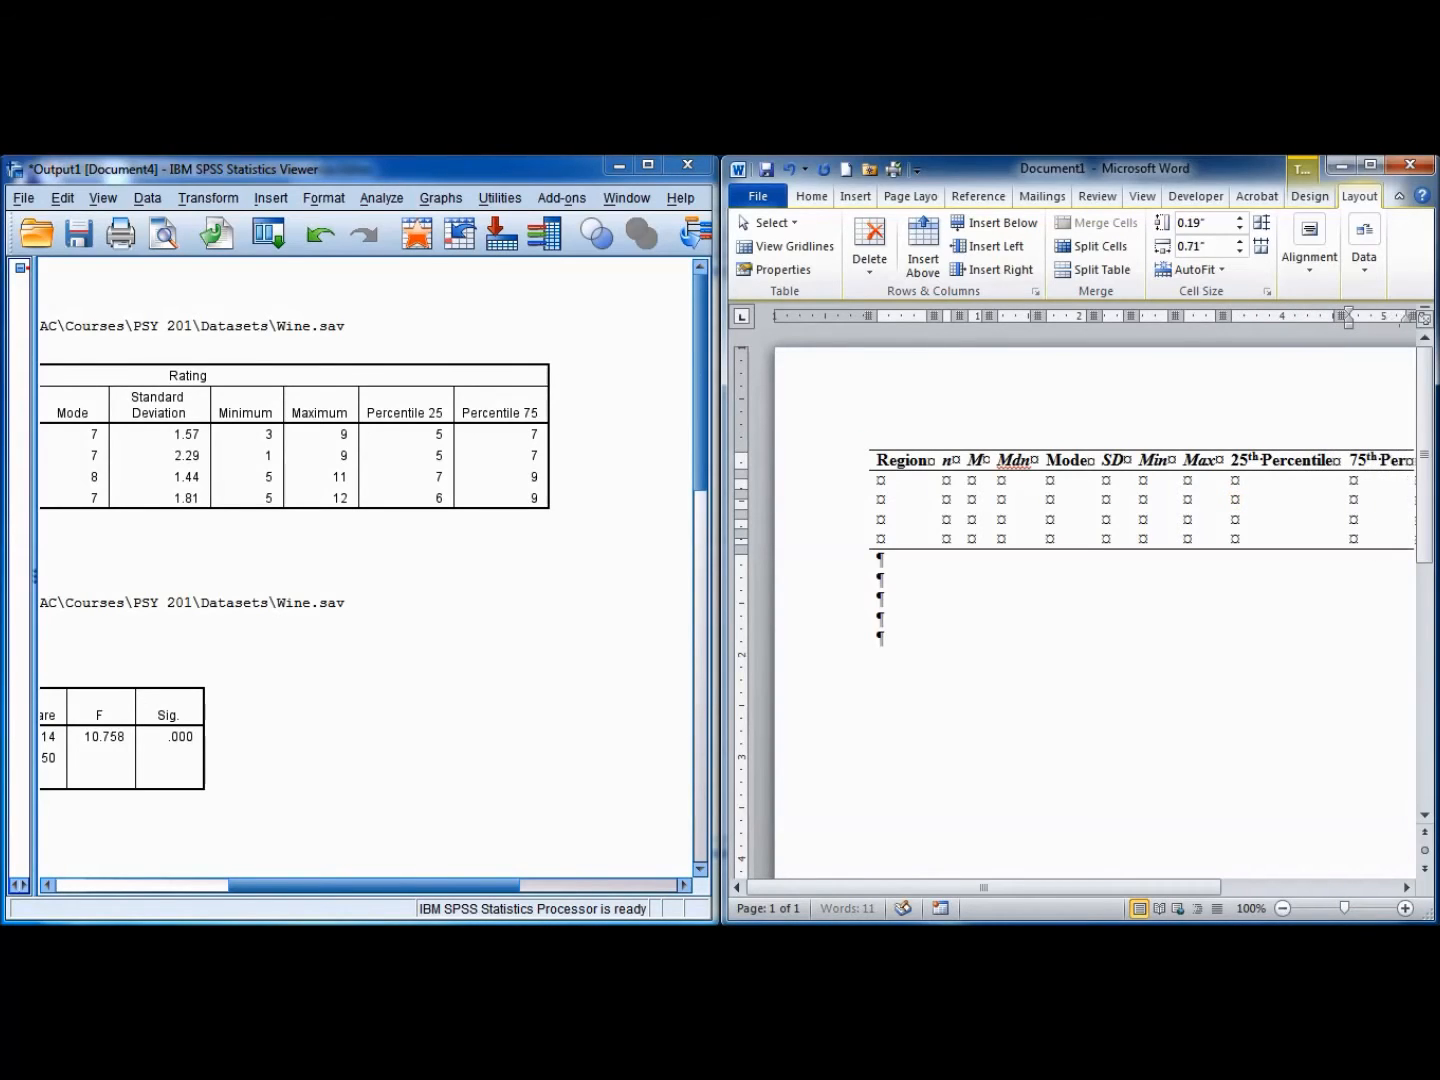
pyautogui.write('entile')
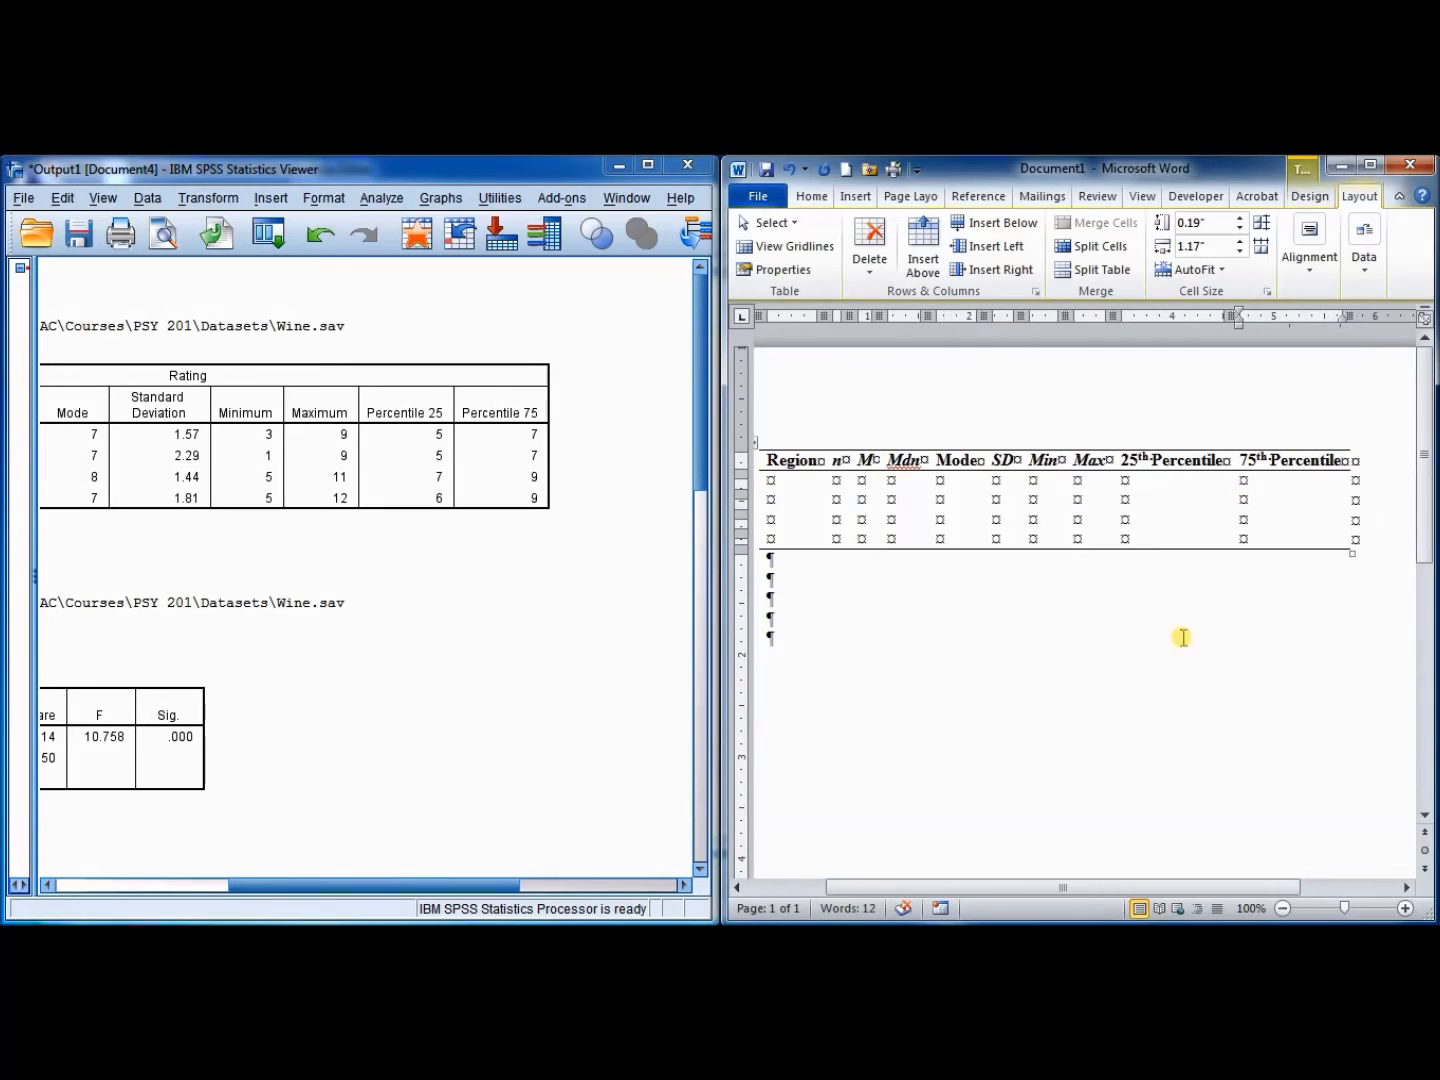
pyautogui.moveTo(1118, 884)
pyautogui.mouseDown()
pyautogui.moveTo(1050, 885)
pyautogui.moveTo(1147, 888)
pyautogui.moveTo(1097, 889)
pyautogui.mouseUp()
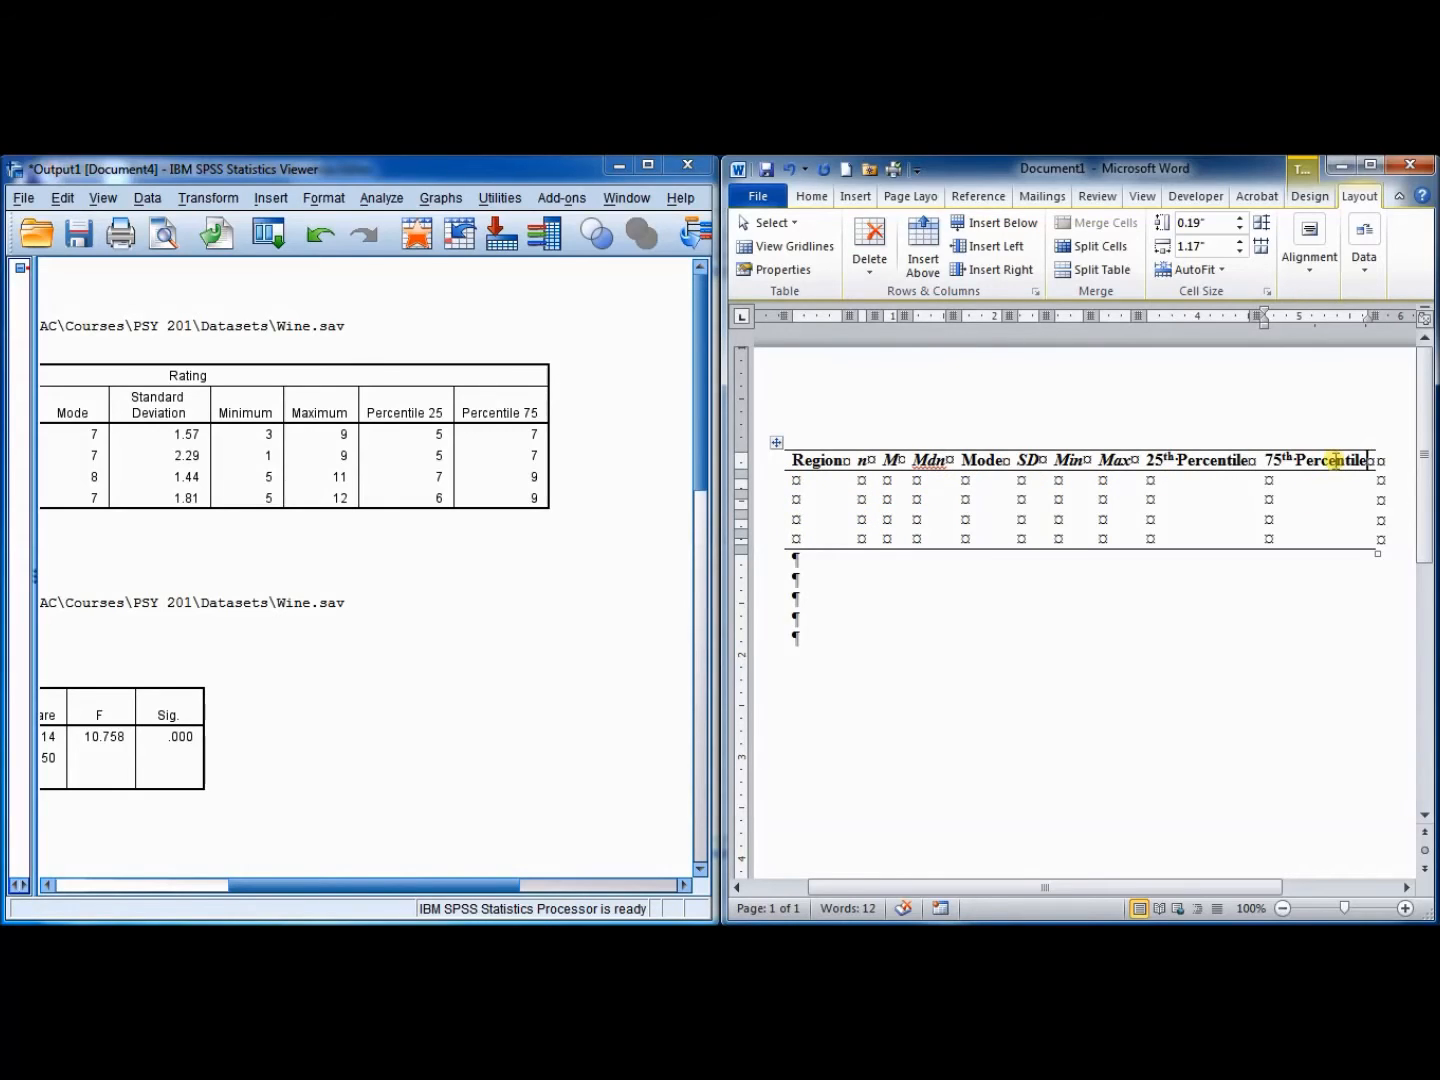
# Shorten the two percentile headings back to 25 and 75
pyautogui.hotkey('ctrl', 'BackSpace')
pyautogui.press('BackSpace')
pyautogui.press('BackSpace')
pyautogui.press('BackSpace')
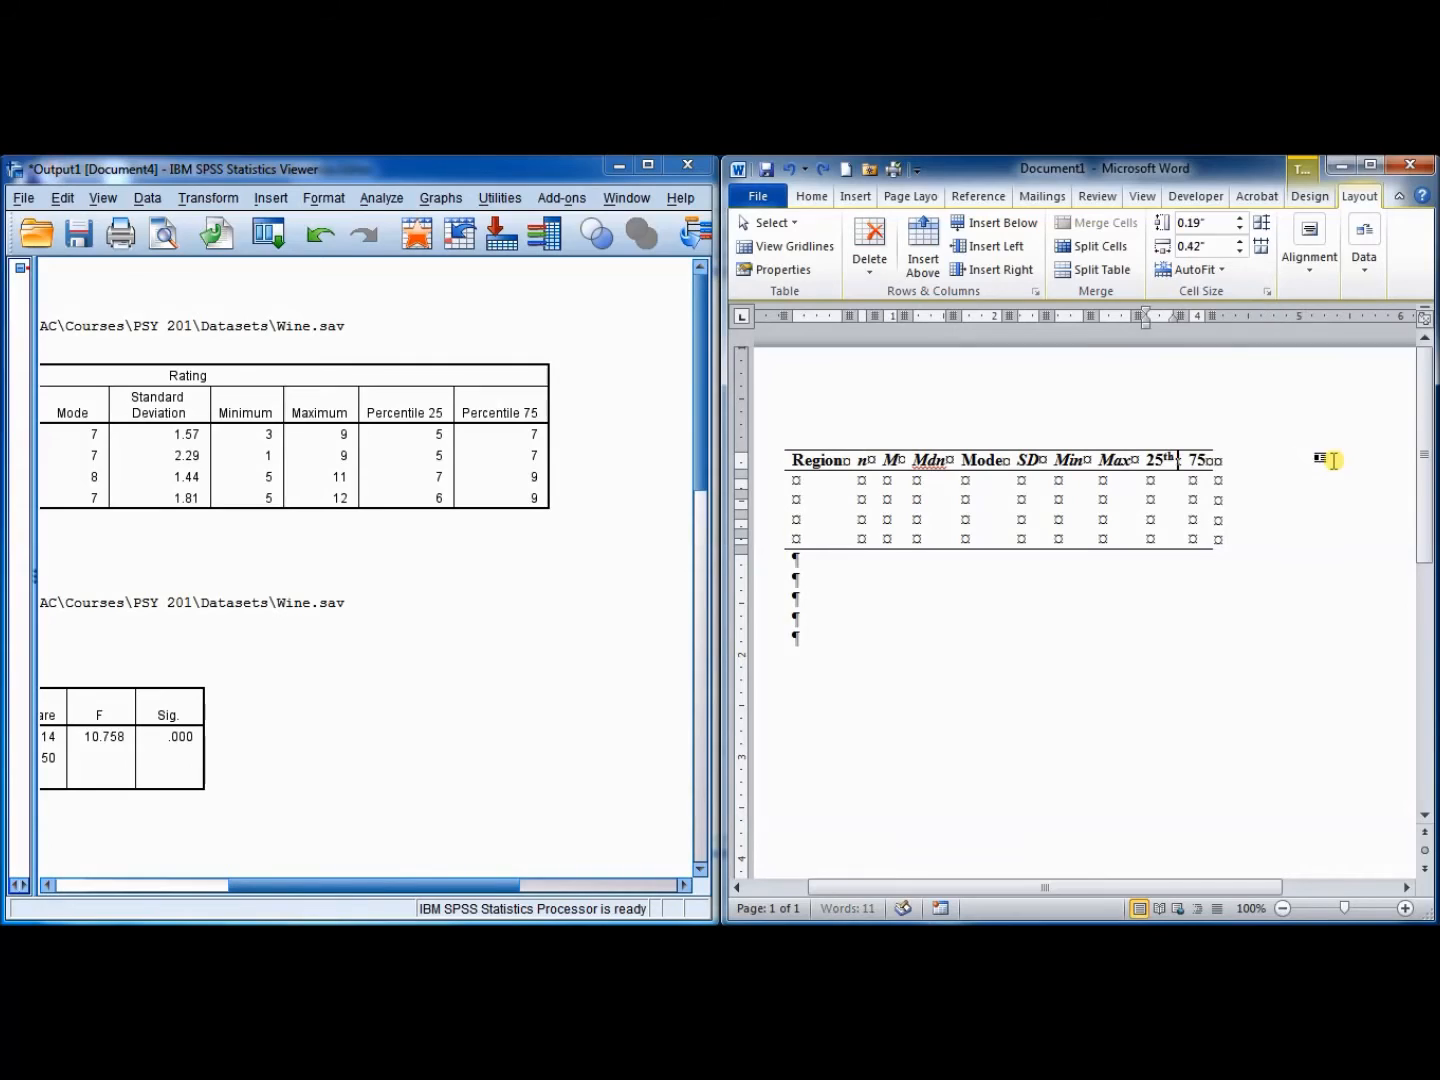
pyautogui.press('BackSpace')
pyautogui.press('BackSpace')
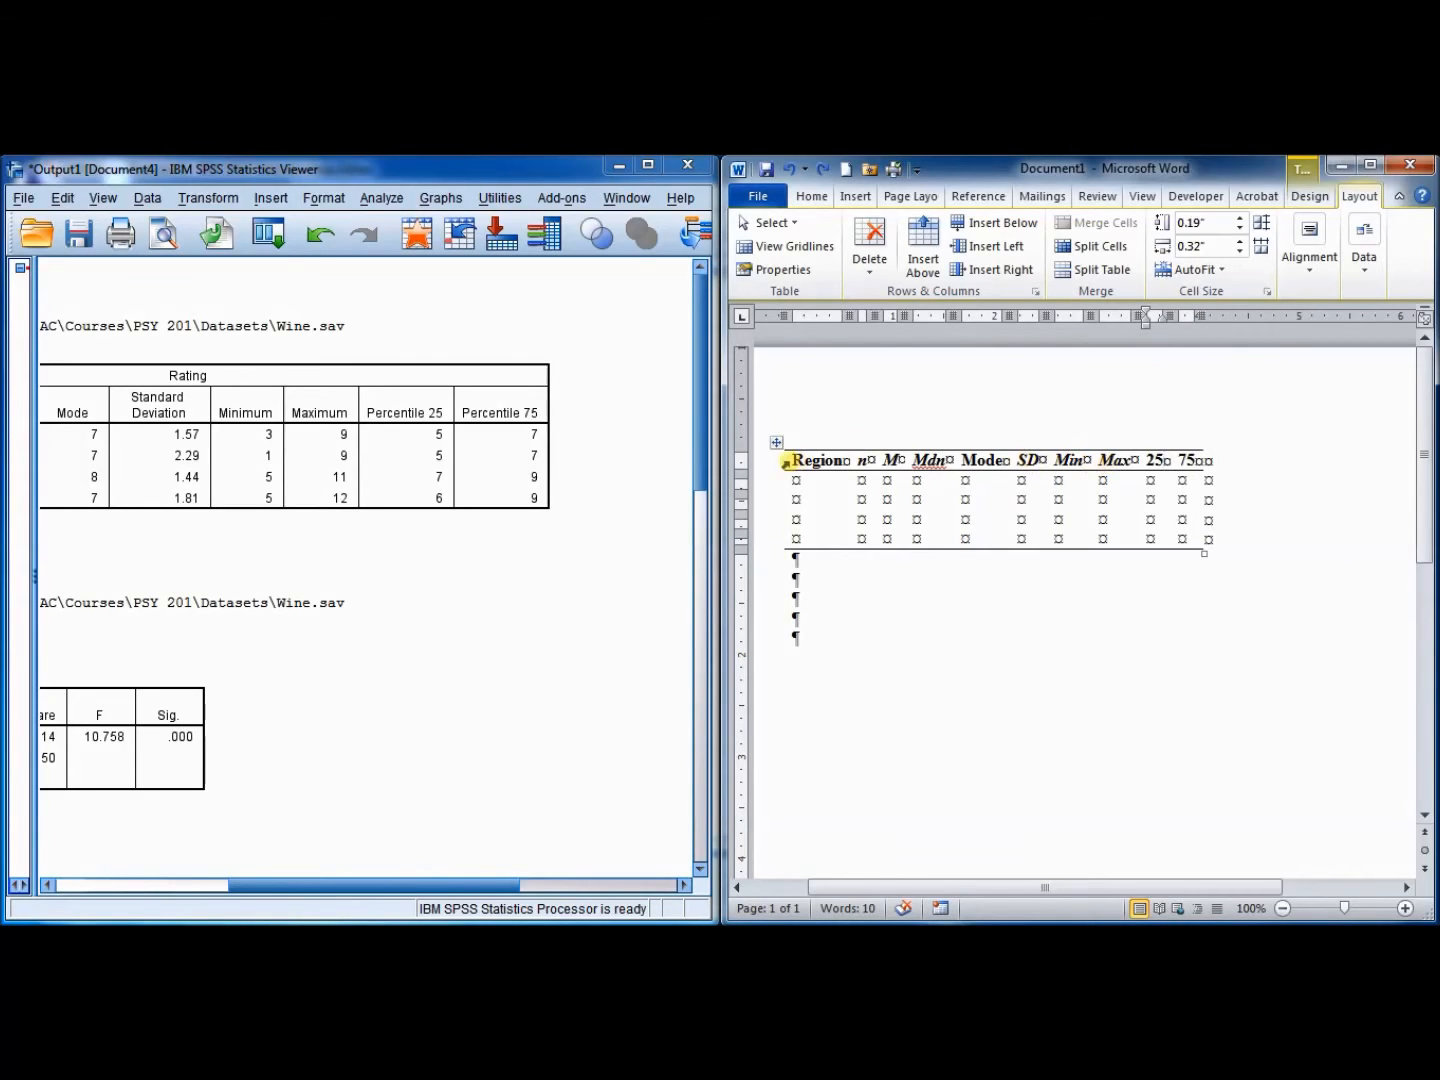
# Maximize the Word window and insert a new row directly below the table's header row
pyautogui.click(786, 462)
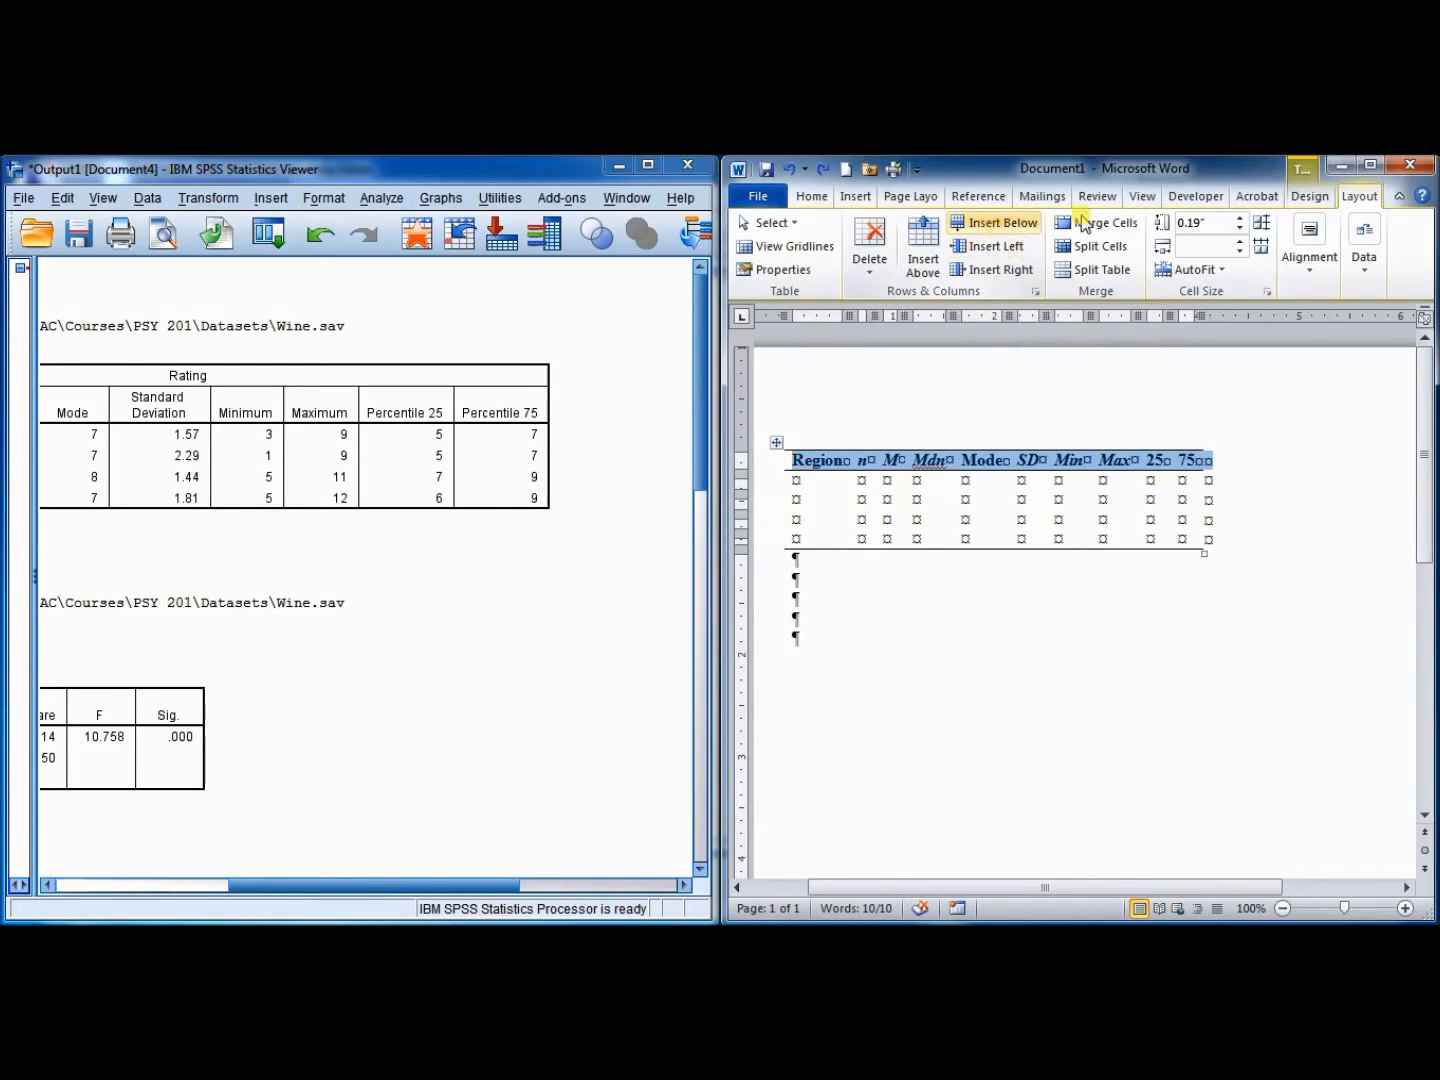
pyautogui.click(1372, 168)
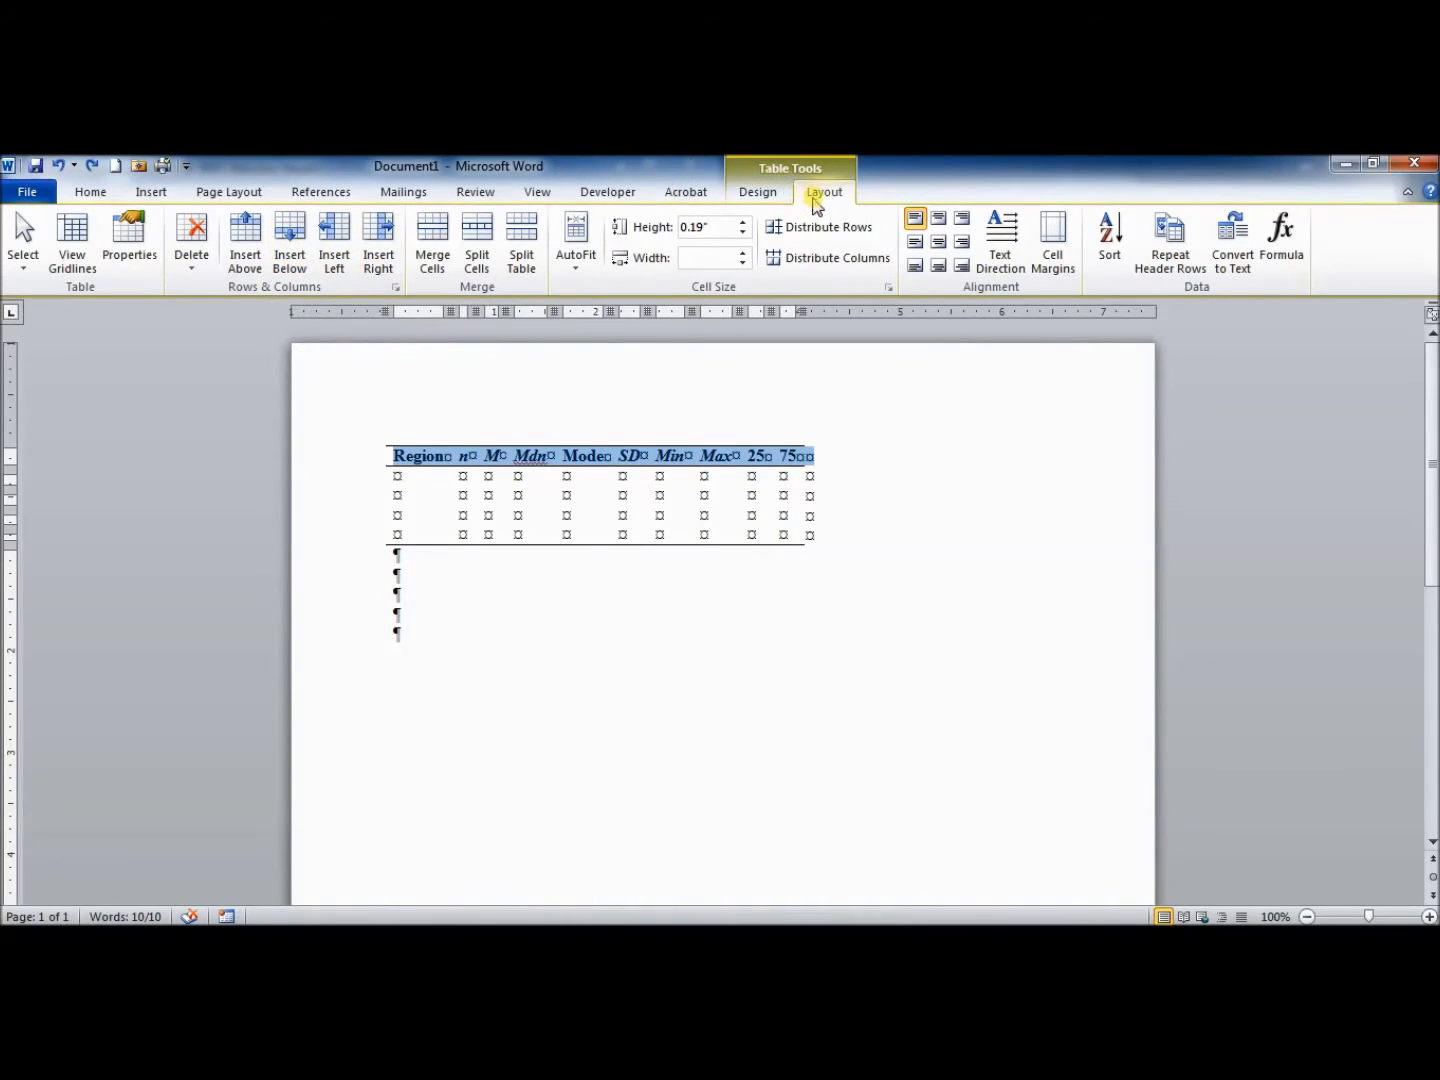
pyautogui.click(298, 242)
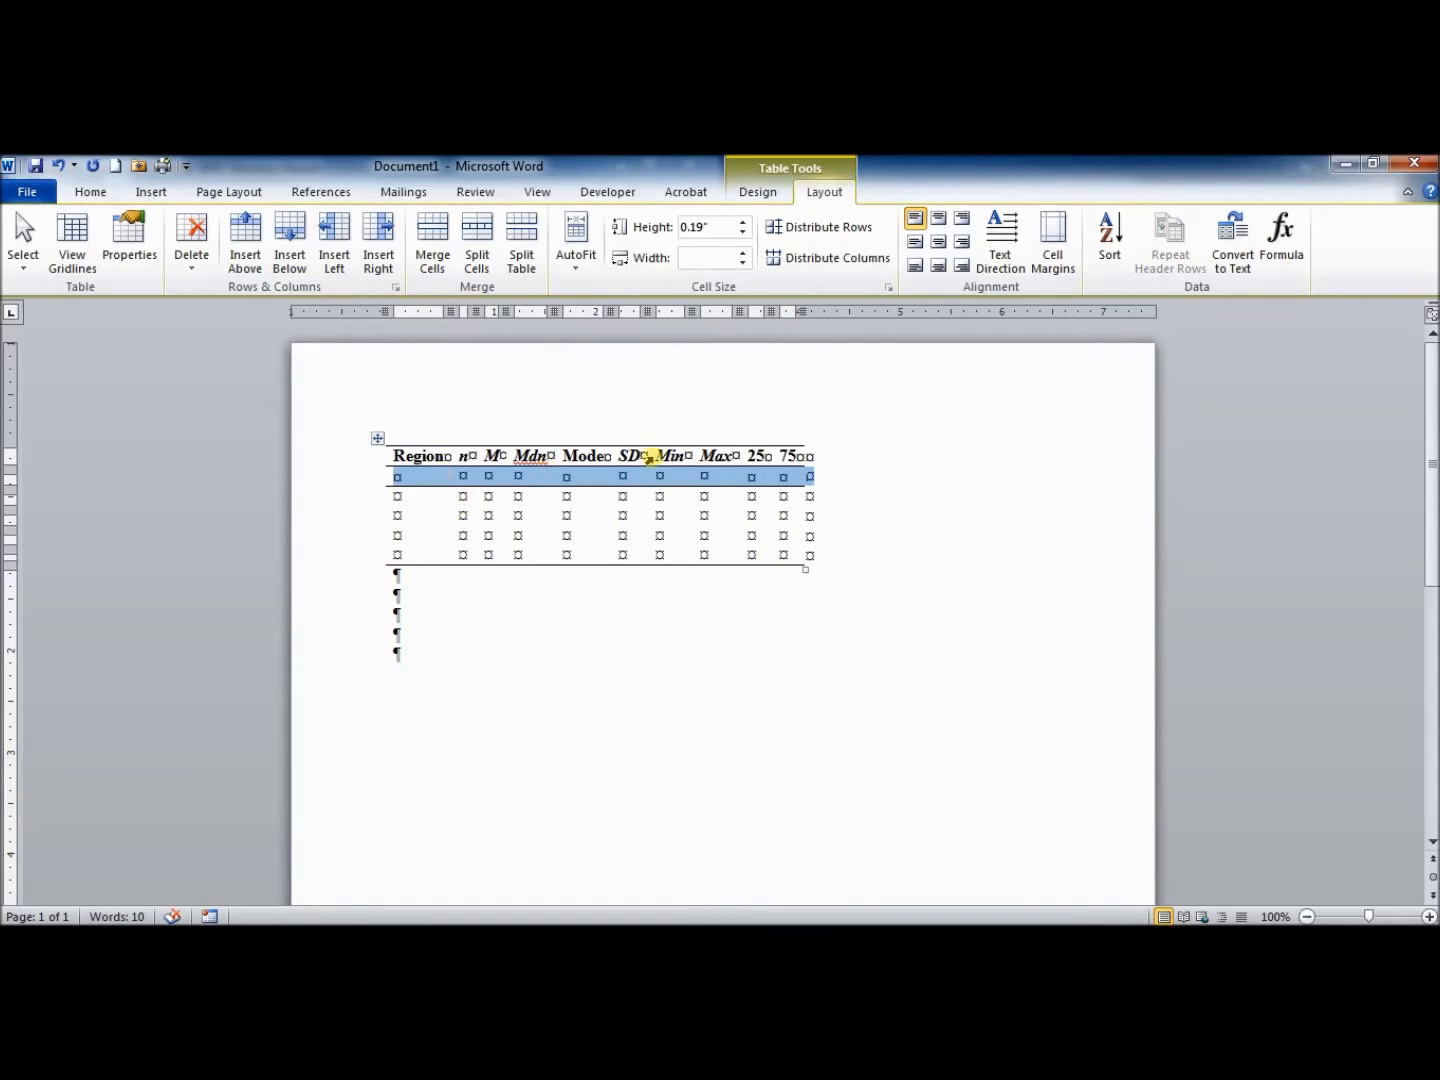
# Move the headings 25 and 75 down from the first header row into the new row beneath
pyautogui.moveTo(757, 455); pyautogui.dragTo(787, 456)
pyautogui.hotkey('ctrl', 'c')
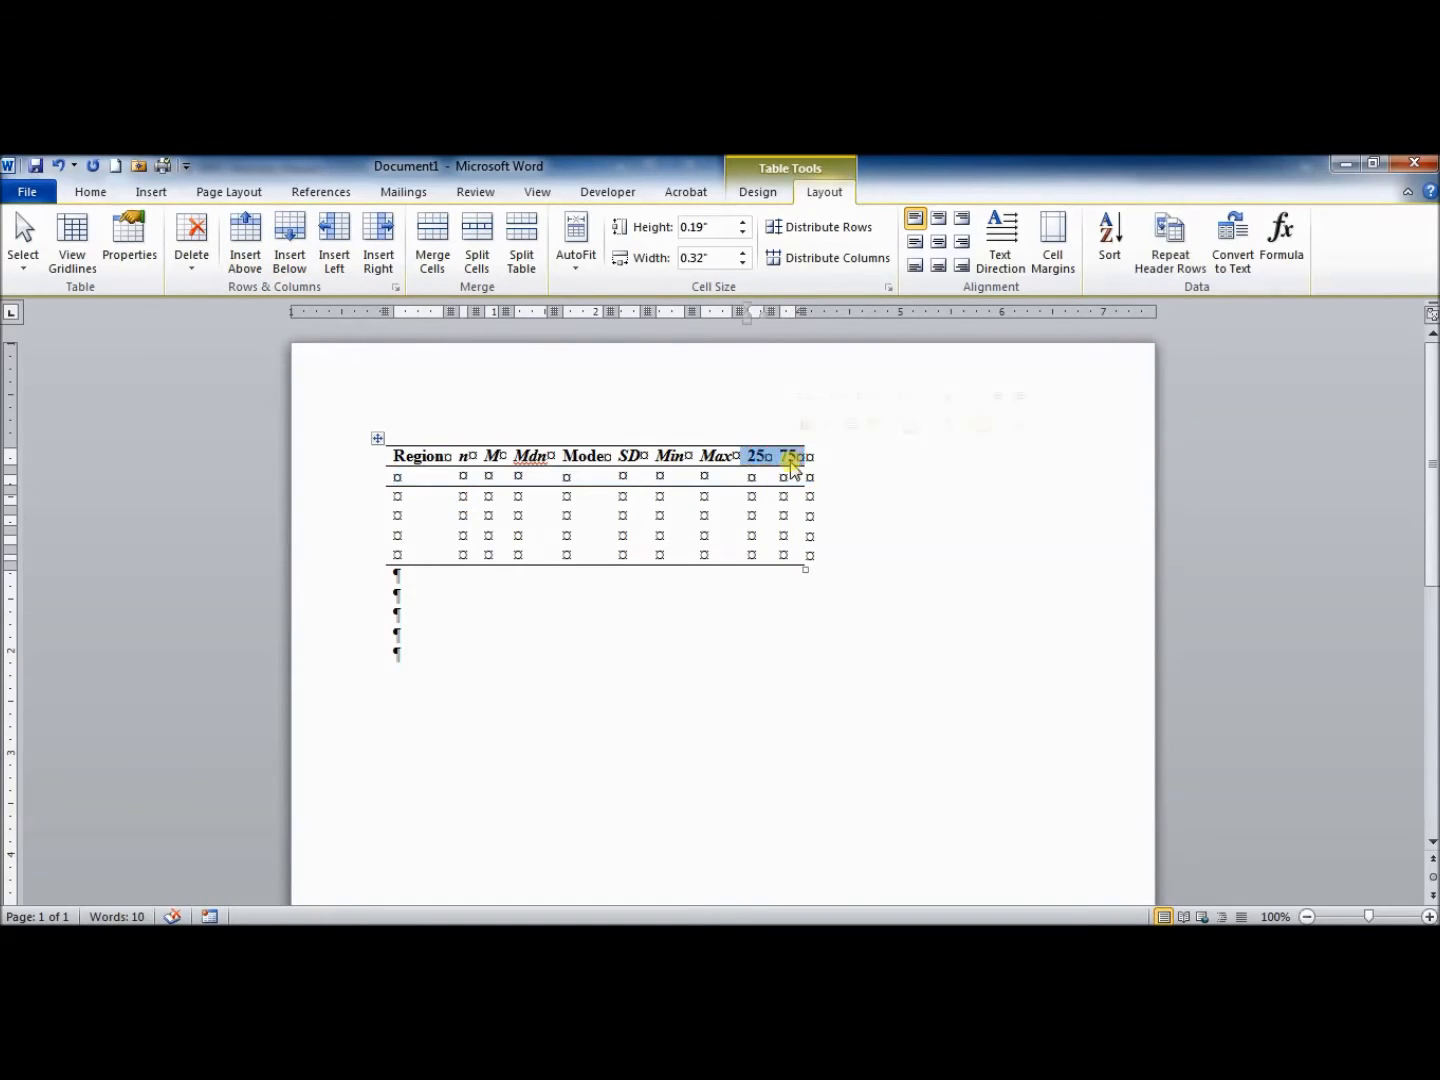
pyautogui.press('Delete')
pyautogui.click(751, 477)
pyautogui.hotkey('ctrl', 'v')
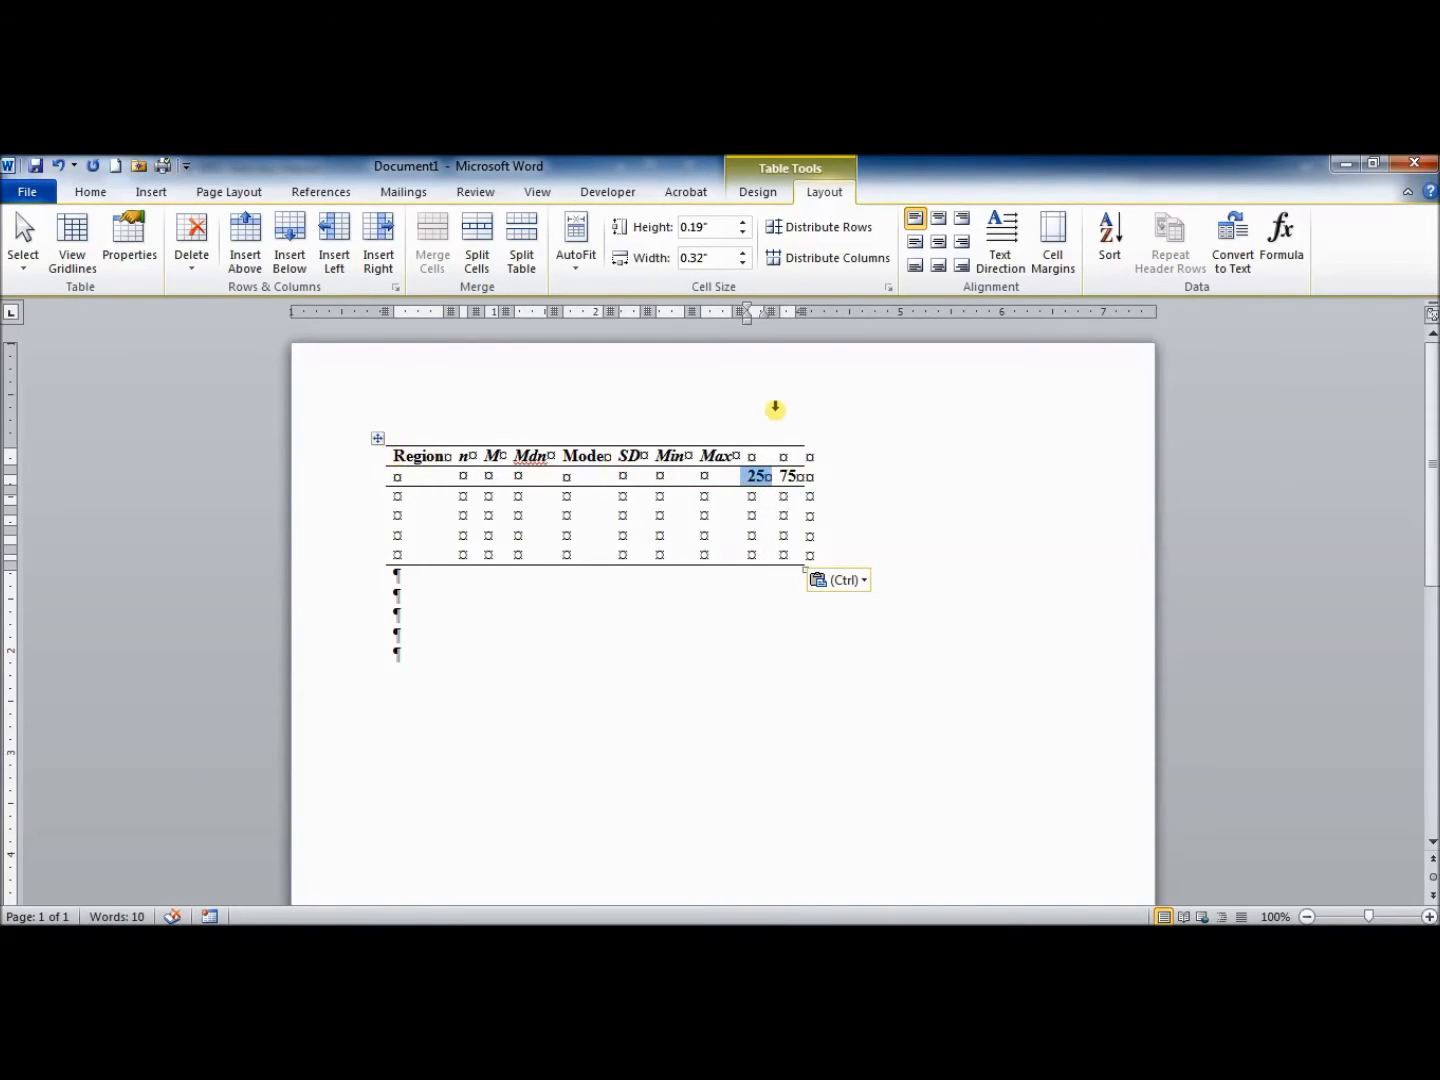
# Merge the two empty cells above 25 and 75 and enter Percentile as their shared heading
pyautogui.moveTo(752, 456); pyautogui.dragTo(785, 456)
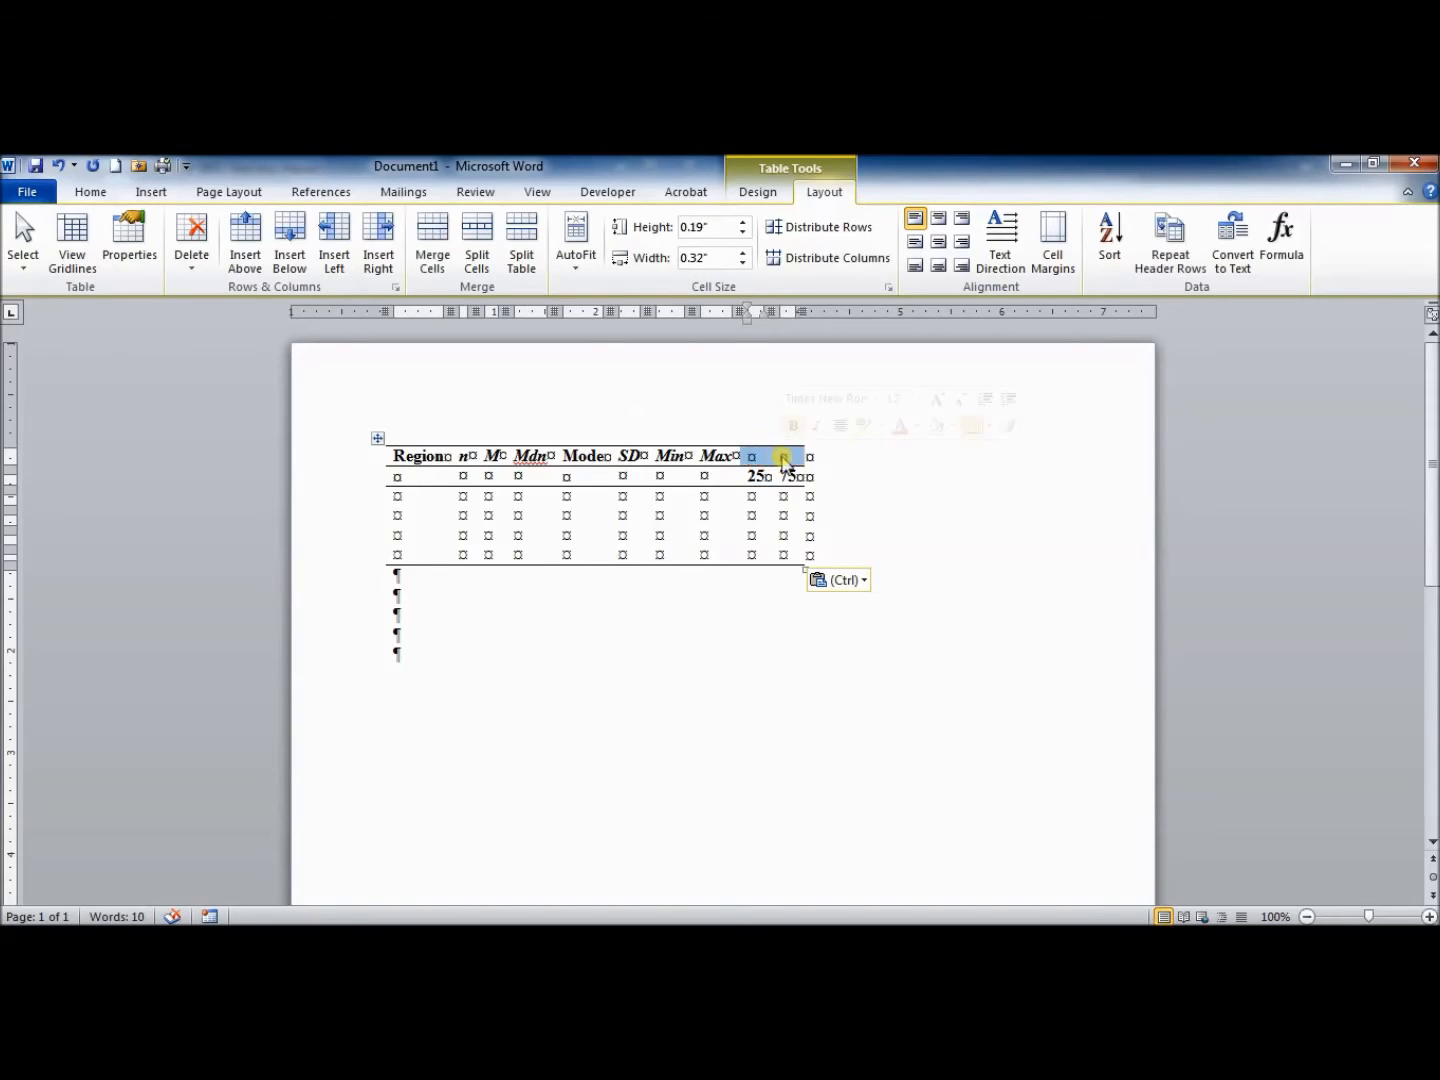
pyautogui.click(432, 236)
pyautogui.write('Percen')
pyautogui.write('tile')
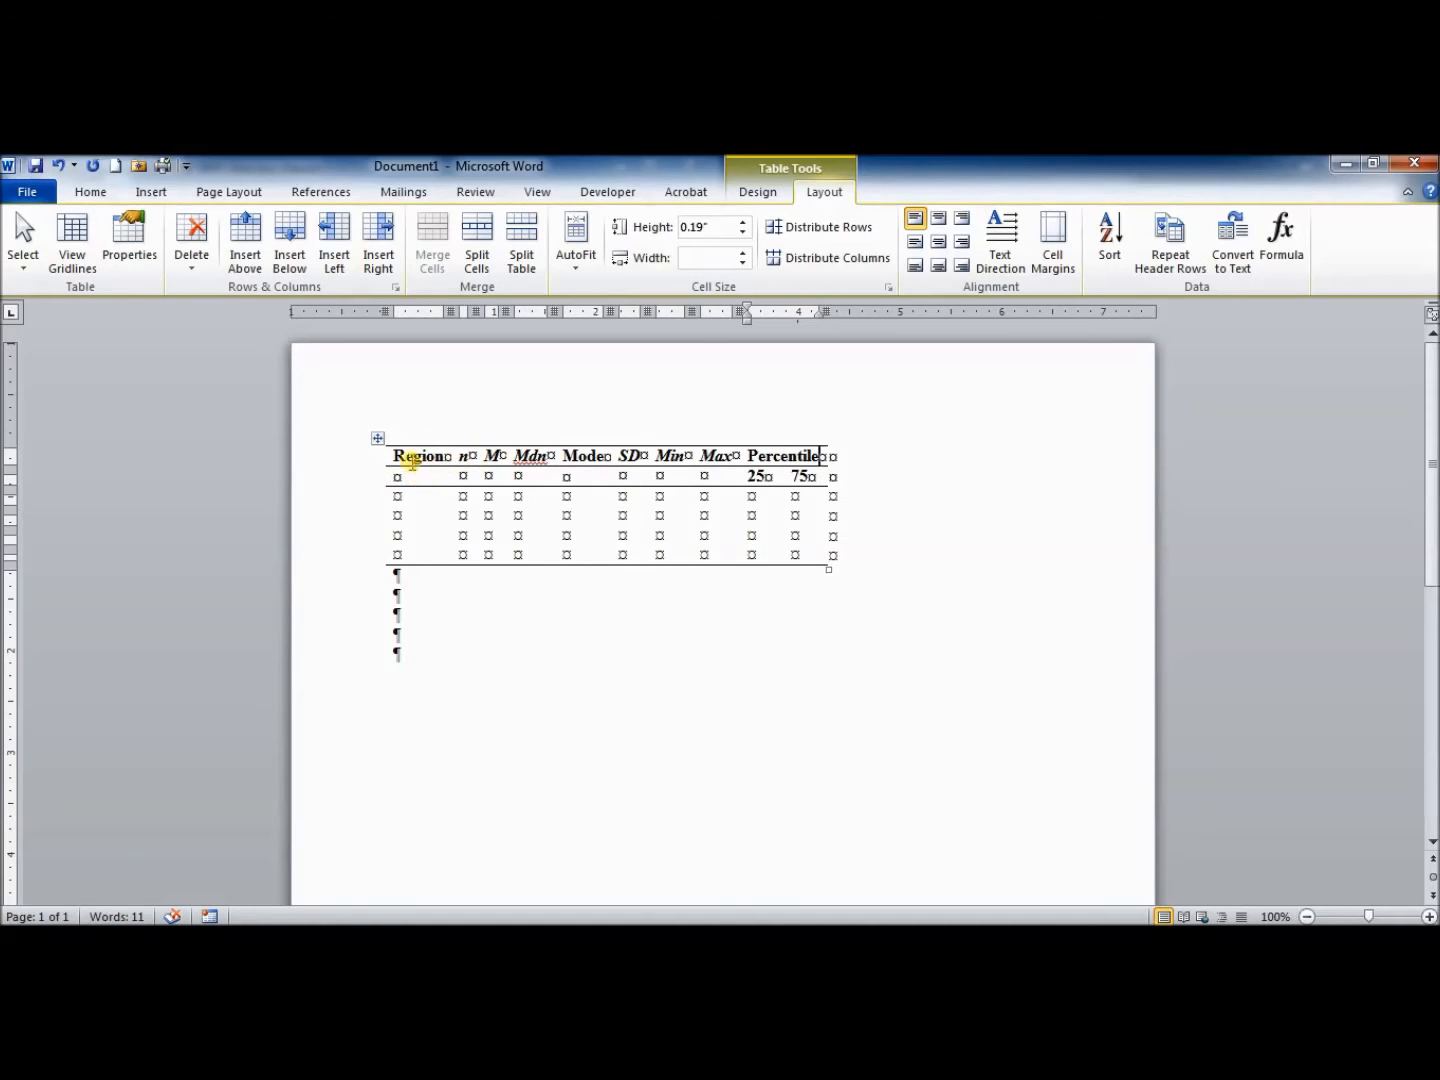
# Merge each of the heading cells Region, n and M with the empty cell below it
pyautogui.moveTo(395, 456); pyautogui.dragTo(400, 477)
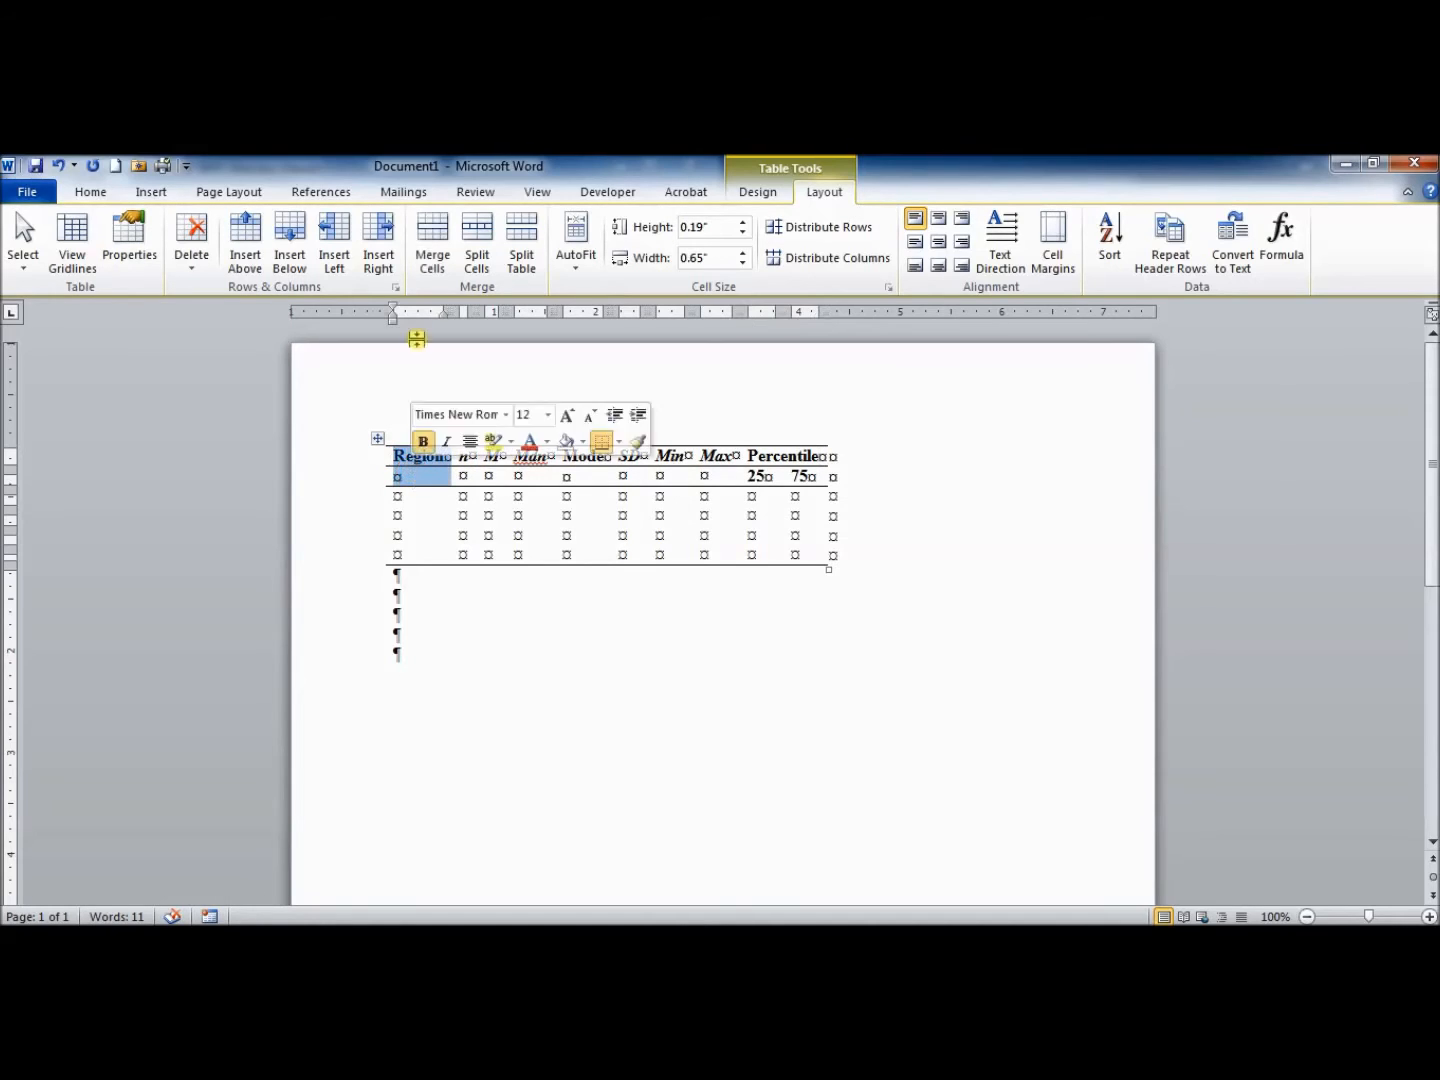
pyautogui.click(435, 243)
pyautogui.moveTo(462, 456); pyautogui.dragTo(491, 480)
pyautogui.click(432, 240)
pyautogui.click(433, 241)
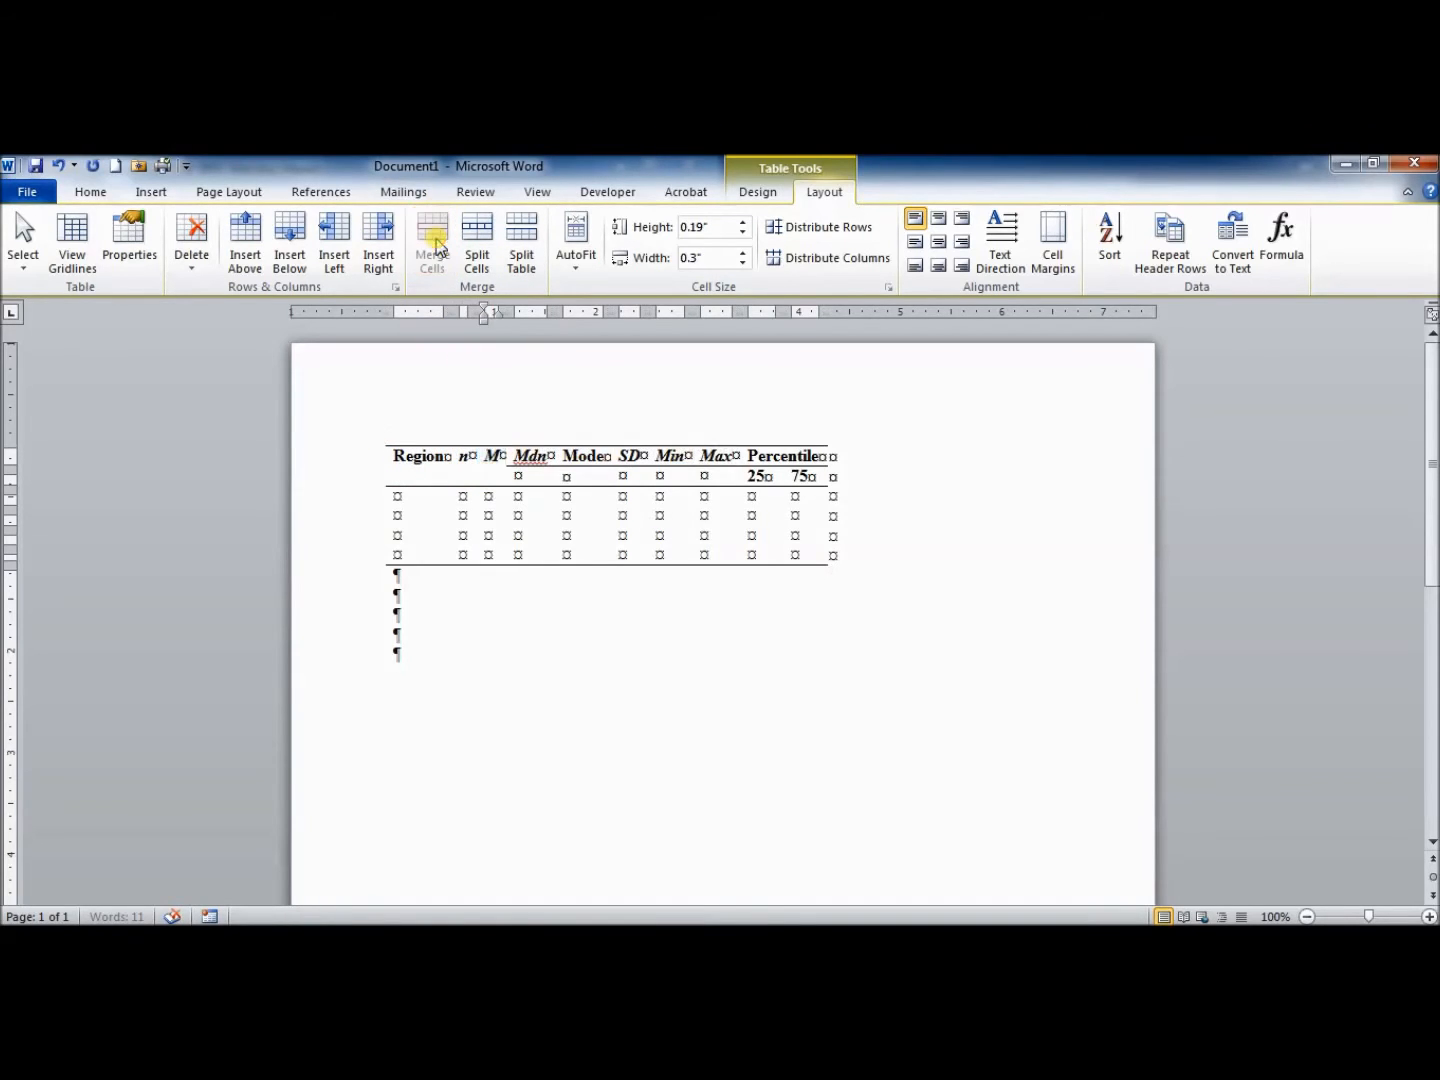
# Merge each of the heading cells Mdn, Mode, SD, Min and Max with the empty cell below it
pyautogui.click(513, 458)
pyautogui.moveTo(513, 458); pyautogui.dragTo(621, 477)
pyautogui.click(433, 241)
pyautogui.click(433, 238)
pyautogui.click(433, 240)
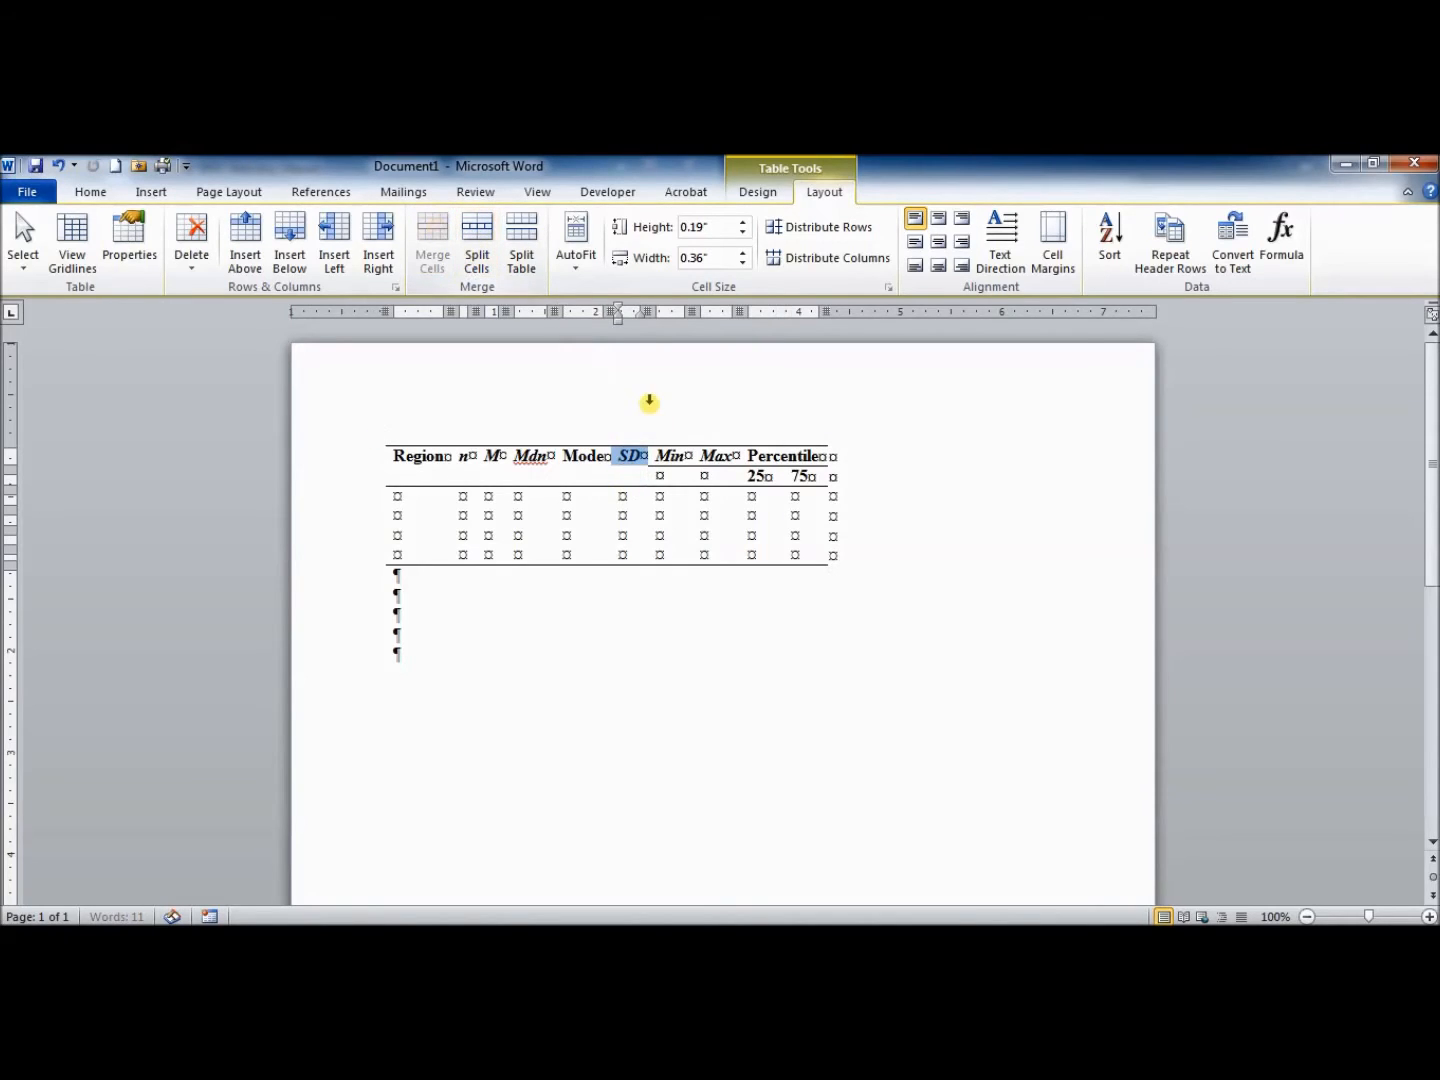
pyautogui.moveTo(660, 458); pyautogui.dragTo(662, 473)
pyautogui.click(433, 240)
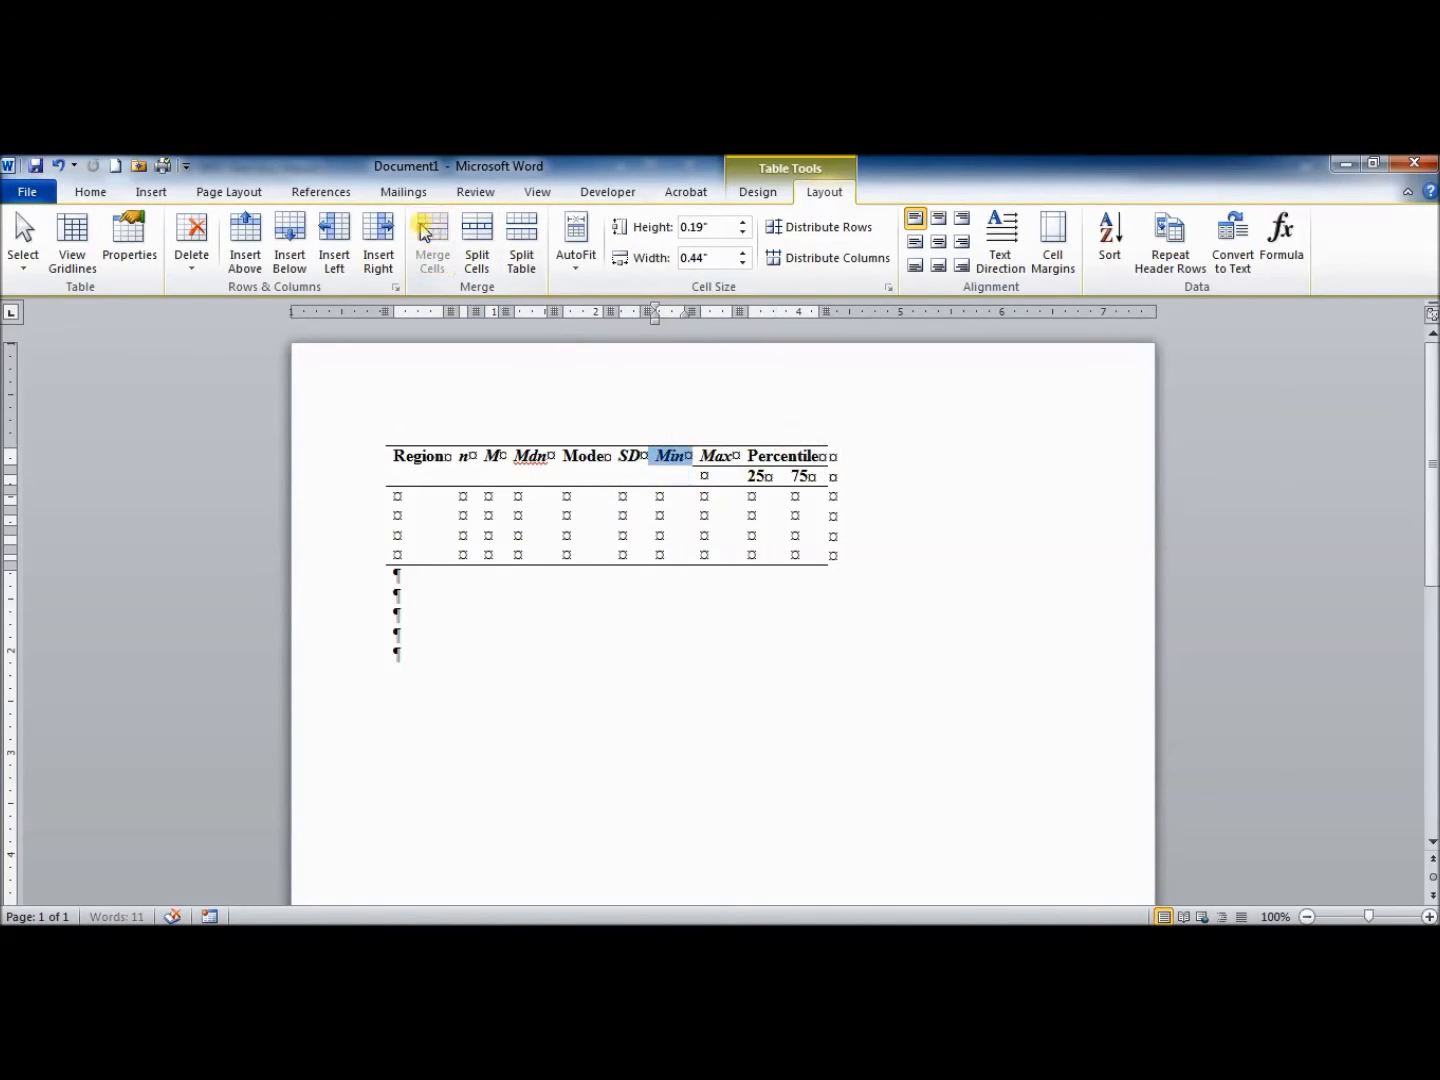
pyautogui.moveTo(704, 452); pyautogui.dragTo(707, 476)
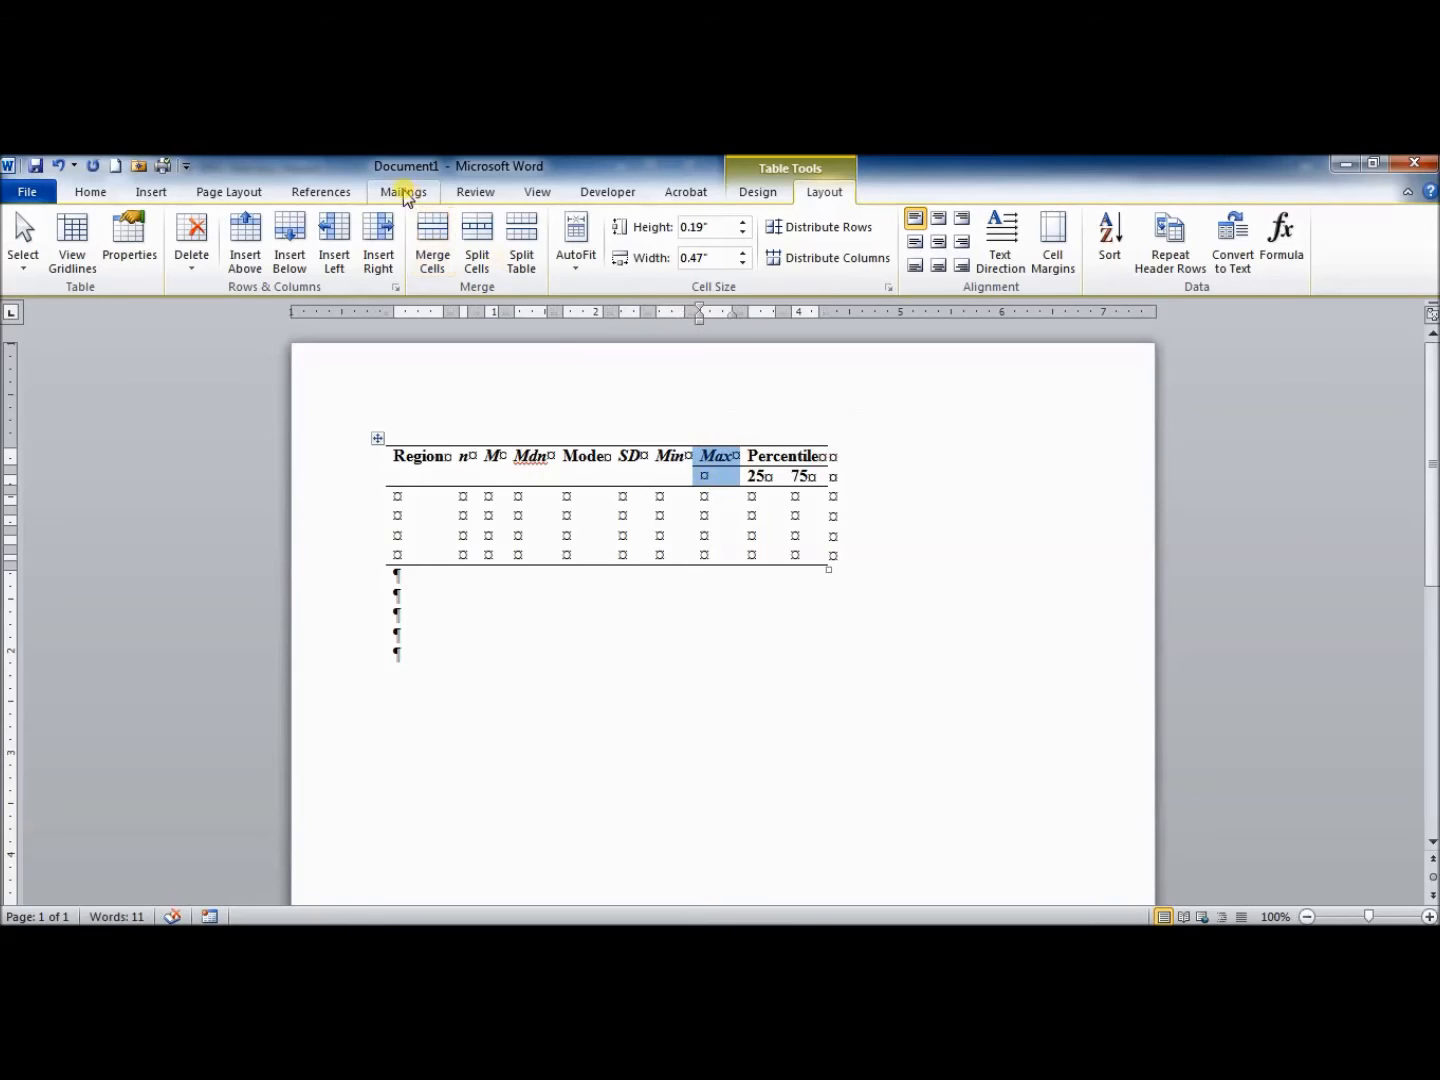
pyautogui.click(430, 240)
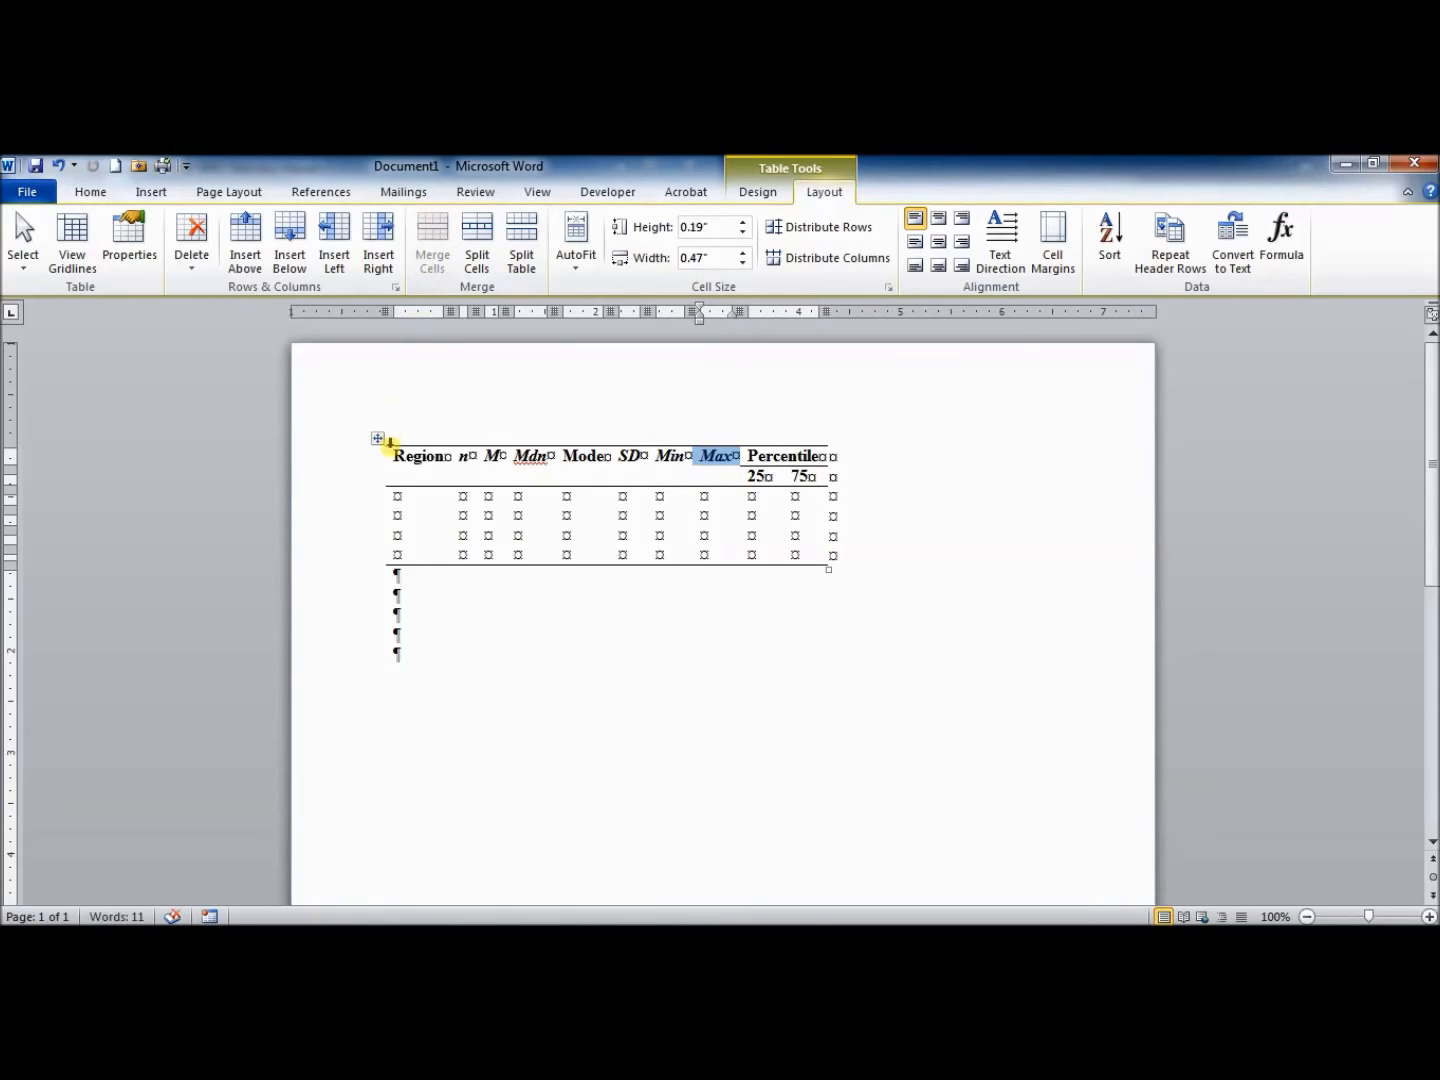
# Center the headings Region through Max horizontally and vertically within their merged cells
pyautogui.moveTo(398, 460); pyautogui.dragTo(720, 458)
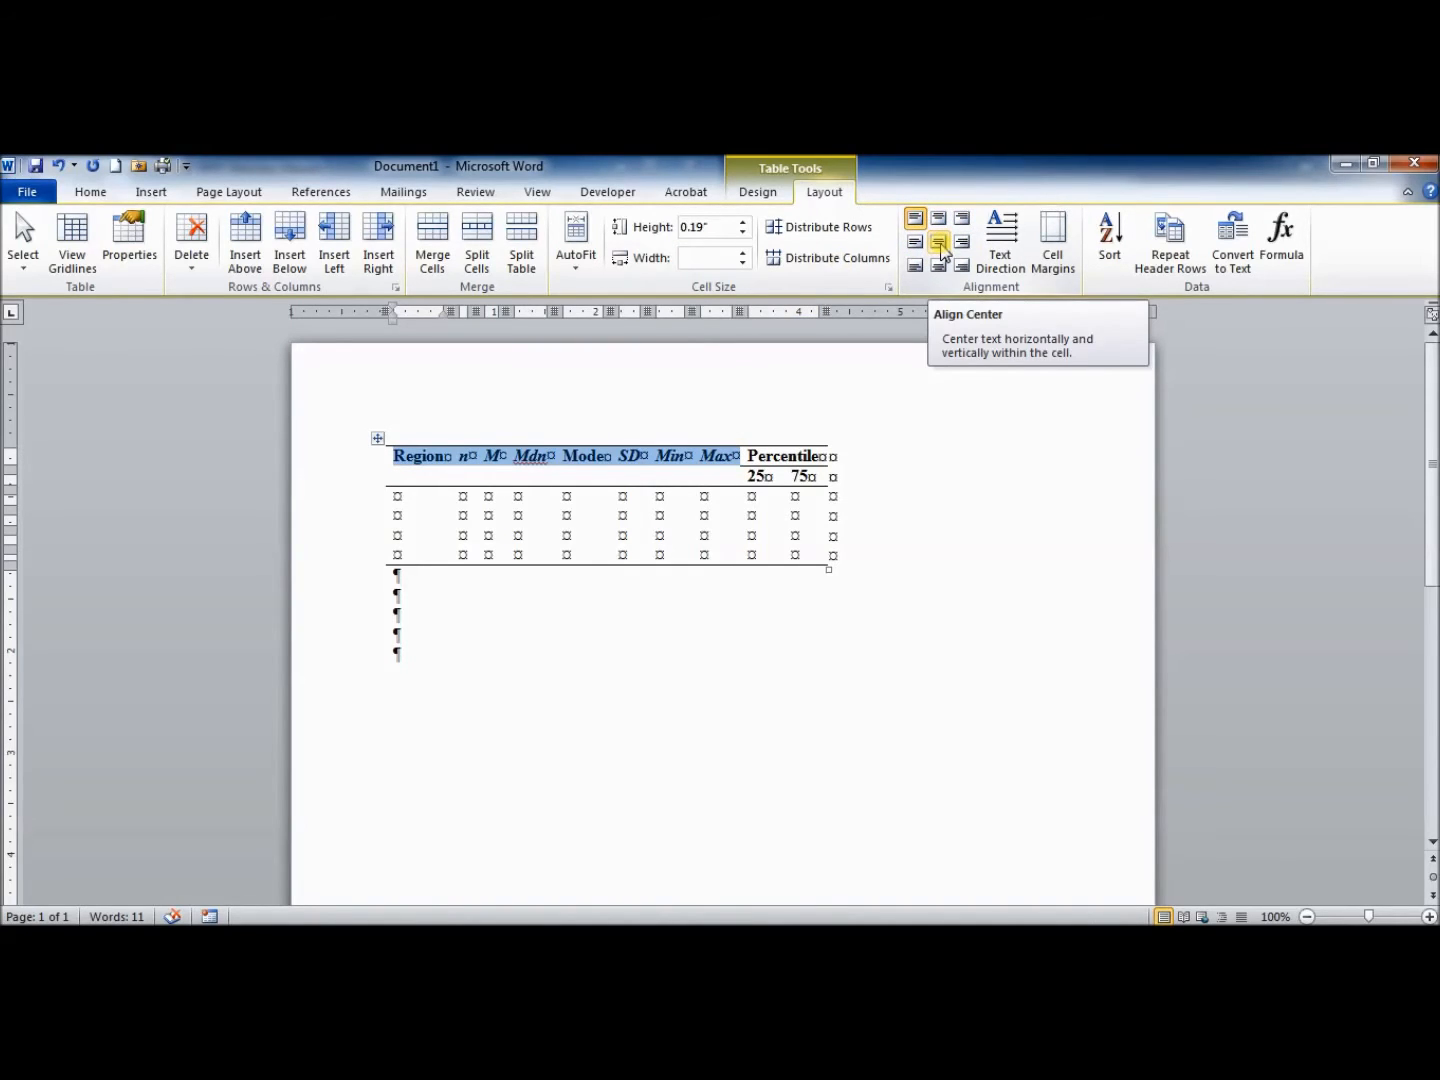
pyautogui.click(940, 244)
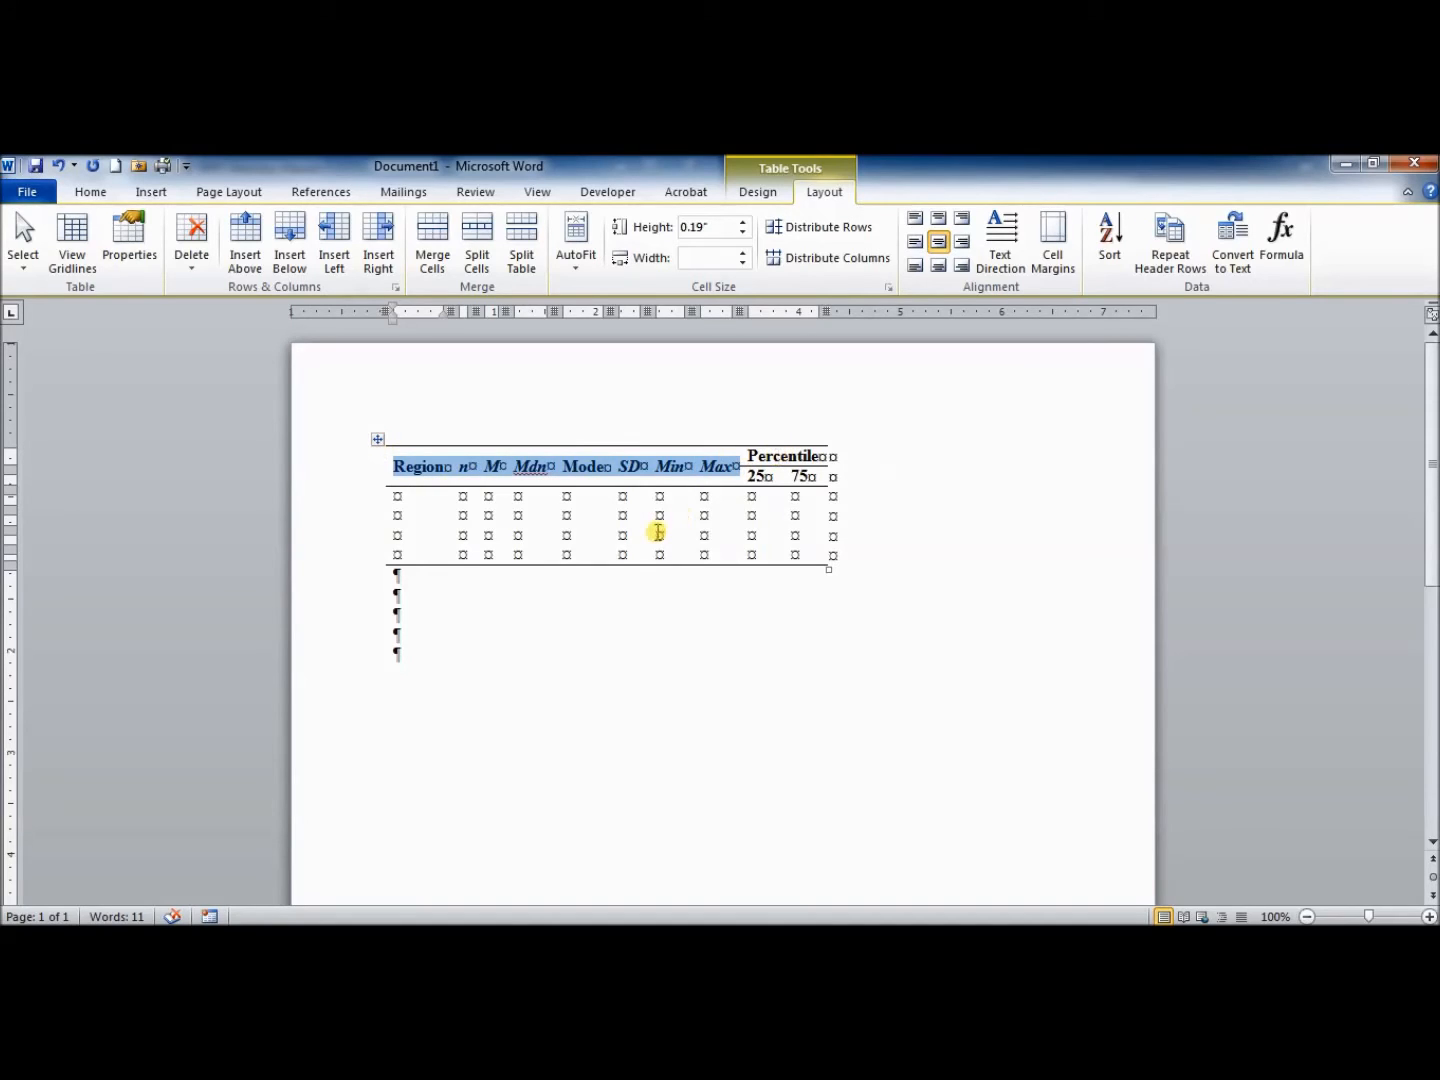
# AutoFit the table to the window so it spans the full text width
pyautogui.click(409, 499)
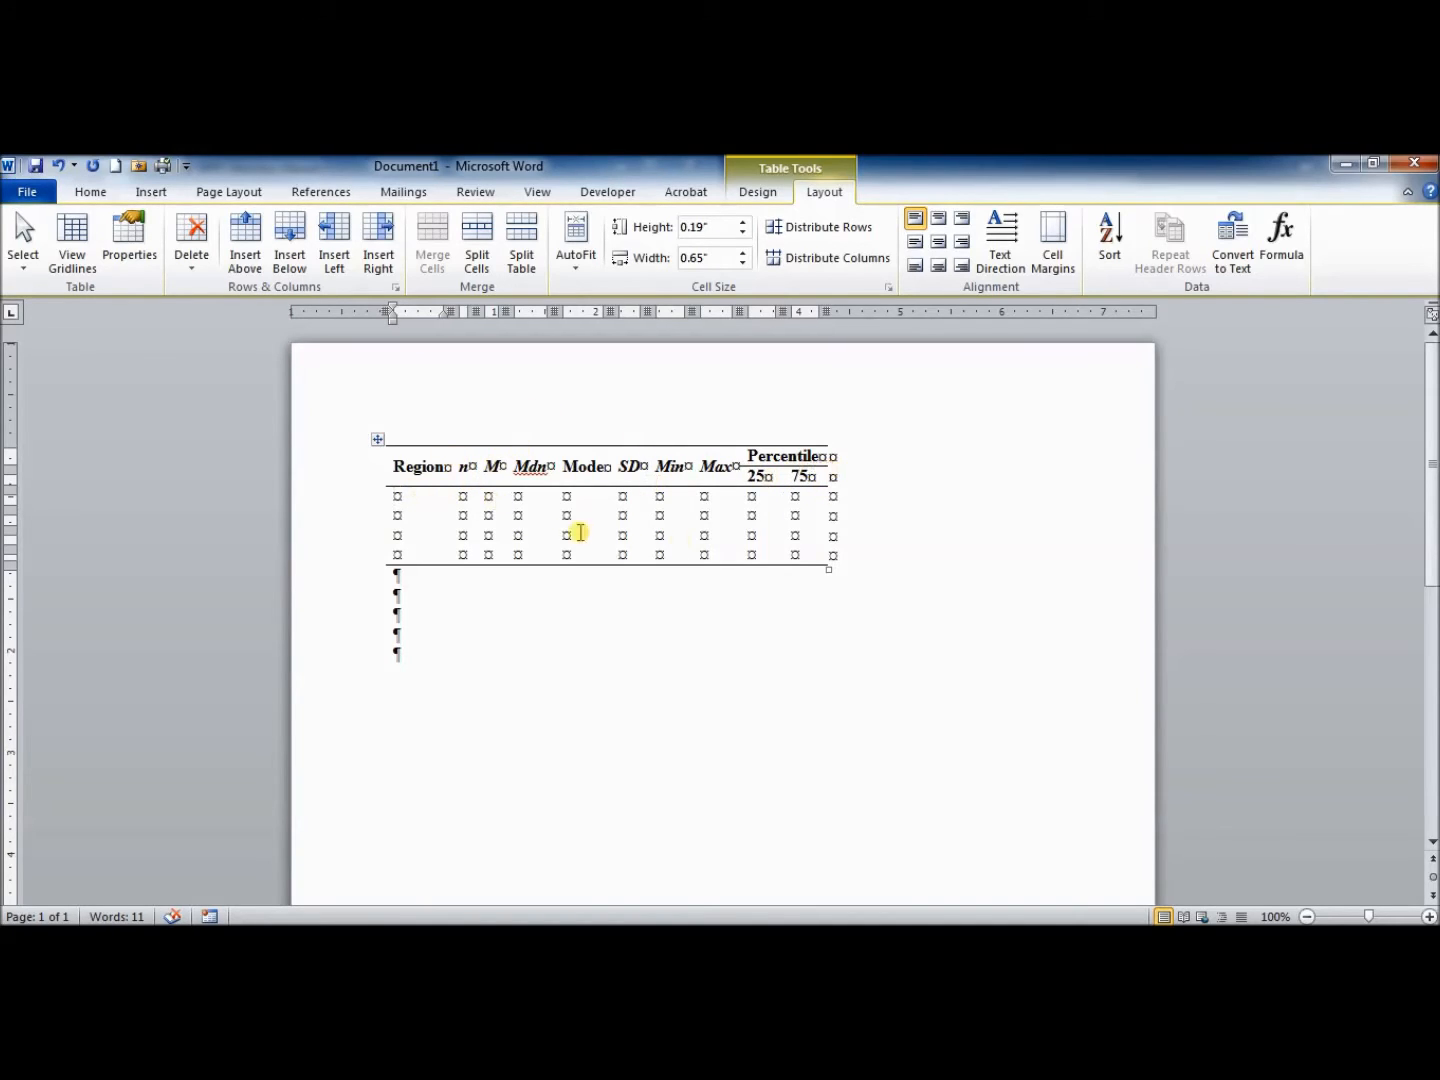
pyautogui.click(574, 268)
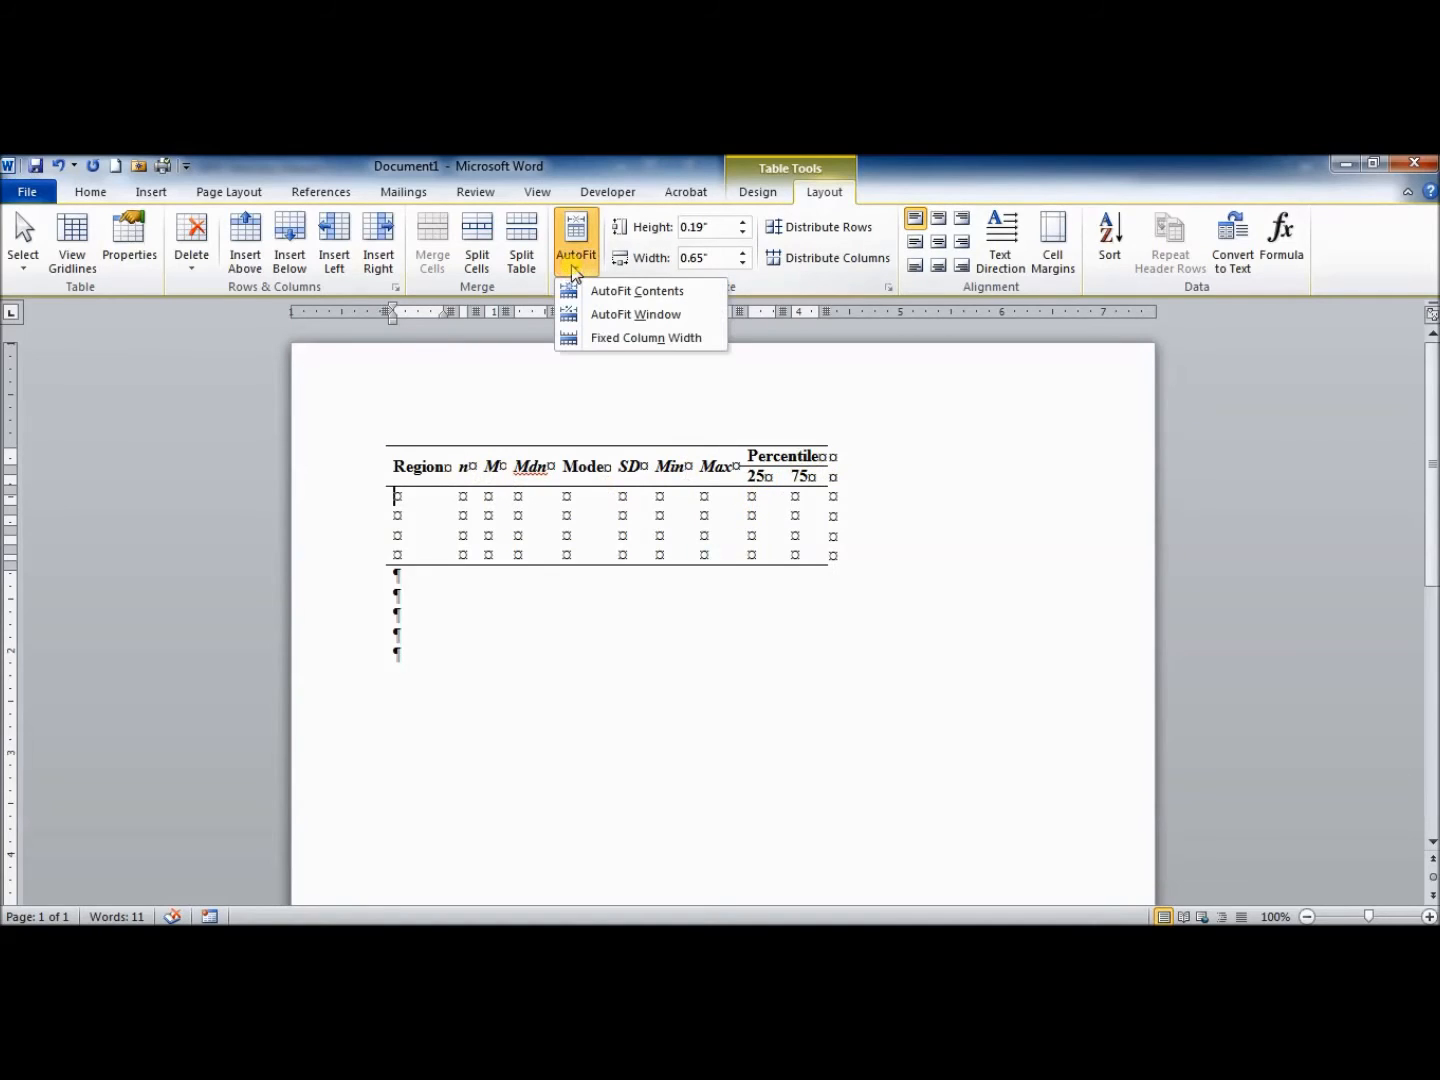
pyautogui.click(594, 316)
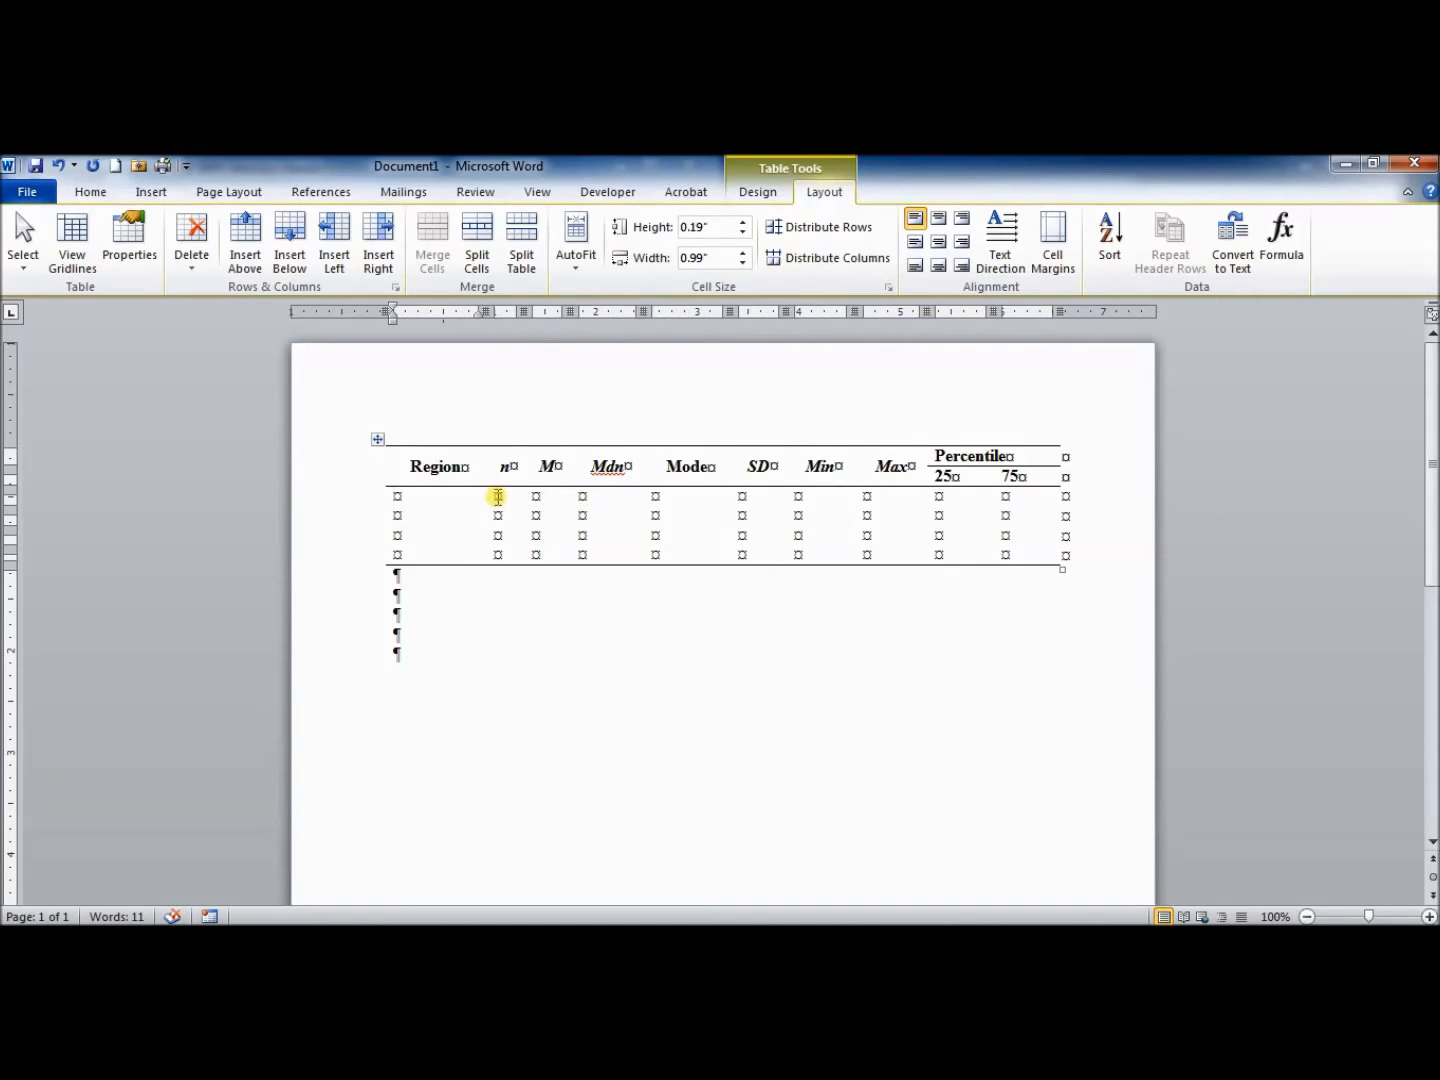
# Center the empty data cells in columns n through 75 horizontally and vertically, leaving the Region cells as they are
pyautogui.moveTo(499, 496); pyautogui.dragTo(1000, 553)
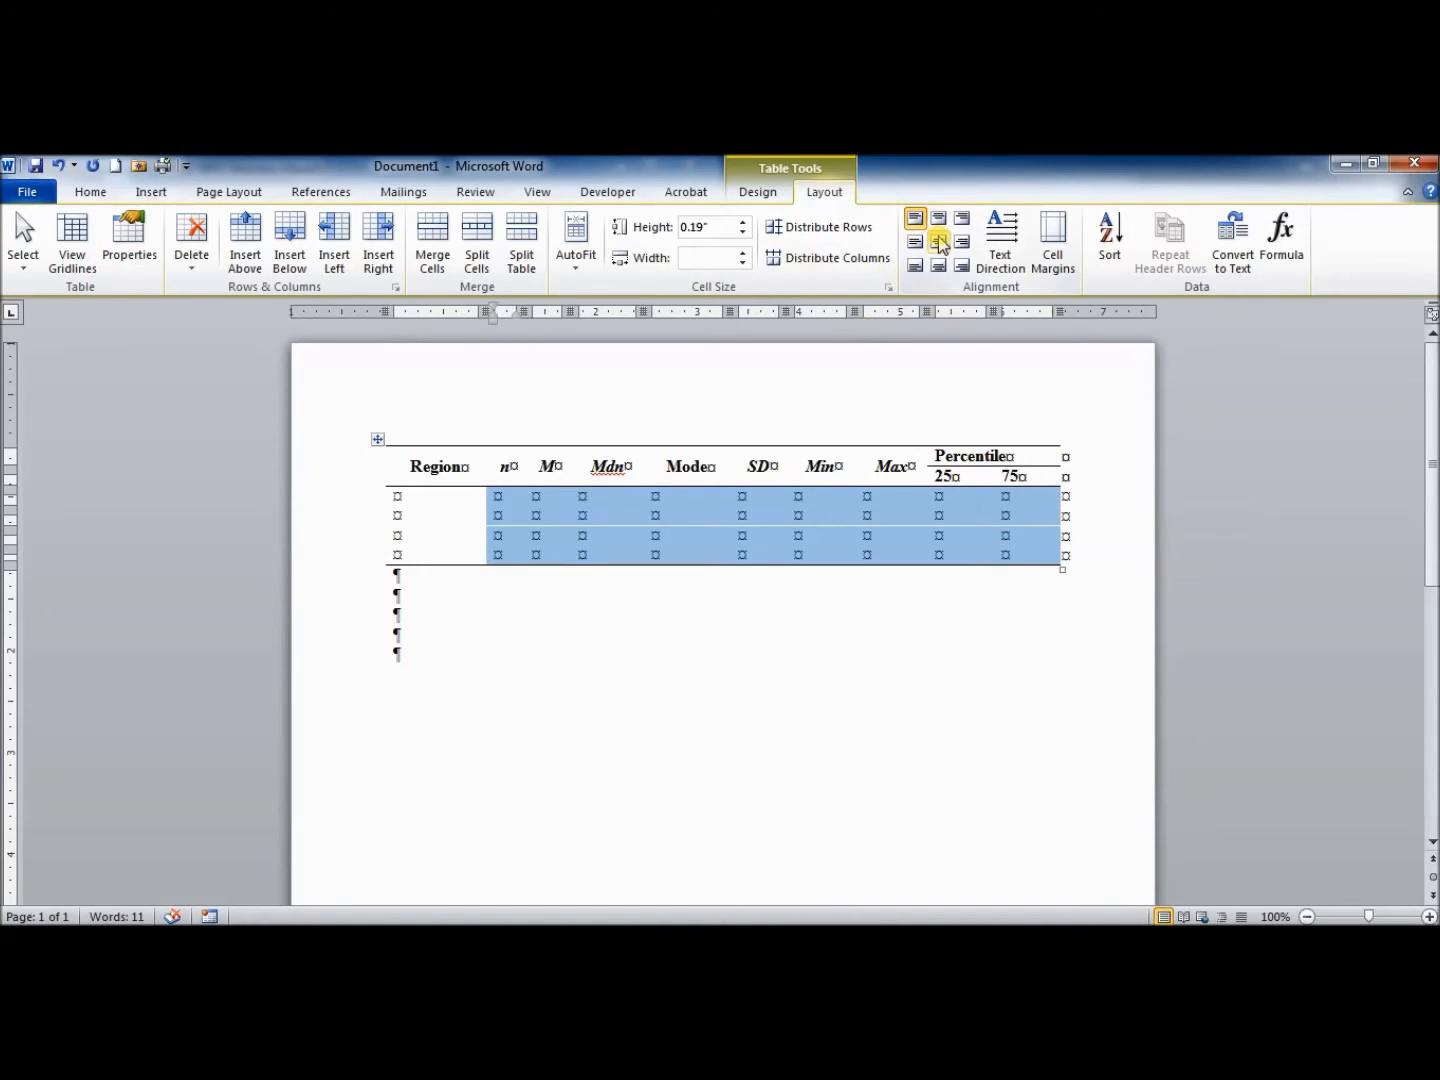
pyautogui.click(940, 243)
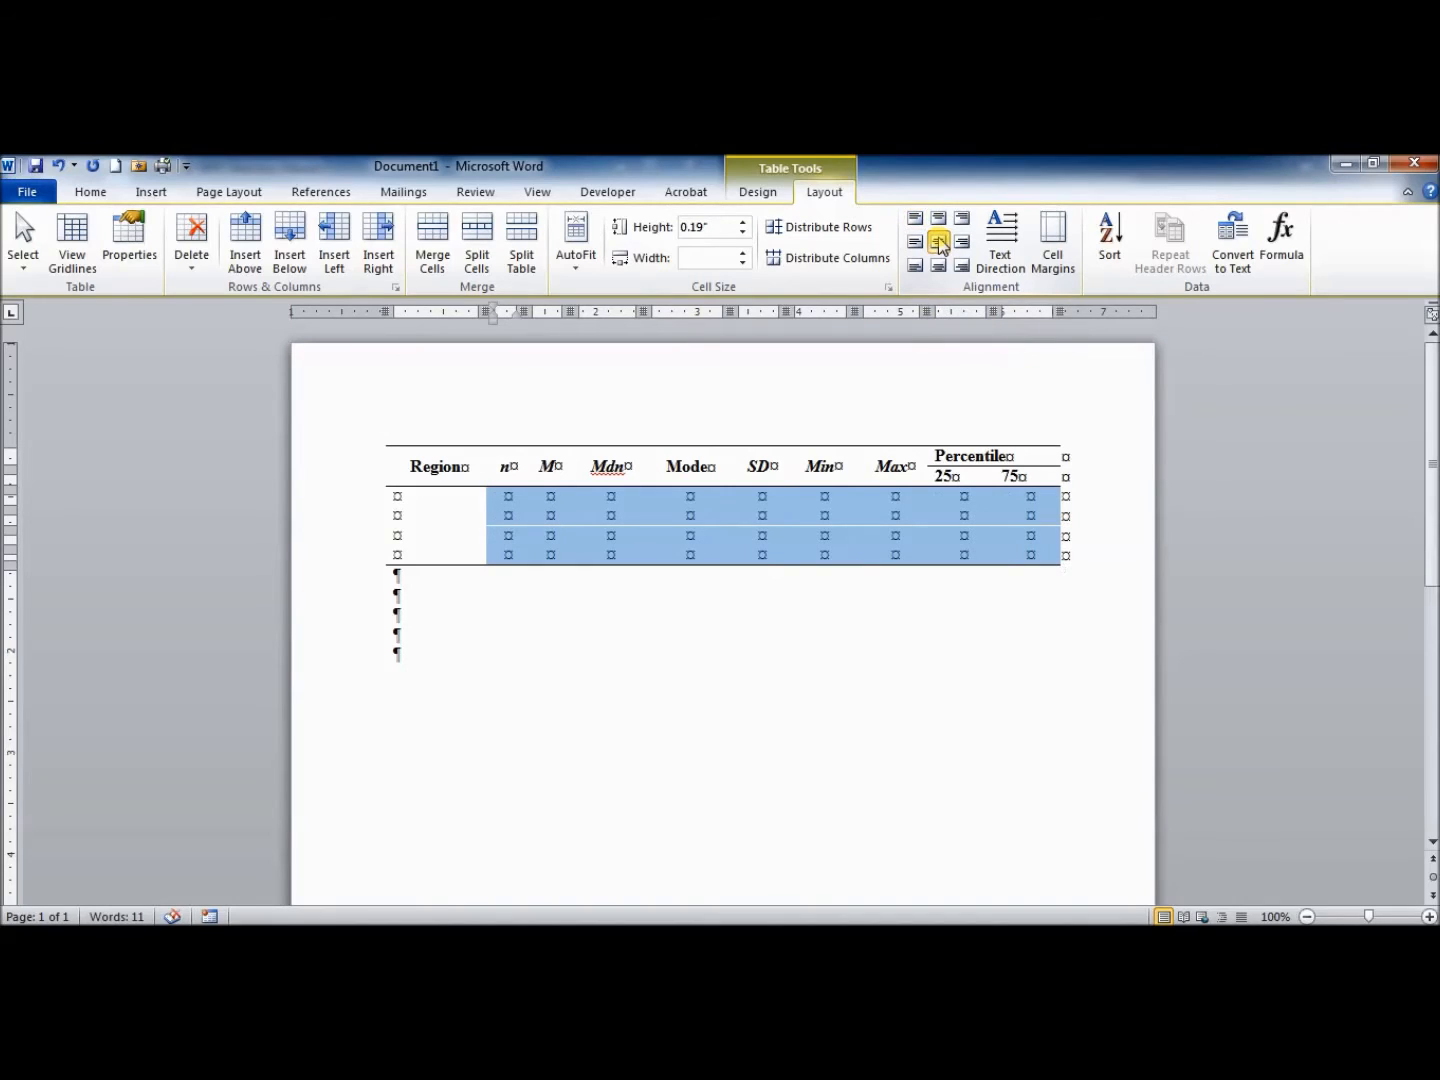
pyautogui.click(510, 498)
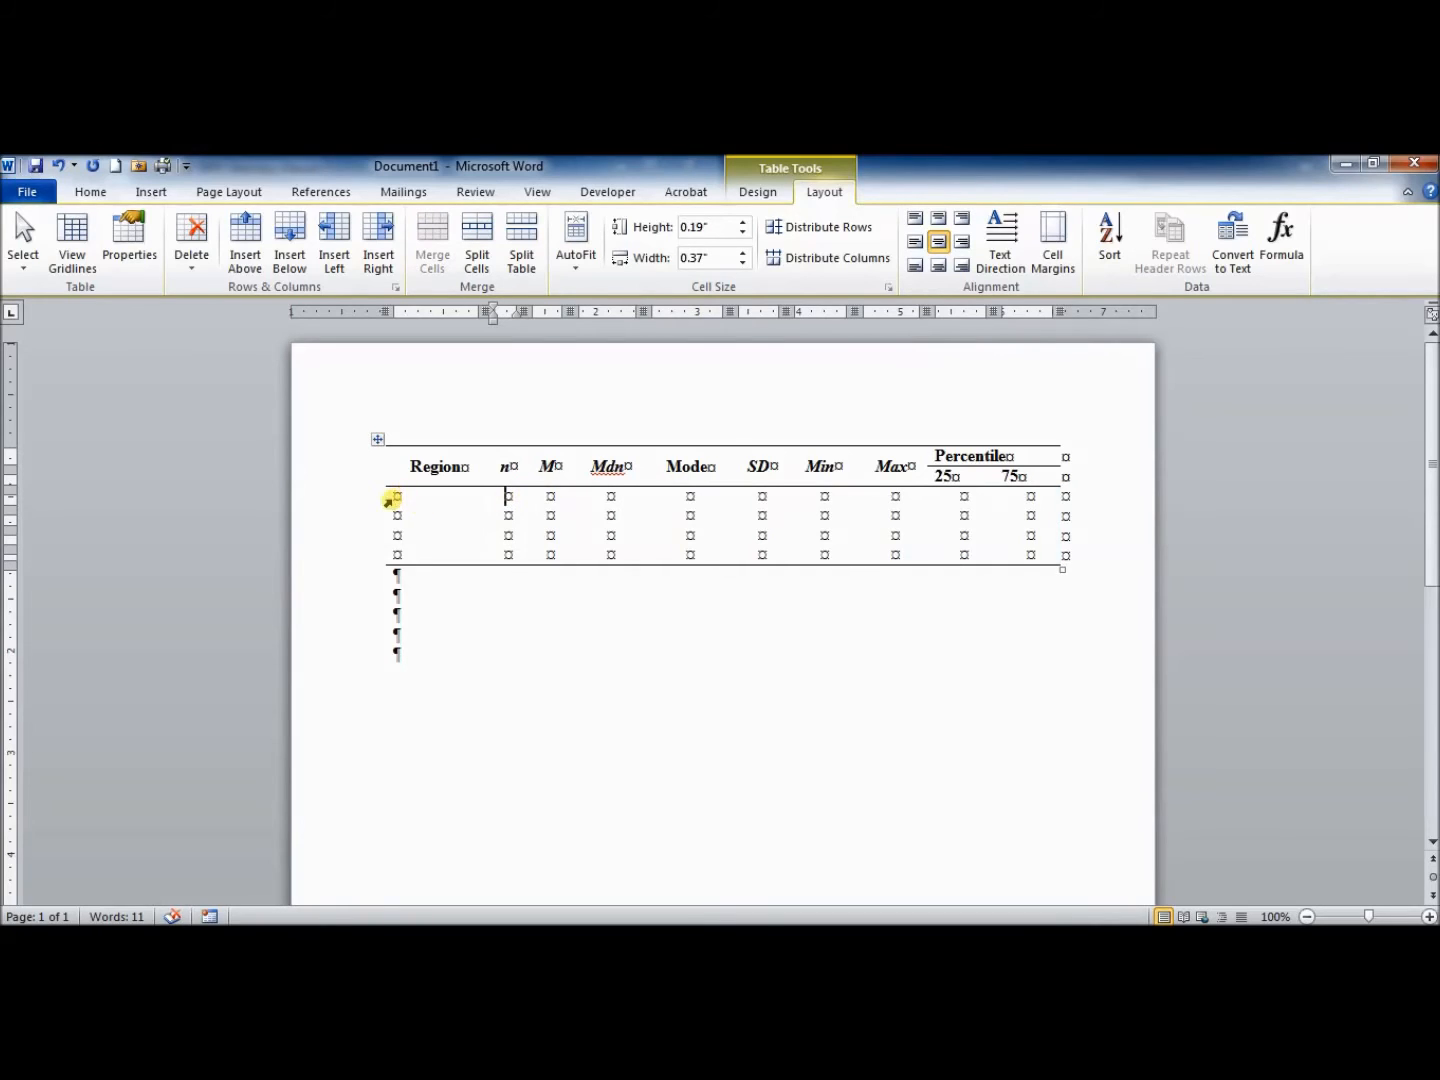
pyautogui.moveTo(387, 499); pyautogui.dragTo(410, 547)
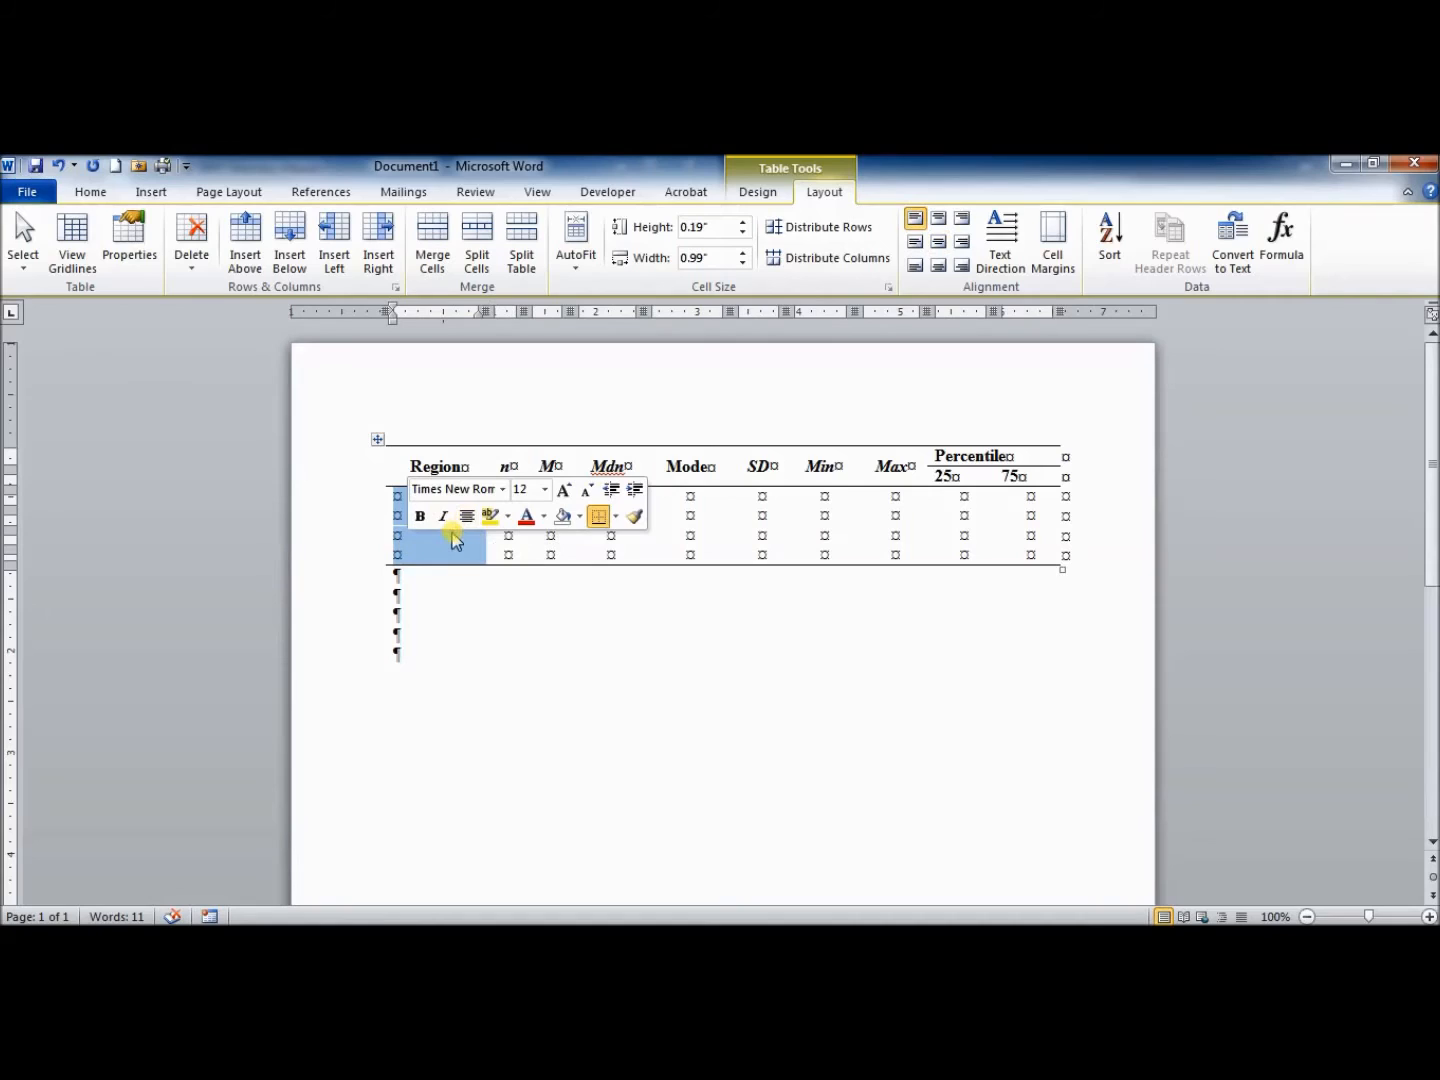
pyautogui.click(547, 543)
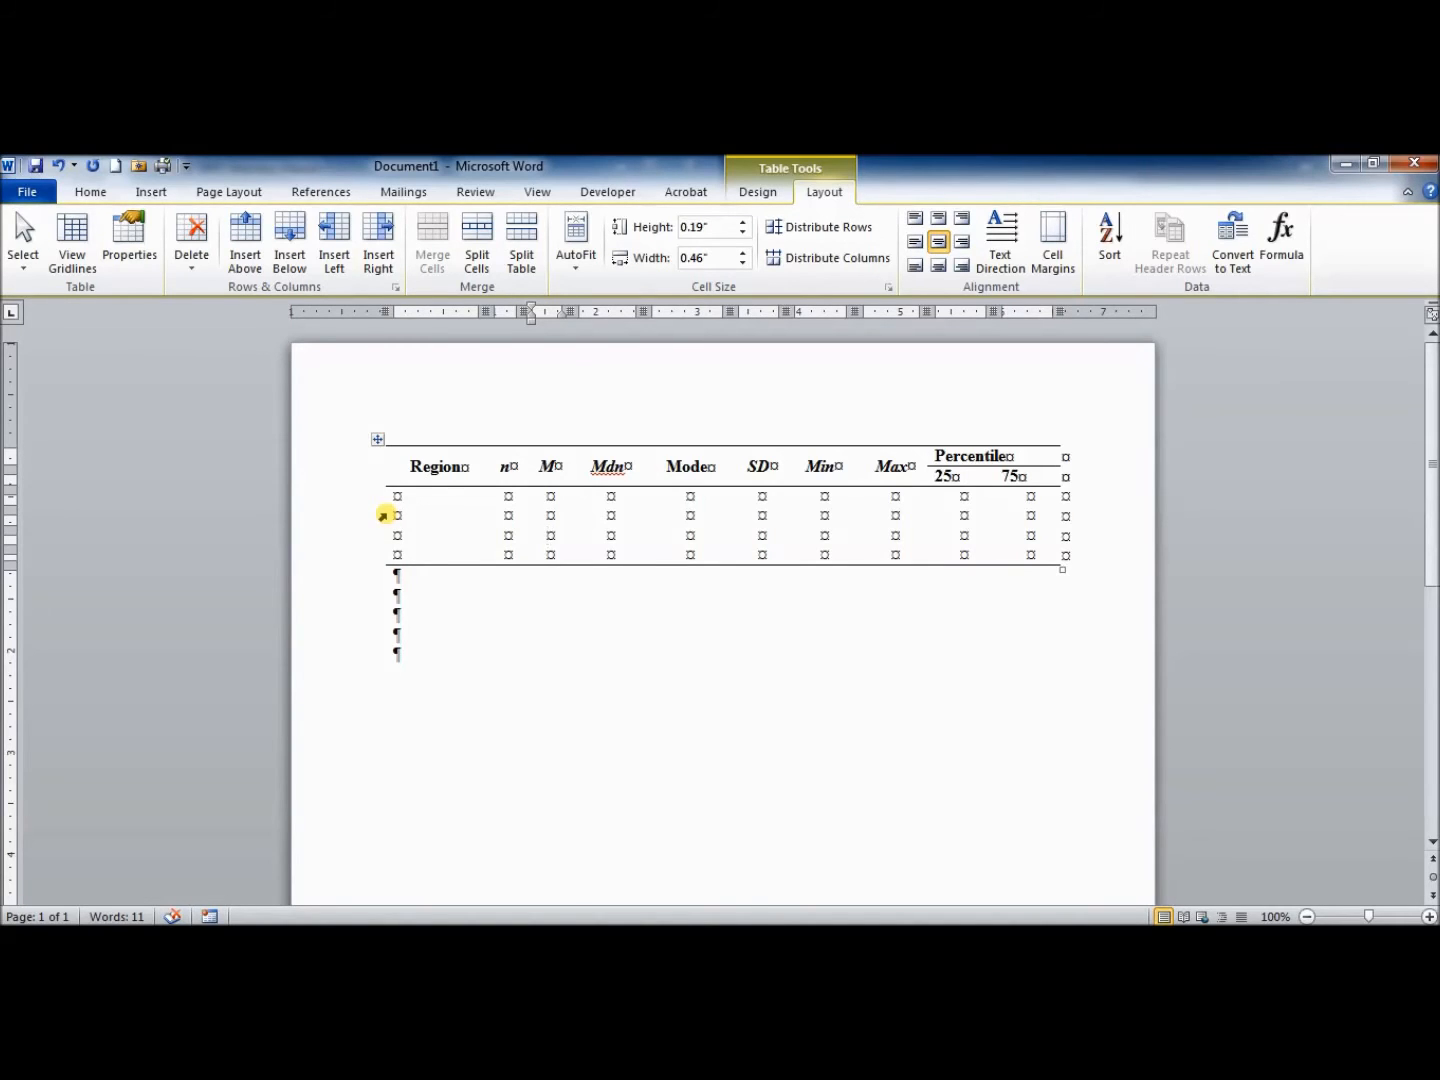
# Tile the Word document beside the SPSS output and bring the columns of both tables into view
pyautogui.press('super+Right')
pyautogui.moveTo(481, 889); pyautogui.dragTo(321, 887)
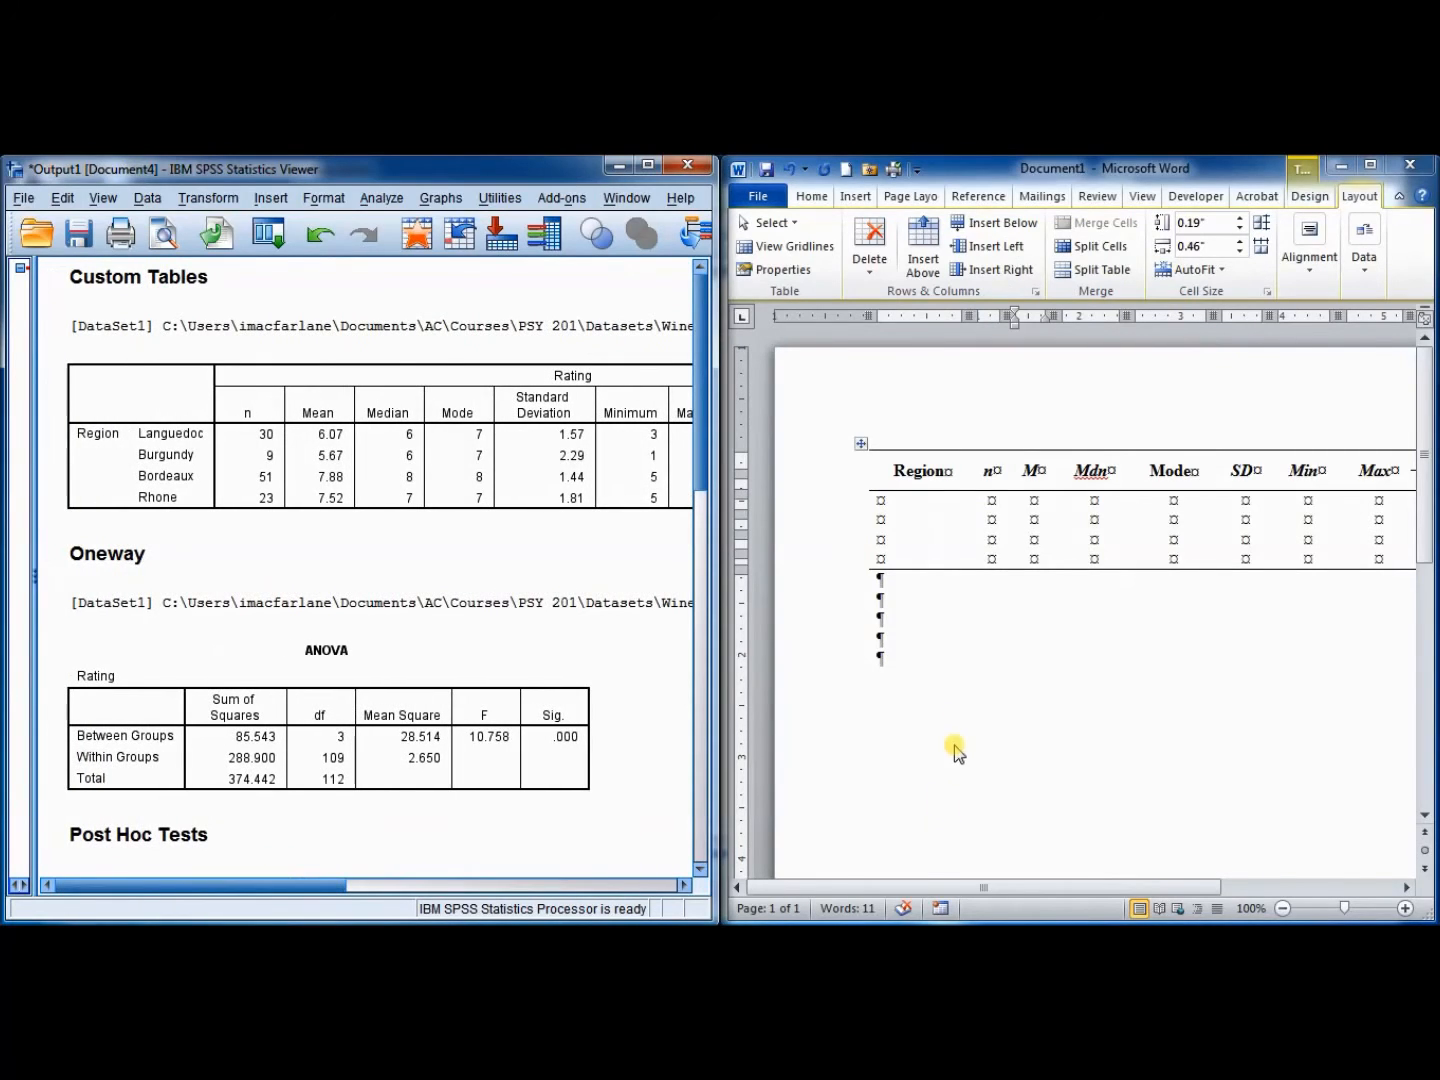
pyautogui.moveTo(958, 887); pyautogui.dragTo(1036, 887)
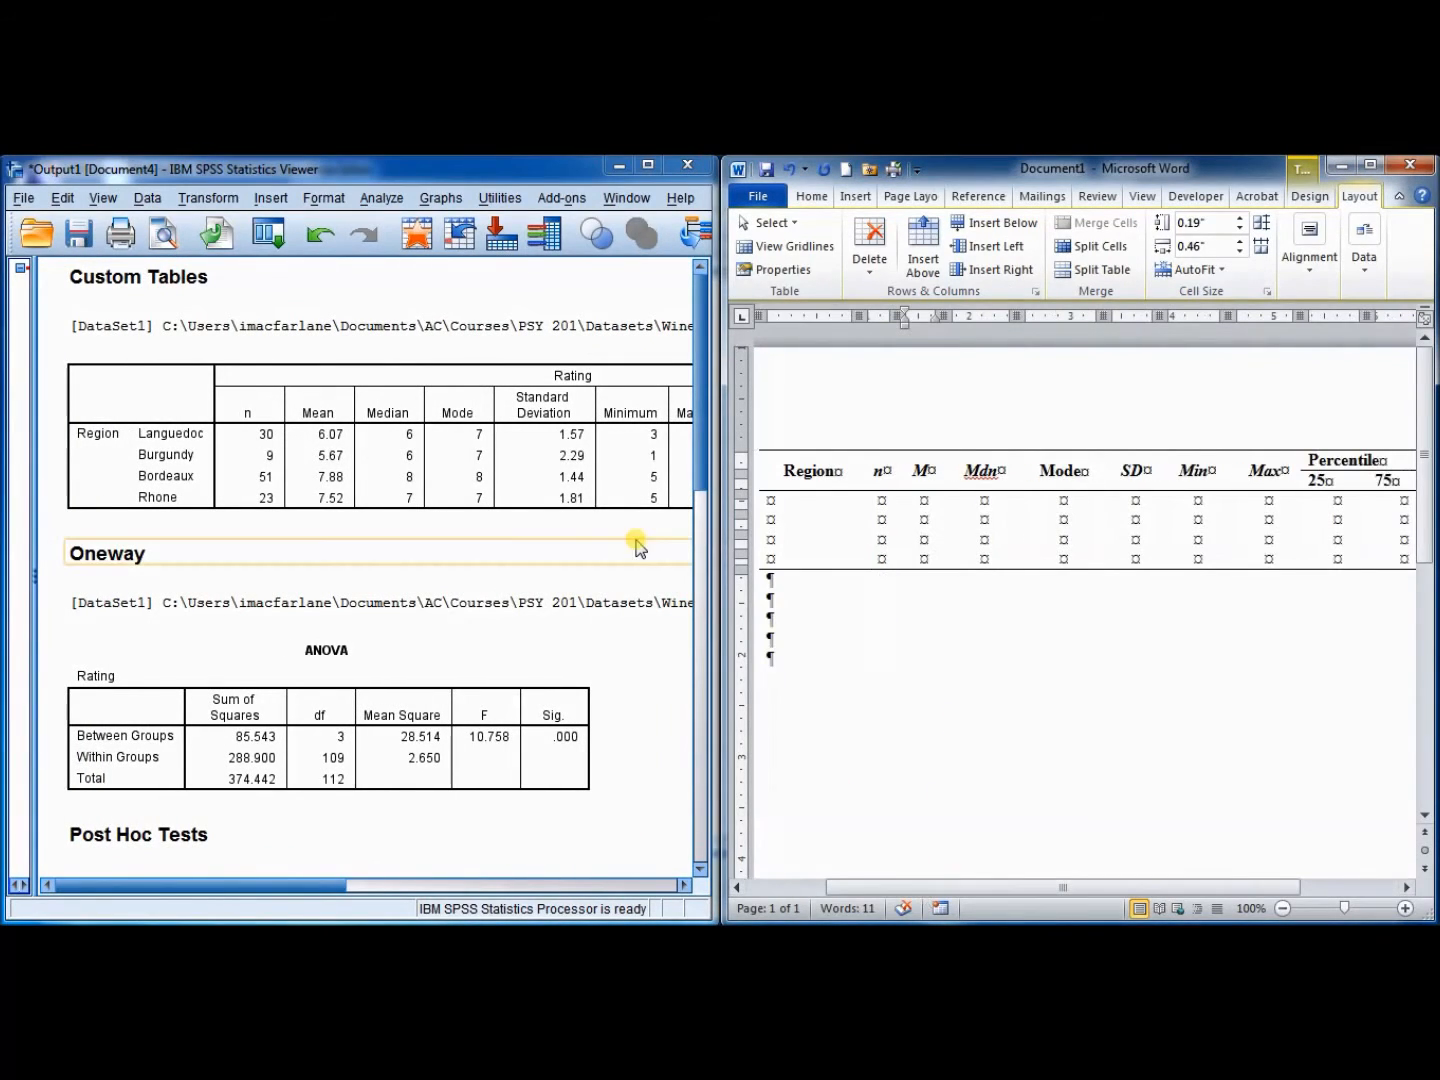
pyautogui.moveTo(312, 886); pyautogui.dragTo(349, 887)
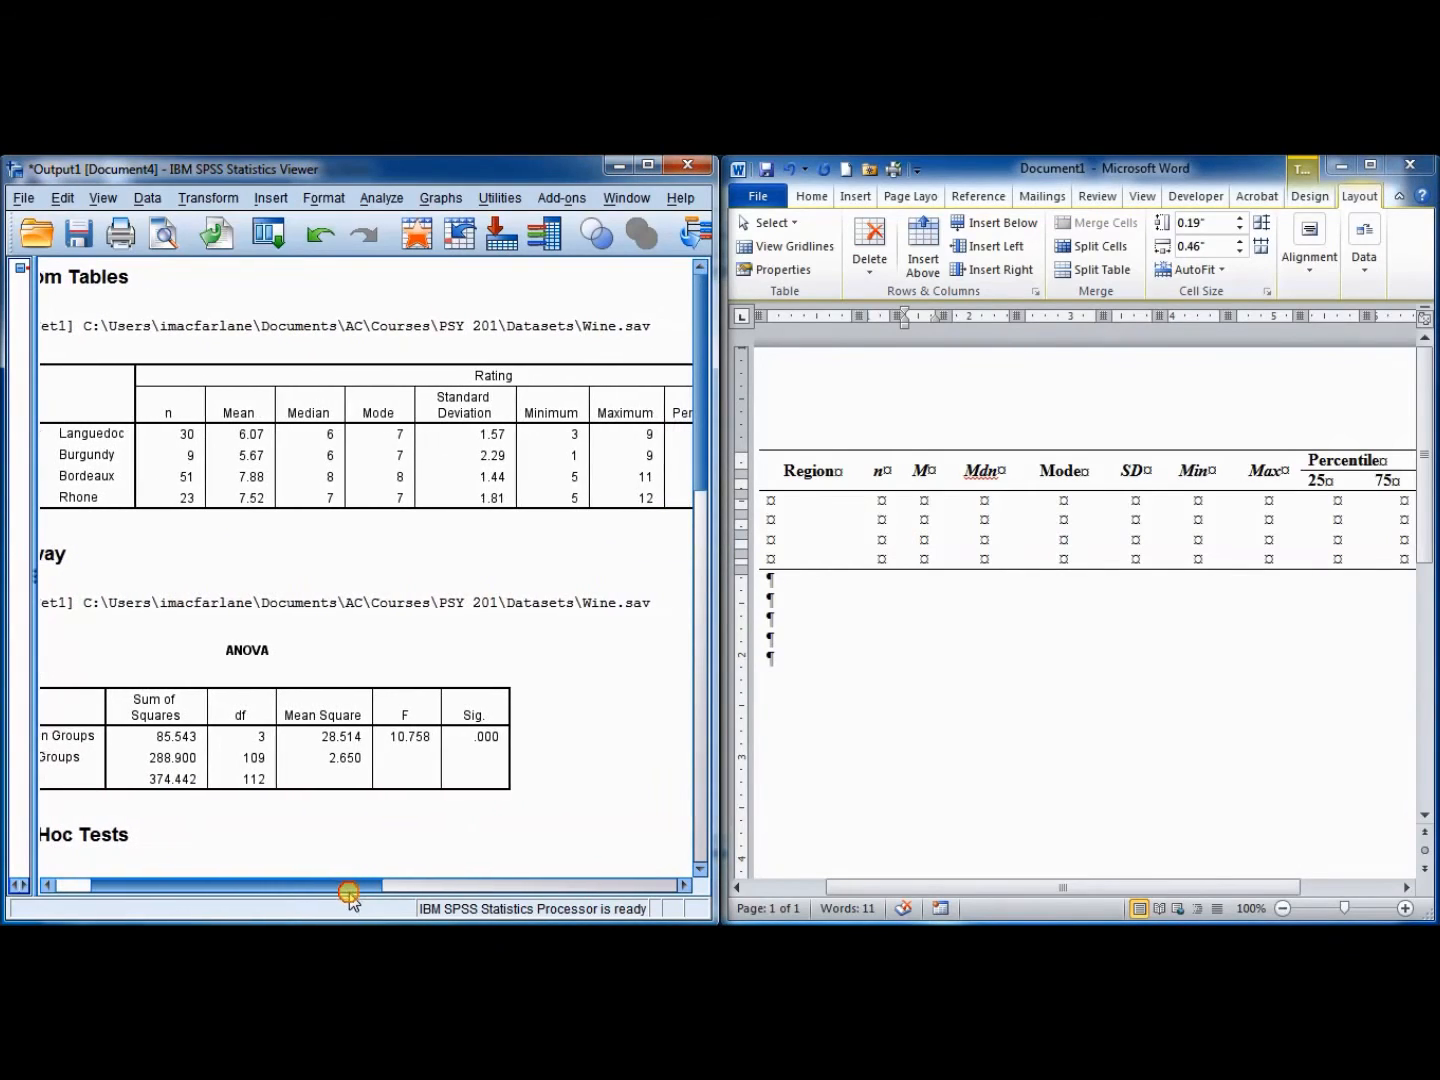
# Fill the Region column with Languedoc, Burgundy, Bordeaux and Rhone
pyautogui.click(776, 502)
pyautogui.click(776, 502)
pyautogui.write('L')
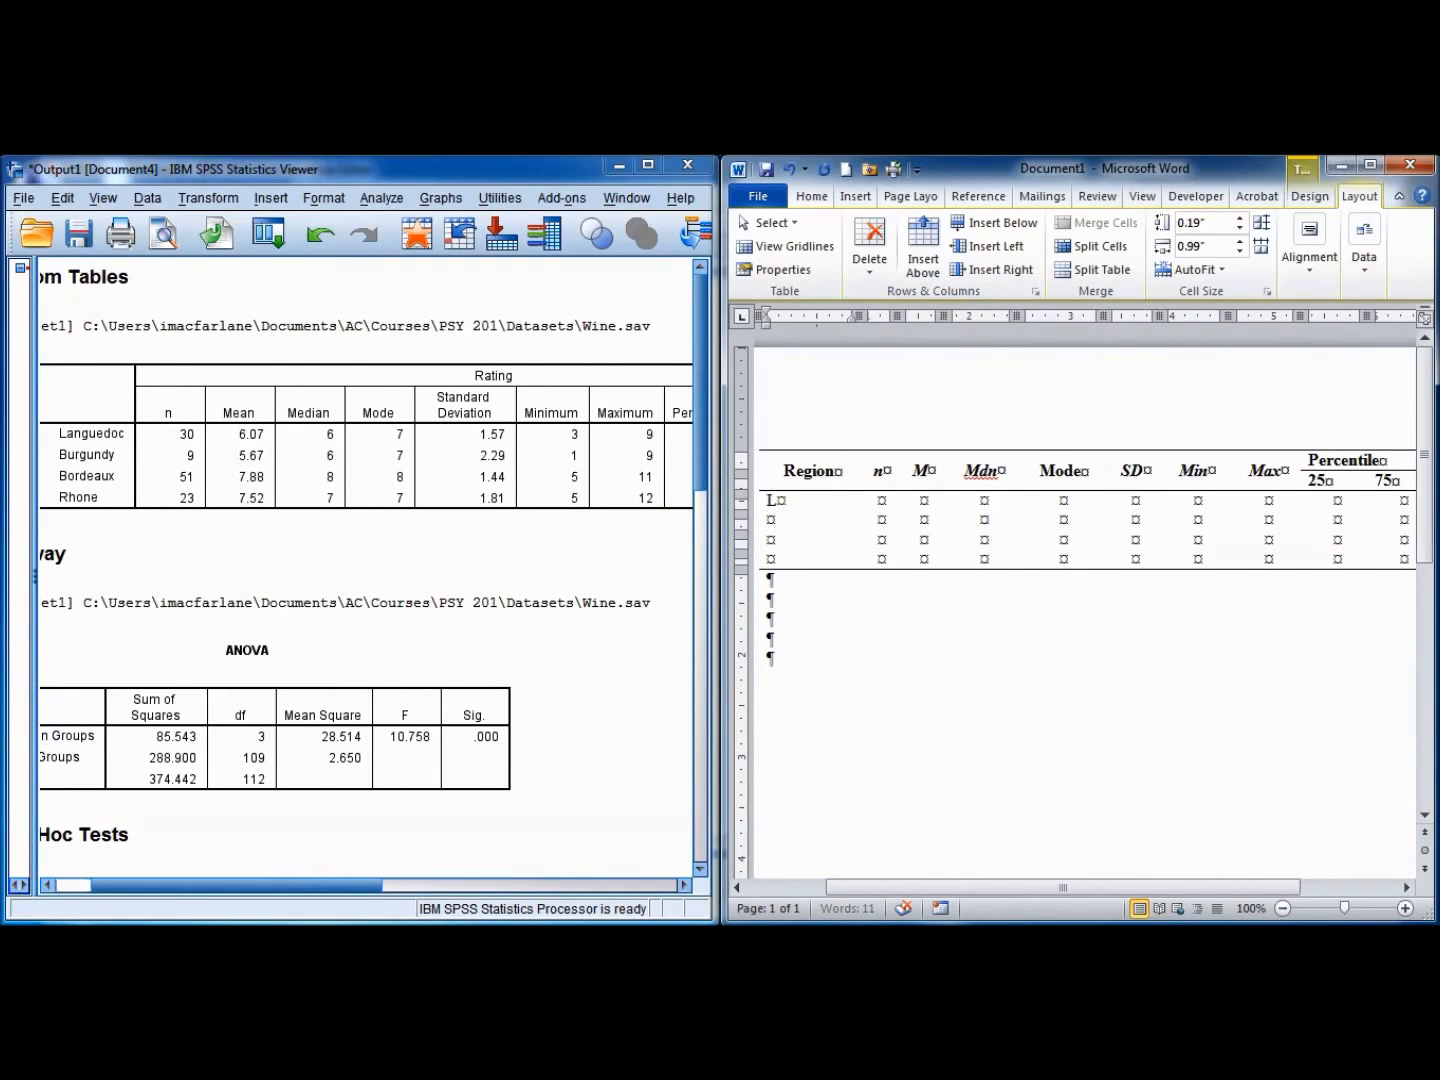
pyautogui.write('angued')
pyautogui.press('Down')
pyautogui.write('Burgundy')
pyautogui.press('Down')
pyautogui.write('Bordeaux')
pyautogui.press('Down')
pyautogui.write('Rhone')
# Enter the n values 23 for Rhone, 51 for Bordeaux and 9 for Burgundy
pyautogui.press('Tab')
pyautogui.write('23')
pyautogui.press('Up')
pyautogui.write('51')
pyautogui.press('Up')
pyautogui.write('9')
pyautogui.press('Up')
# Enter n as 30 for Languedoc and fill the M column with 6.07, 5.67, 7.88 and 7.52
pyautogui.write('30 6.0')
pyautogui.write('7')
pyautogui.press('Down')
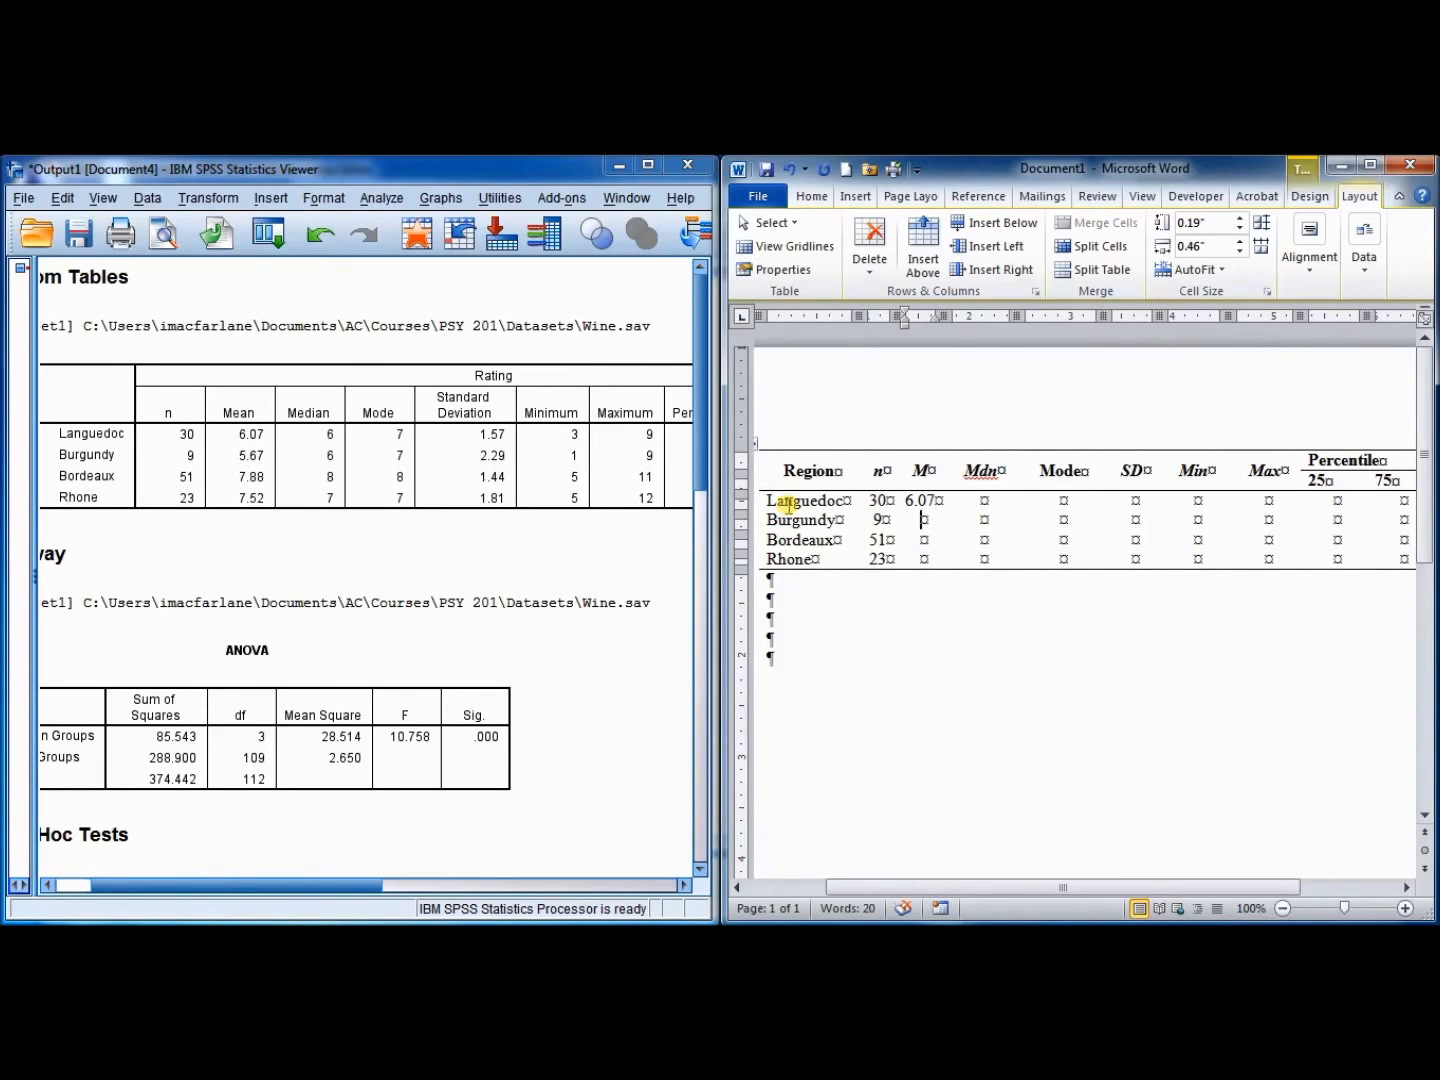
pyautogui.write('5.67')
pyautogui.press('Down')
pyautogui.write('7.')
pyautogui.press('Down')
pyautogui.write('7.5')
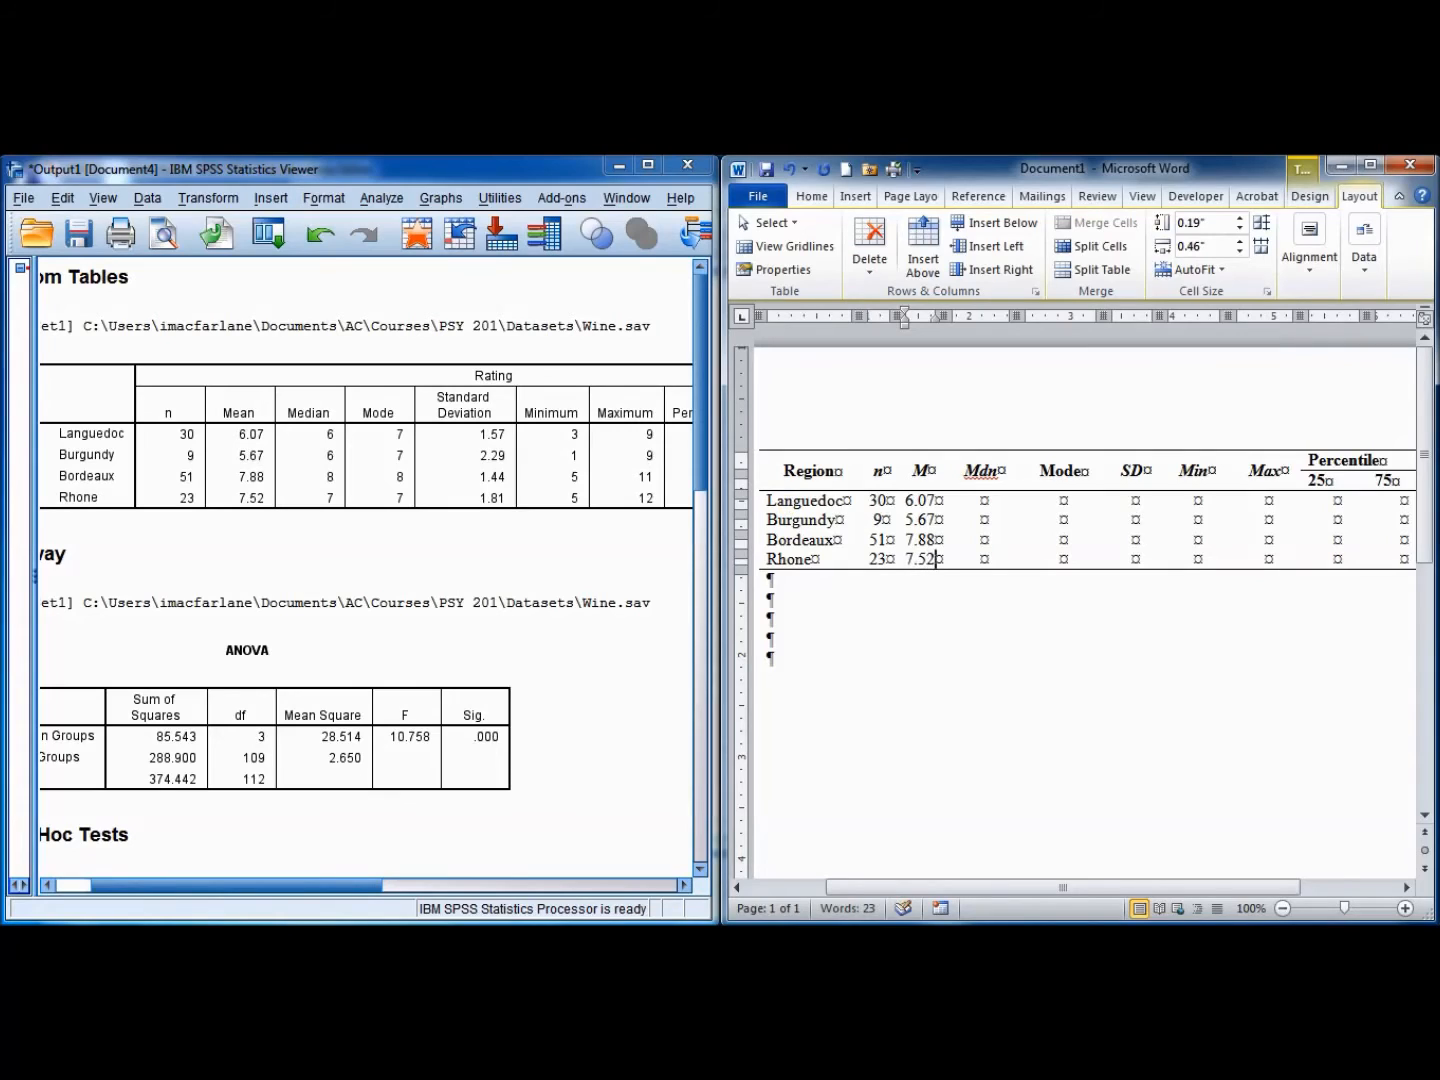
pyautogui.write('2')
# Fill the Mdn column with 6, 6, 8 and 7 from Languedoc to Rhone
pyautogui.press('Tab')
pyautogui.press('Down')
pyautogui.write('6')
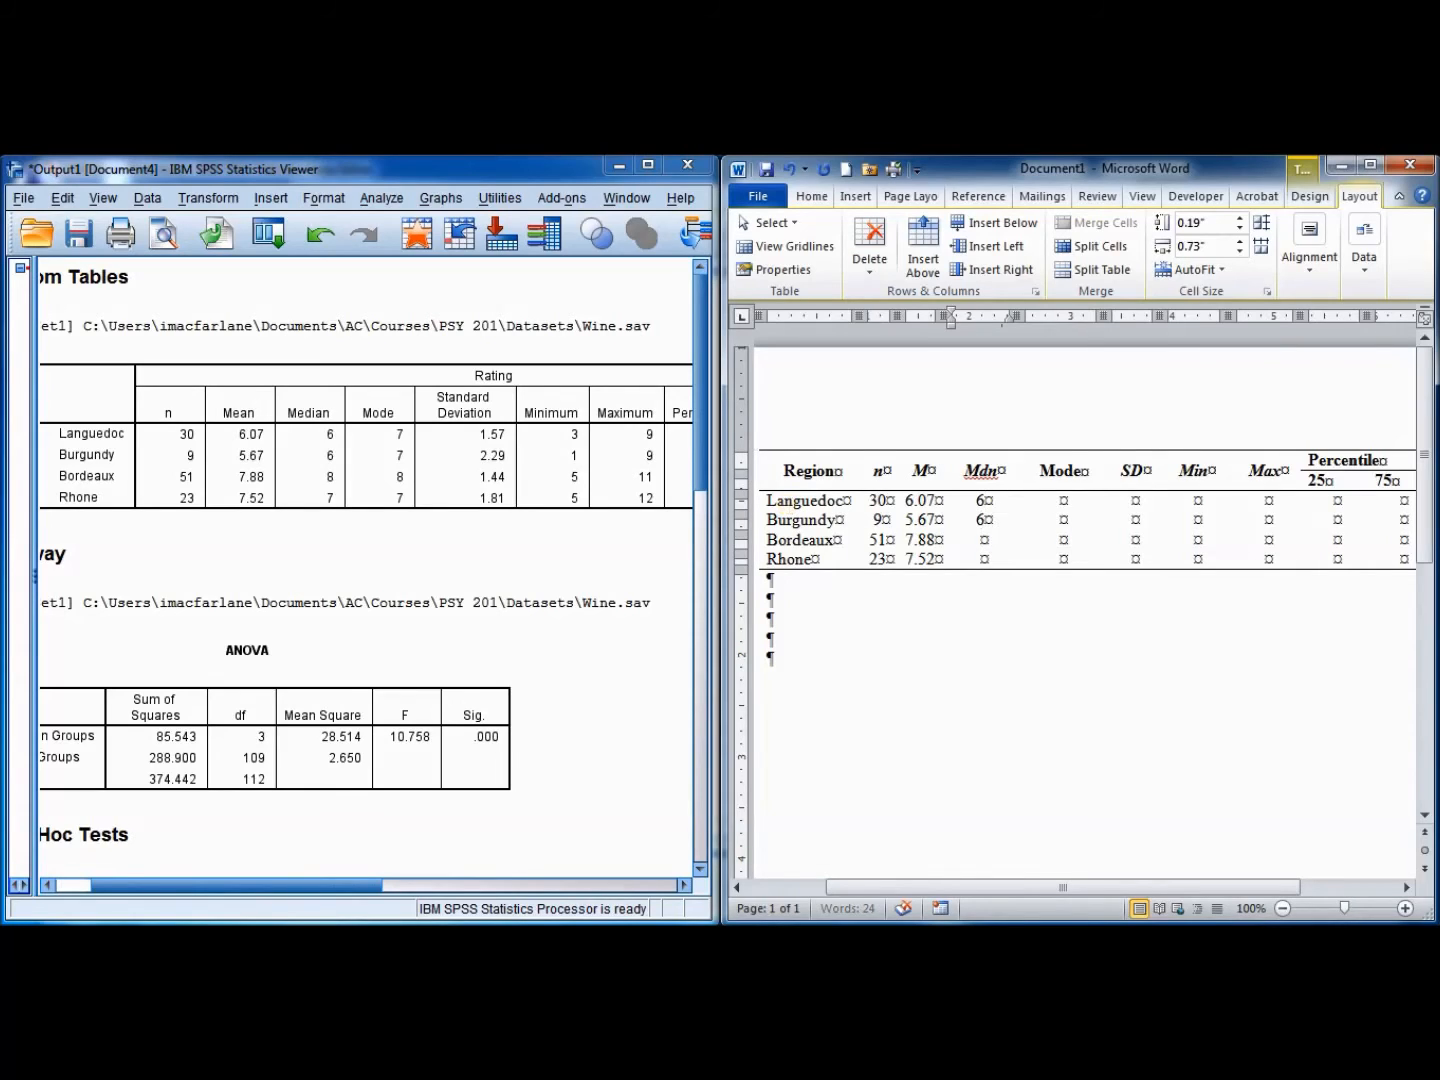
pyautogui.press('Down')
pyautogui.write('8')
pyautogui.press('Down')
pyautogui.write('7')
# Fill the Mode column with 7, 7, 8 and 7 from Languedoc to Rhone
pyautogui.press('Tab')
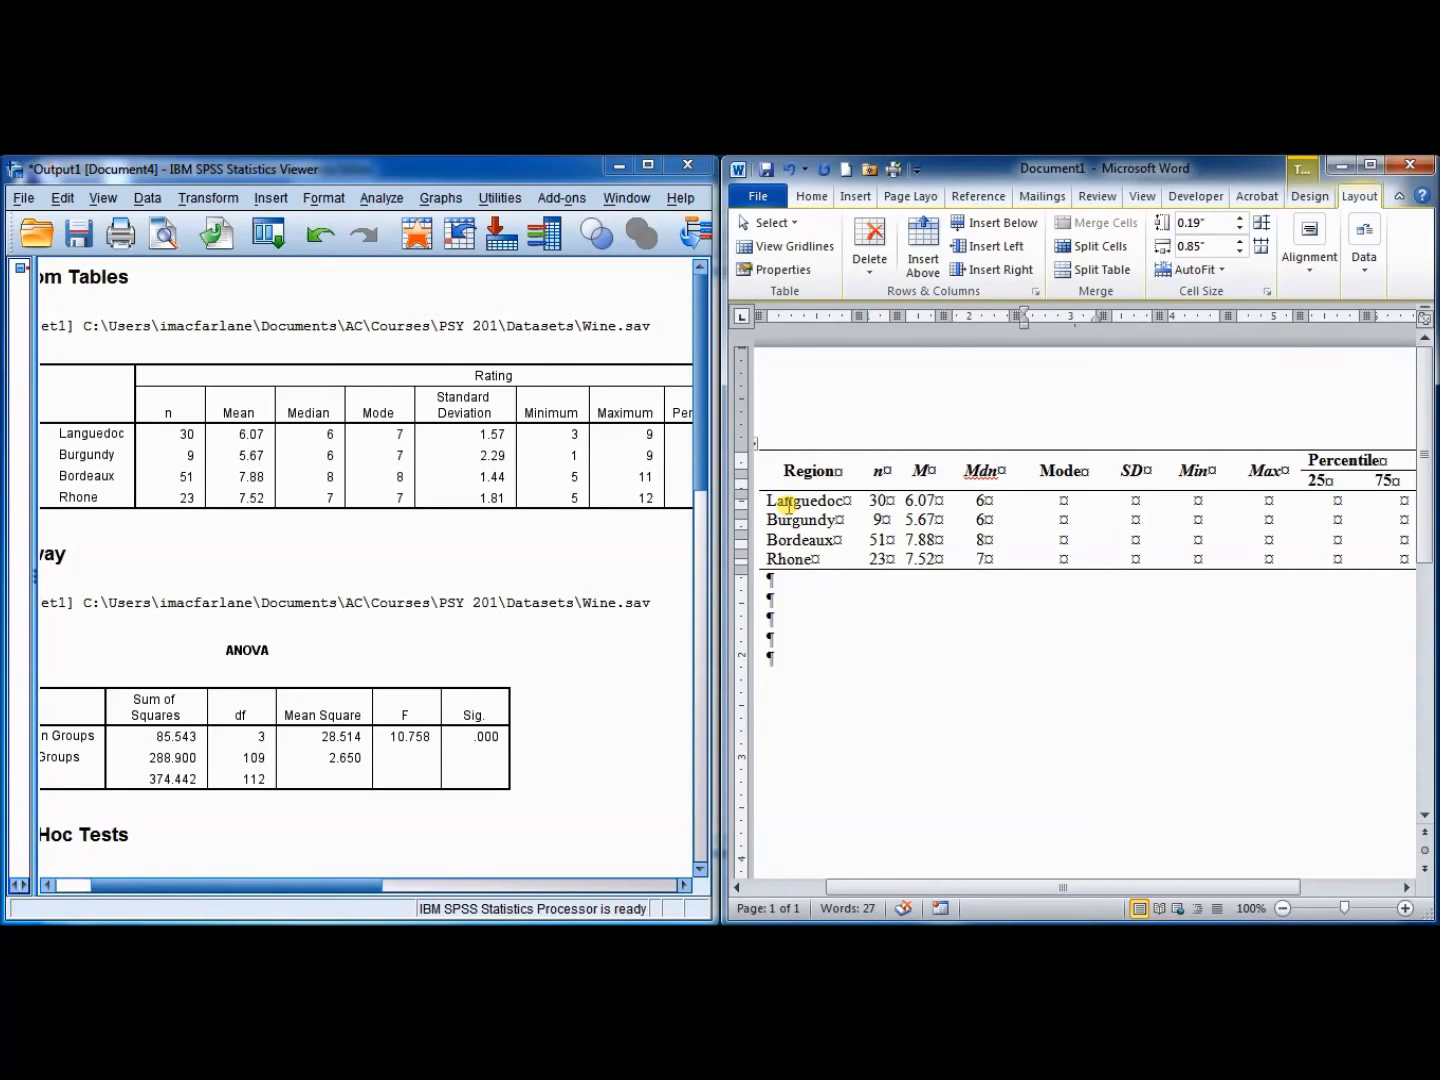
pyautogui.write('7')
pyautogui.press('Up')
pyautogui.write('8')
pyautogui.press('Up')
# Fill the SD column with 1.57, 2.29, 1.44 and 1.81 from Languedoc to Rhone
pyautogui.press('Tab')
pyautogui.write('1.57')
pyautogui.press('Down')
pyautogui.write('2.29')
pyautogui.press('Down')
pyautogui.write('1.14')
pyautogui.press('Down')
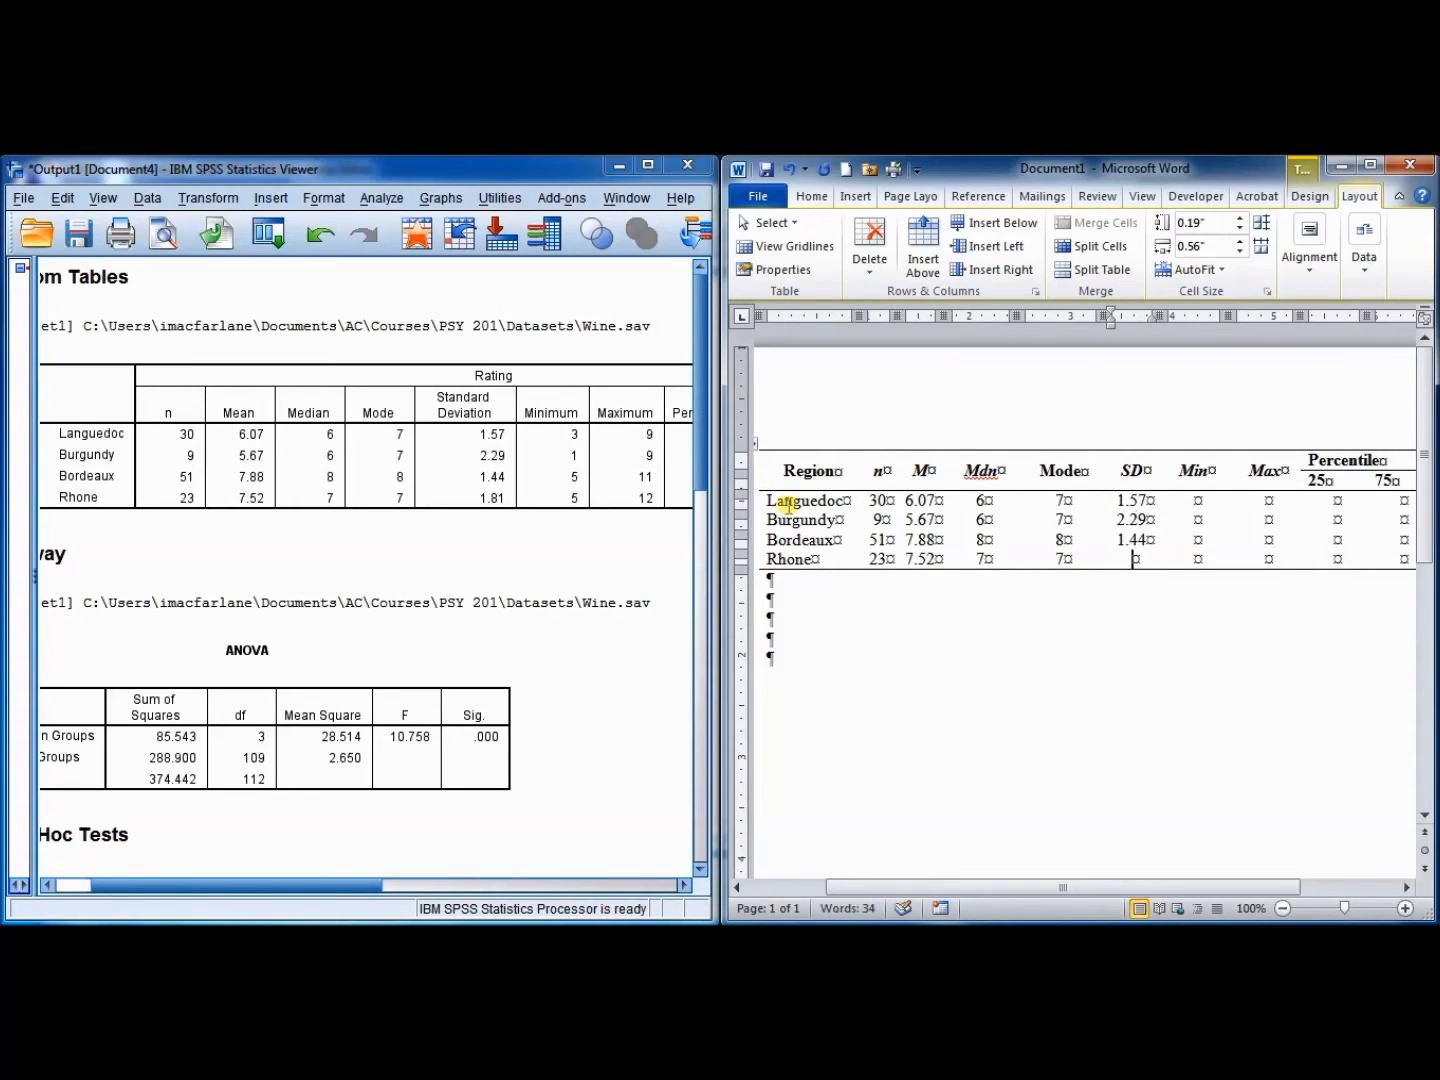
pyautogui.write('1.81')
# Fill the Min column with 3, 1, 5 and 5 from Languedoc to Rhone
pyautogui.press('Tab')
pyautogui.write('3')
pyautogui.press('Down')
pyautogui.write('1')
pyautogui.press('Down')
pyautogui.write('5')
pyautogui.press('Down')
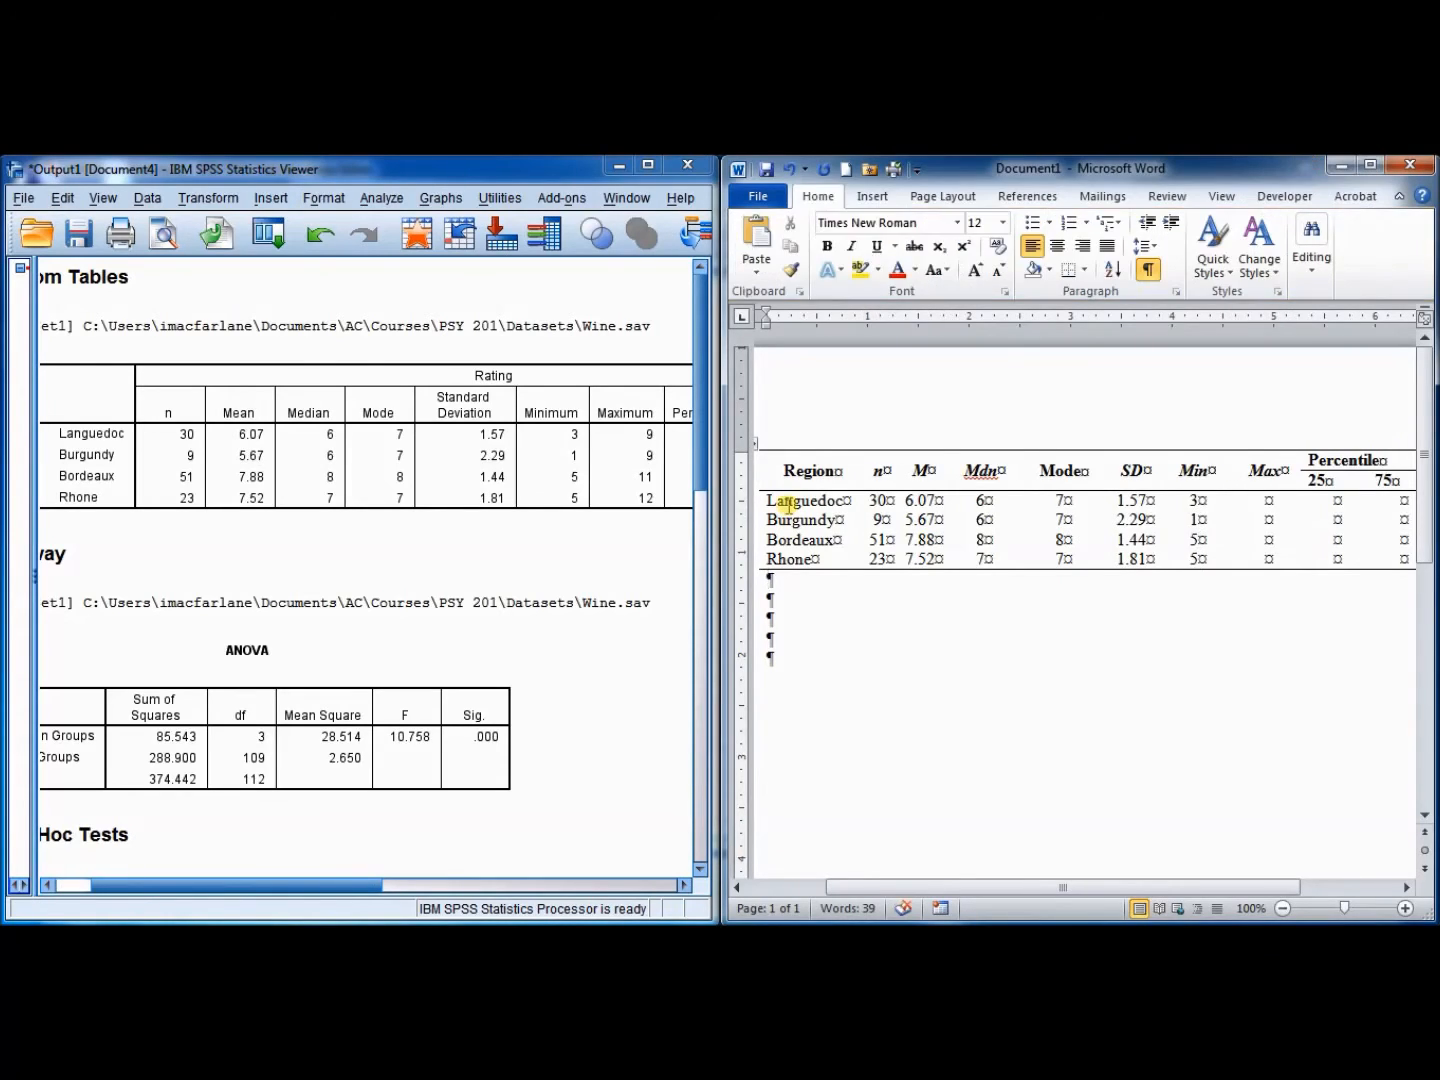
# Fill the Max column with 9, 9, 11 and 12 from Languedoc to Rhone
pyautogui.click(1256, 499)
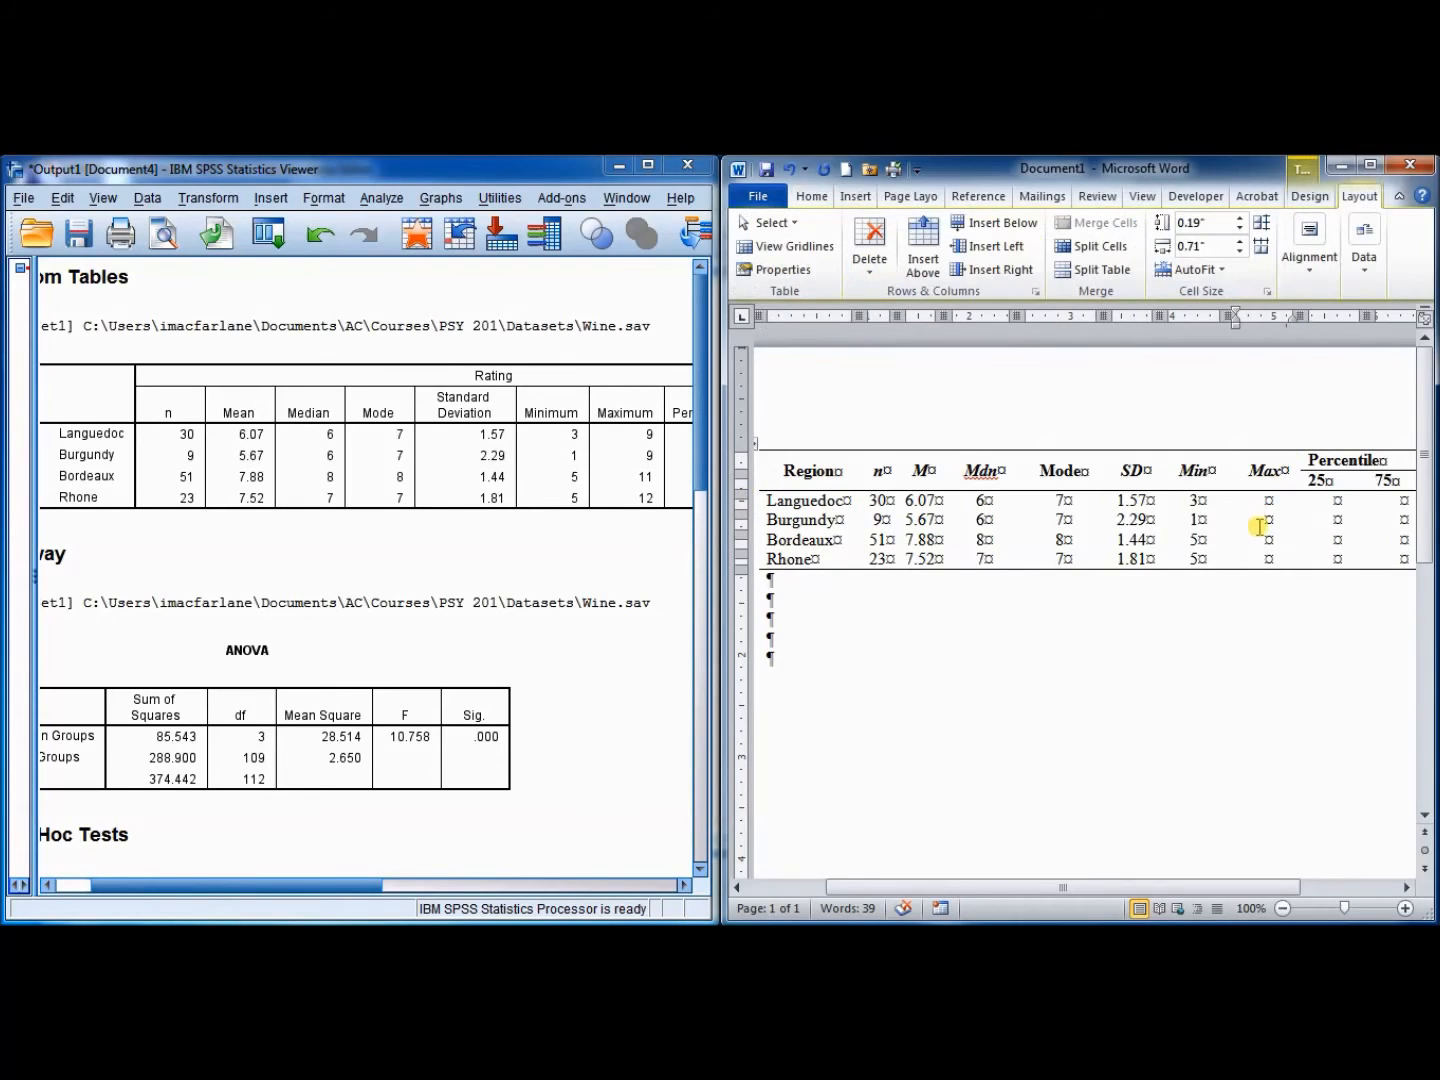
pyautogui.write('9')
pyautogui.press('Down')
pyautogui.write('9')
pyautogui.press('Down')
pyautogui.write('11')
pyautogui.press('Down')
pyautogui.write('12')
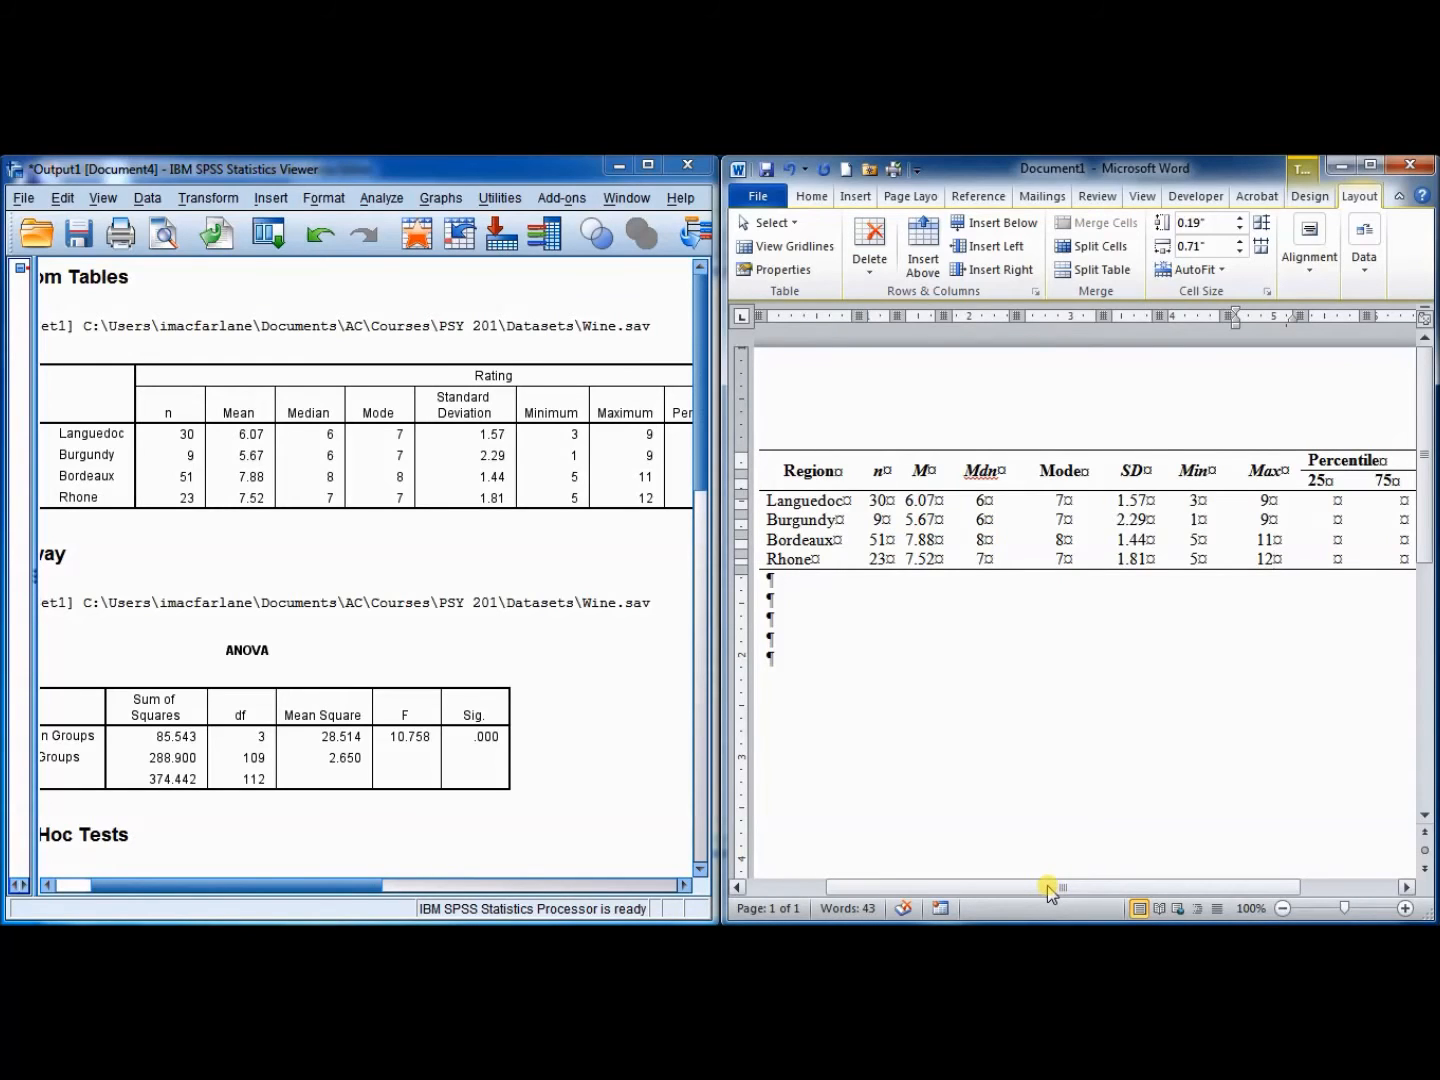
# Center the Percentile heading and its 25 and 75 subheadings horizontally and vertically
pyautogui.moveTo(1048, 890); pyautogui.dragTo(1150, 884)
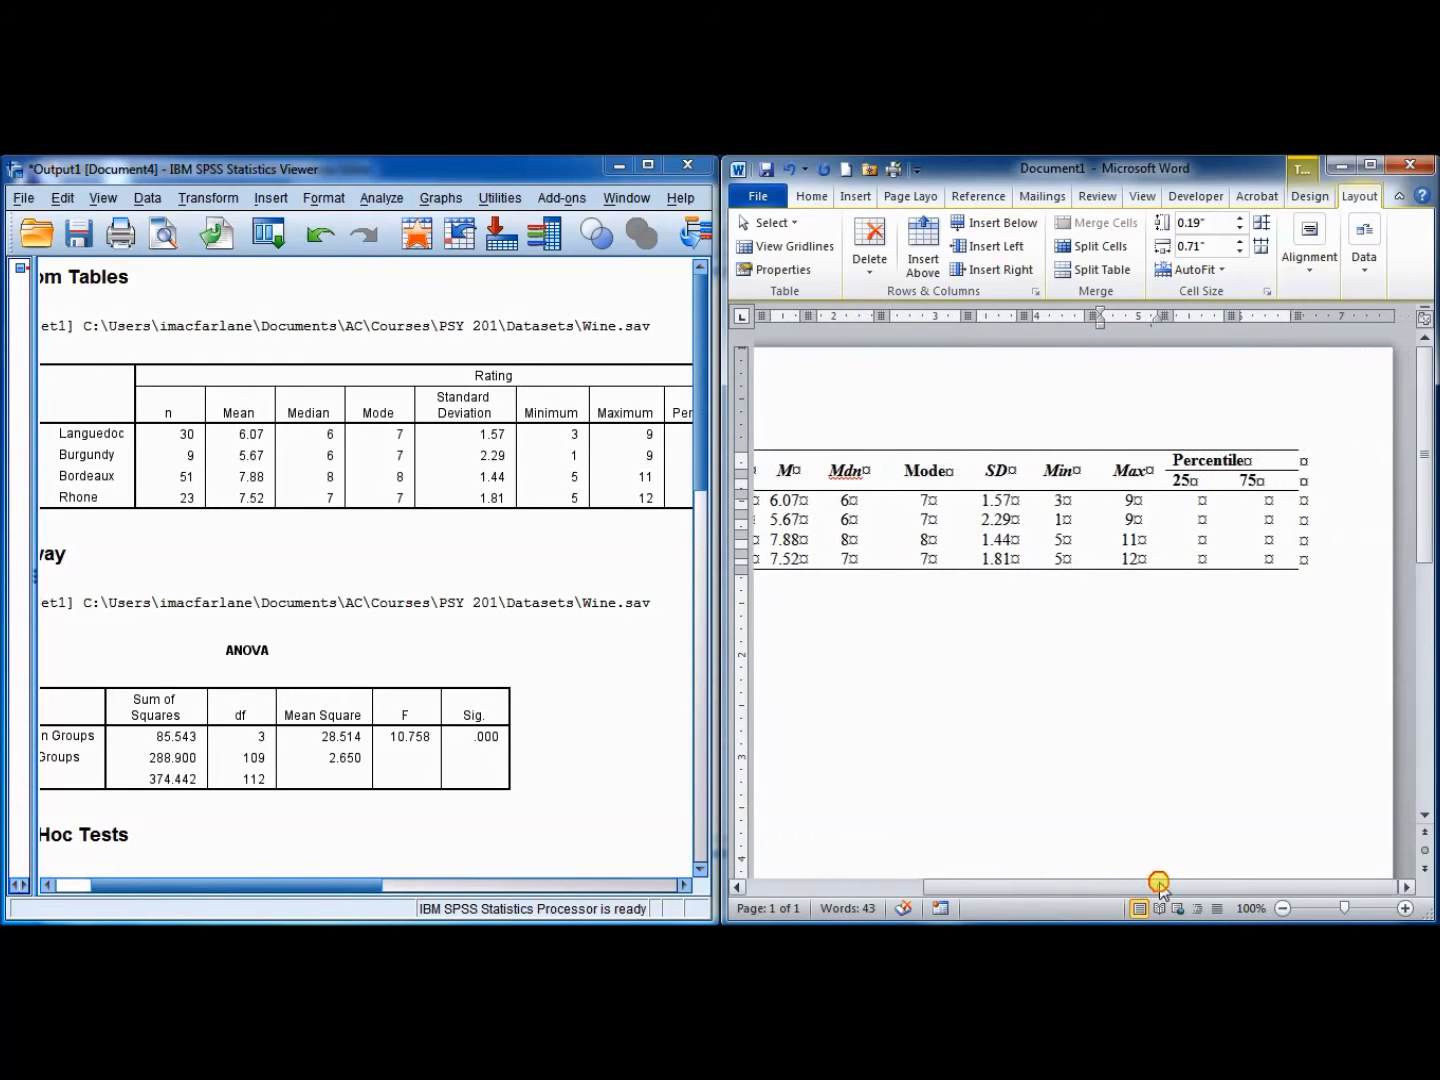
pyautogui.moveTo(1168, 460); pyautogui.dragTo(1258, 478)
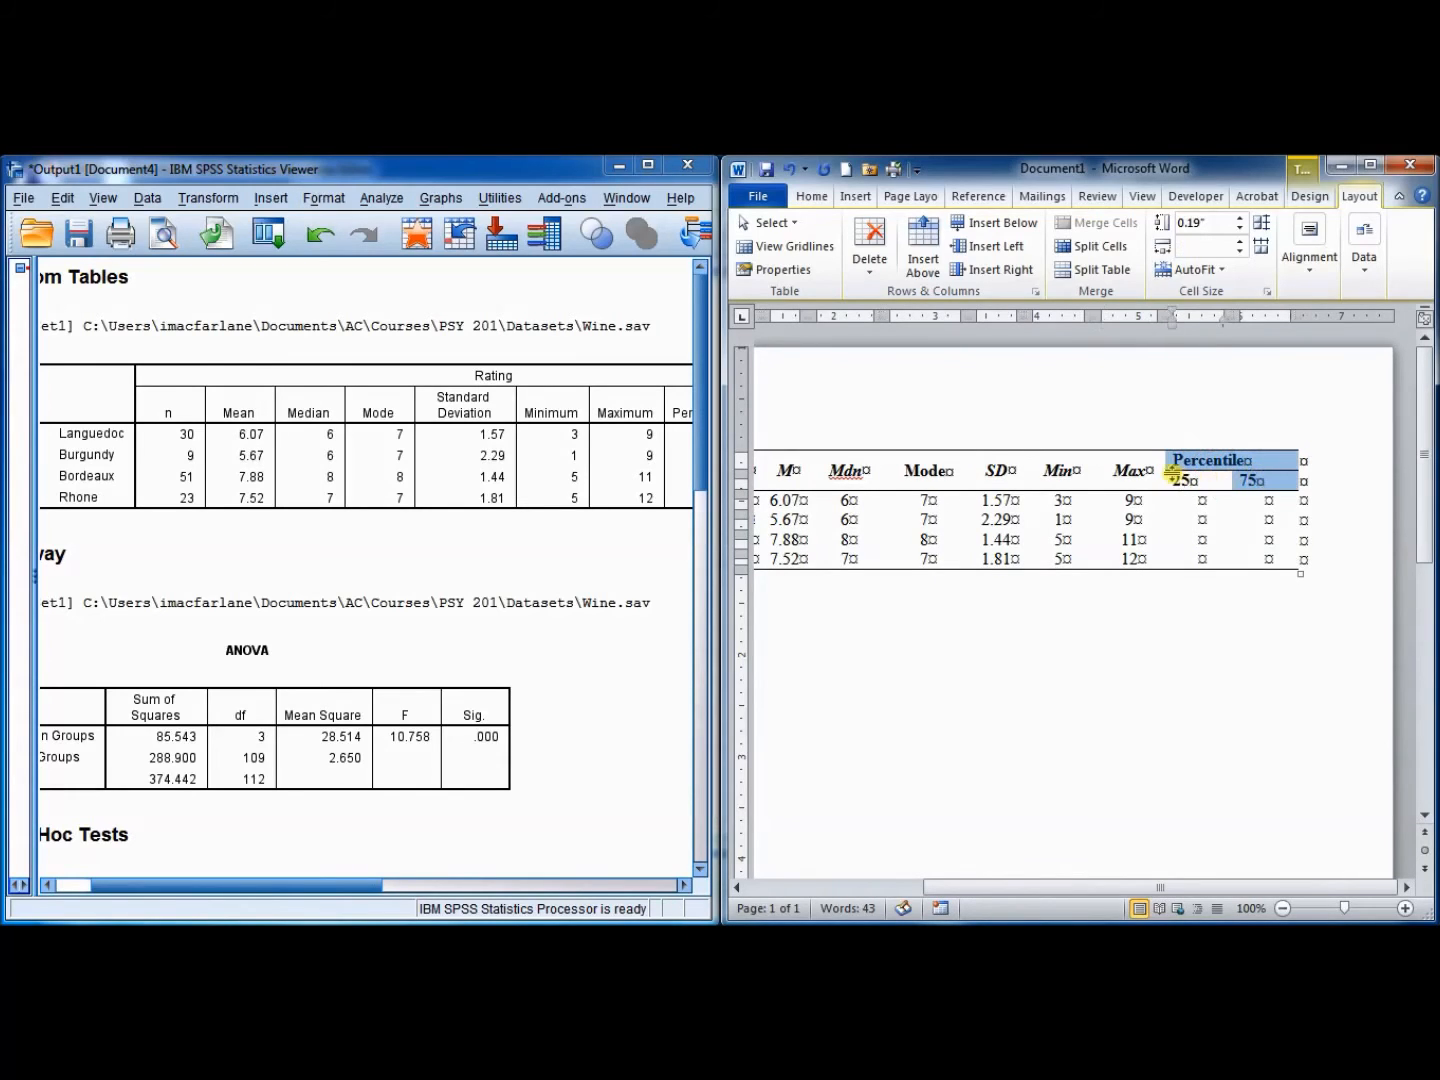
pyautogui.click(1310, 228)
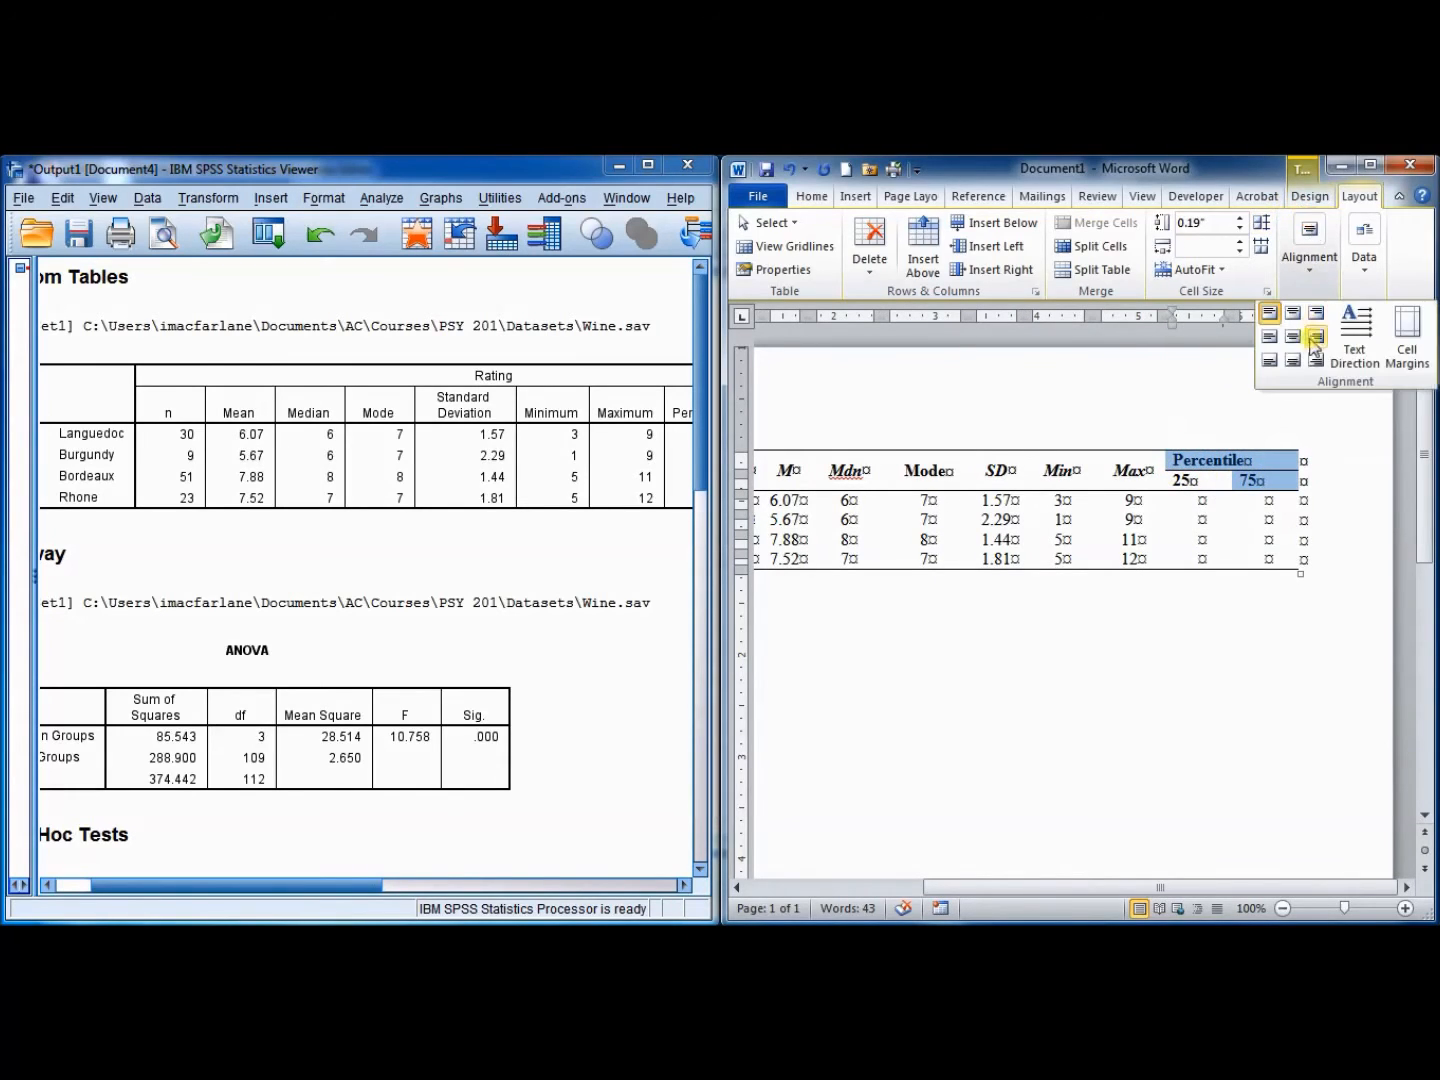
pyautogui.click(1292, 336)
pyautogui.click(1190, 480)
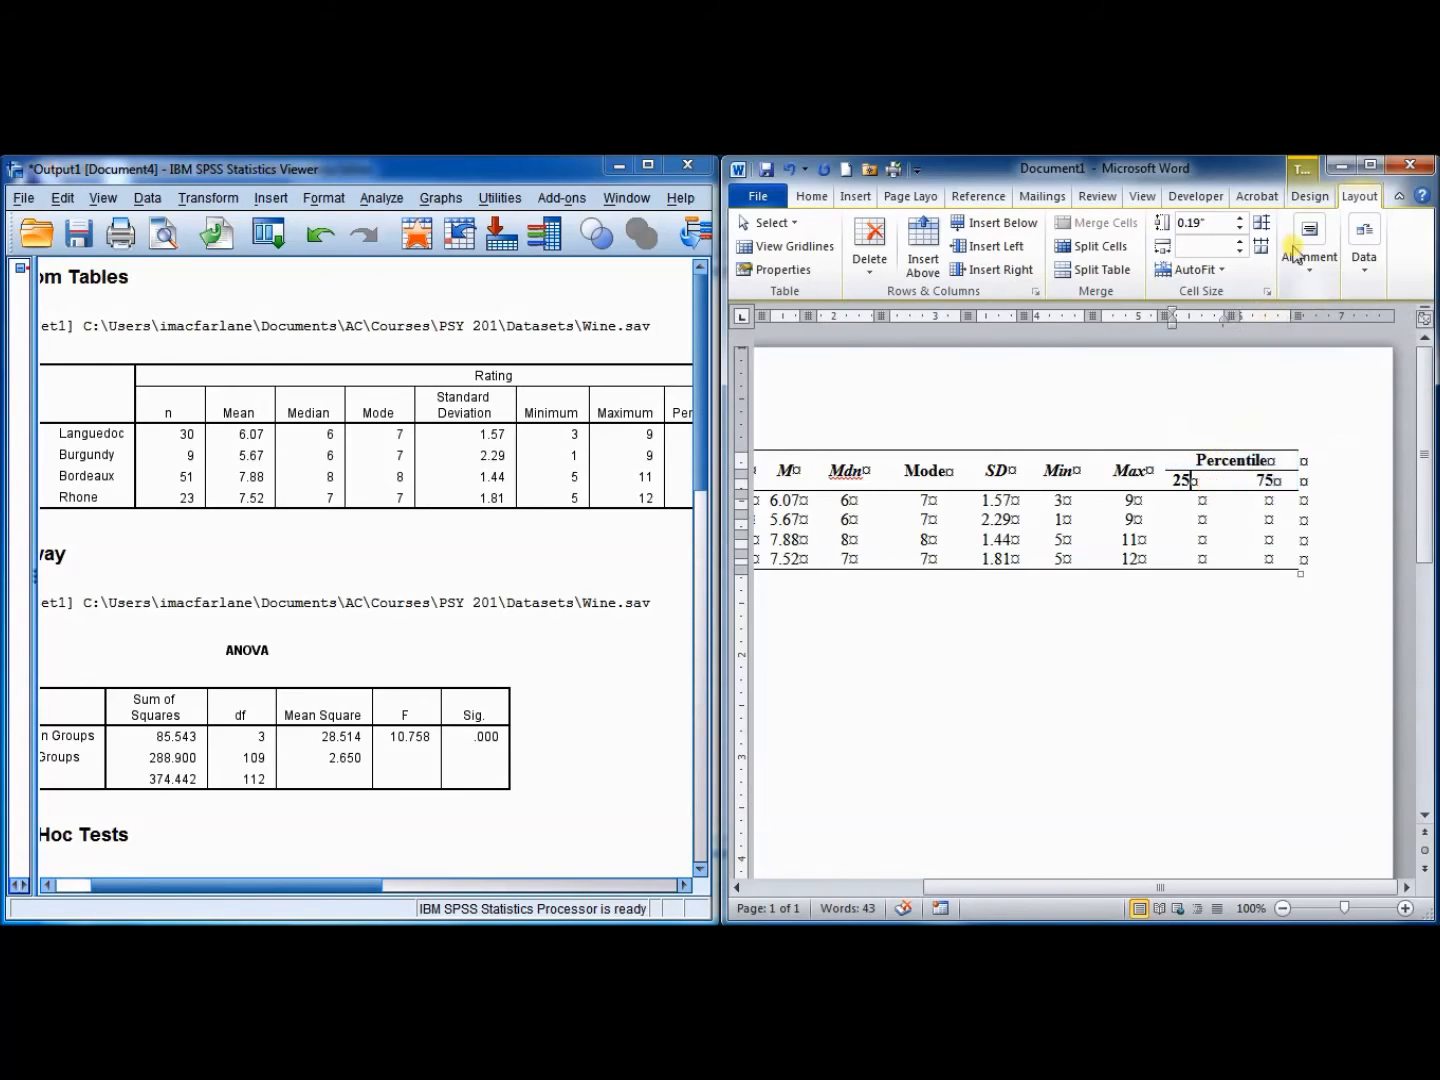
pyautogui.click(1293, 252)
pyautogui.click(1296, 334)
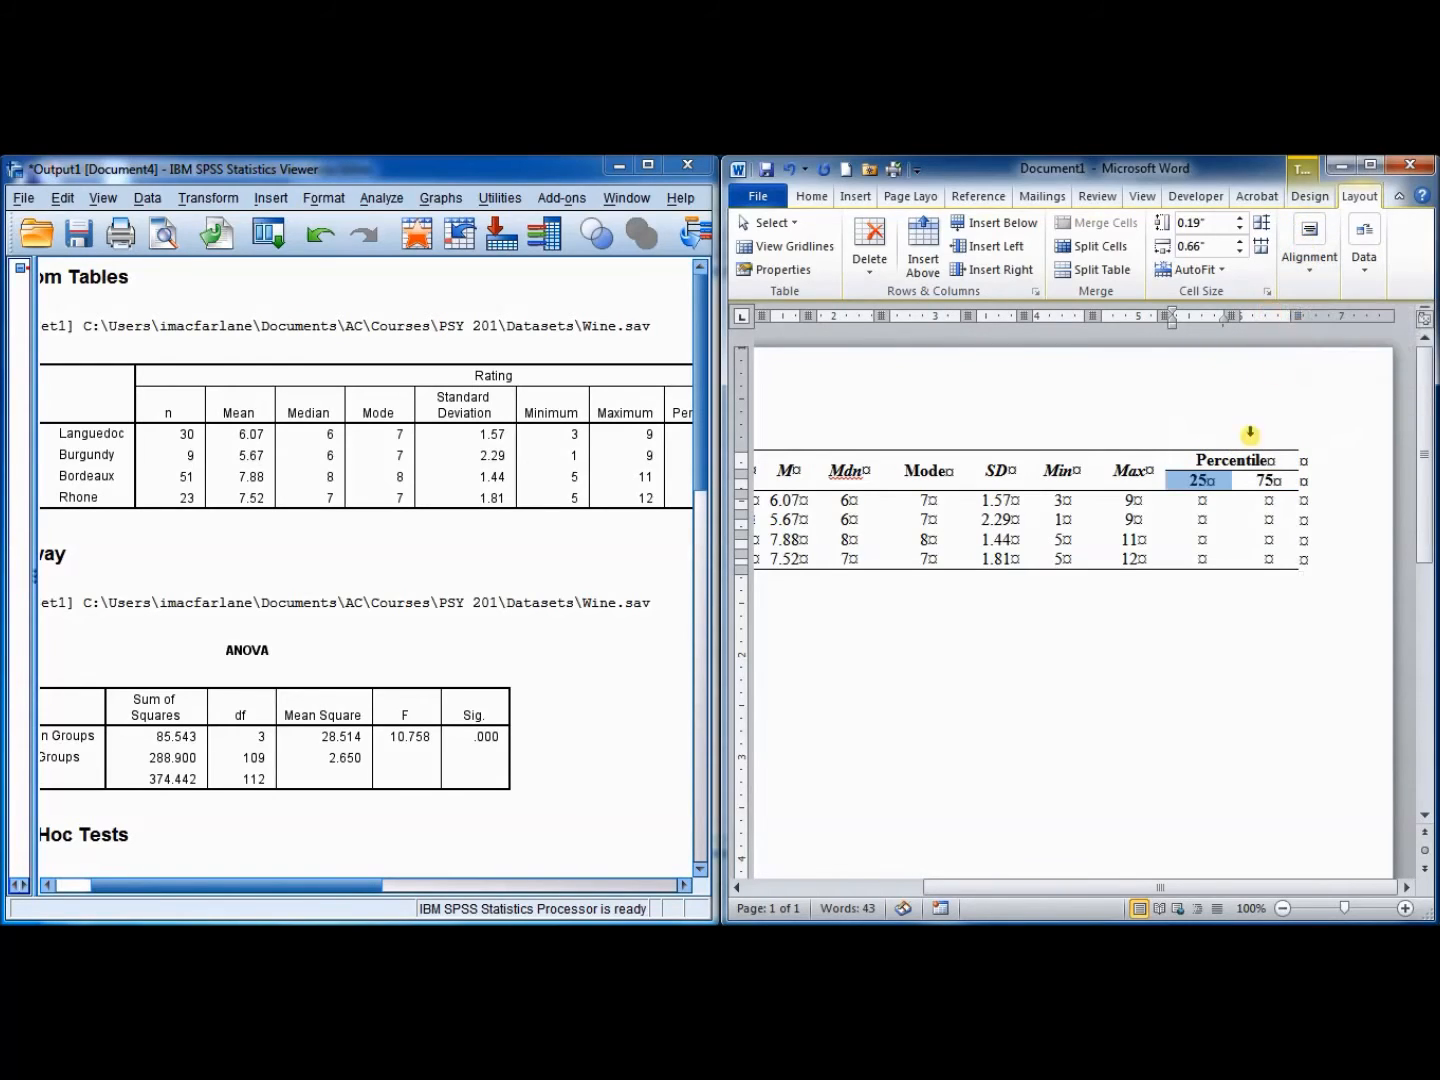
# Enter 5 and 7 as the 25th and 75th percentiles for both Languedoc and Burgundy, following the SPSS output
pyautogui.click(1203, 506)
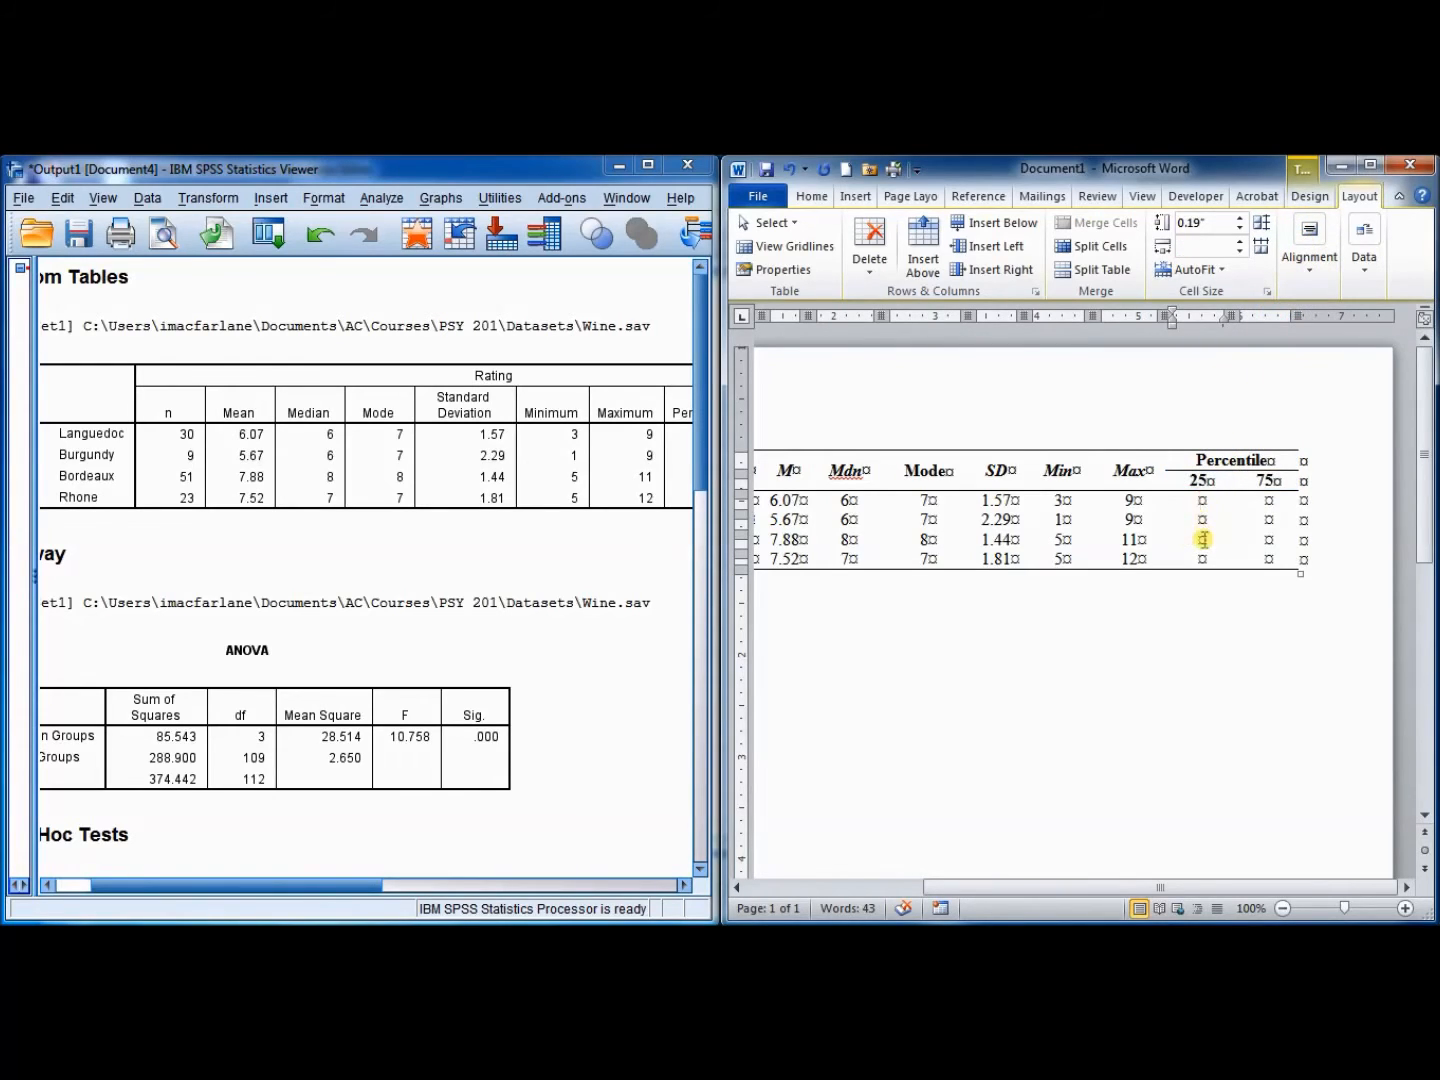
pyautogui.moveTo(318, 884); pyautogui.dragTo(500, 884)
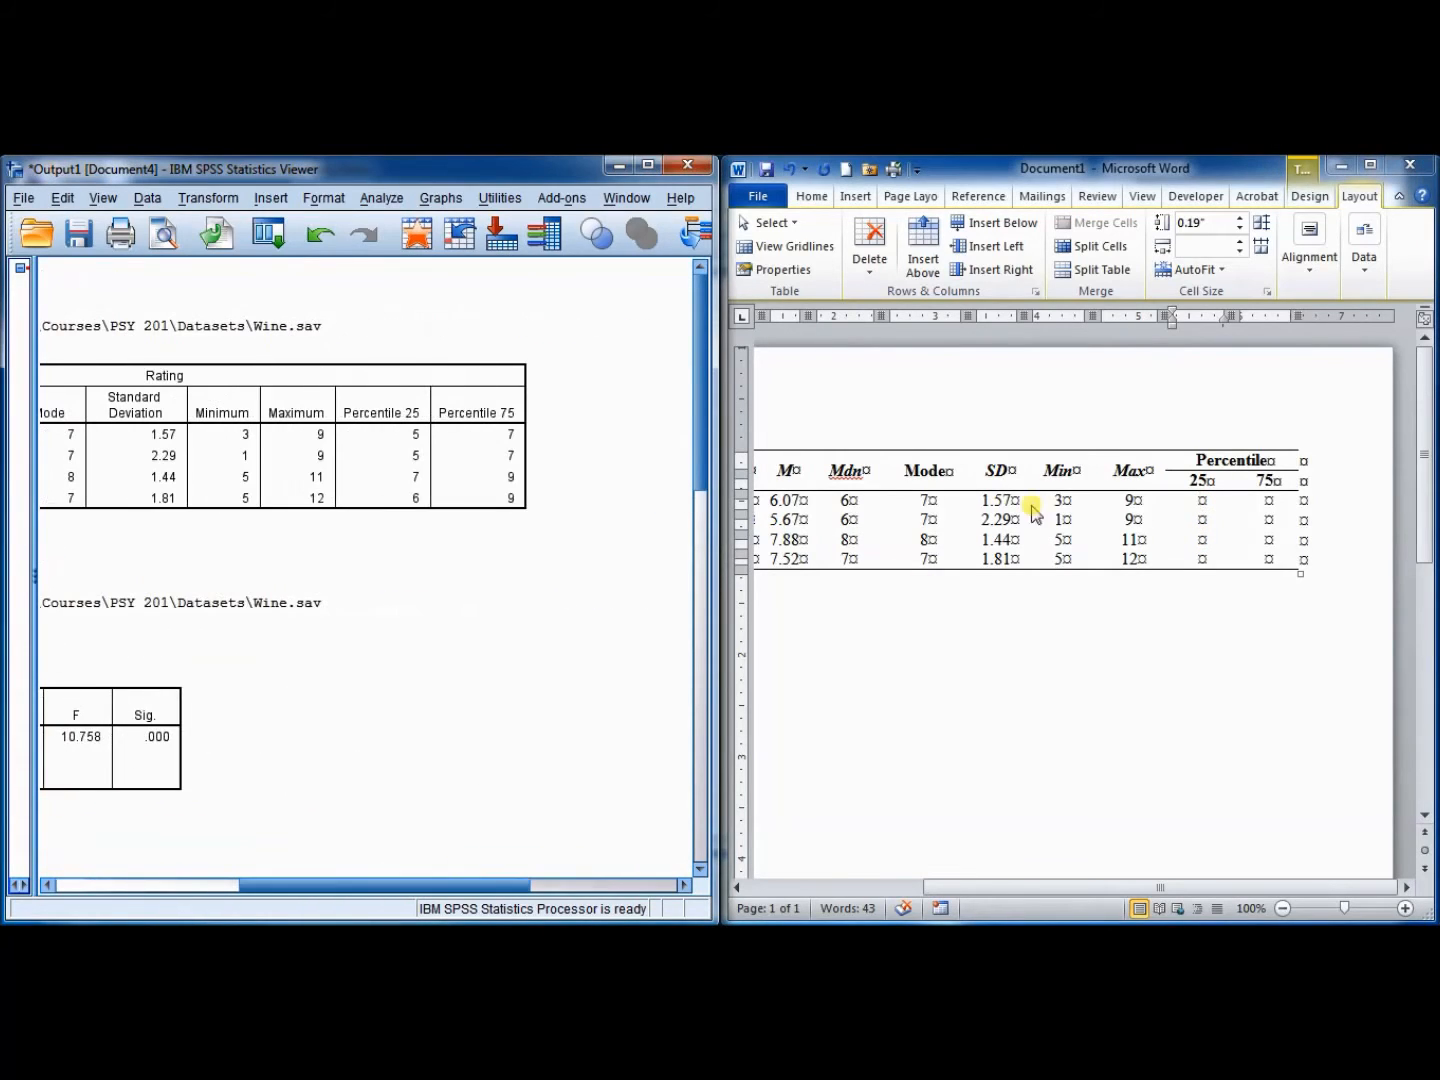
pyautogui.write('5')
pyautogui.press('Tab')
pyautogui.write('7')
pyautogui.press('Down')
pyautogui.write('7')
pyautogui.click(1199, 519)
# Enter the 25th and 75th percentiles as 7 and 9 for Bordeaux and 6 and 9 for Rhone
pyautogui.press('Down')
pyautogui.write('7')
pyautogui.press('Tab')
pyautogui.write('9')
pyautogui.press('Down')
pyautogui.write('9')
pyautogui.hotkey('shift', 'Tab')
pyautogui.write('6')
# Maximize the Word document and insert the label Table 1 above the table, followed by an empty line
pyautogui.moveTo(1216, 887); pyautogui.dragTo(1093, 861)
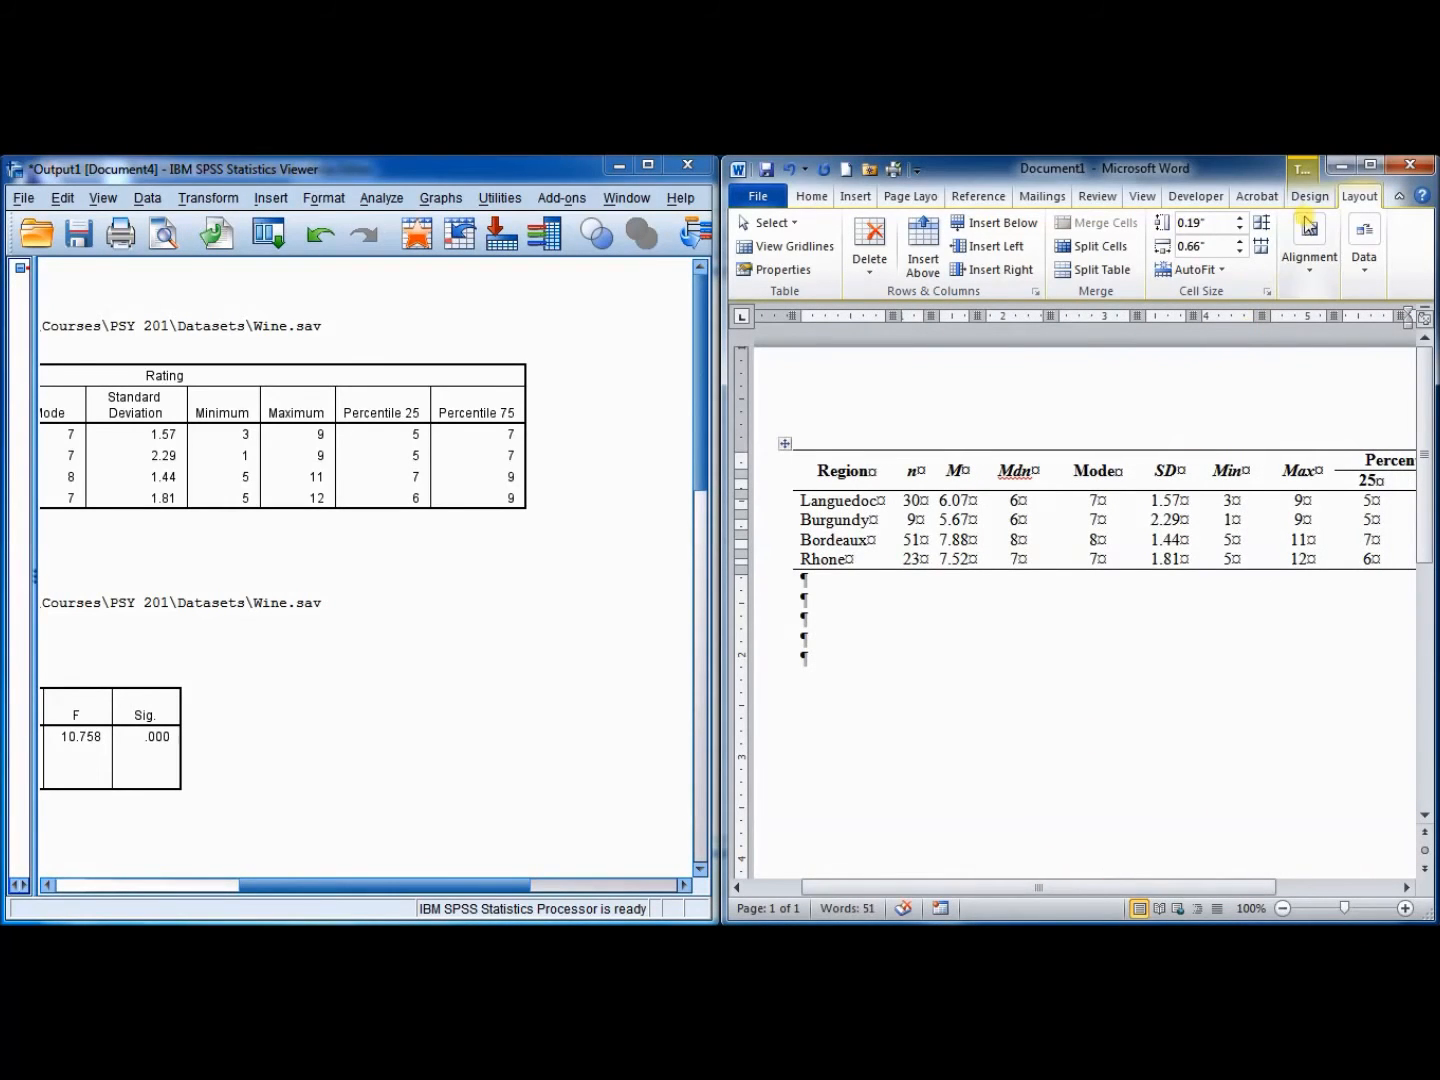
pyautogui.click(1370, 164)
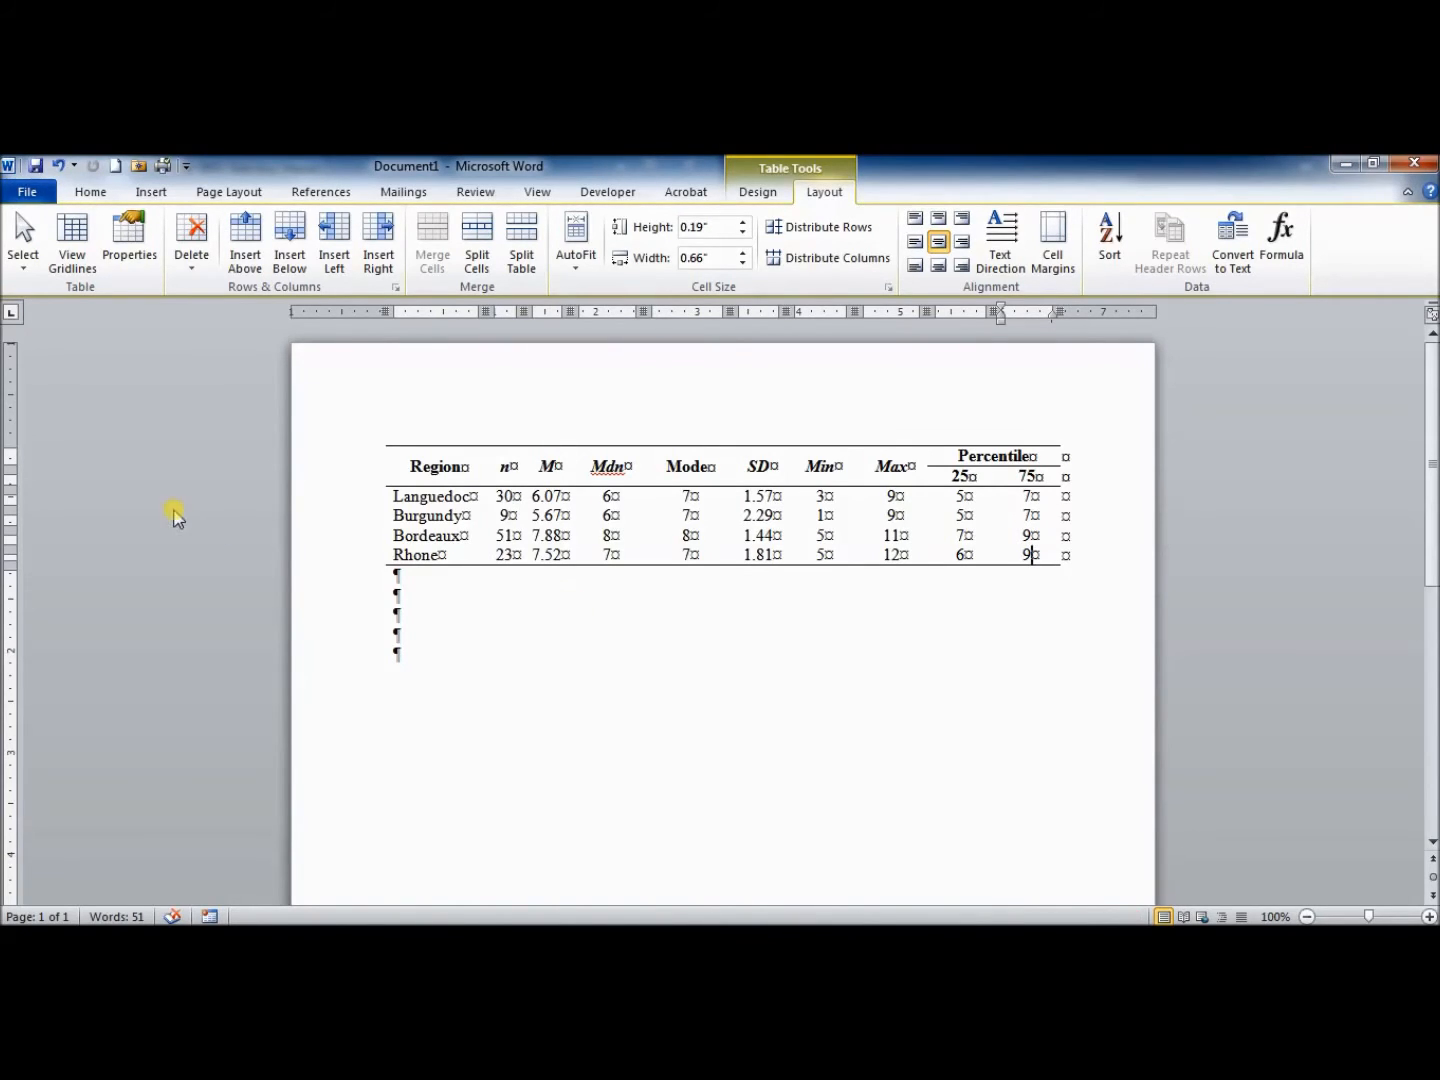
pyautogui.moveTo(385, 455)
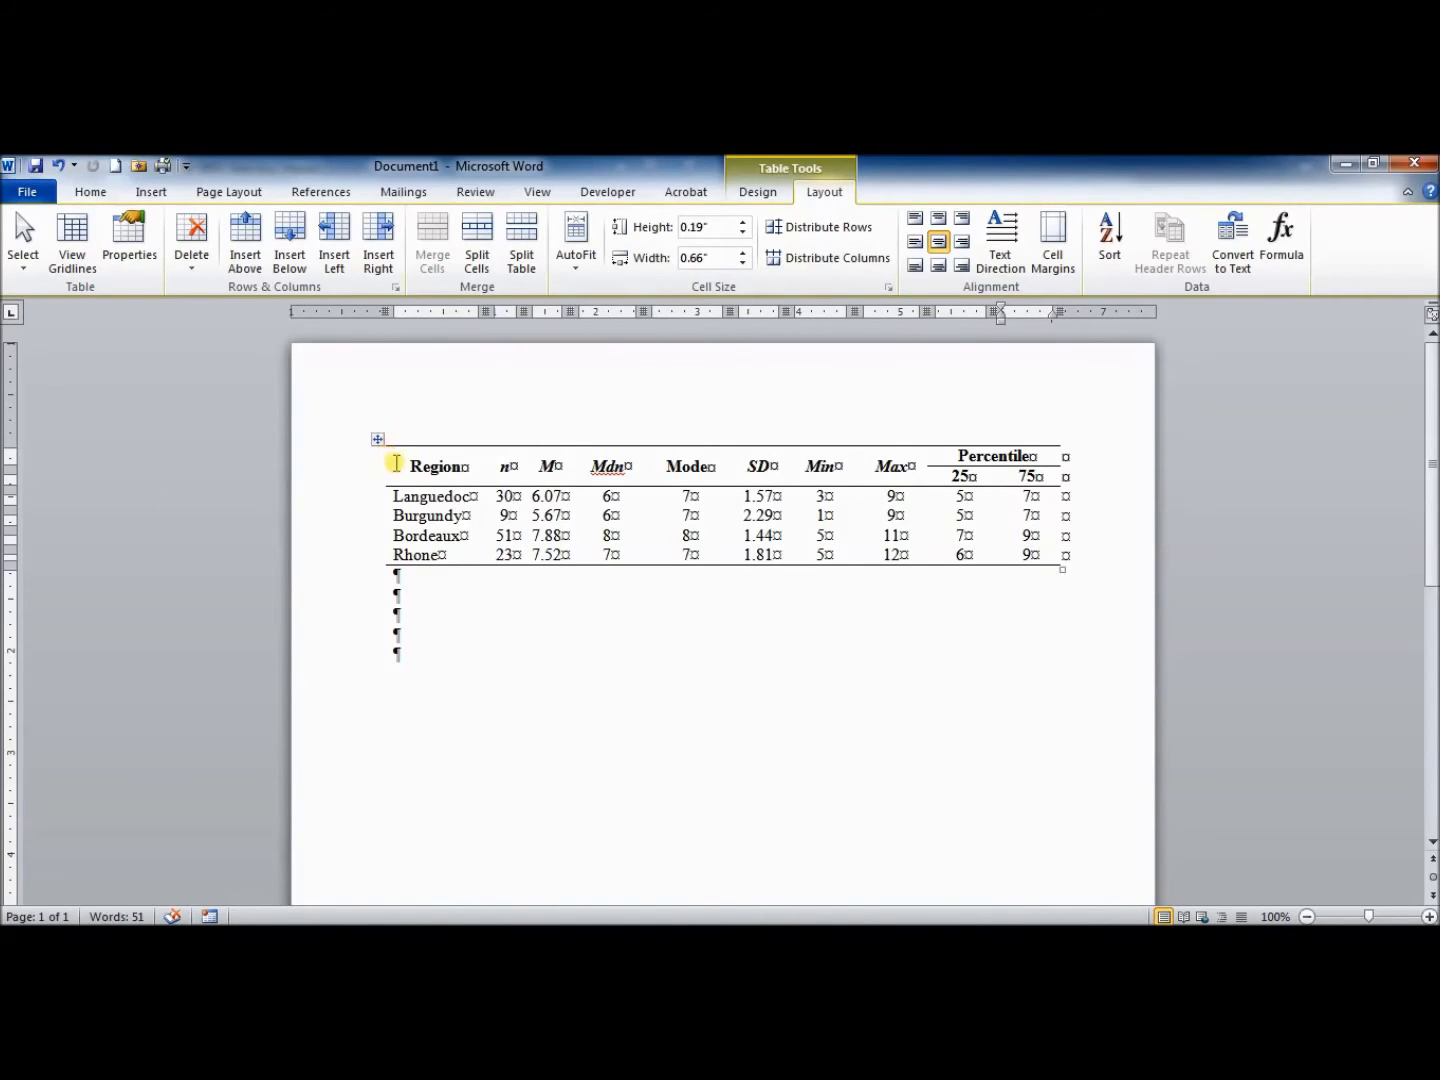
pyautogui.press('Return')
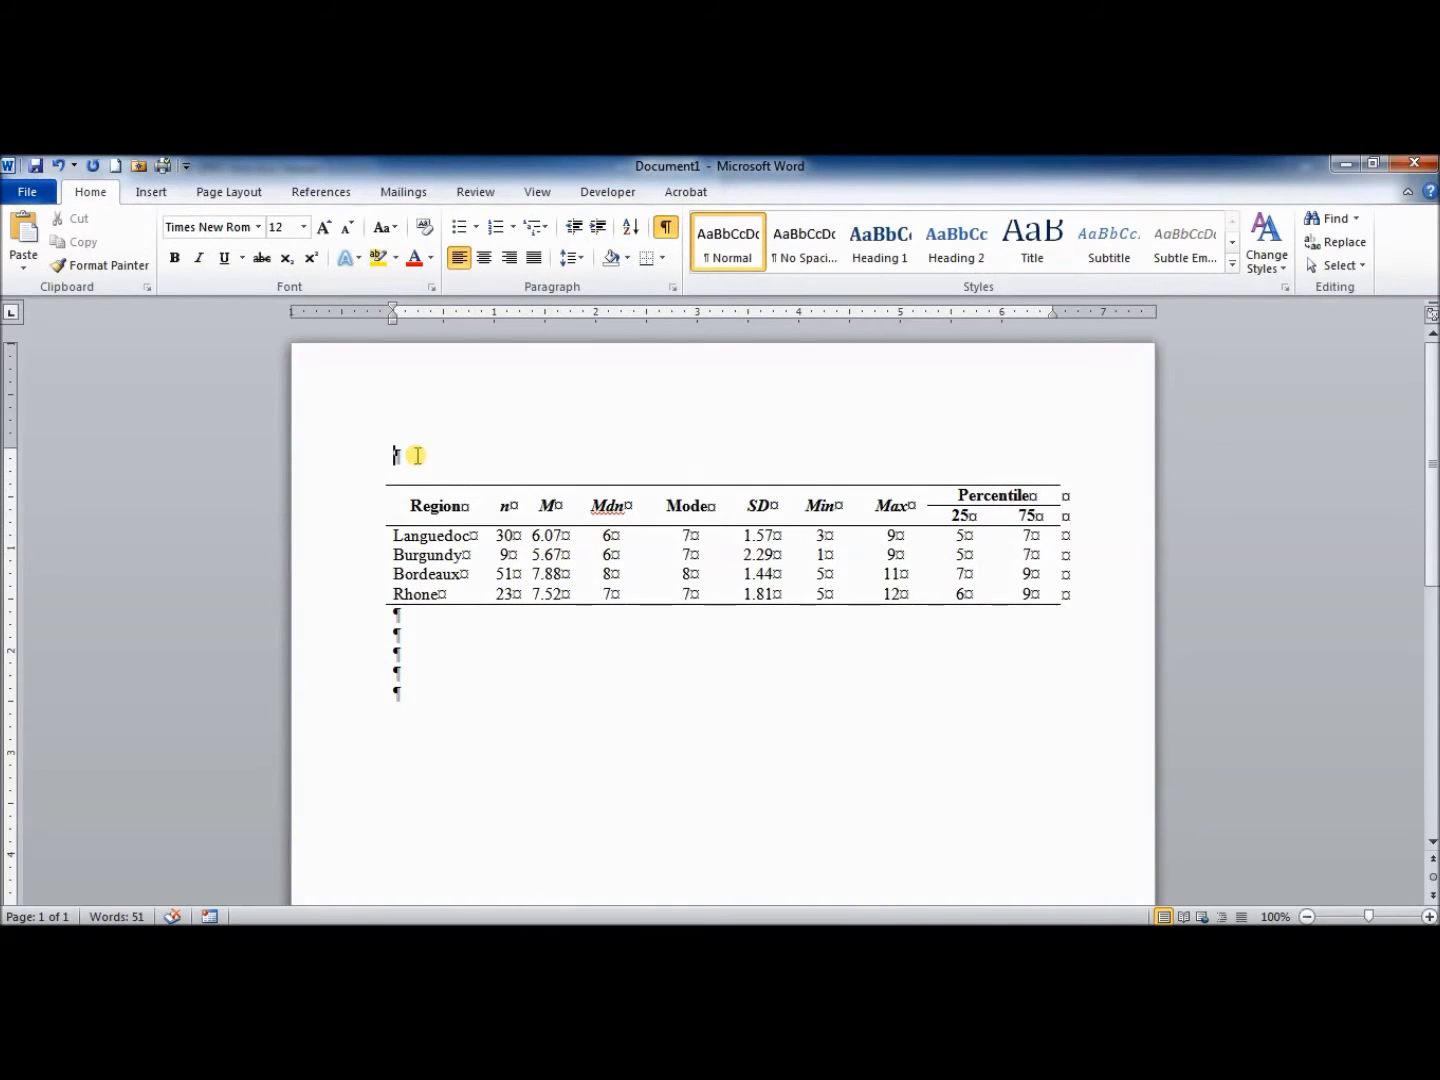
pyautogui.write('Table 1')
pyautogui.press('Return')
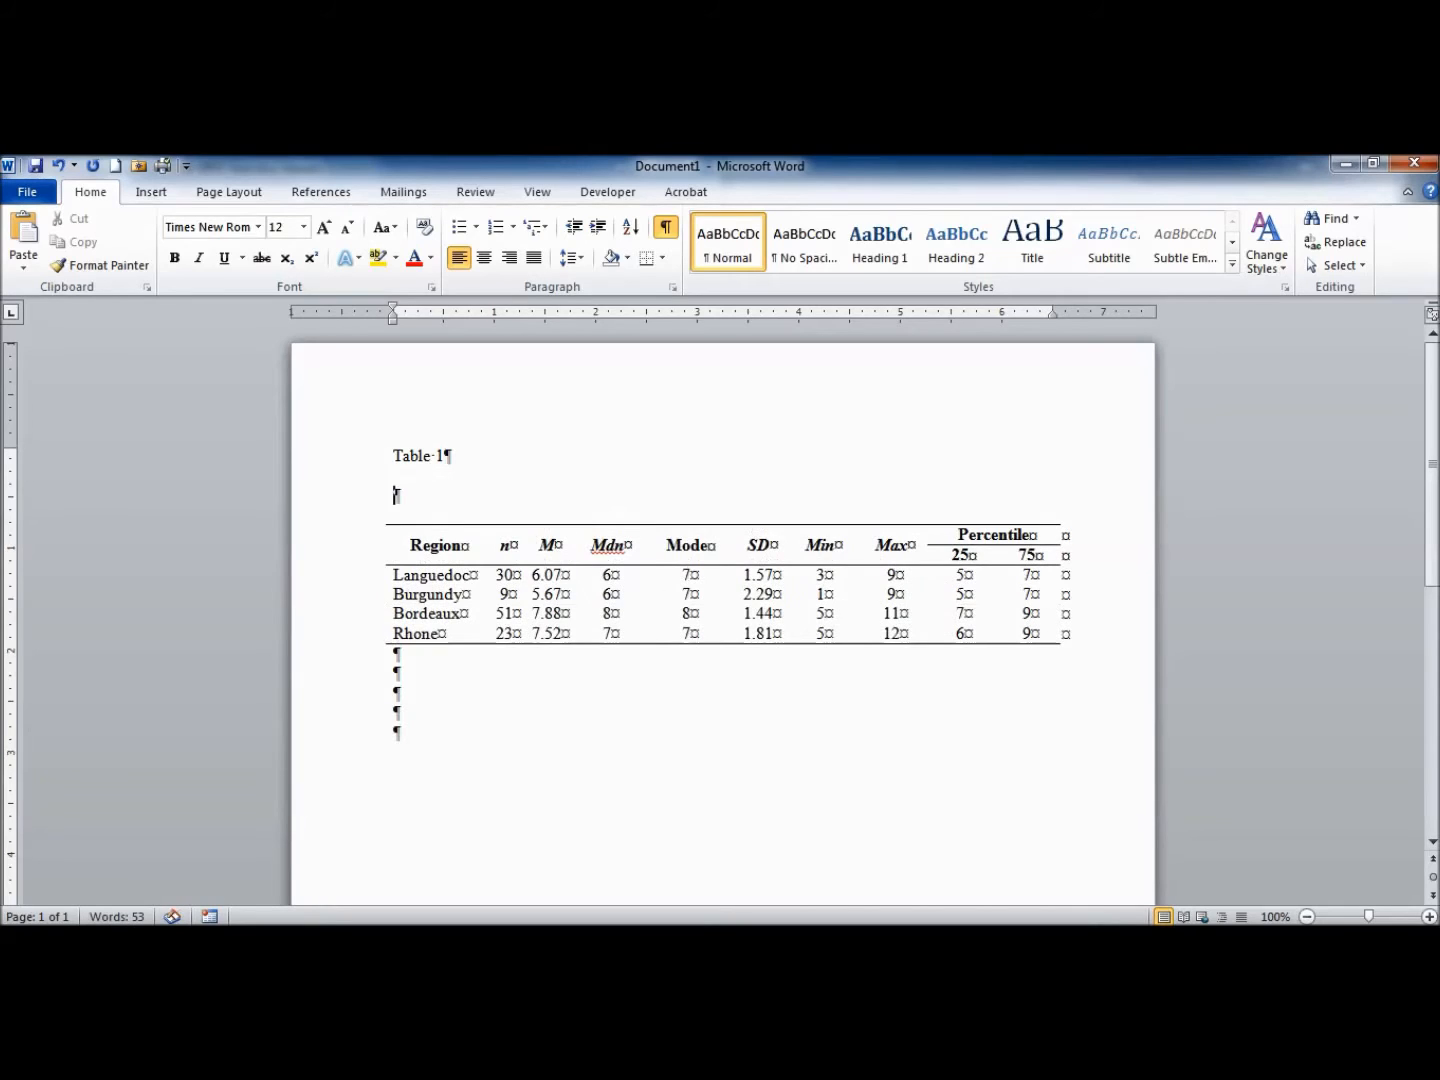
# Enter the italic title "Descriptive Statistics for Ratings of French Wines Grouped by Production Region" under the Table 1 label
pyautogui.hotkey('ctrl', 'i')
pyautogui.write('Descr')
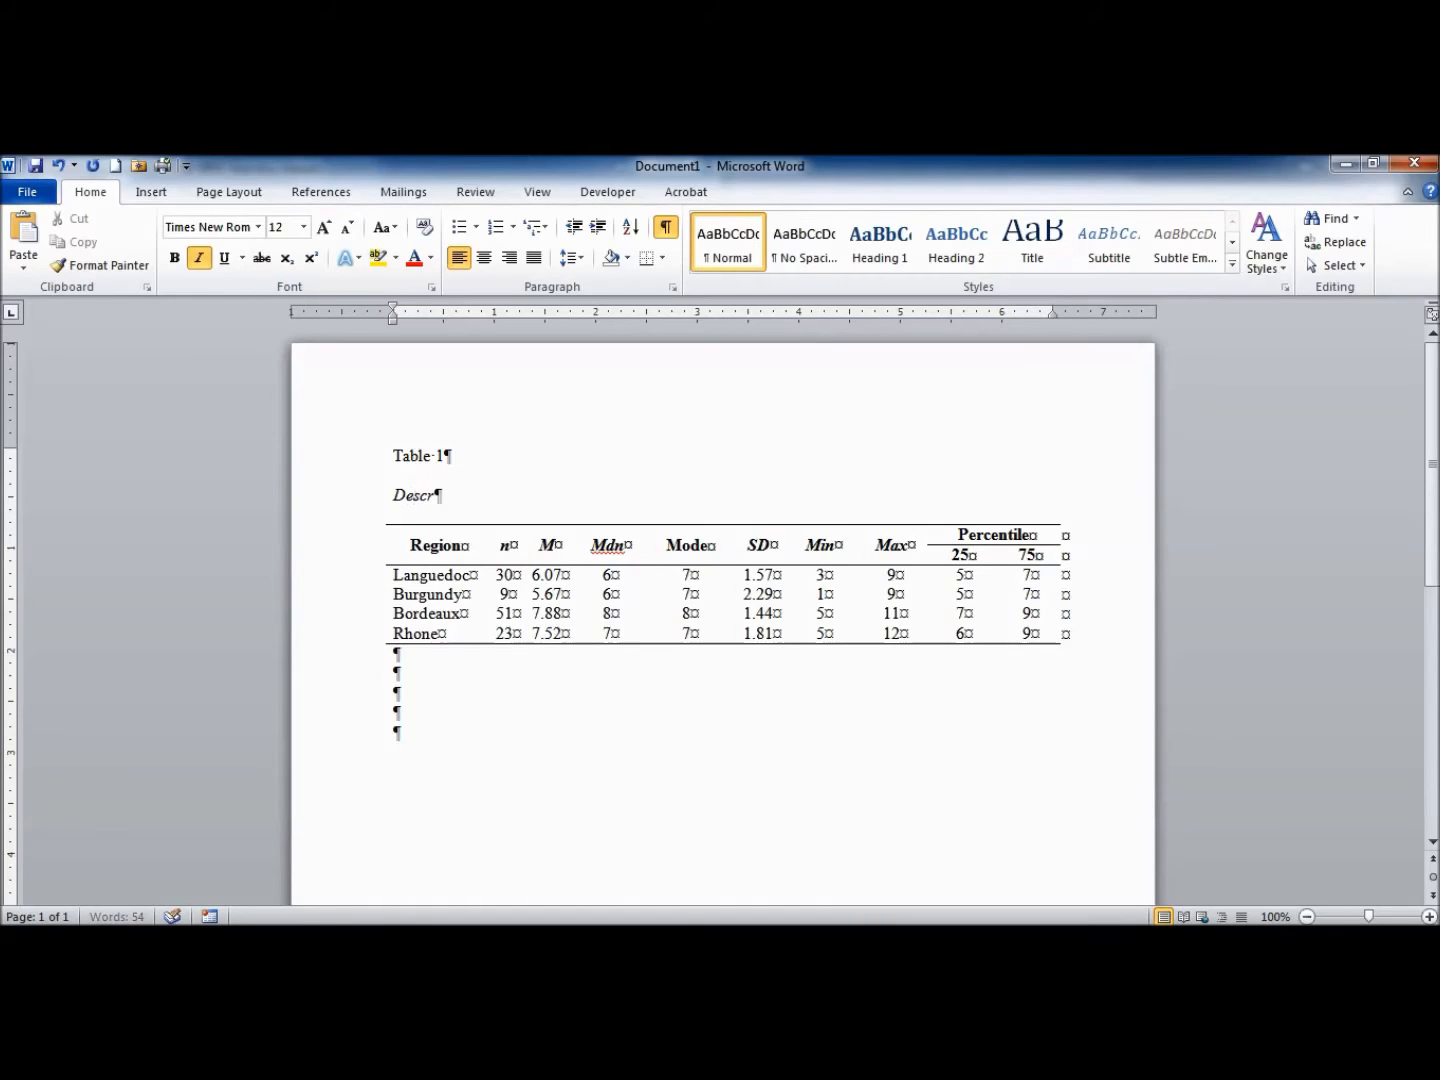
pyautogui.write('iptive Statistics for Ratin')
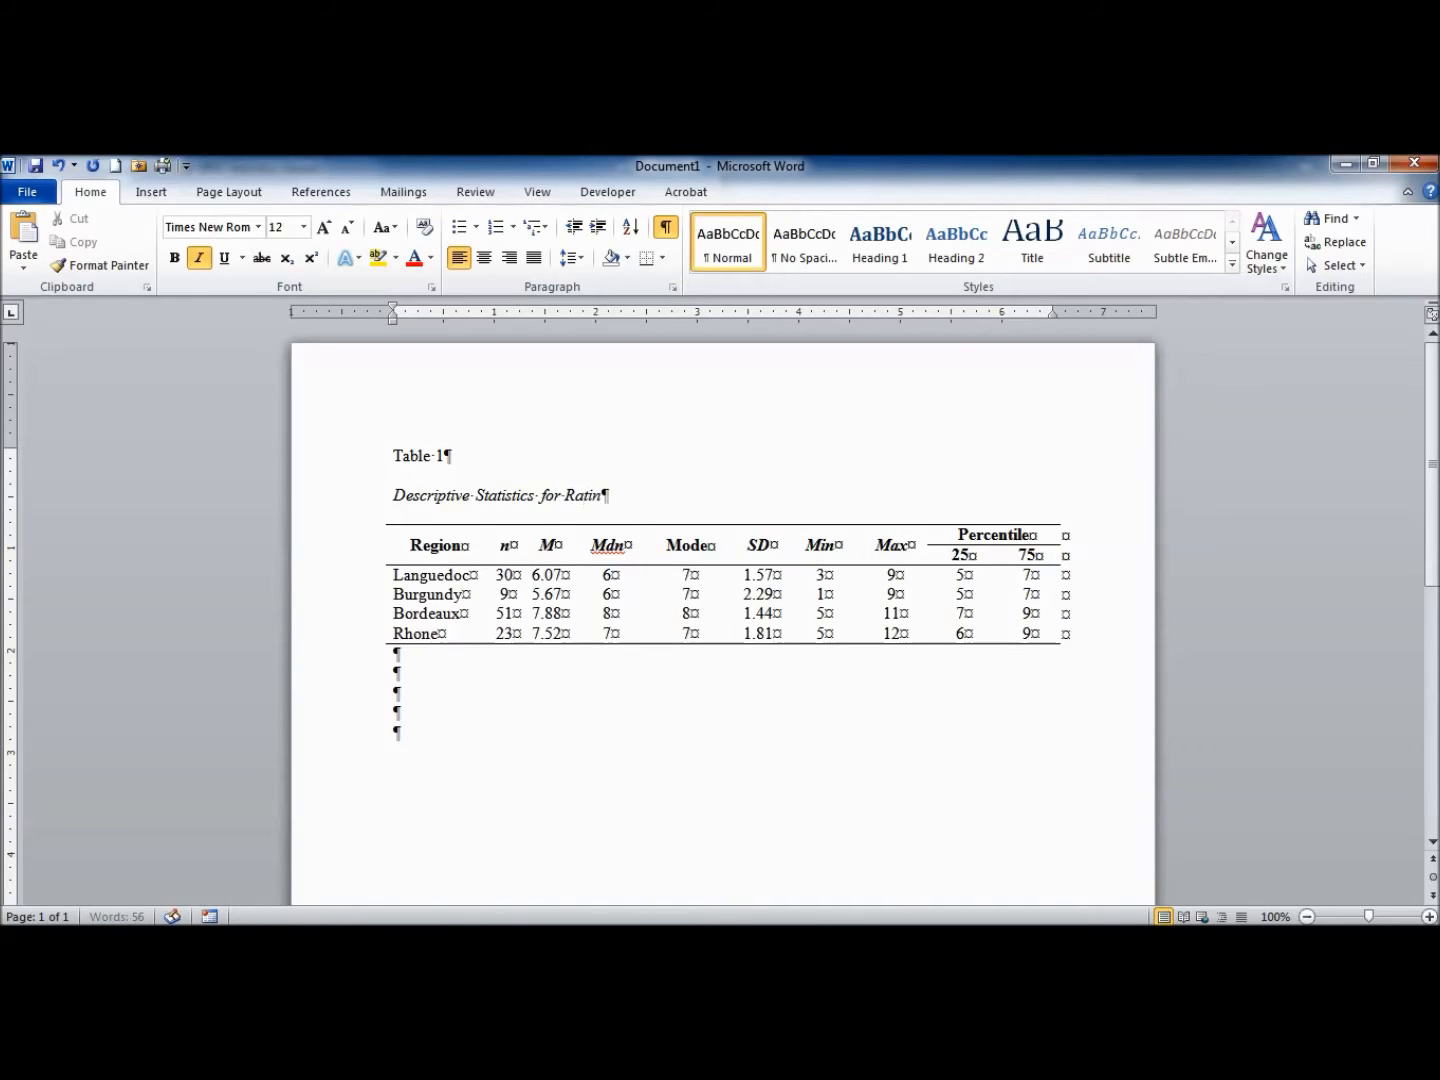
pyautogui.write('gs of French Wines ')
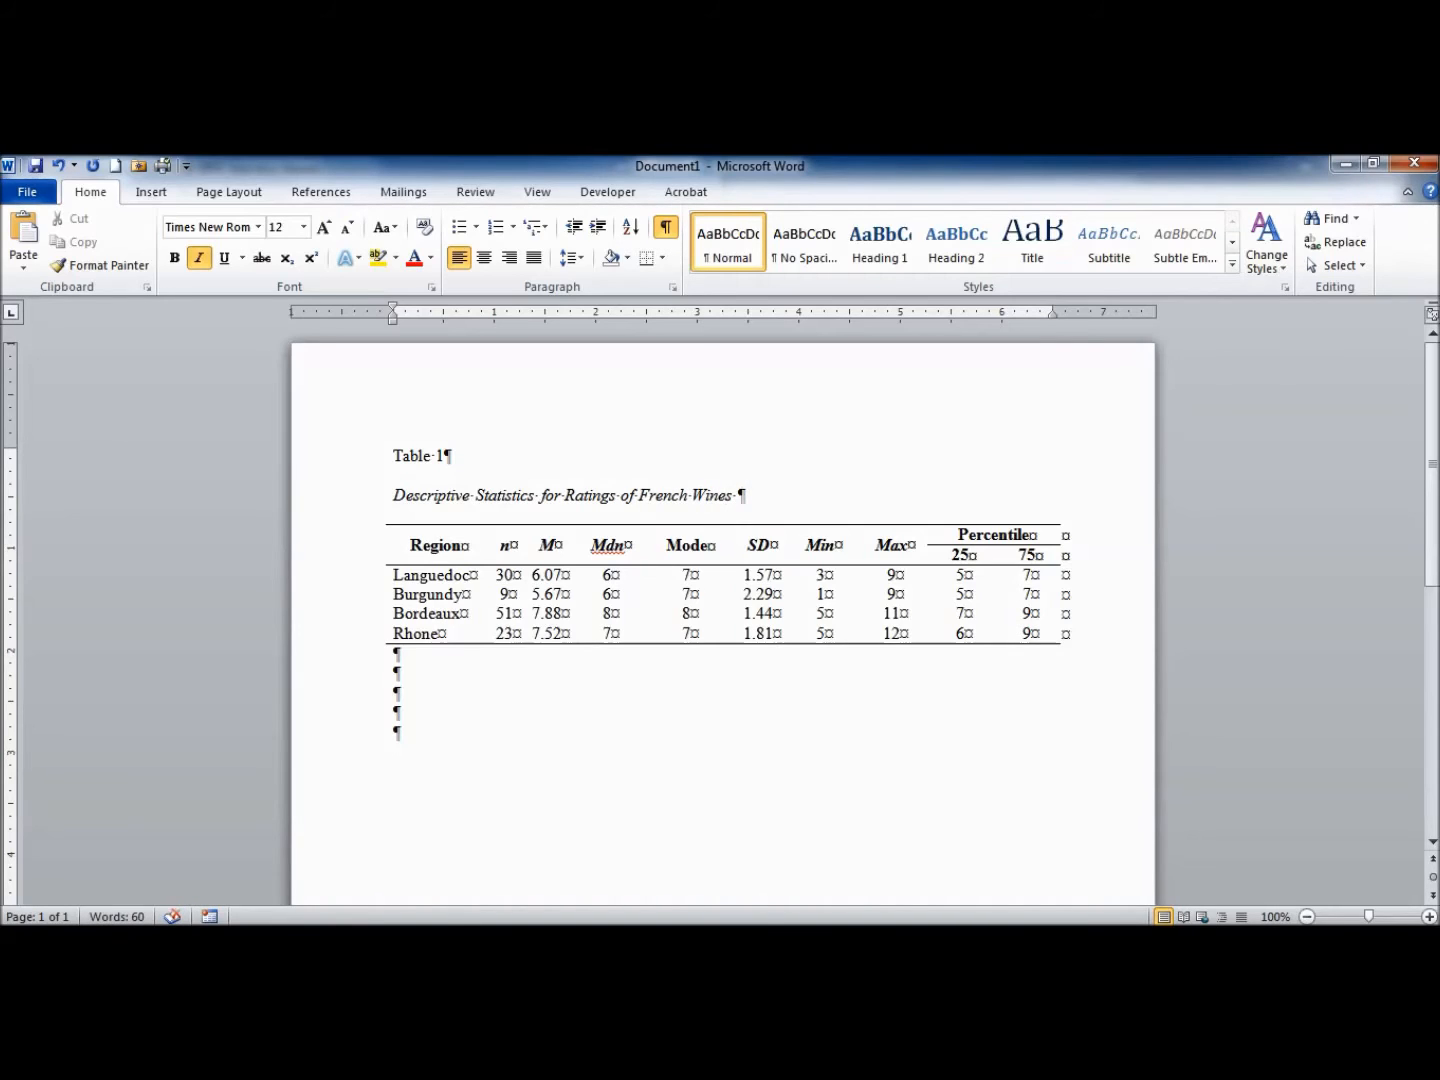
pyautogui.write('Grouped by Production Region')
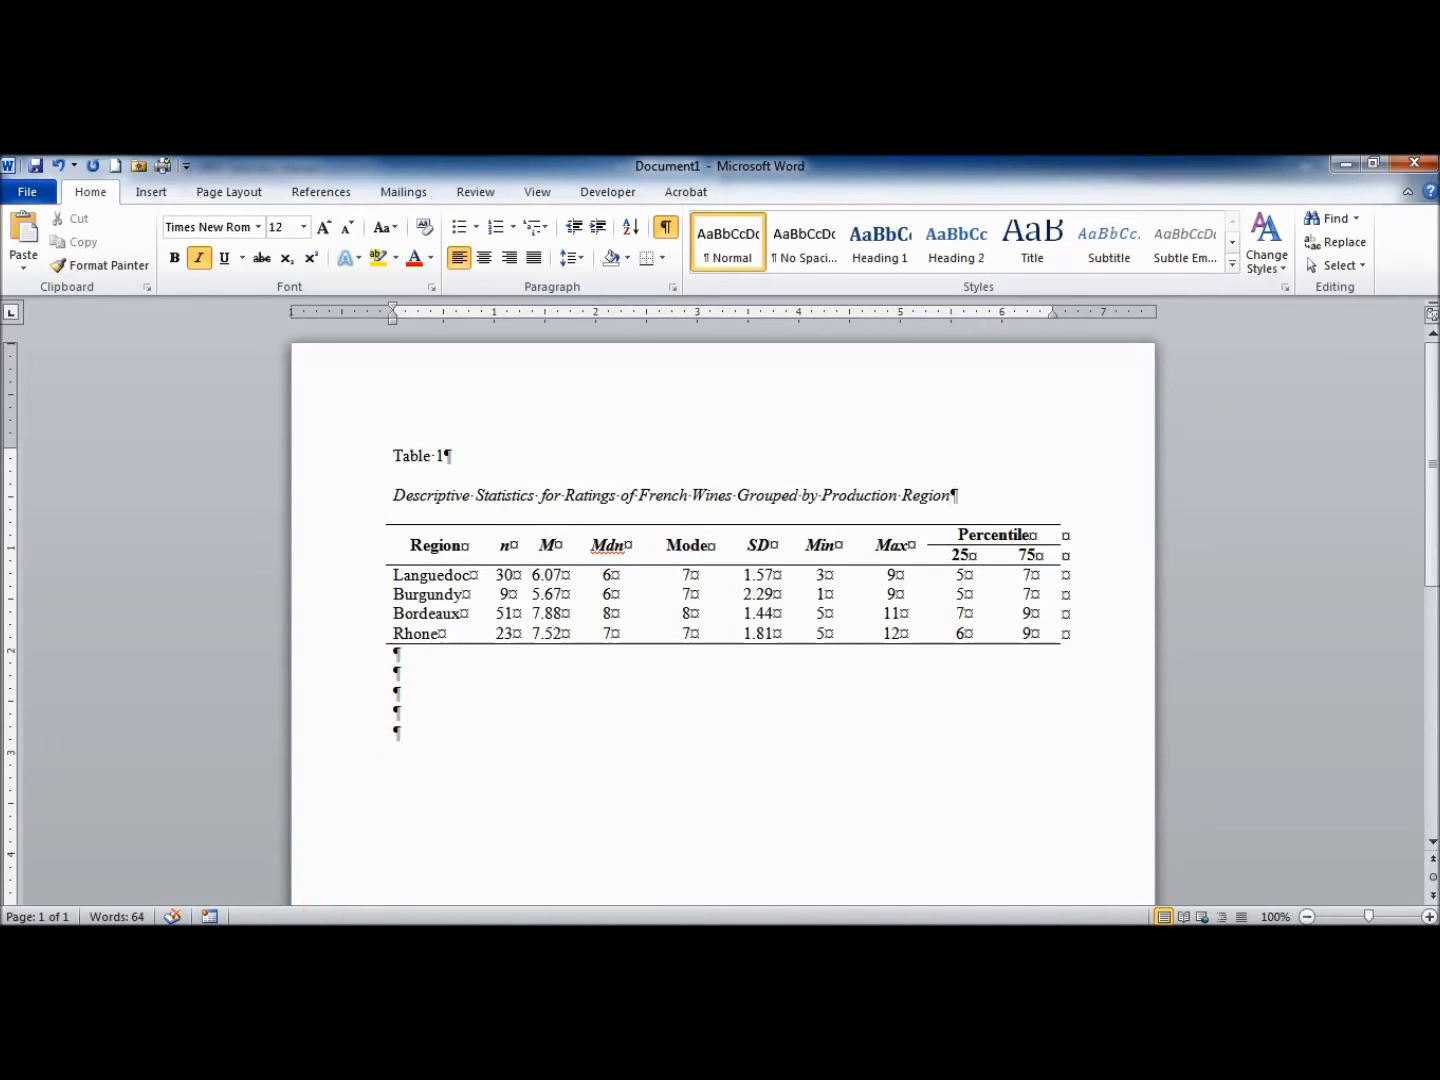
# Switch to the SPSS output and examine the ANOVA table's sums of squares, df, mean squares, F and significance
pyautogui.moveTo(312, 912)
pyautogui.click(357, 847)
pyautogui.moveTo(405, 885); pyautogui.dragTo(222, 885)
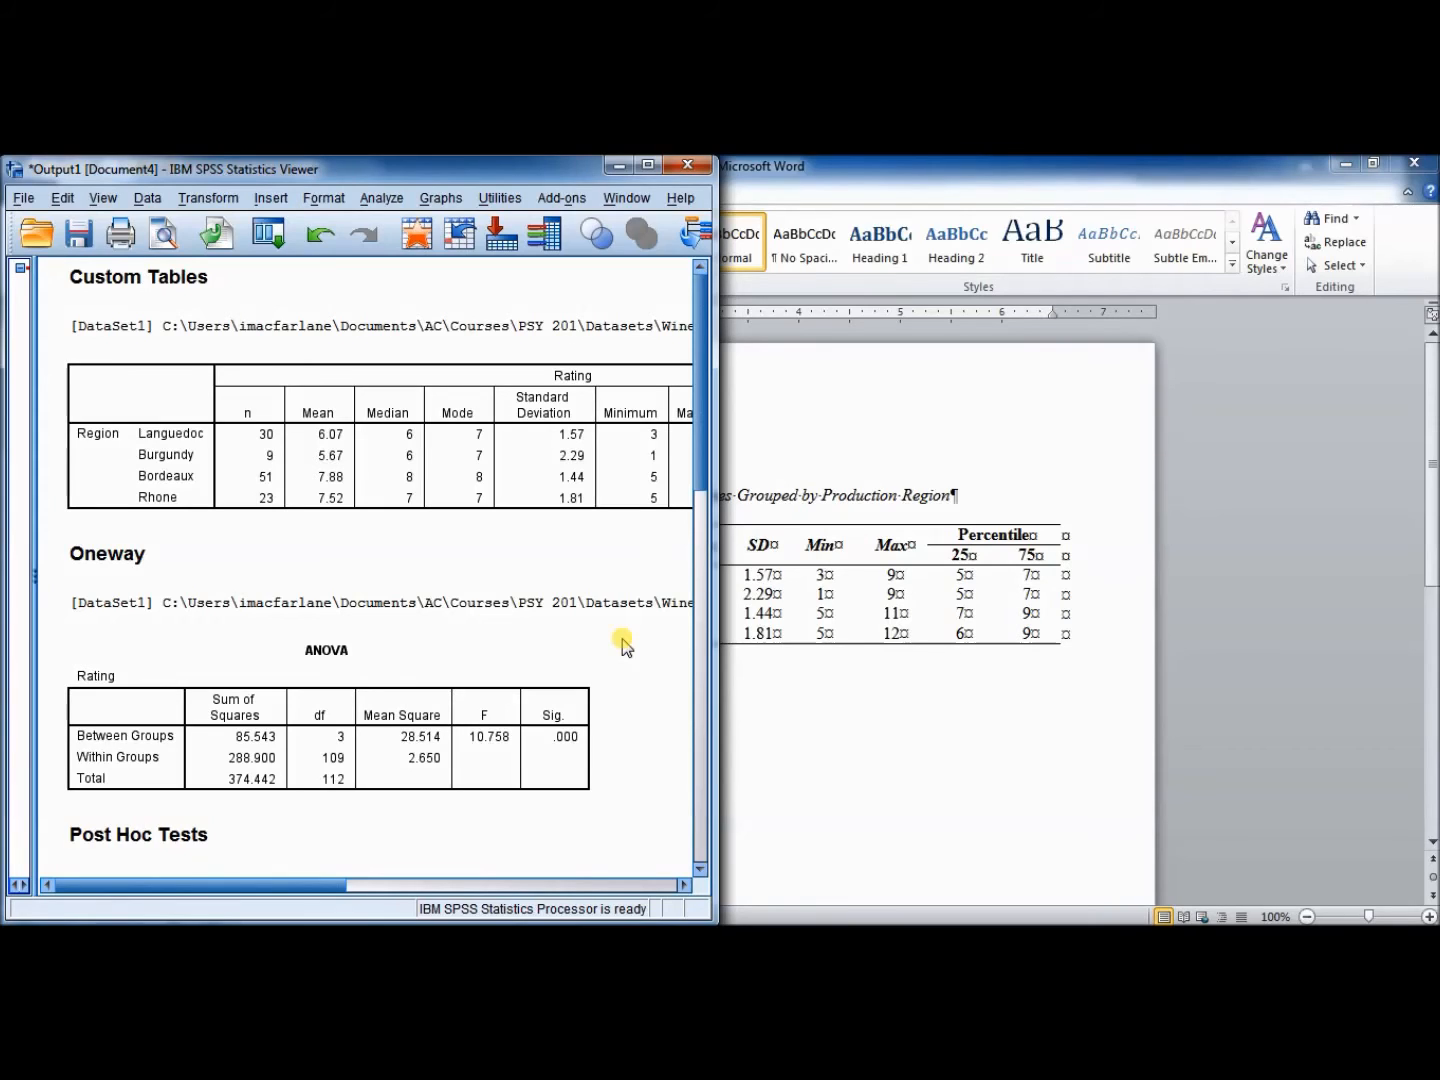
pyautogui.click(224, 457)
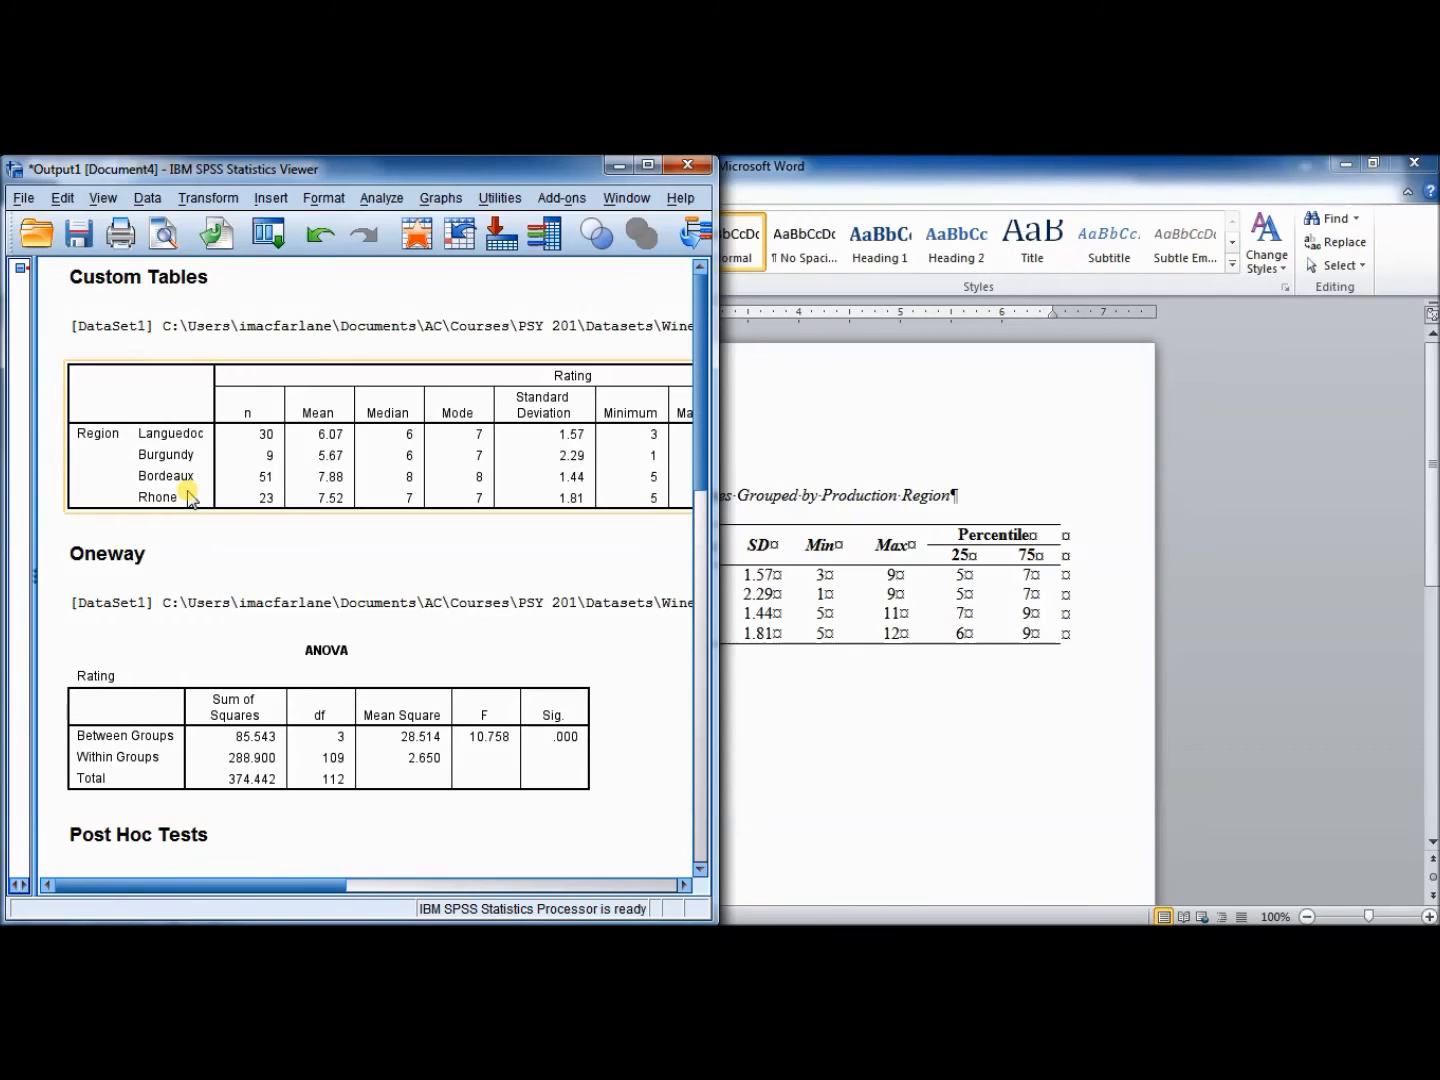
pyautogui.click(211, 668)
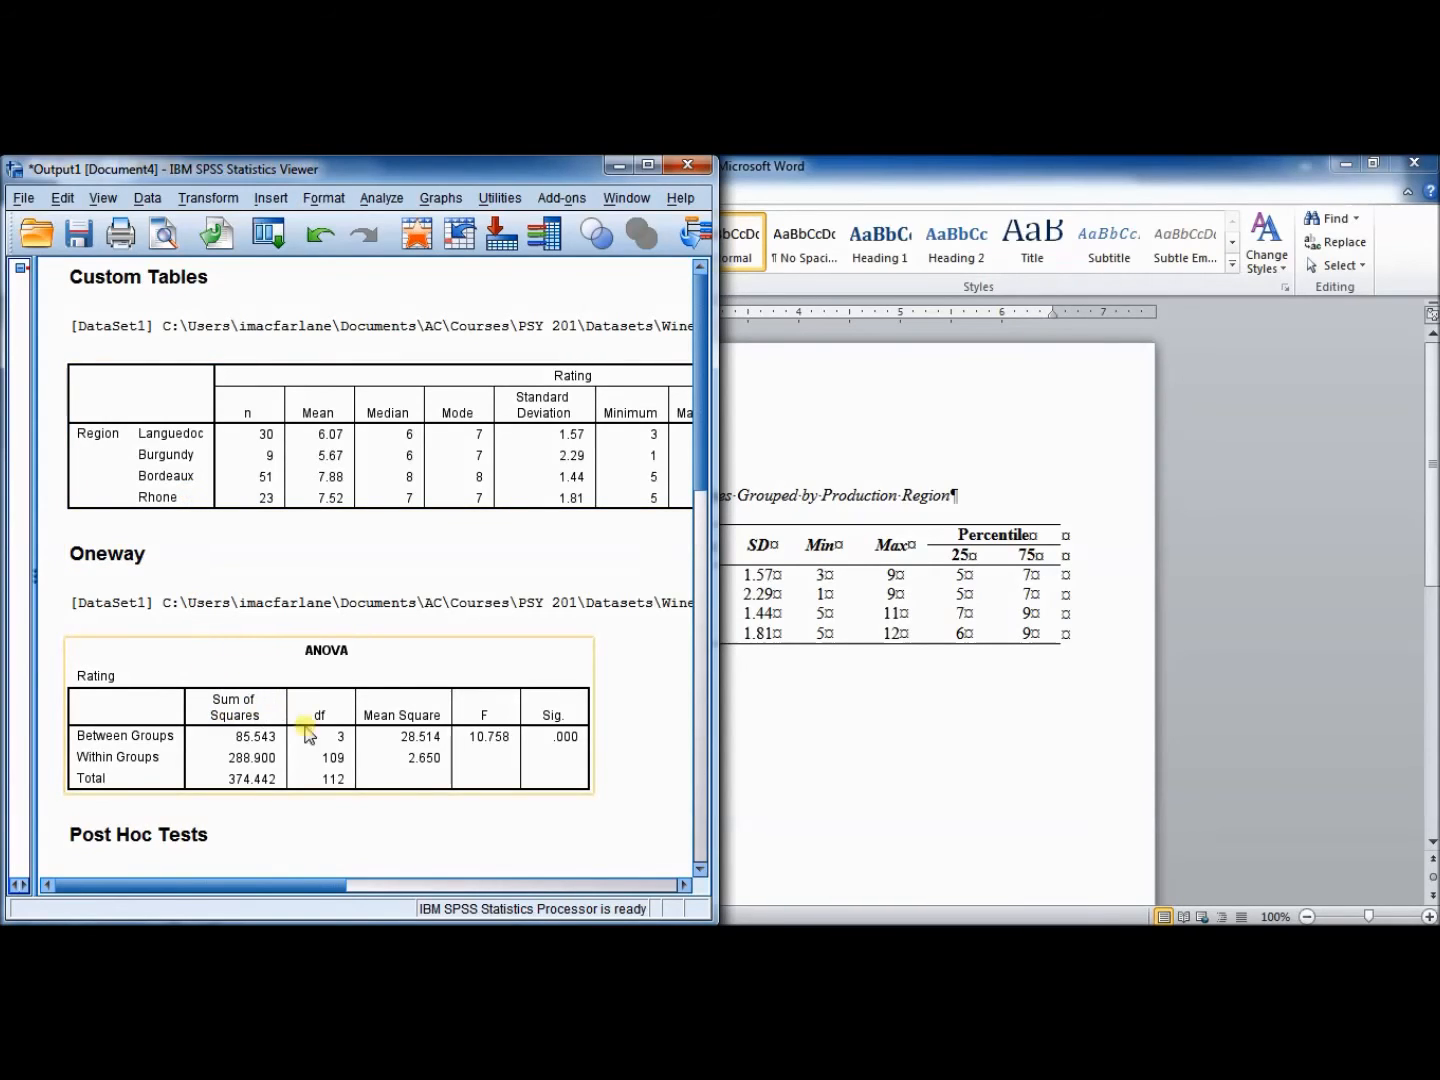
pyautogui.click(410, 800)
pyautogui.click(525, 780)
pyautogui.click(618, 735)
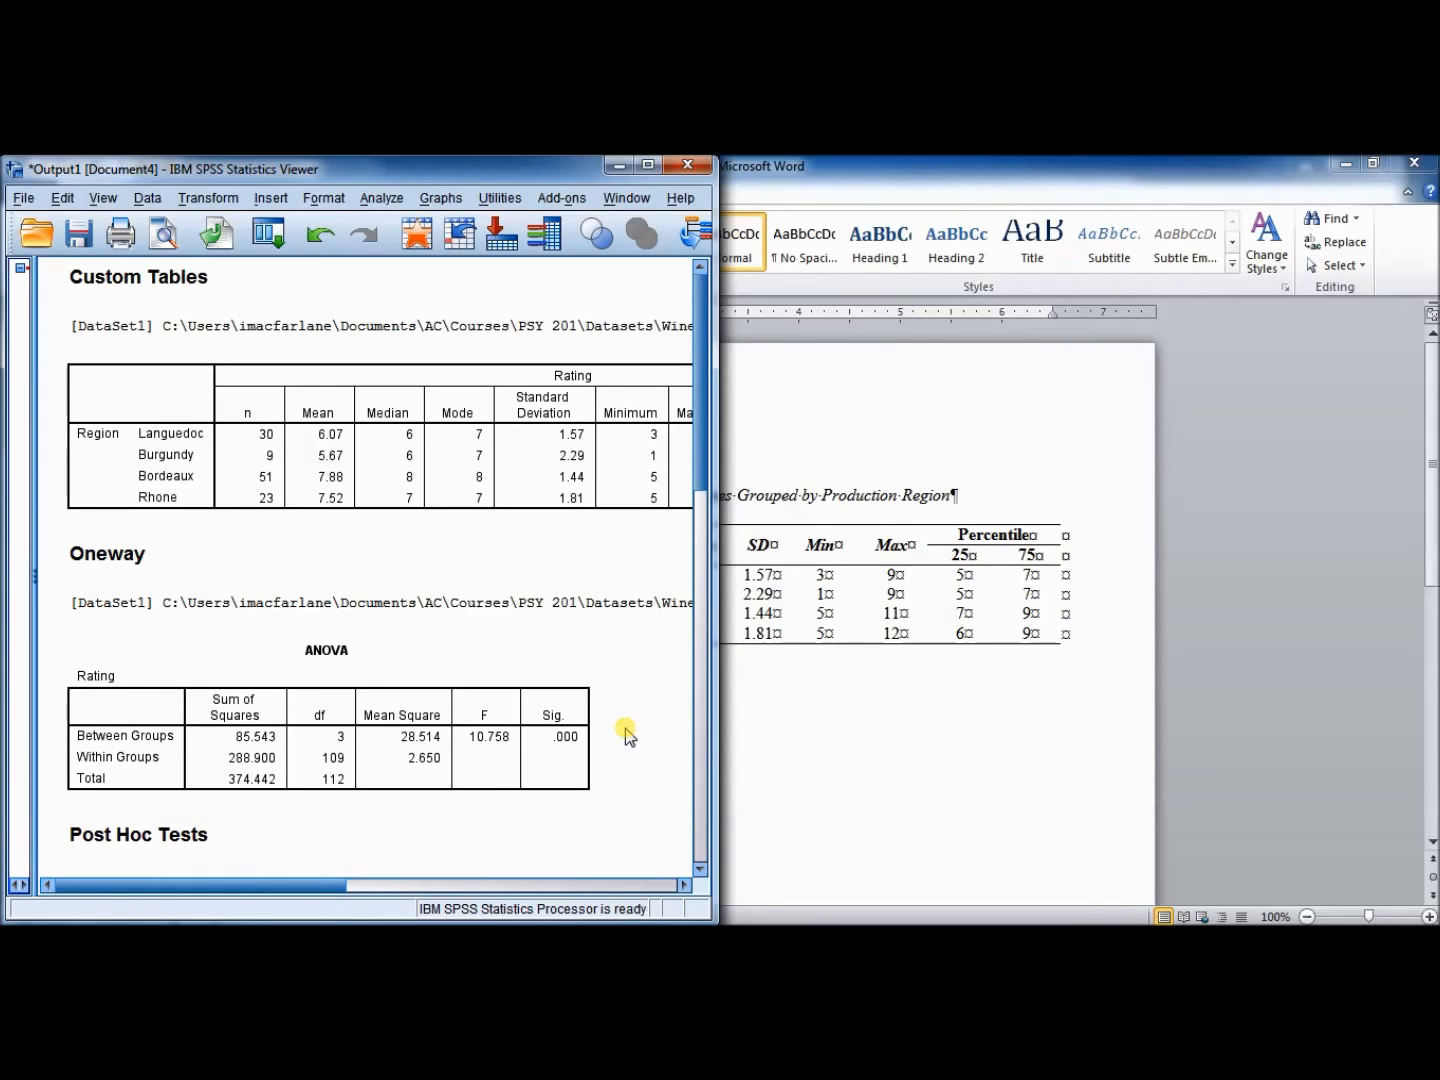
pyautogui.click(560, 736)
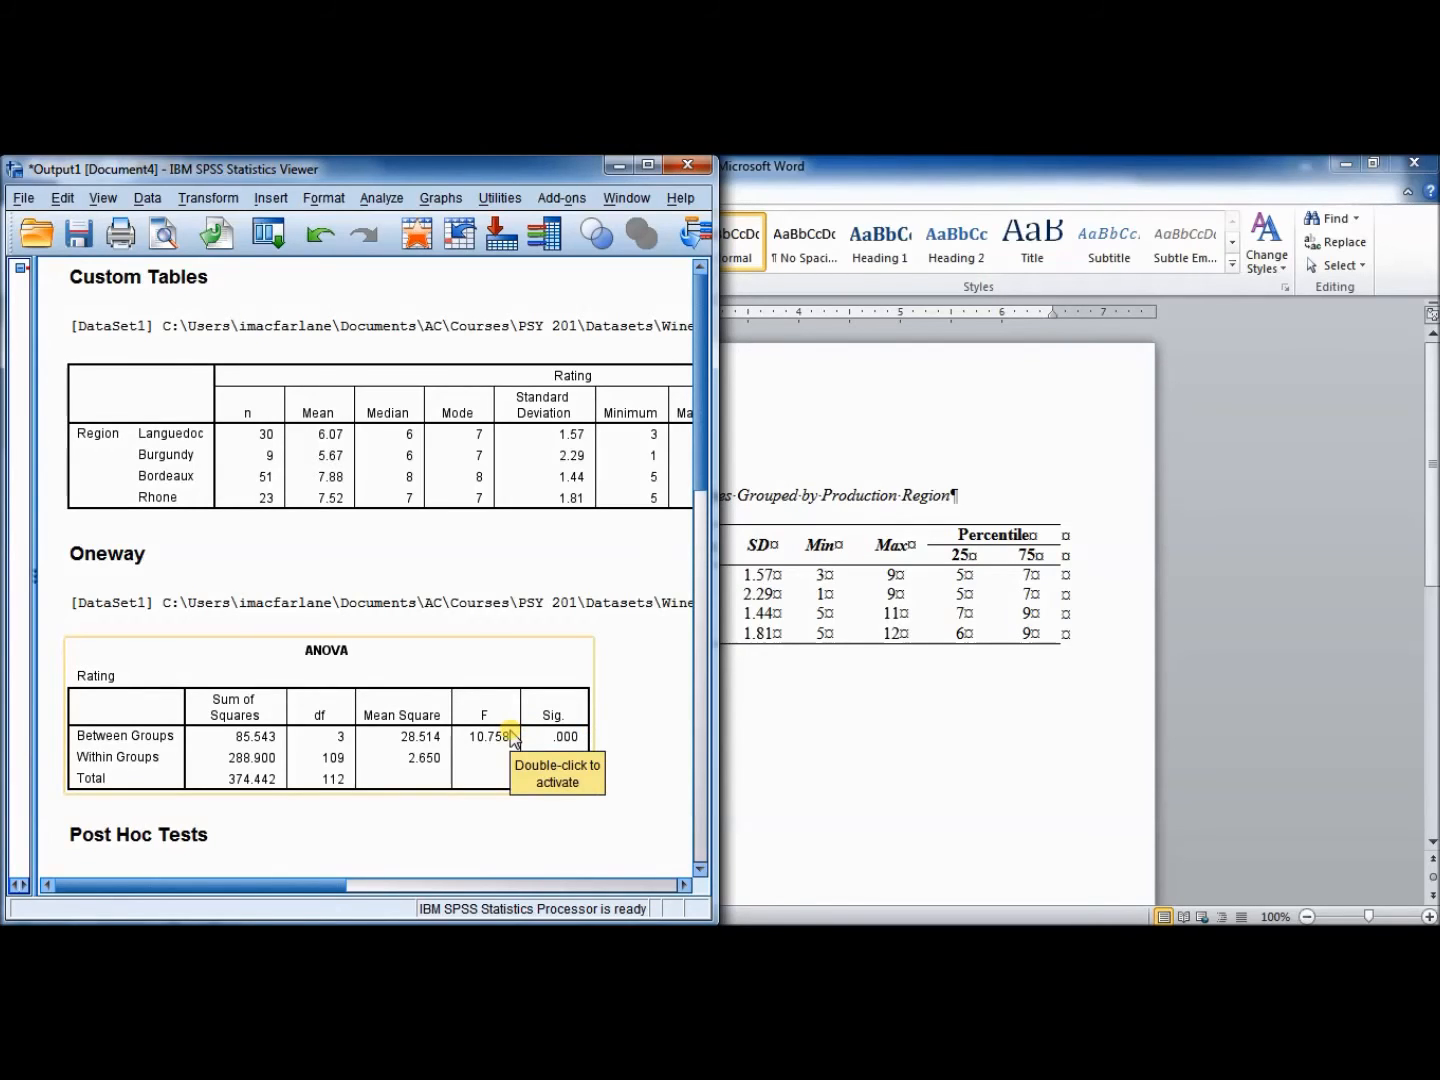
pyautogui.click(630, 733)
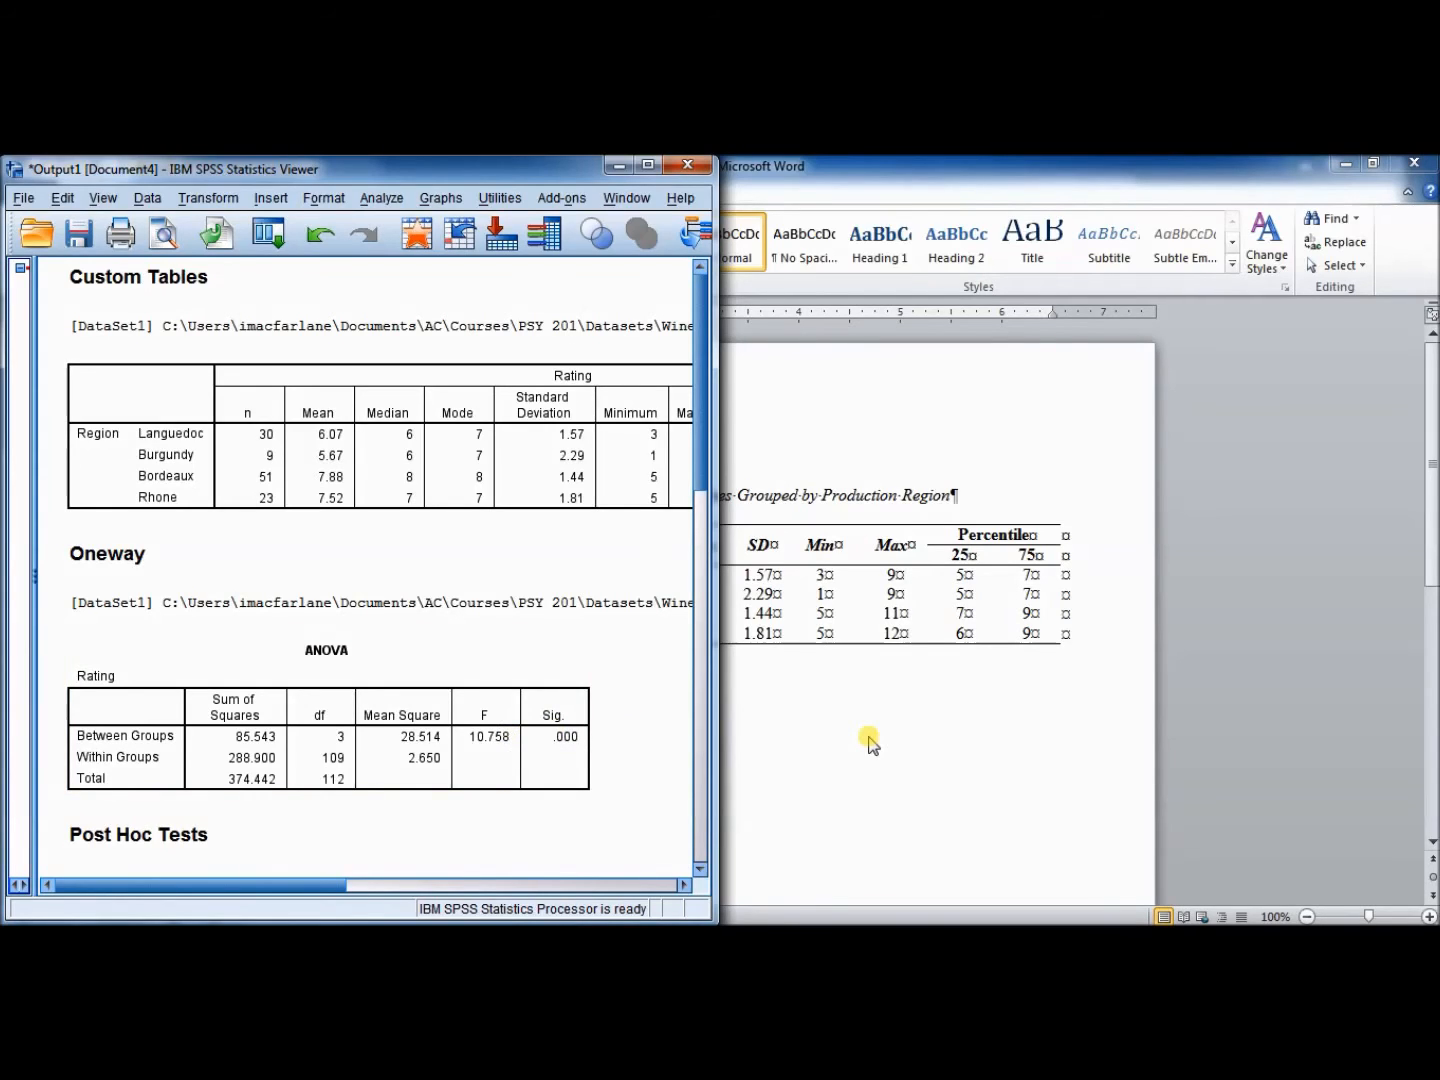
pyautogui.click(170, 645)
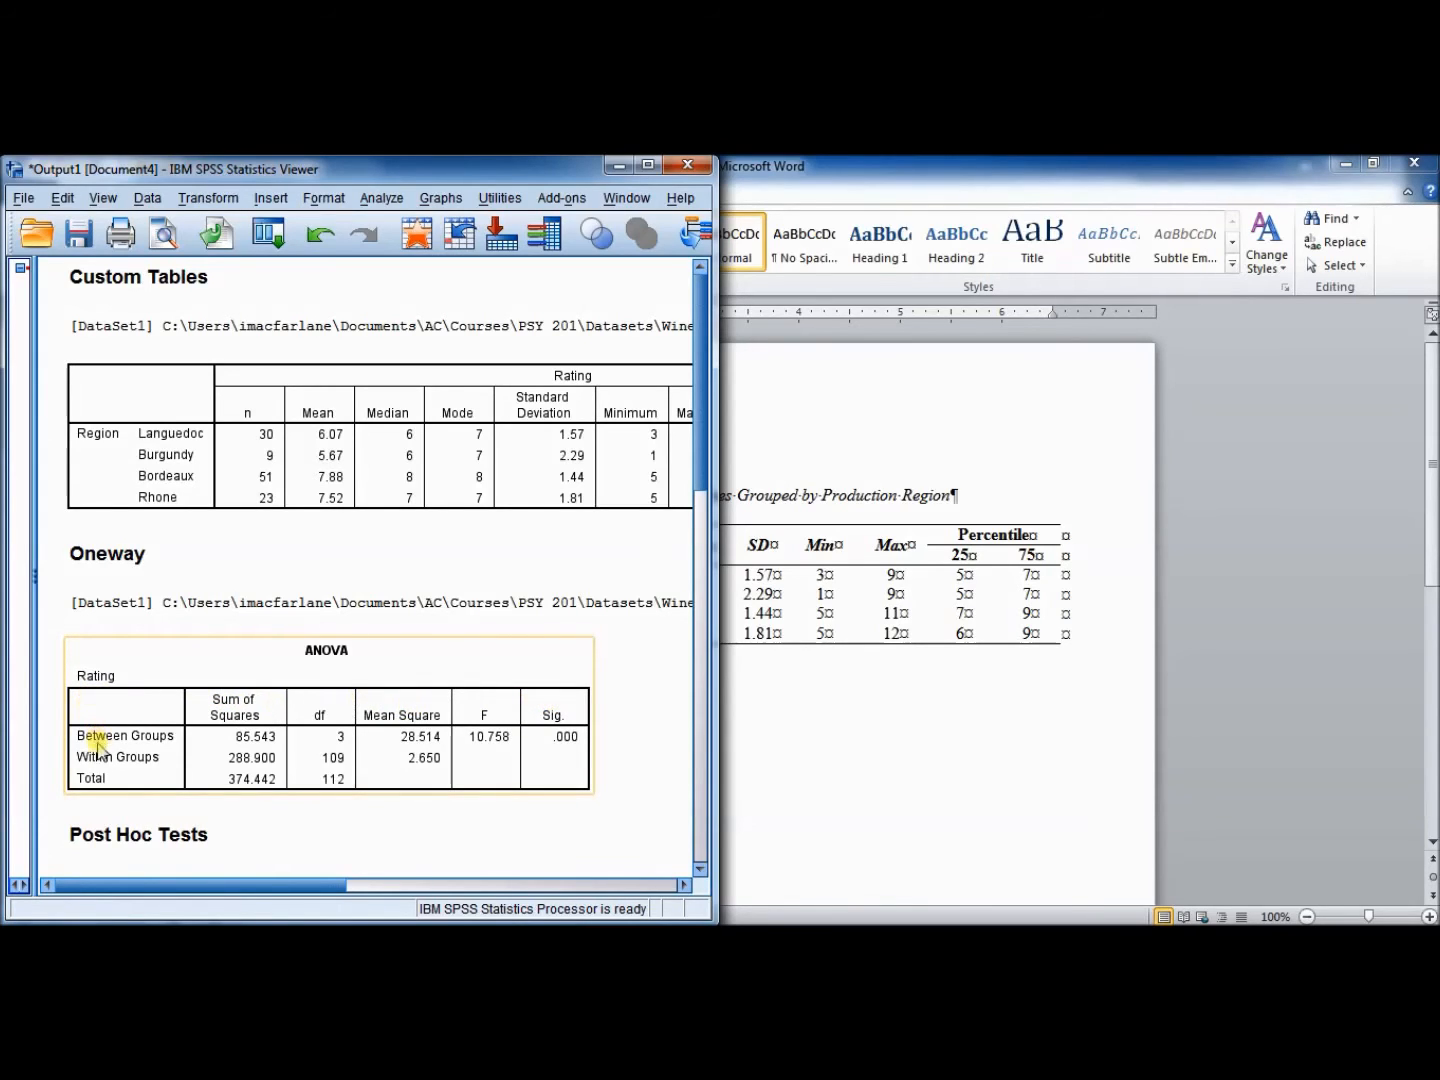
pyautogui.click(674, 695)
# Switch back to the Word document and set all empty paragraphs below Table 1 to 2.0 line spacing
pyautogui.hotkey('alt', 'Tab')
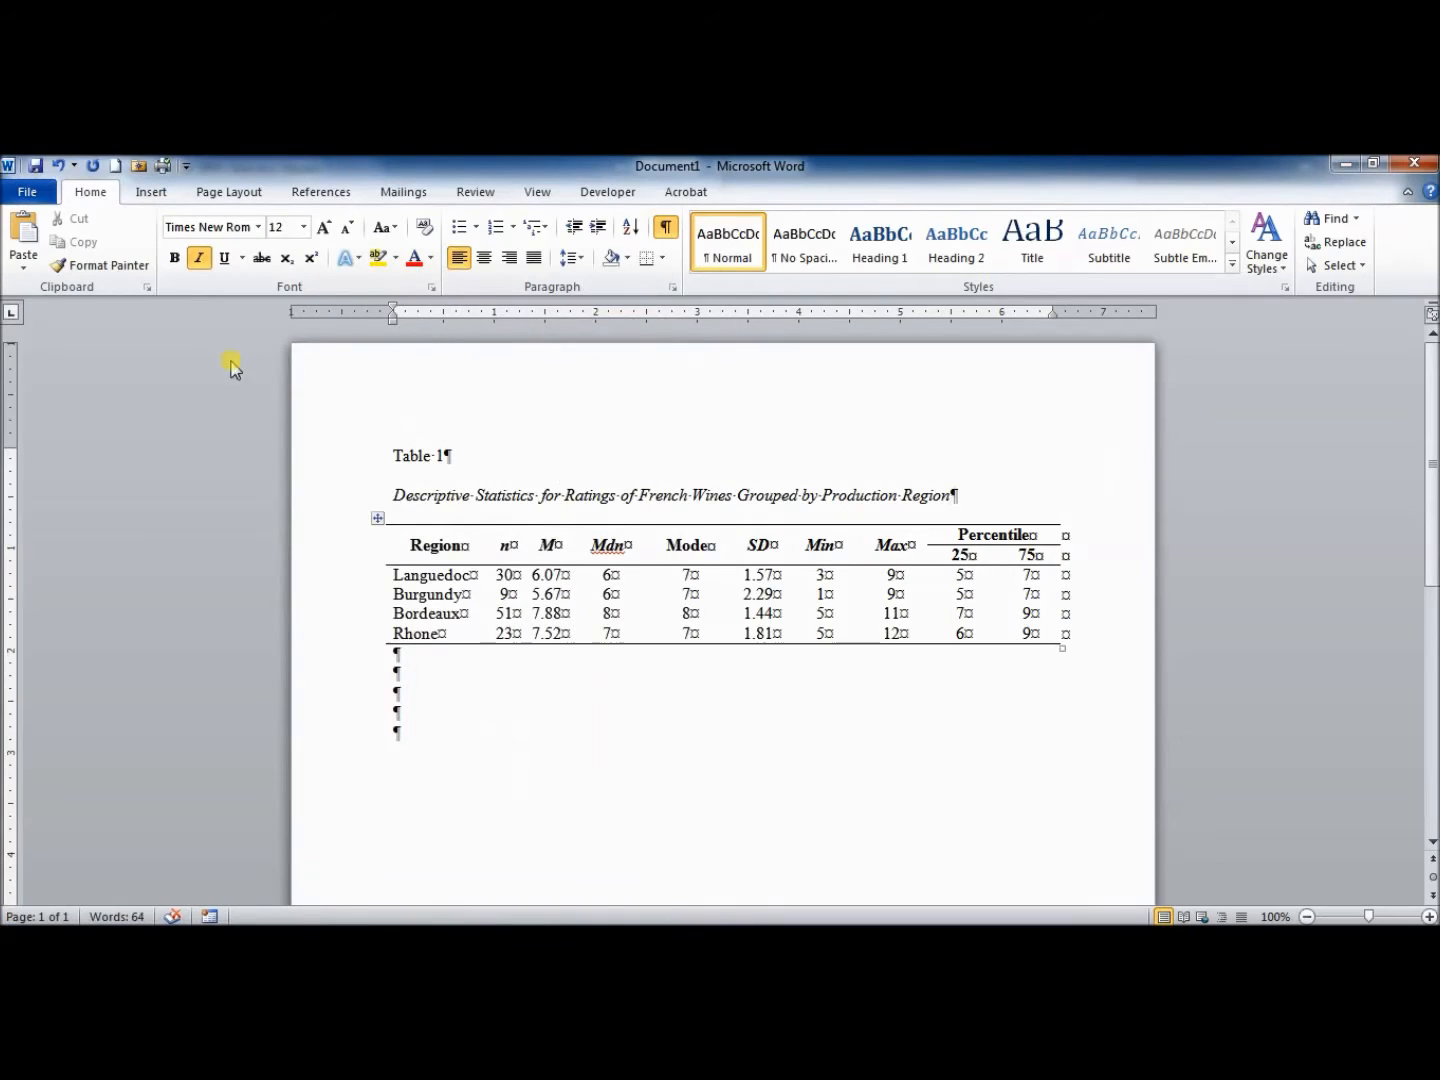
pyautogui.moveTo(360, 681); pyautogui.dragTo(370, 733)
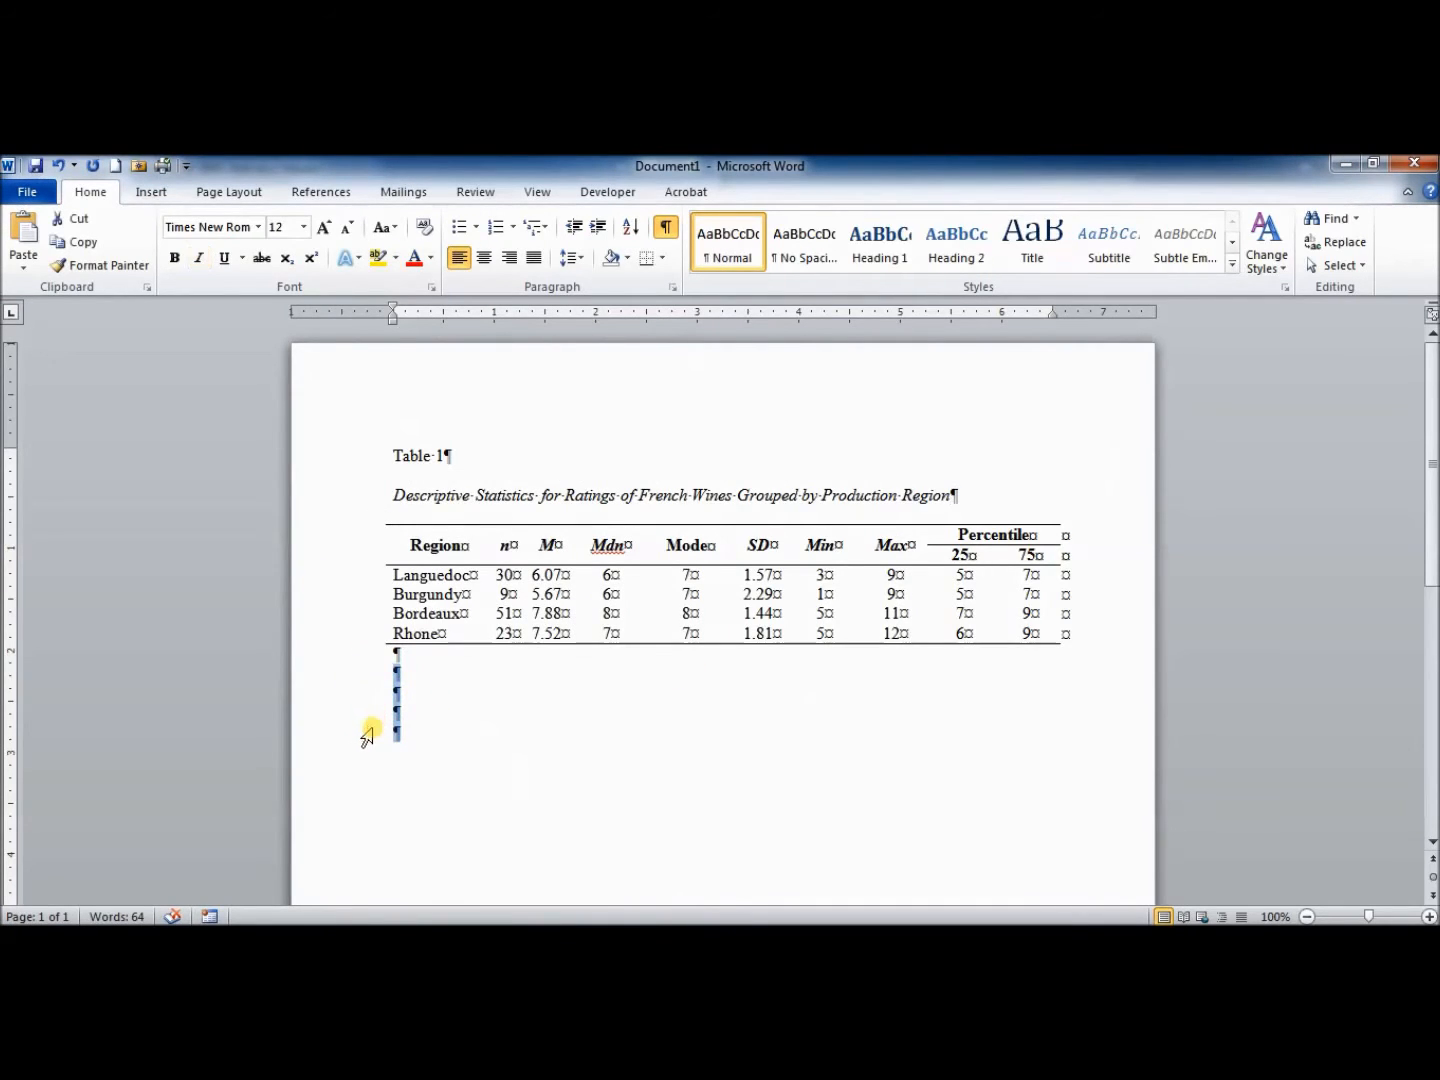
pyautogui.click(571, 257)
pyautogui.click(582, 363)
pyautogui.click(352, 658)
pyautogui.click(571, 257)
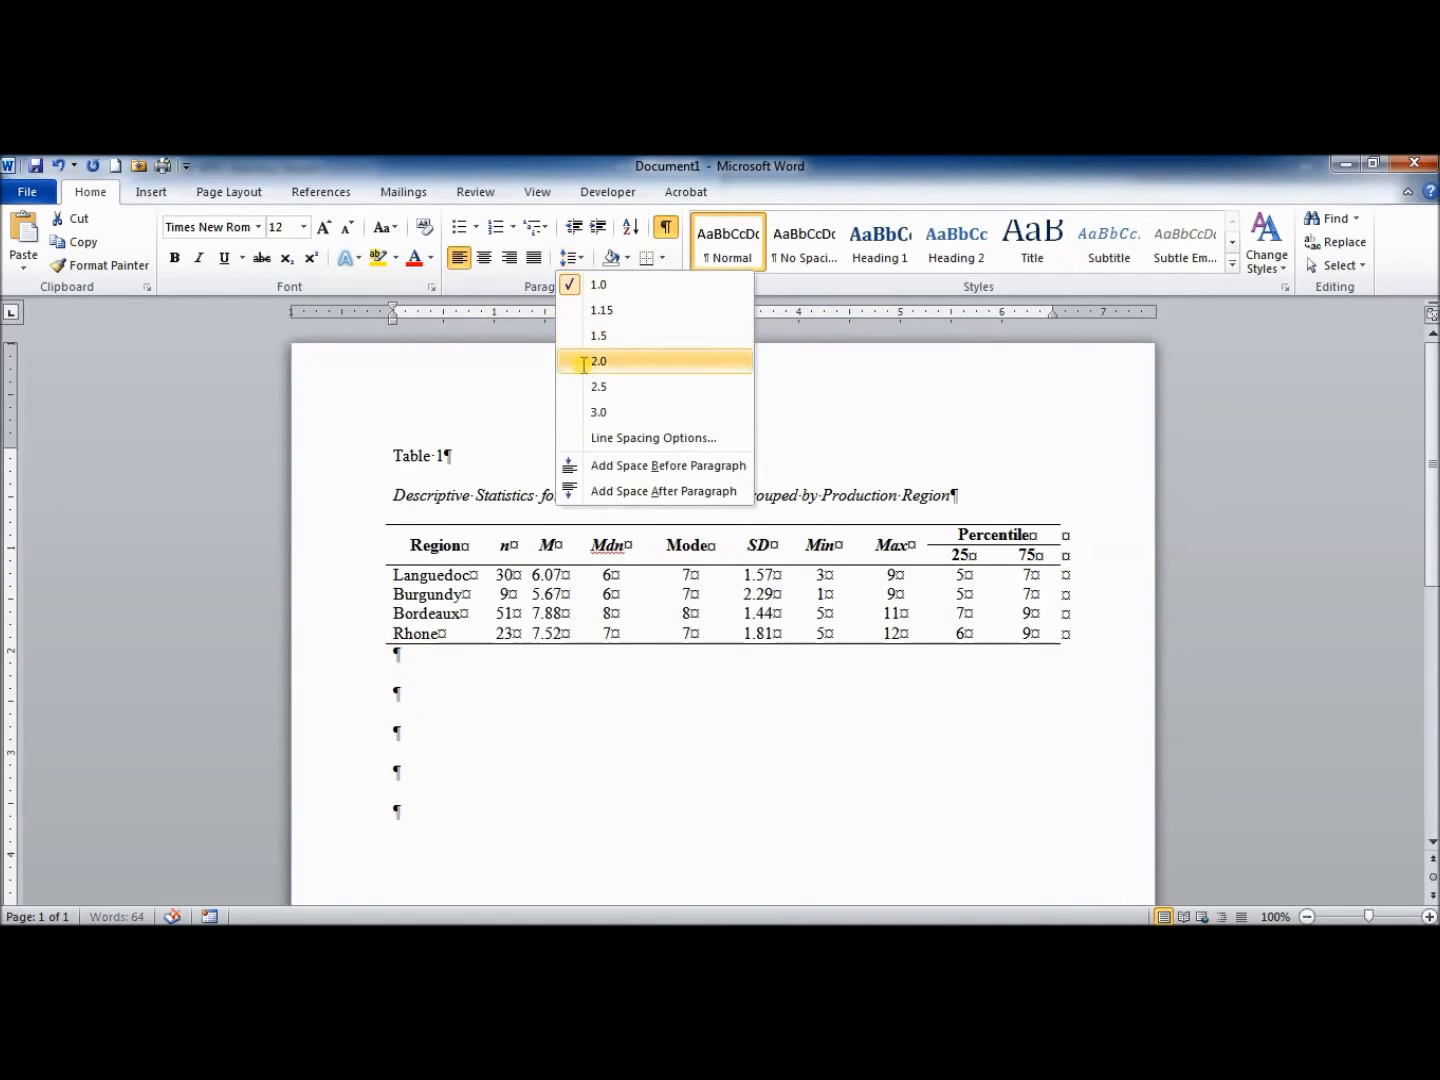
pyautogui.click(588, 336)
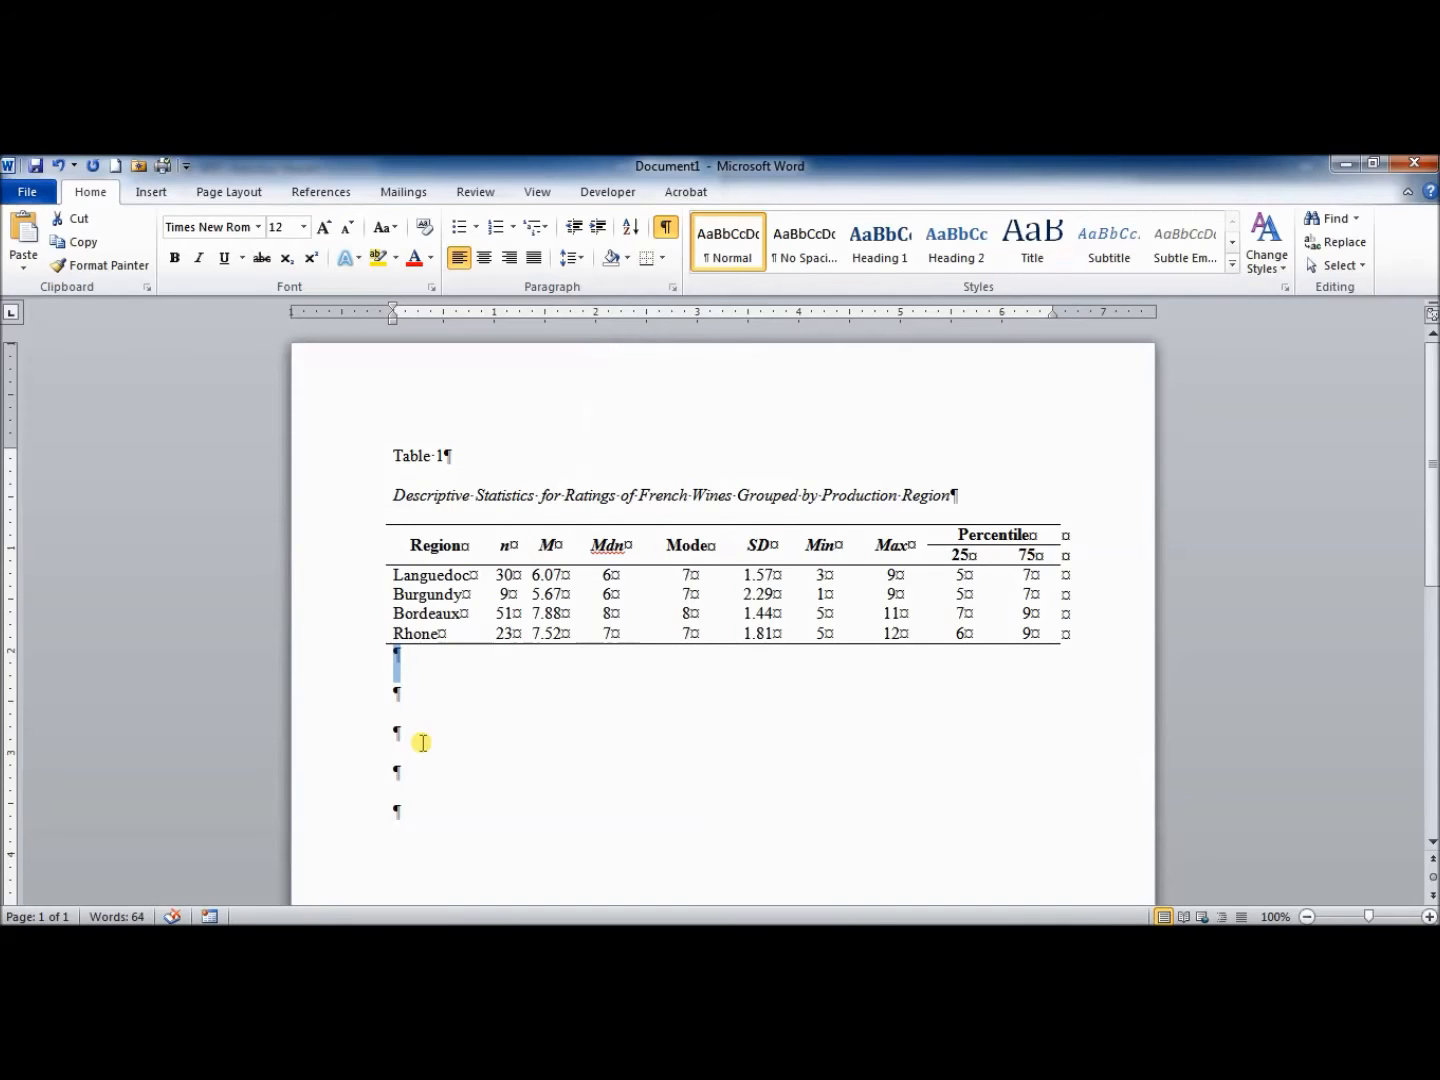
# Insert a page break at the second empty paragraph below Table 1
pyautogui.click(402, 704)
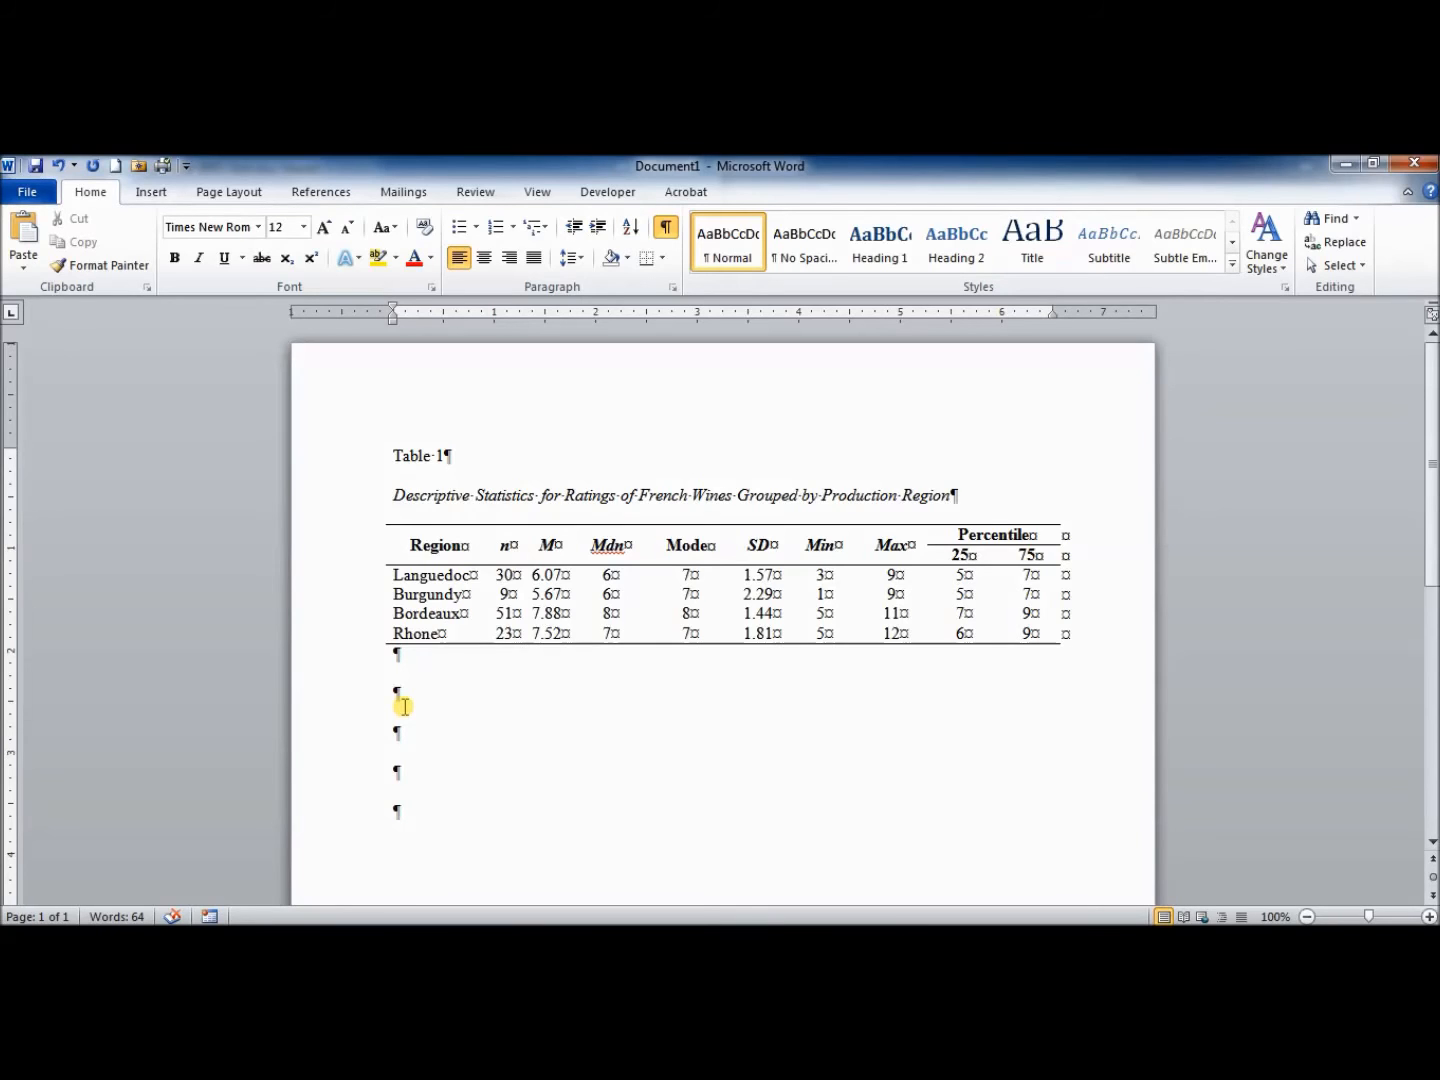
pyautogui.hotkey('ctrl', 'Return')
pyautogui.moveTo(1432, 578); pyautogui.dragTo(1433, 405)
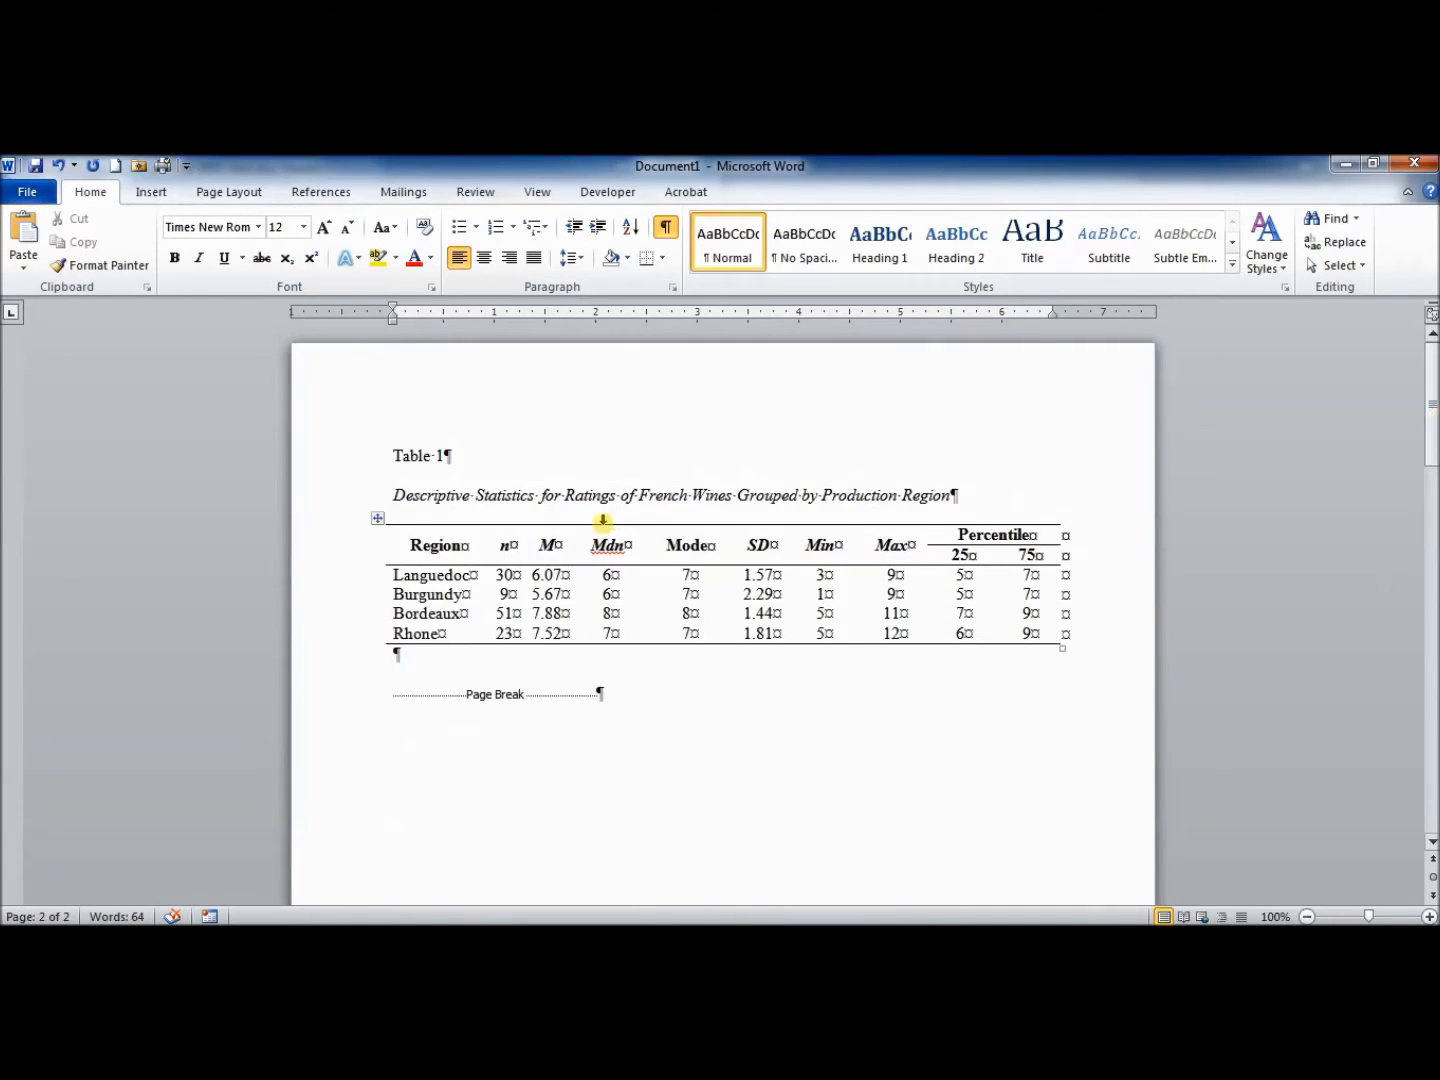
pyautogui.click(413, 707)
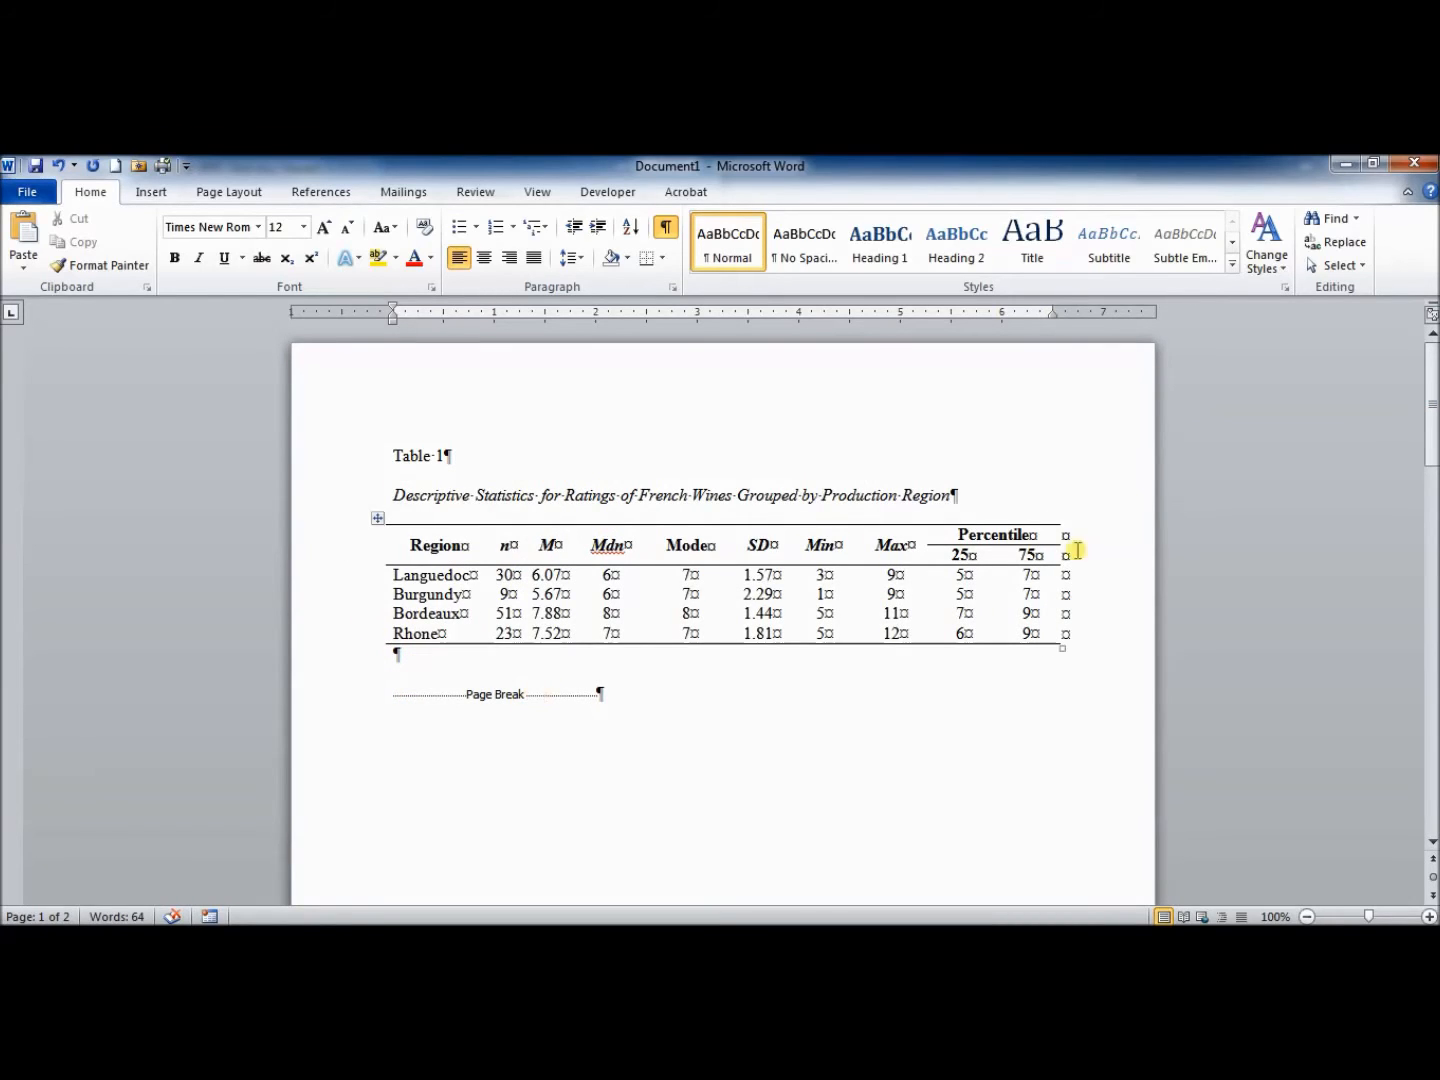
# Insert another page break at the start of page 2 and add two empty lines above it
pyautogui.moveTo(1430, 450); pyautogui.dragTo(1434, 652)
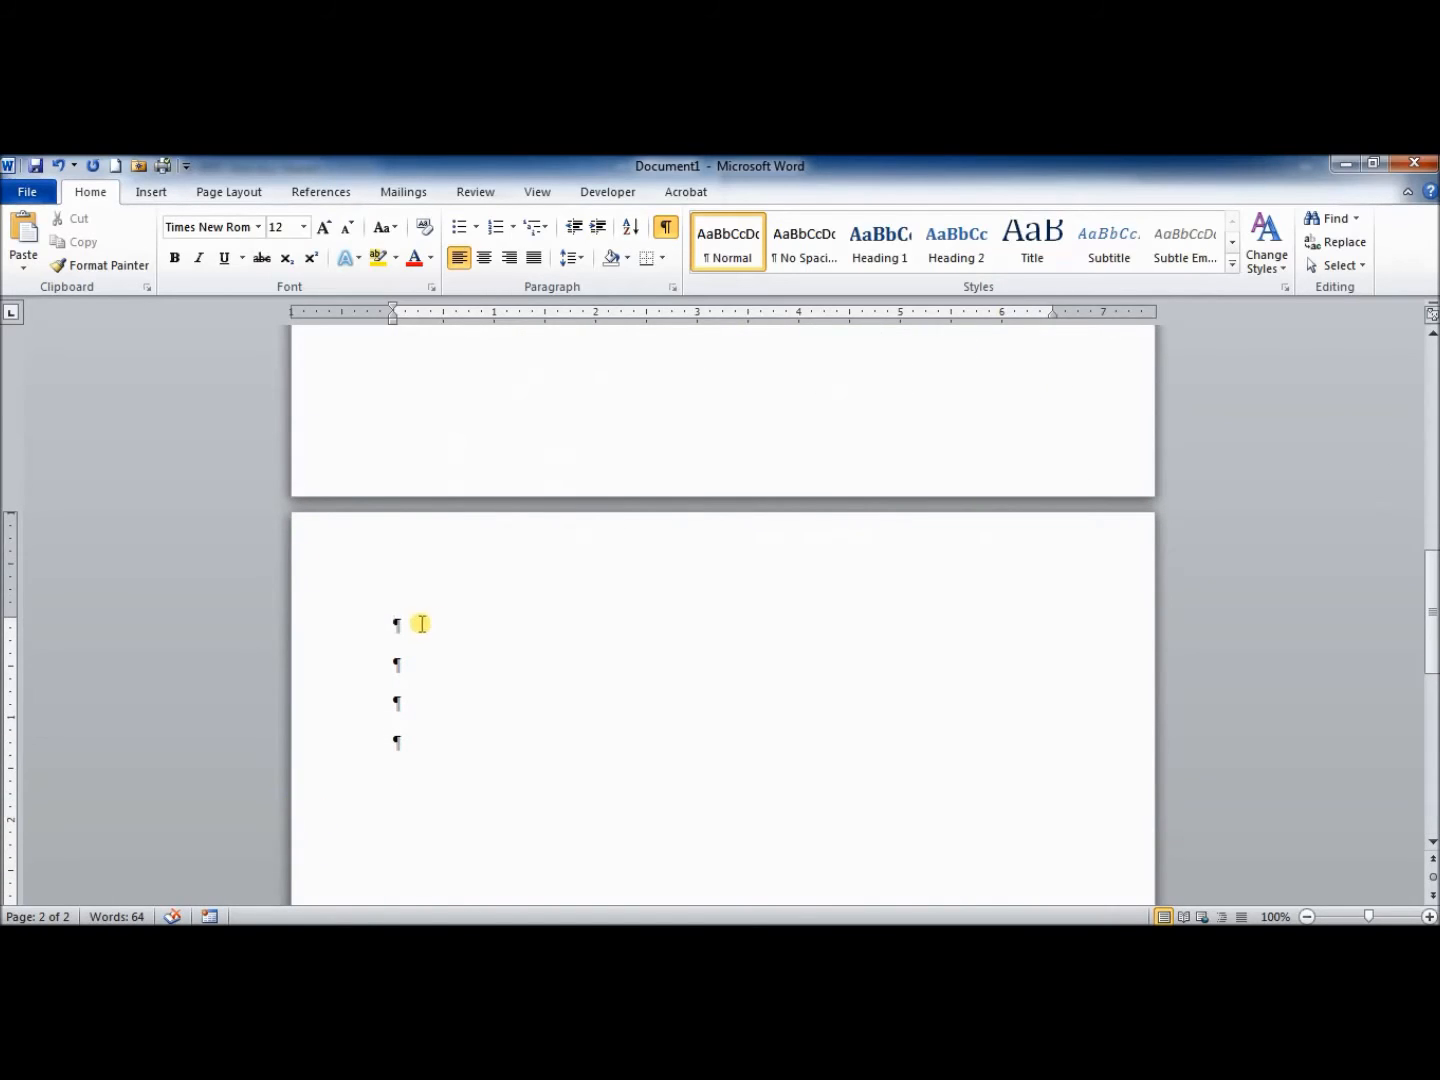
pyautogui.click(252, 195)
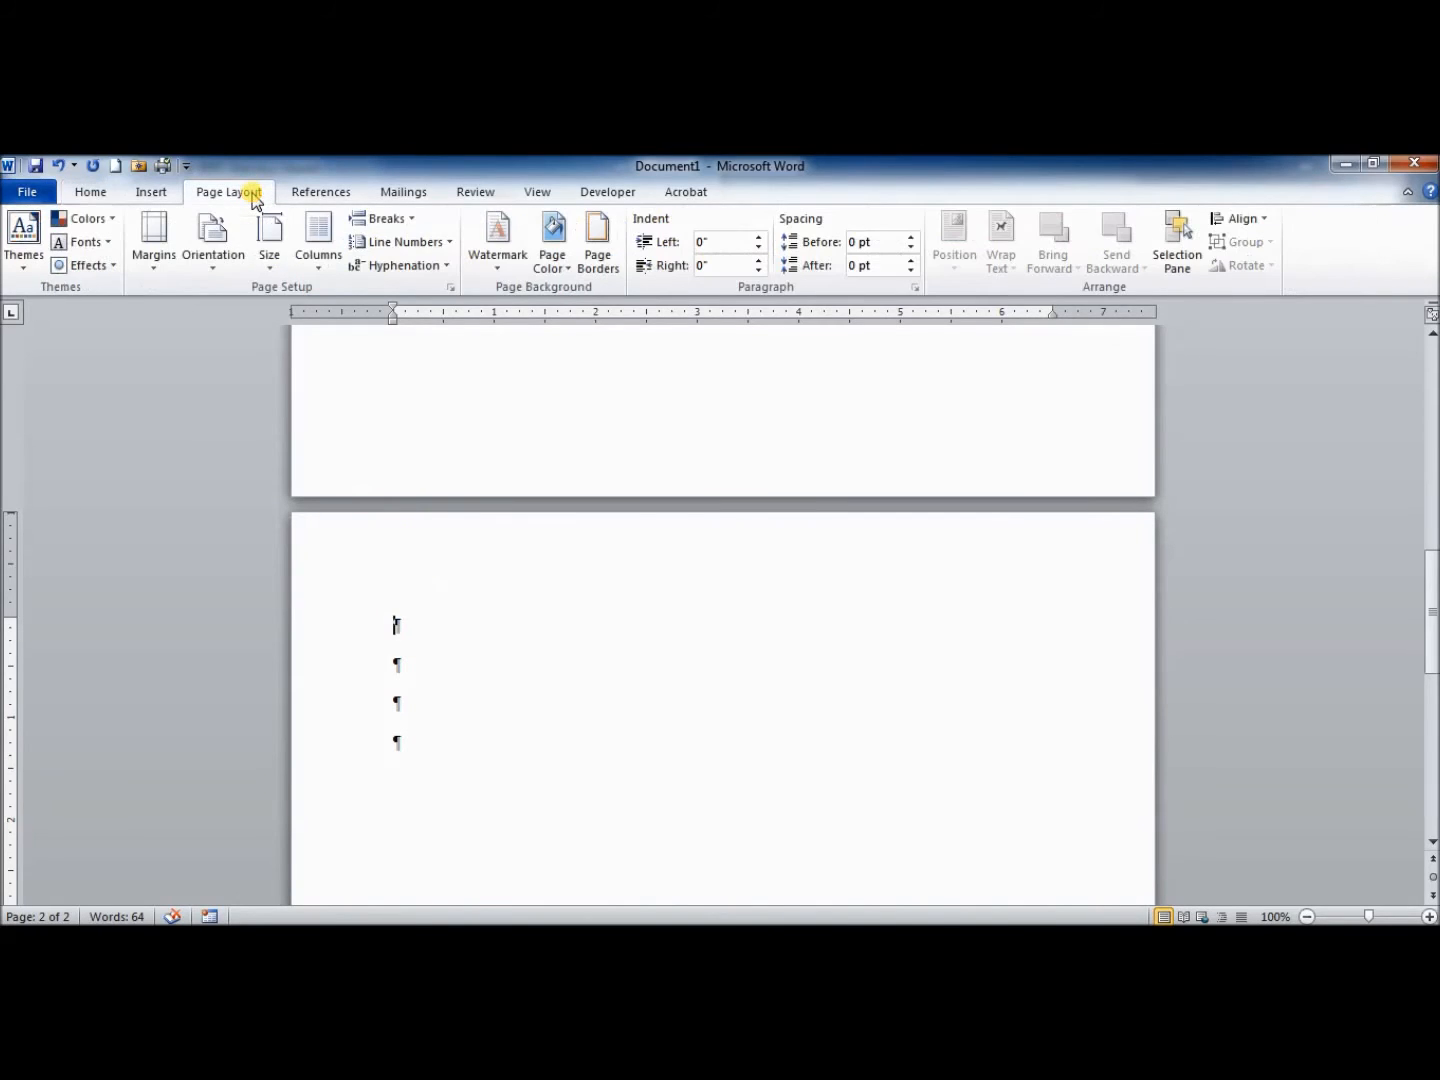
pyautogui.click(372, 220)
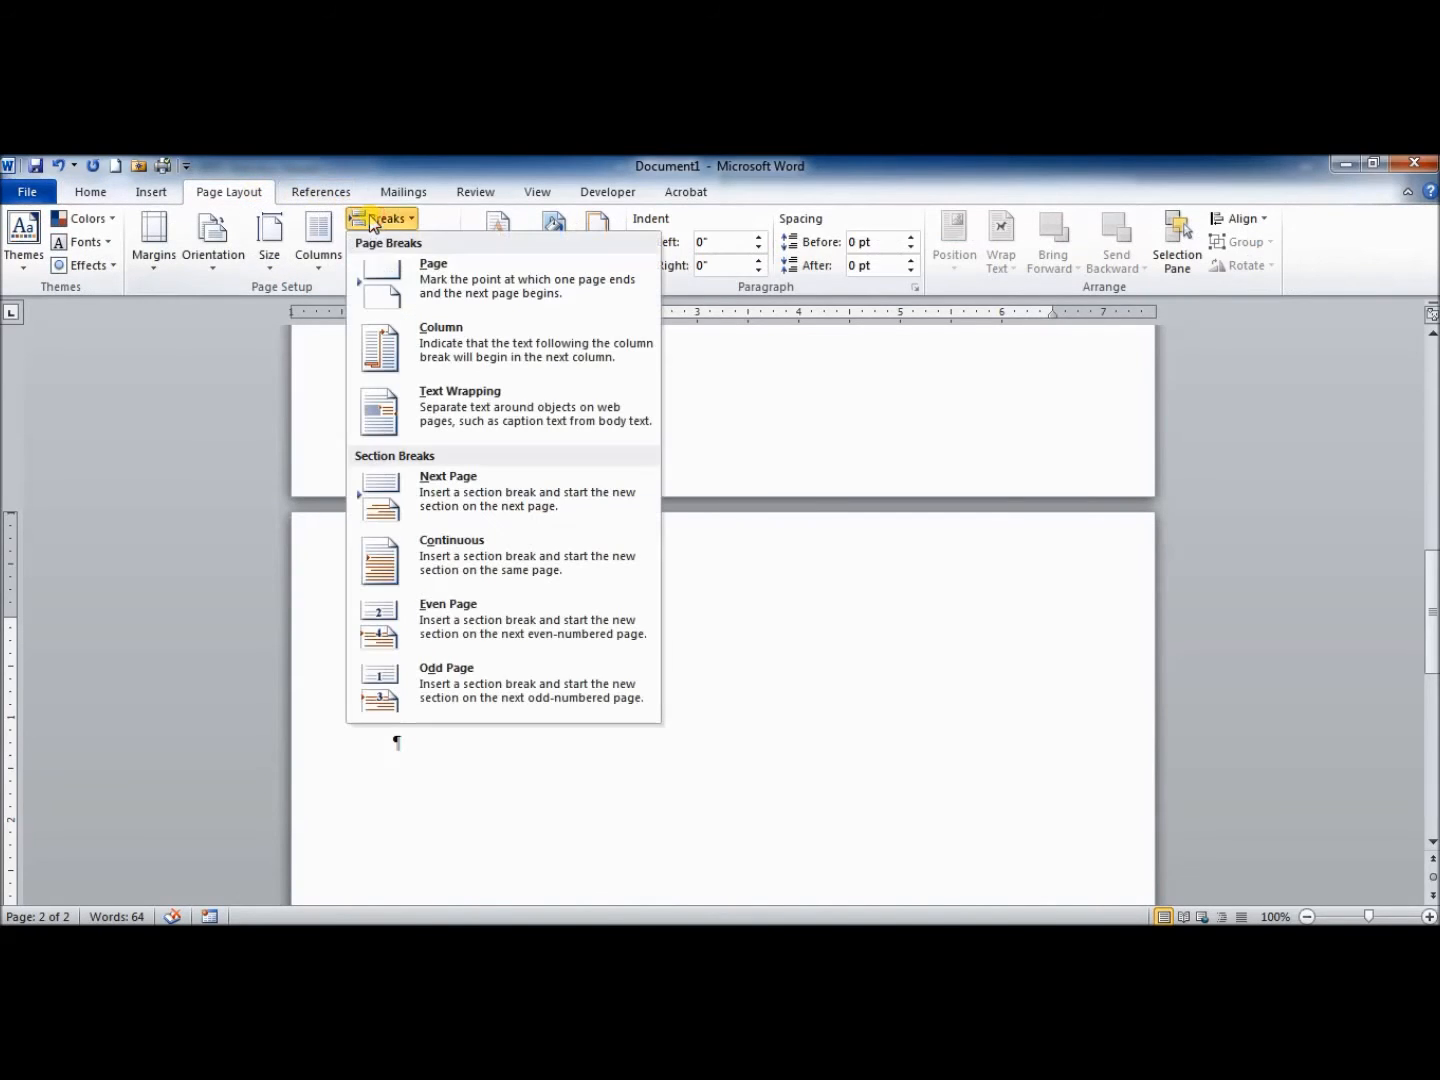
pyautogui.click(457, 278)
pyautogui.moveTo(1434, 640); pyautogui.dragTo(1433, 535)
pyautogui.click(394, 495)
pyautogui.click(396, 576)
pyautogui.press('Return')
pyautogui.press('Return')
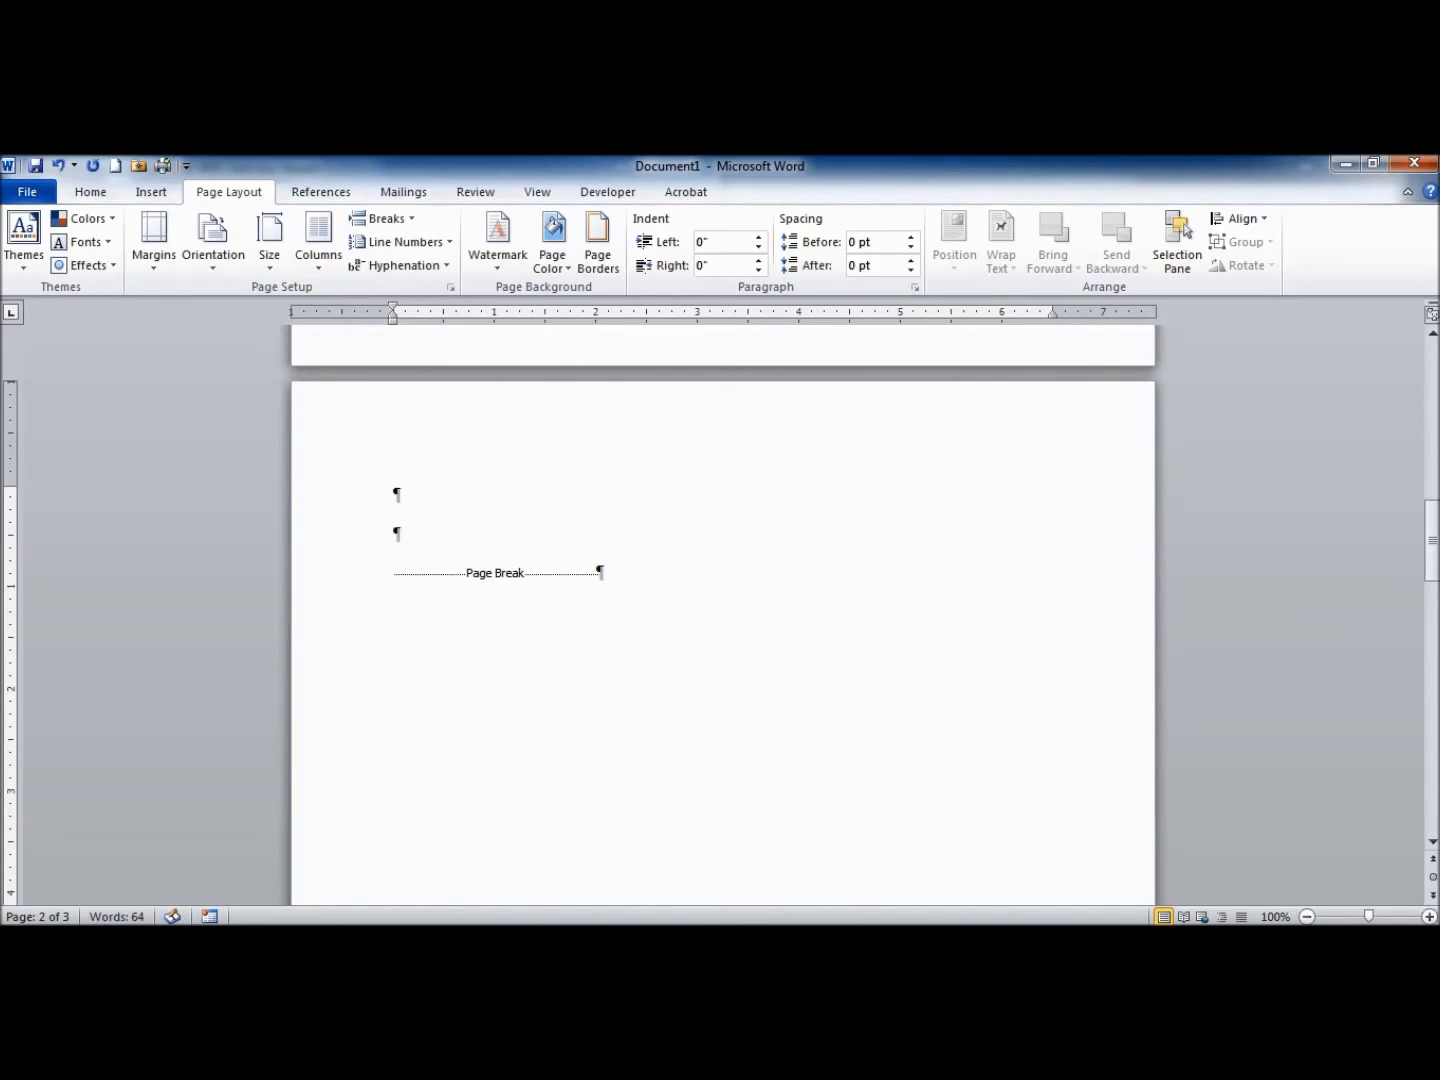
# Enter the label Table 2 and the italic title "ANOVA Table for Rating of French Wines by Region" on page 2, followed by a new line
pyautogui.moveTo(1431, 515)
pyautogui.mouseDown()
pyautogui.moveTo(1432, 359)
pyautogui.moveTo(1432, 524)
pyautogui.mouseUp()
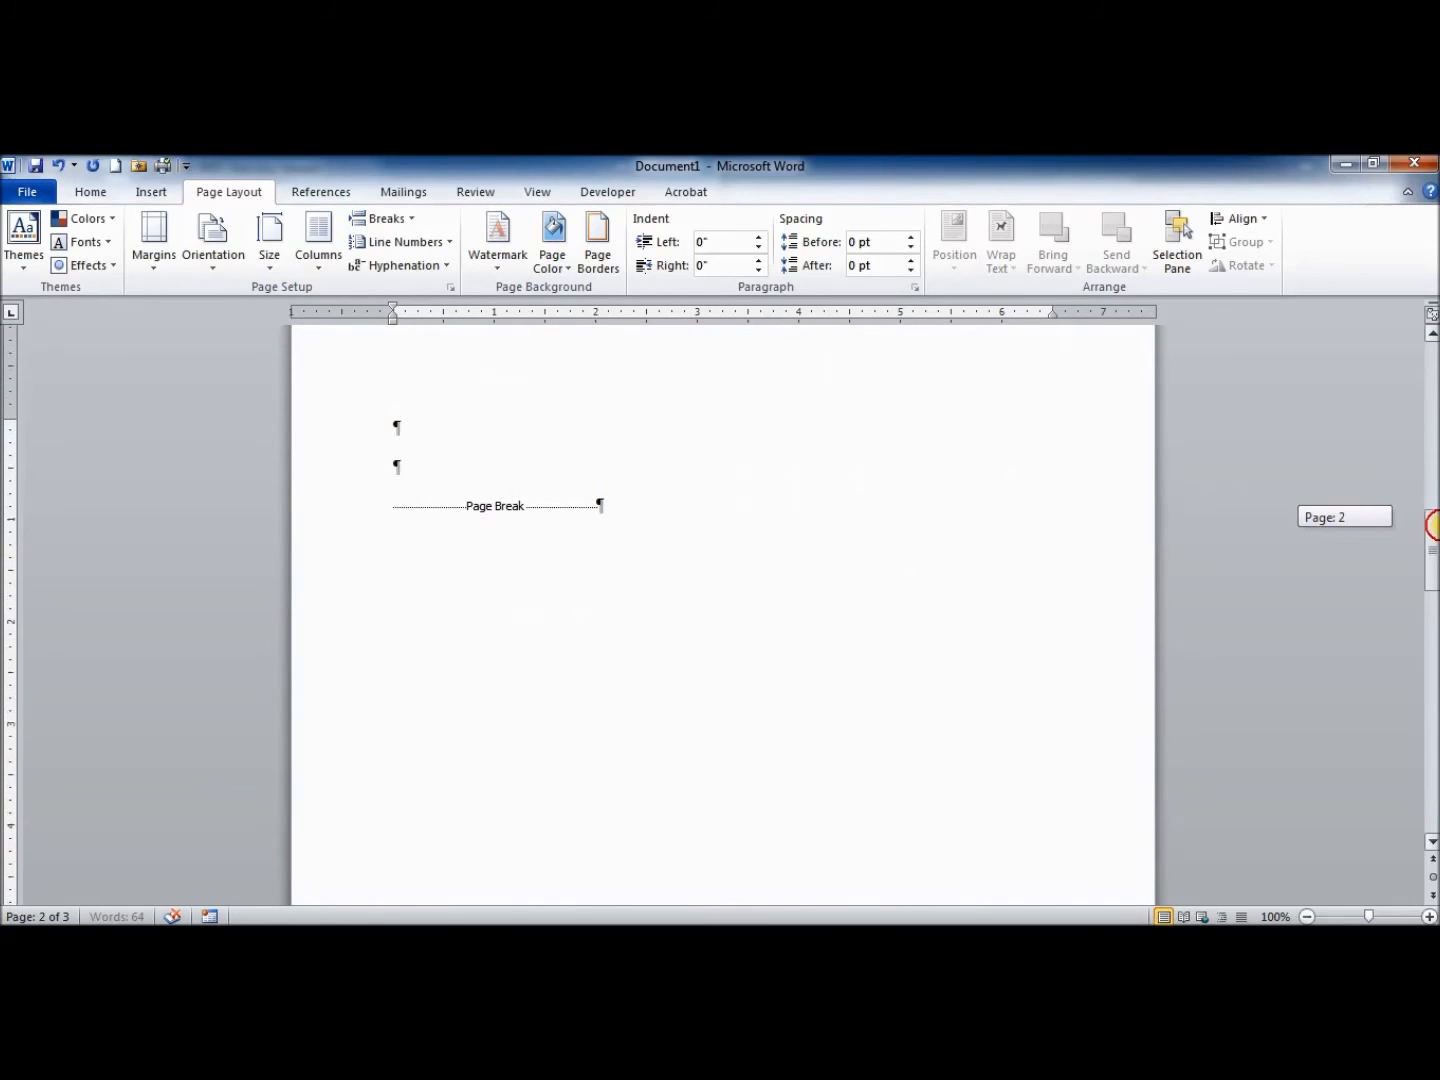
pyautogui.click(459, 438)
pyautogui.write('Table 2')
pyautogui.click(396, 467)
pyautogui.hotkey('ctrl', 'i')
pyautogui.write('A')
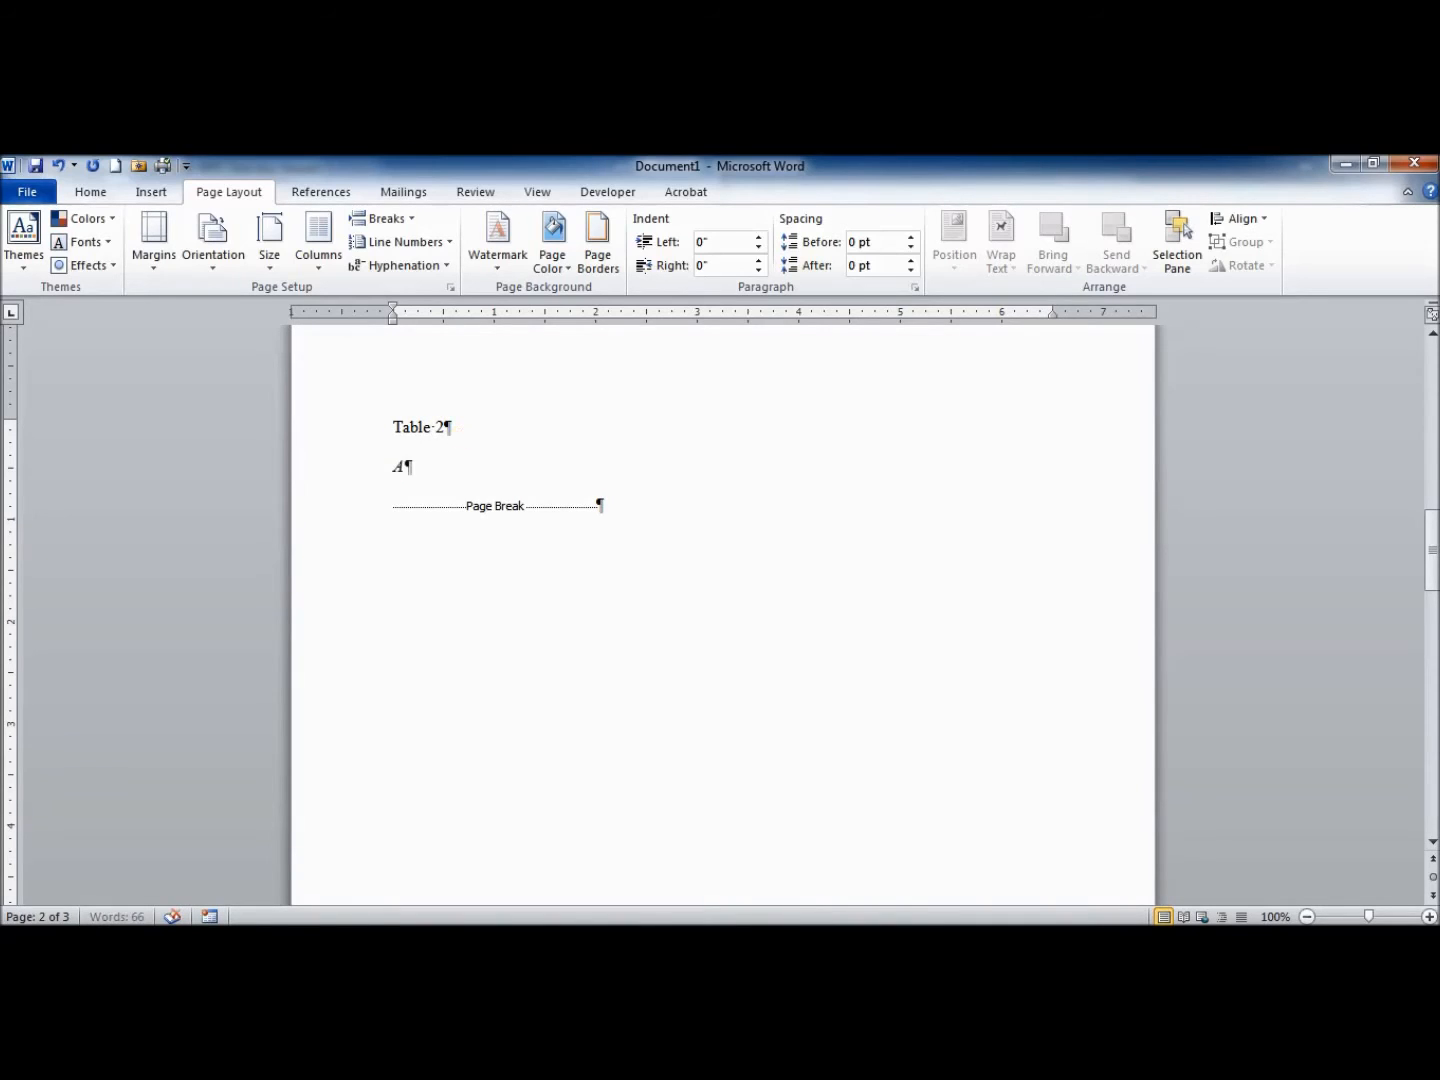
pyautogui.write('NOVA Table for Rating of French Wines by ')
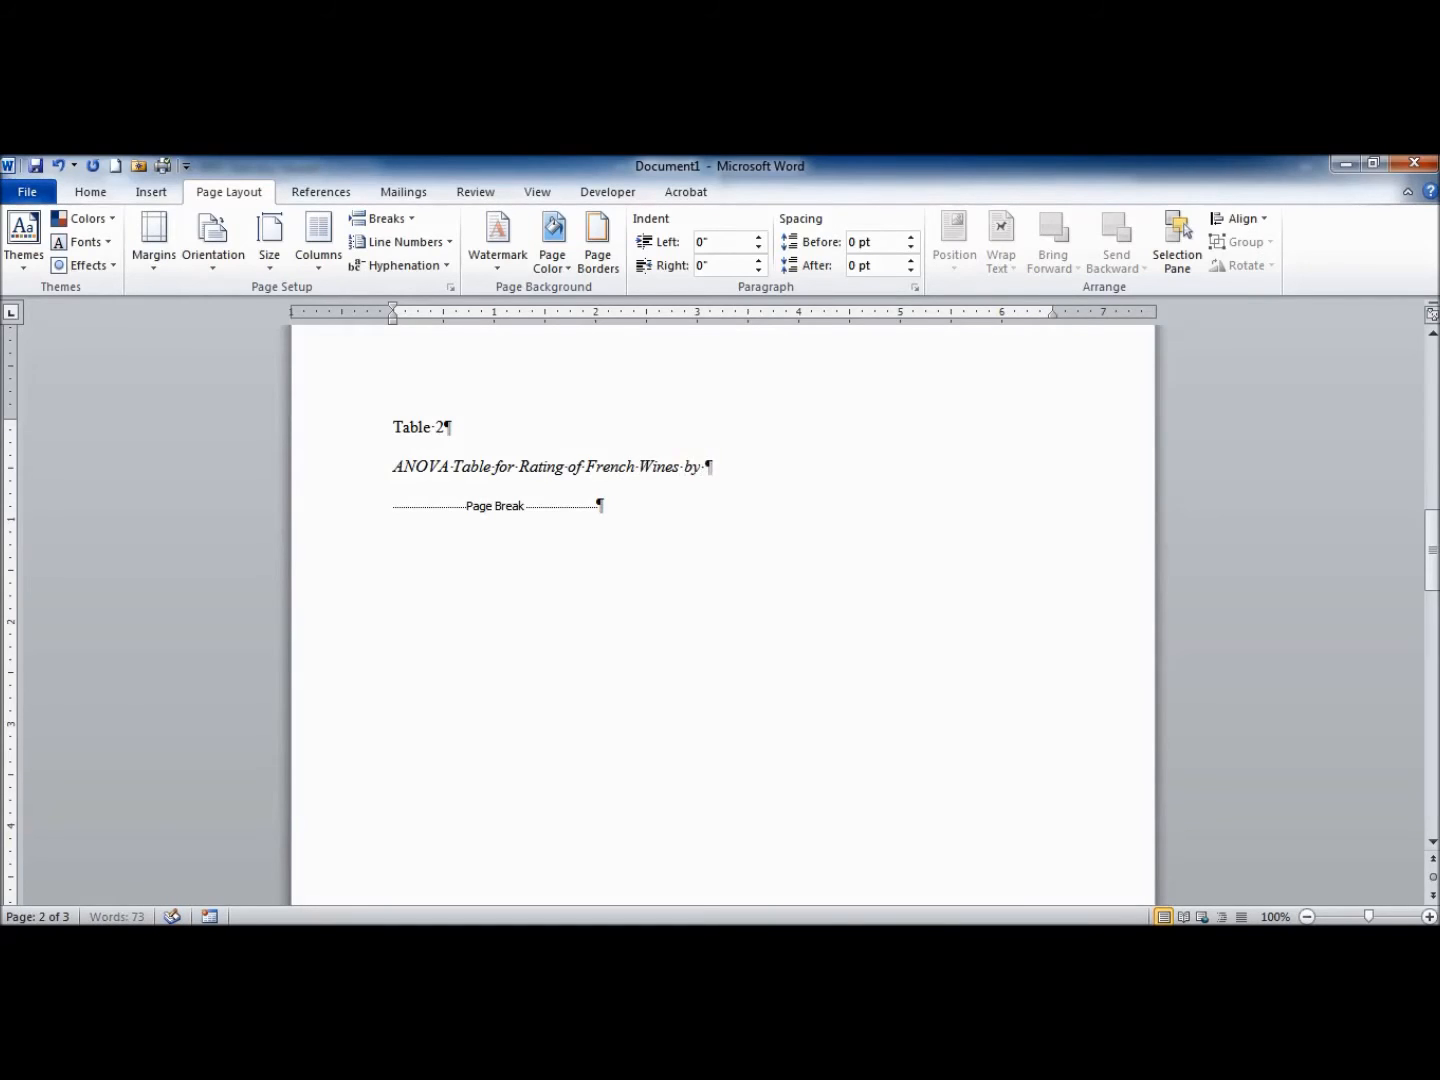
pyautogui.write('Region')
pyautogui.press('Return')
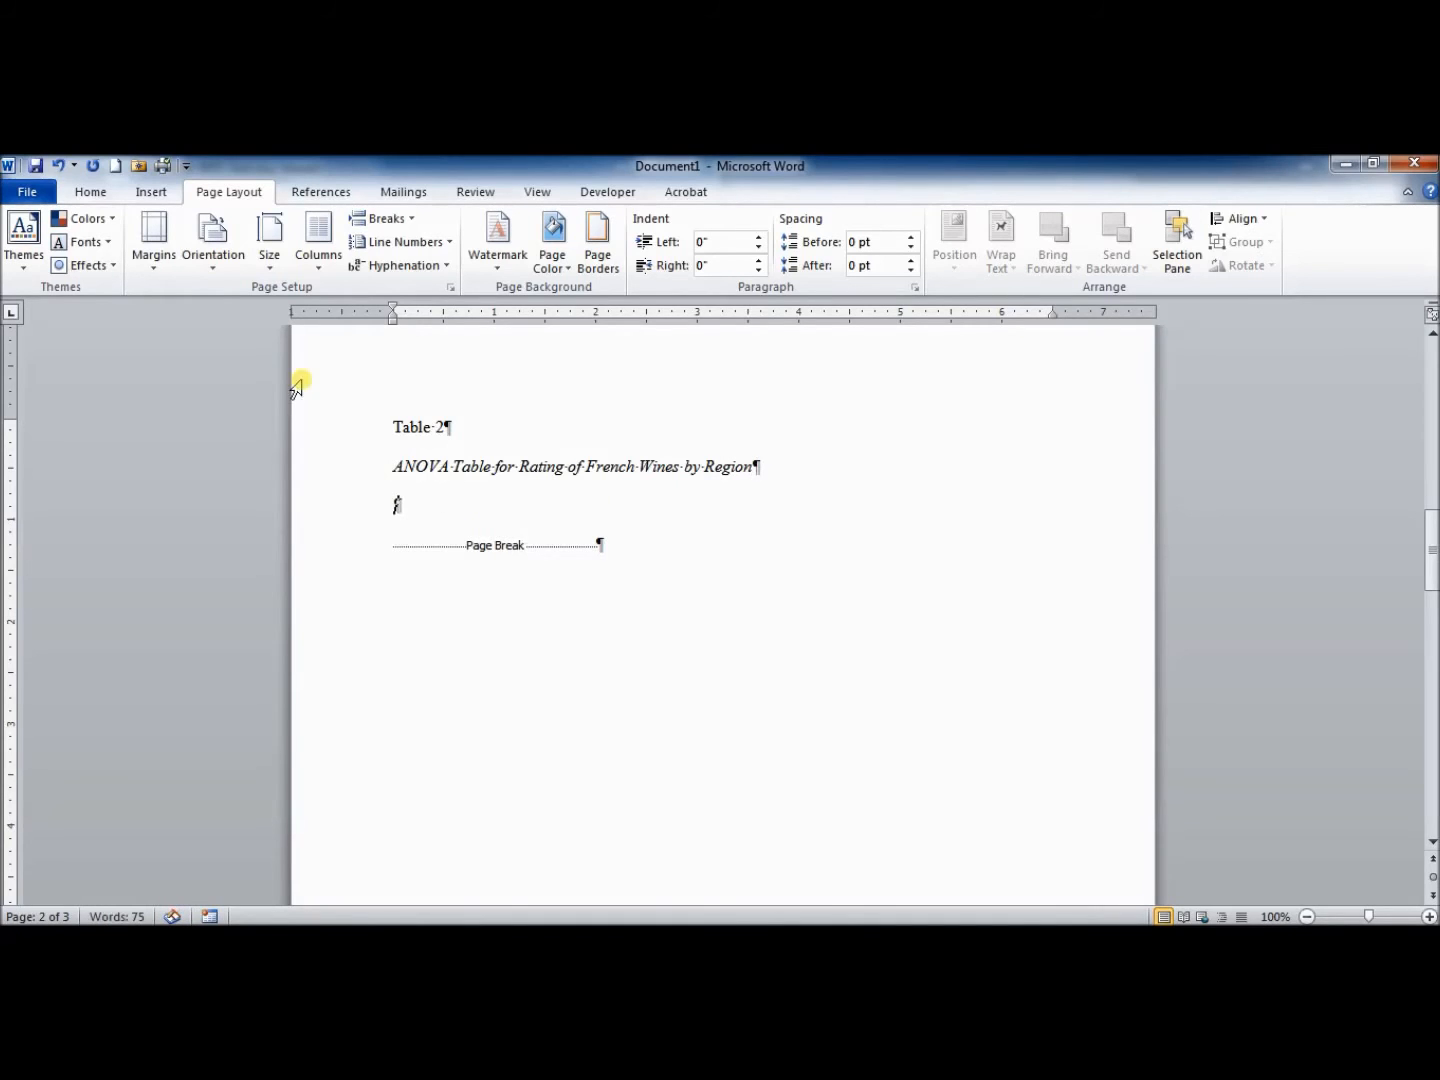
# Insert a table of six columns and four rows under the Table 2 title, styled with black horizontal rules and no banded rows
pyautogui.click(155, 192)
pyautogui.click(166, 238)
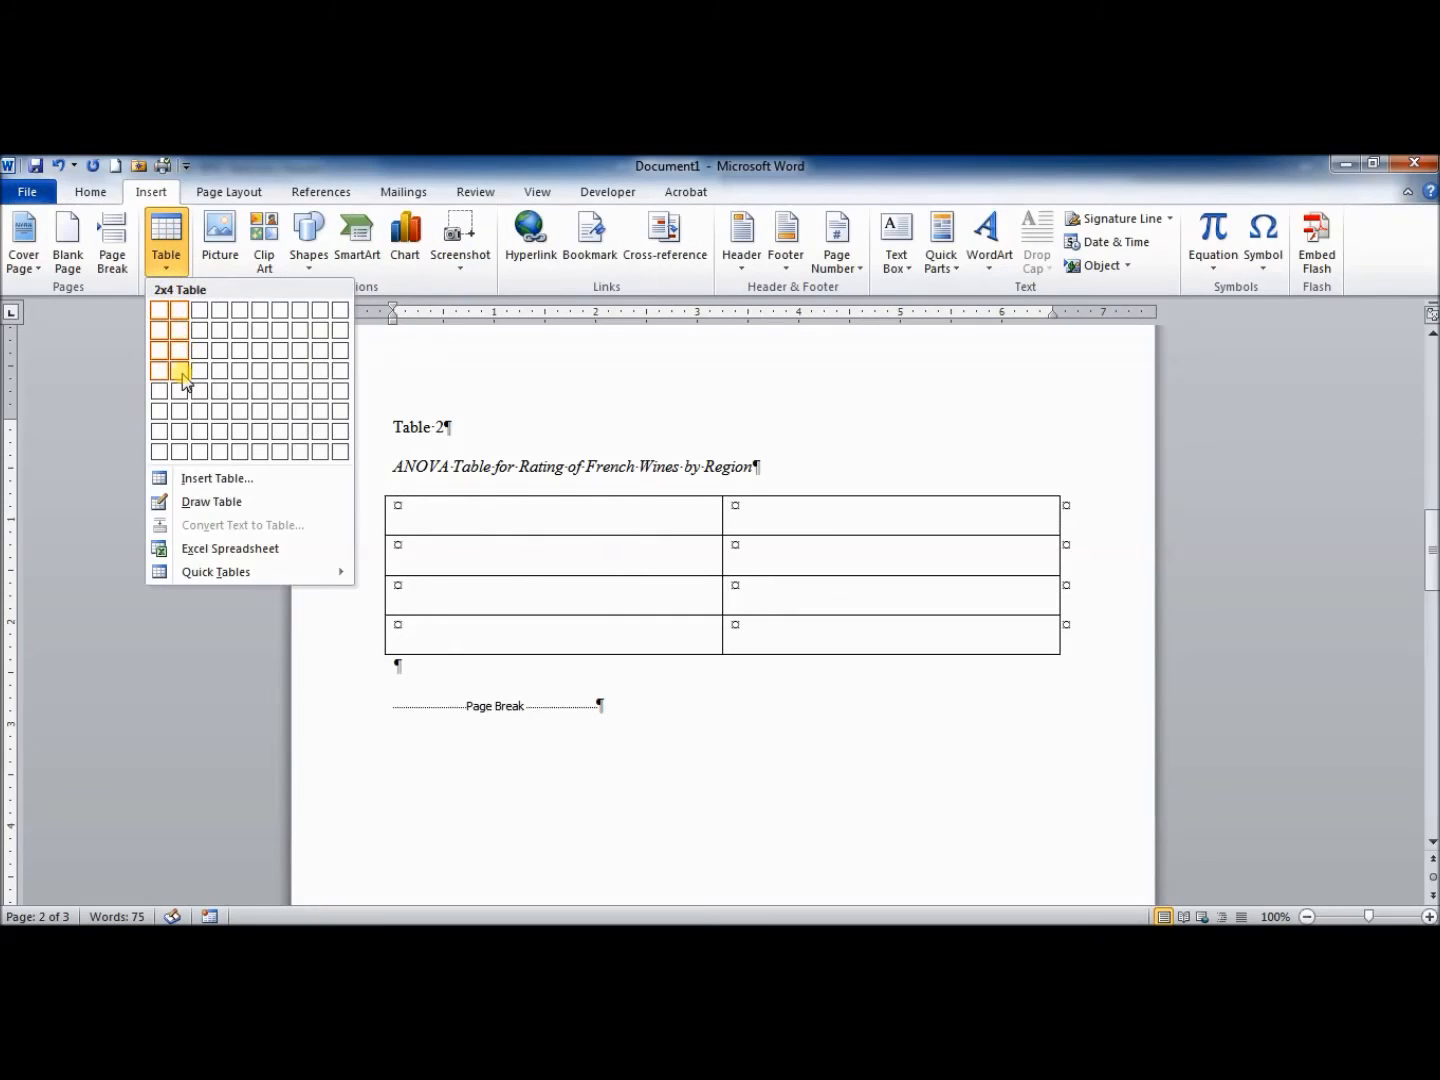
pyautogui.click(262, 378)
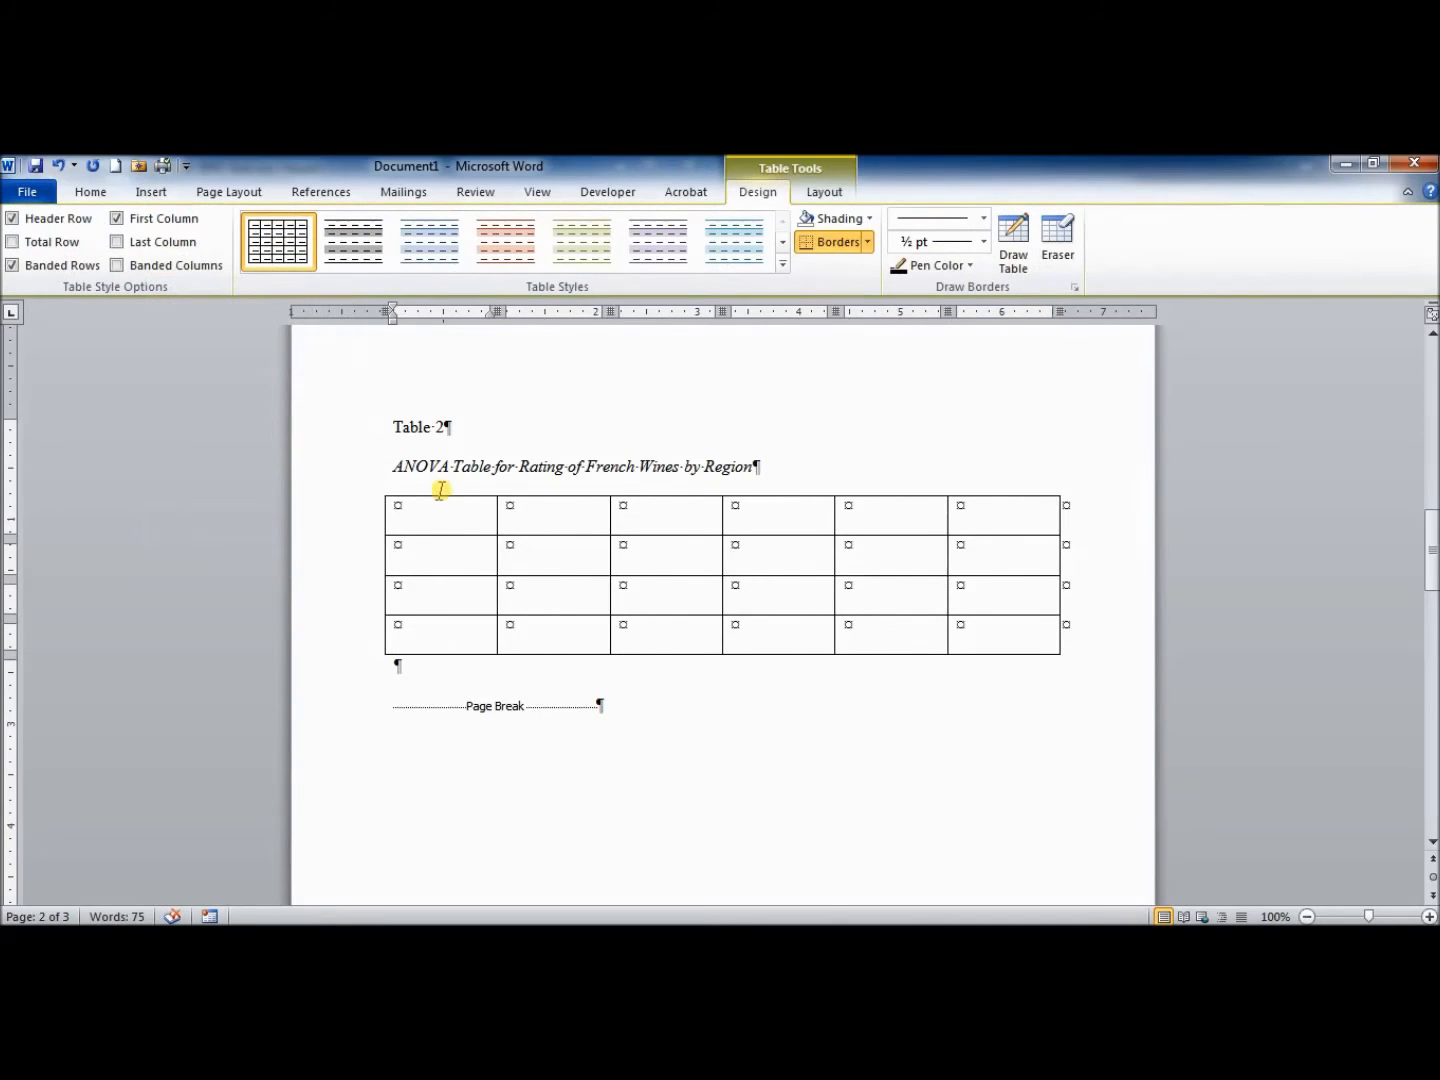
pyautogui.click(355, 258)
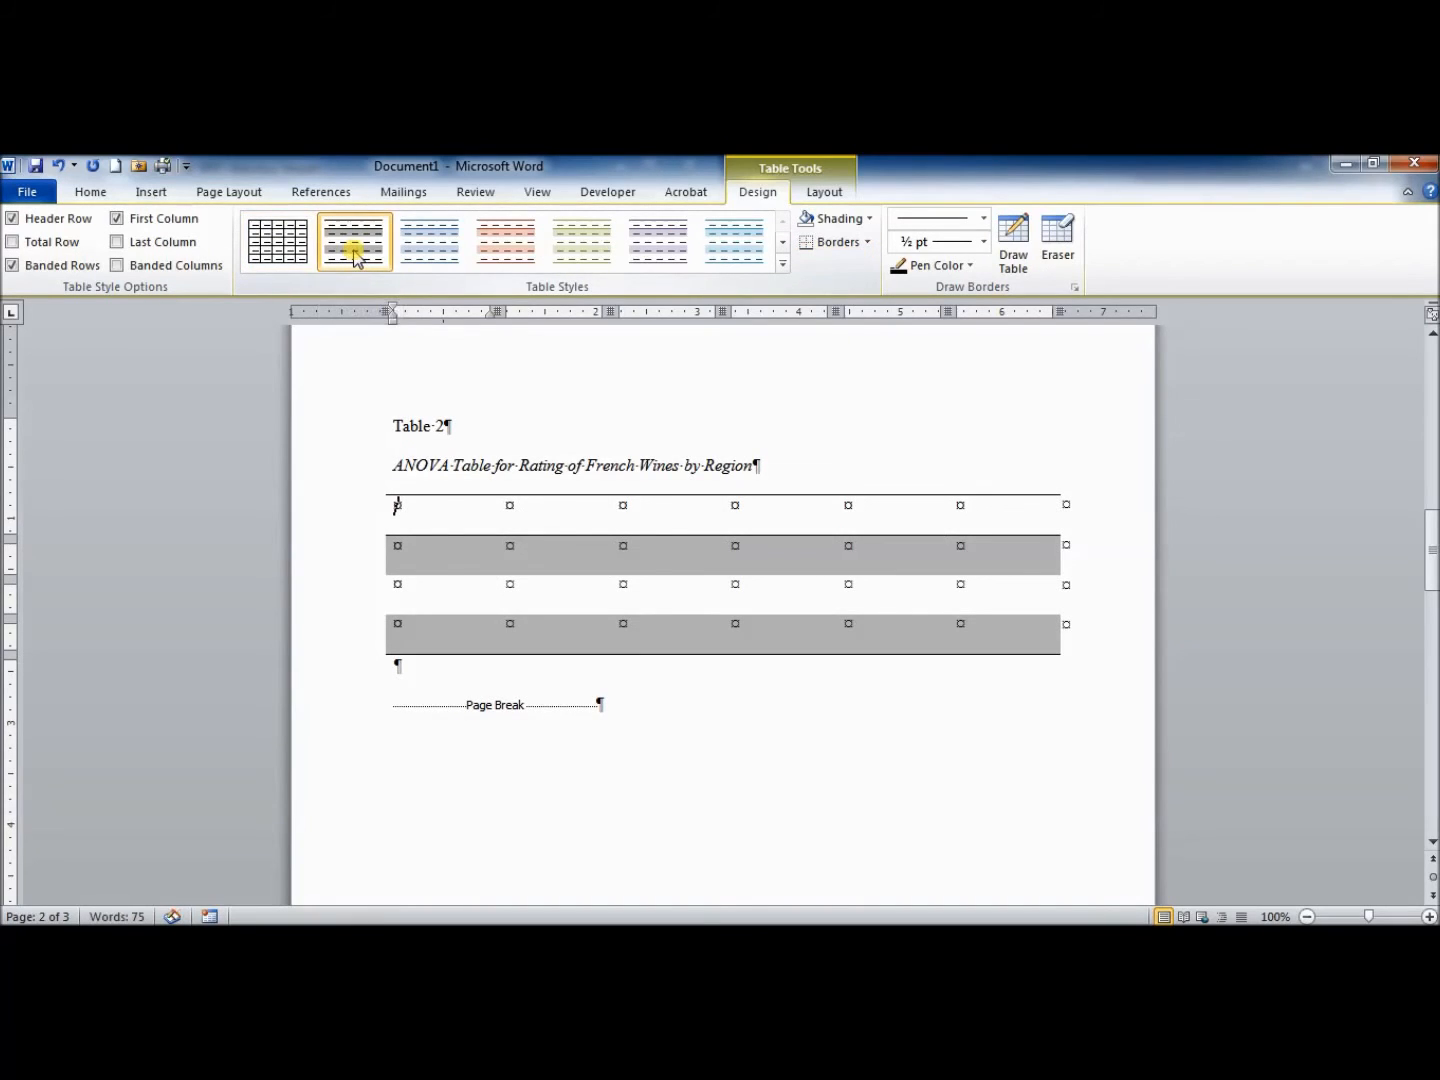
pyautogui.click(13, 266)
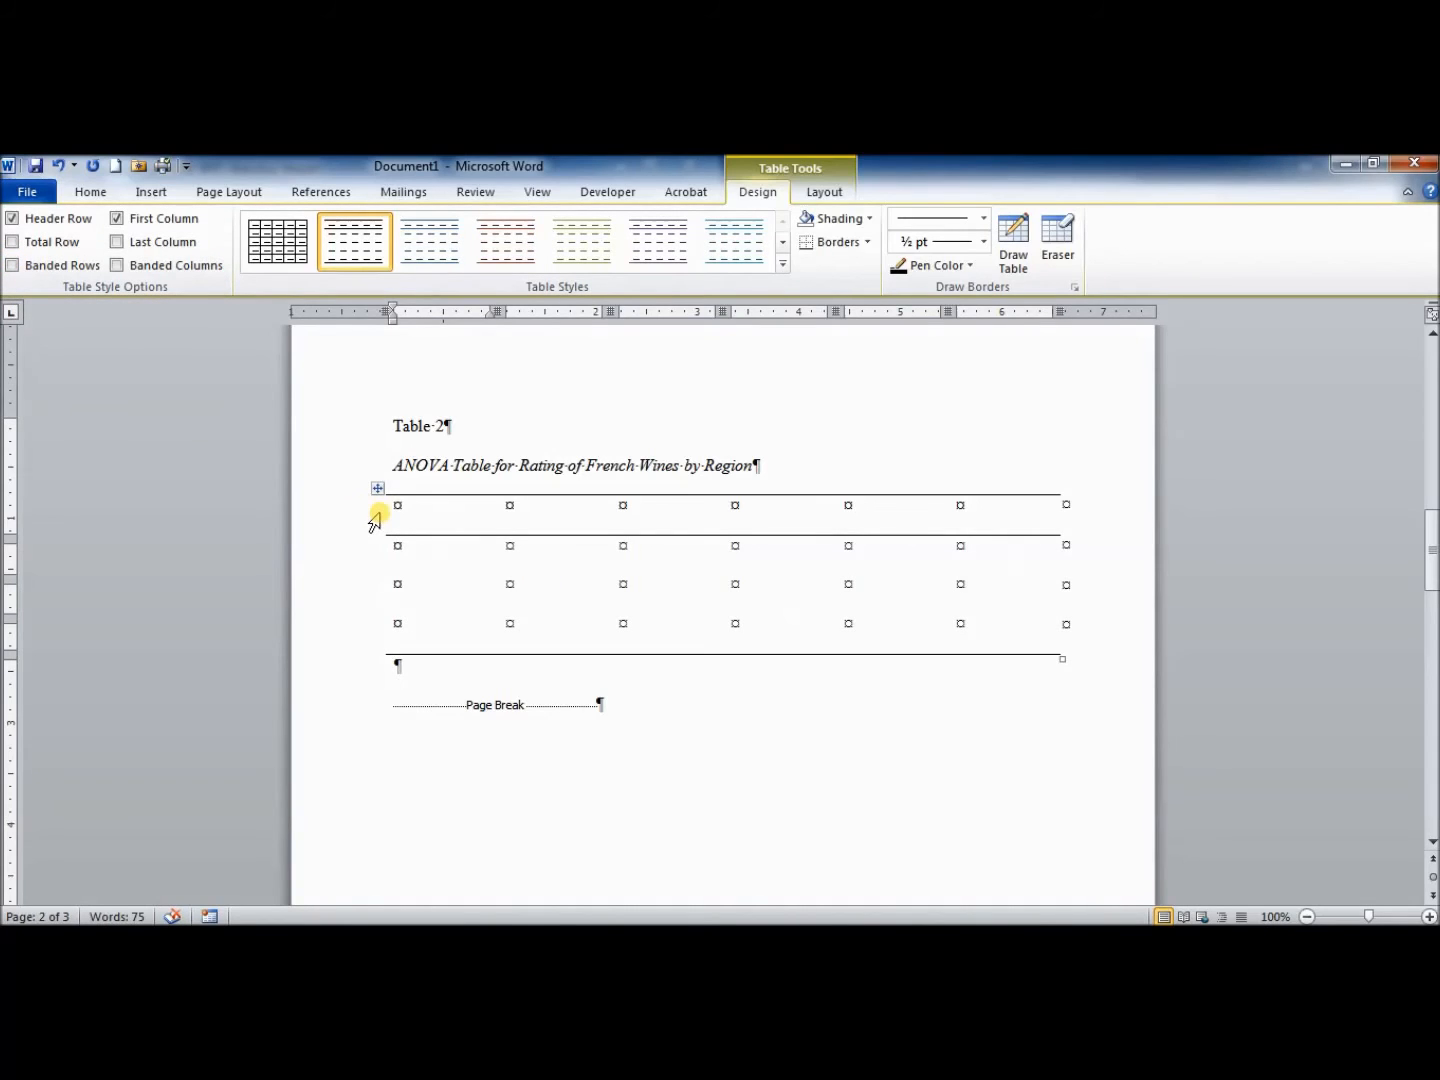
# Arrange the Word document beside the SPSS output so all six columns of the new table can be filled in
pyautogui.click(360, 514)
pyautogui.click(466, 508)
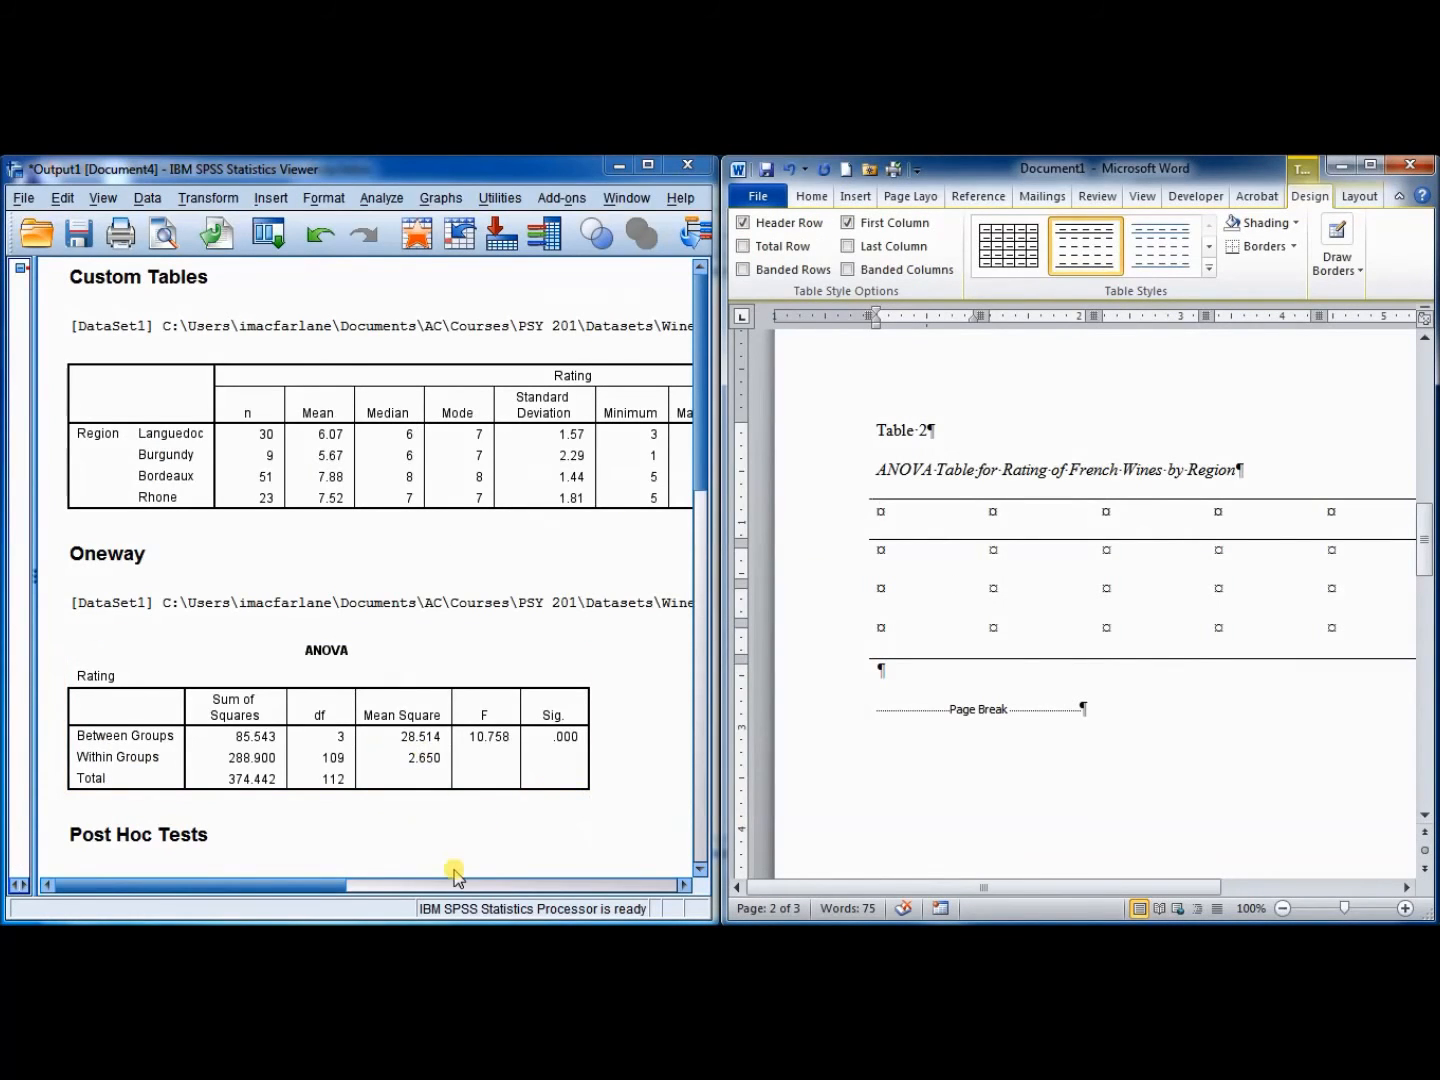
pyautogui.moveTo(937, 887); pyautogui.dragTo(1010, 890)
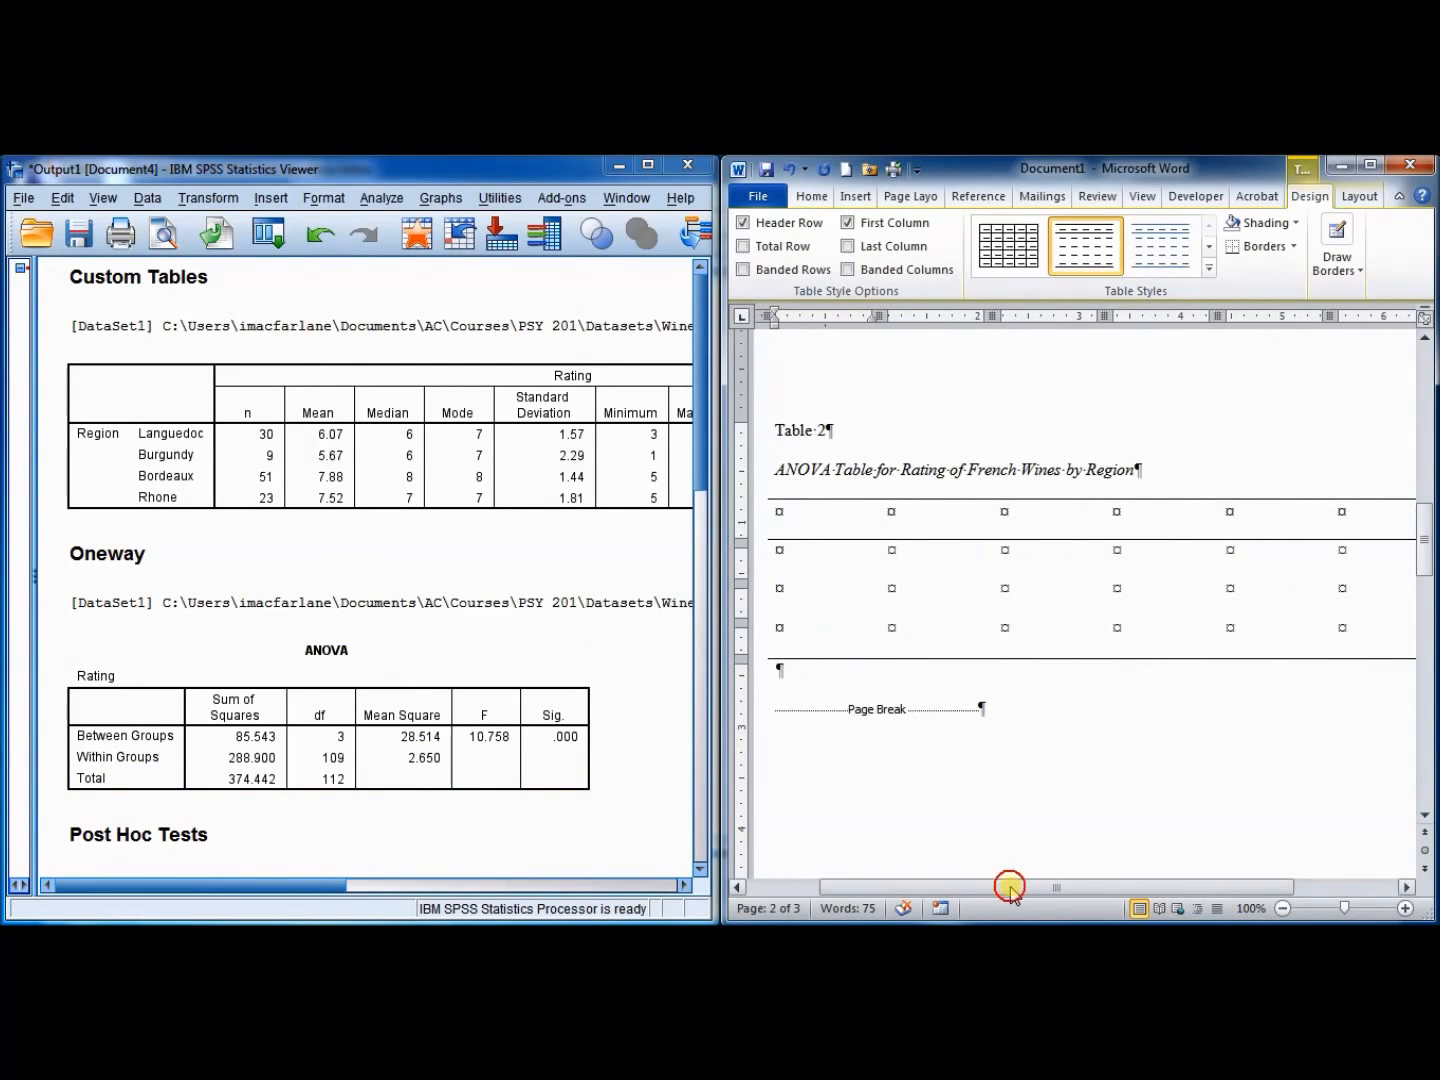
# Enter the headers Source, SS and df in the first three cells of the Table 2 header row, keeping df in lowercase
pyautogui.click(779, 522)
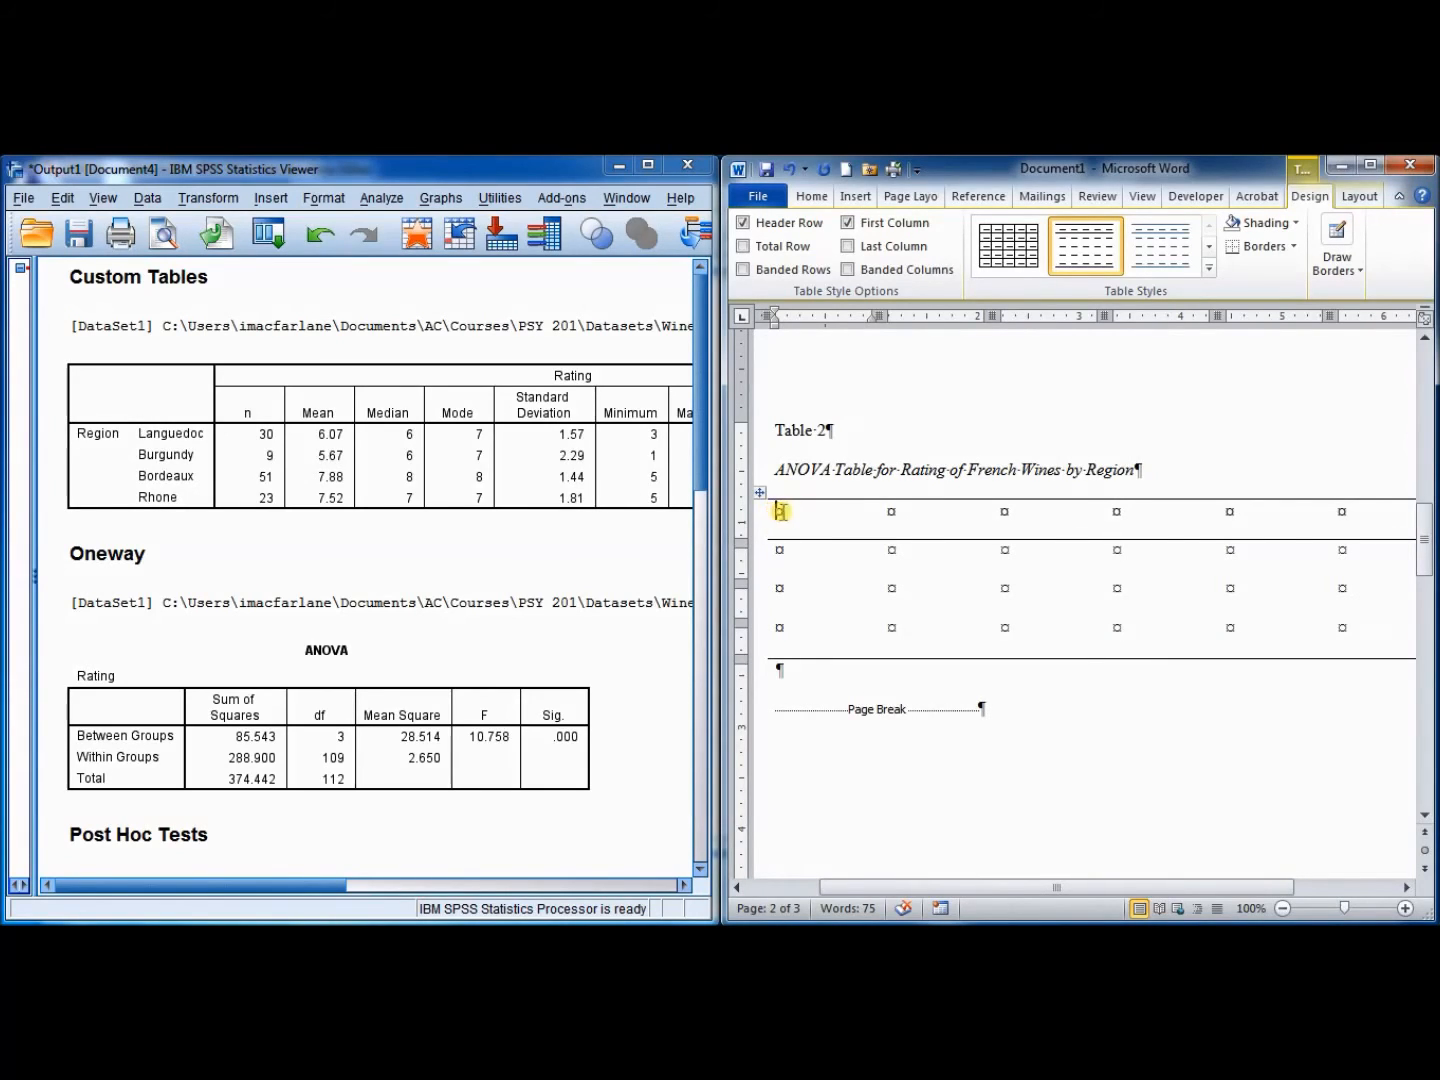
pyautogui.write('Source')
pyautogui.press('Tab')
pyautogui.write('SS')
pyautogui.press('Tab')
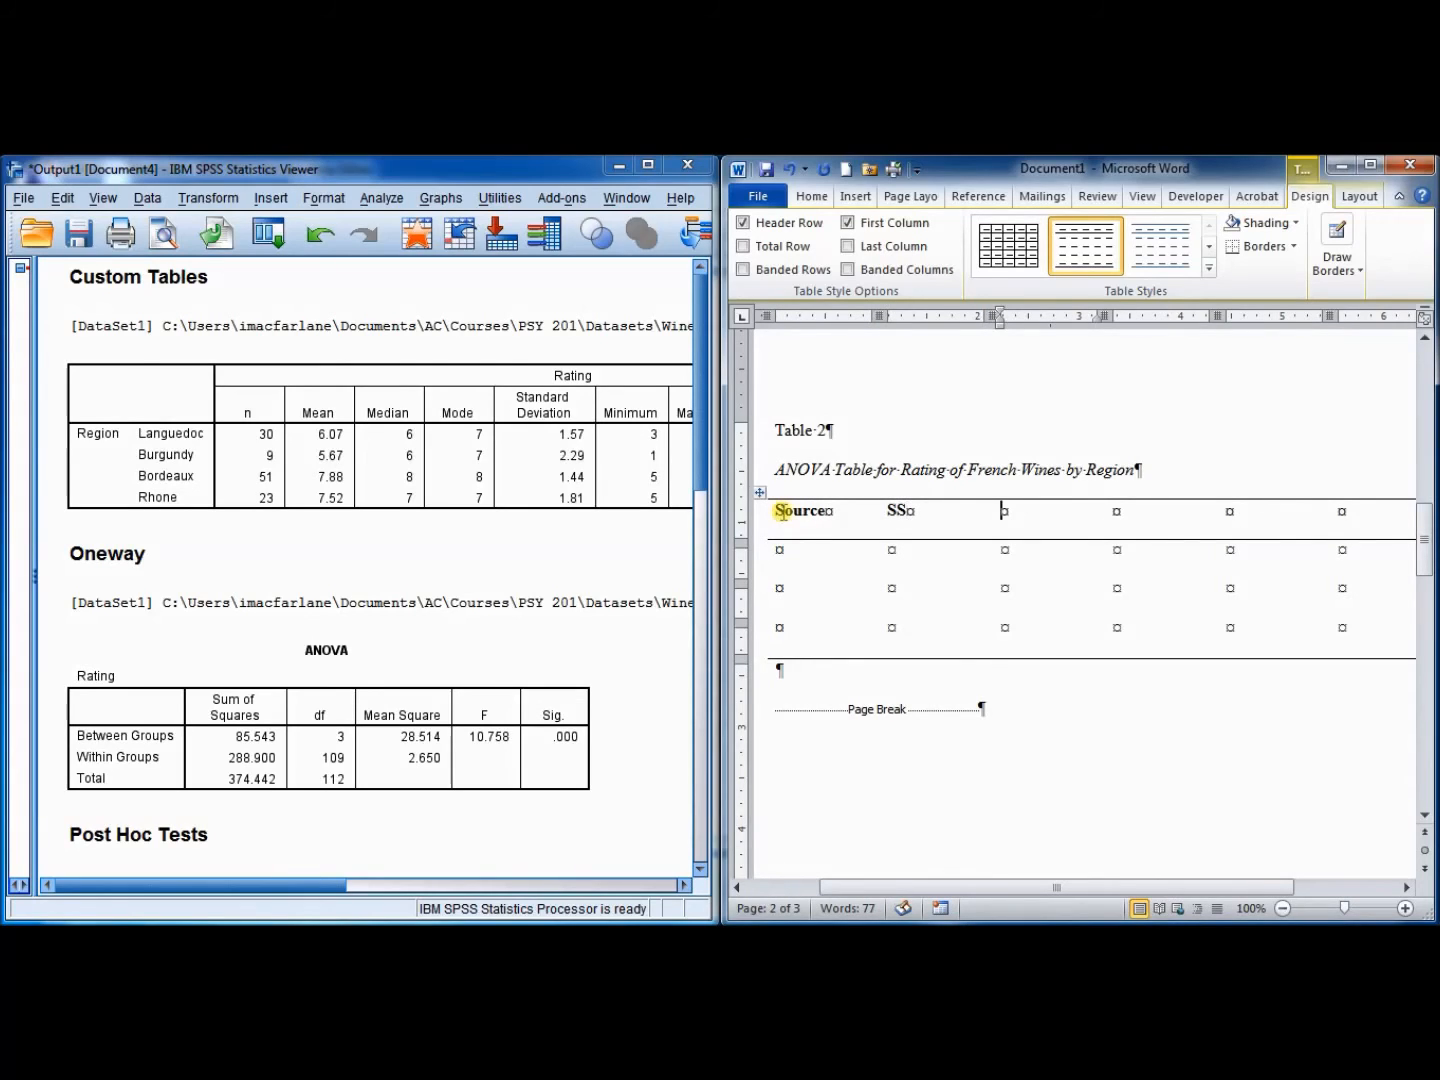
pyautogui.write('df')
pyautogui.press('Tab')
pyautogui.click(1010, 510)
pyautogui.click(996, 525)
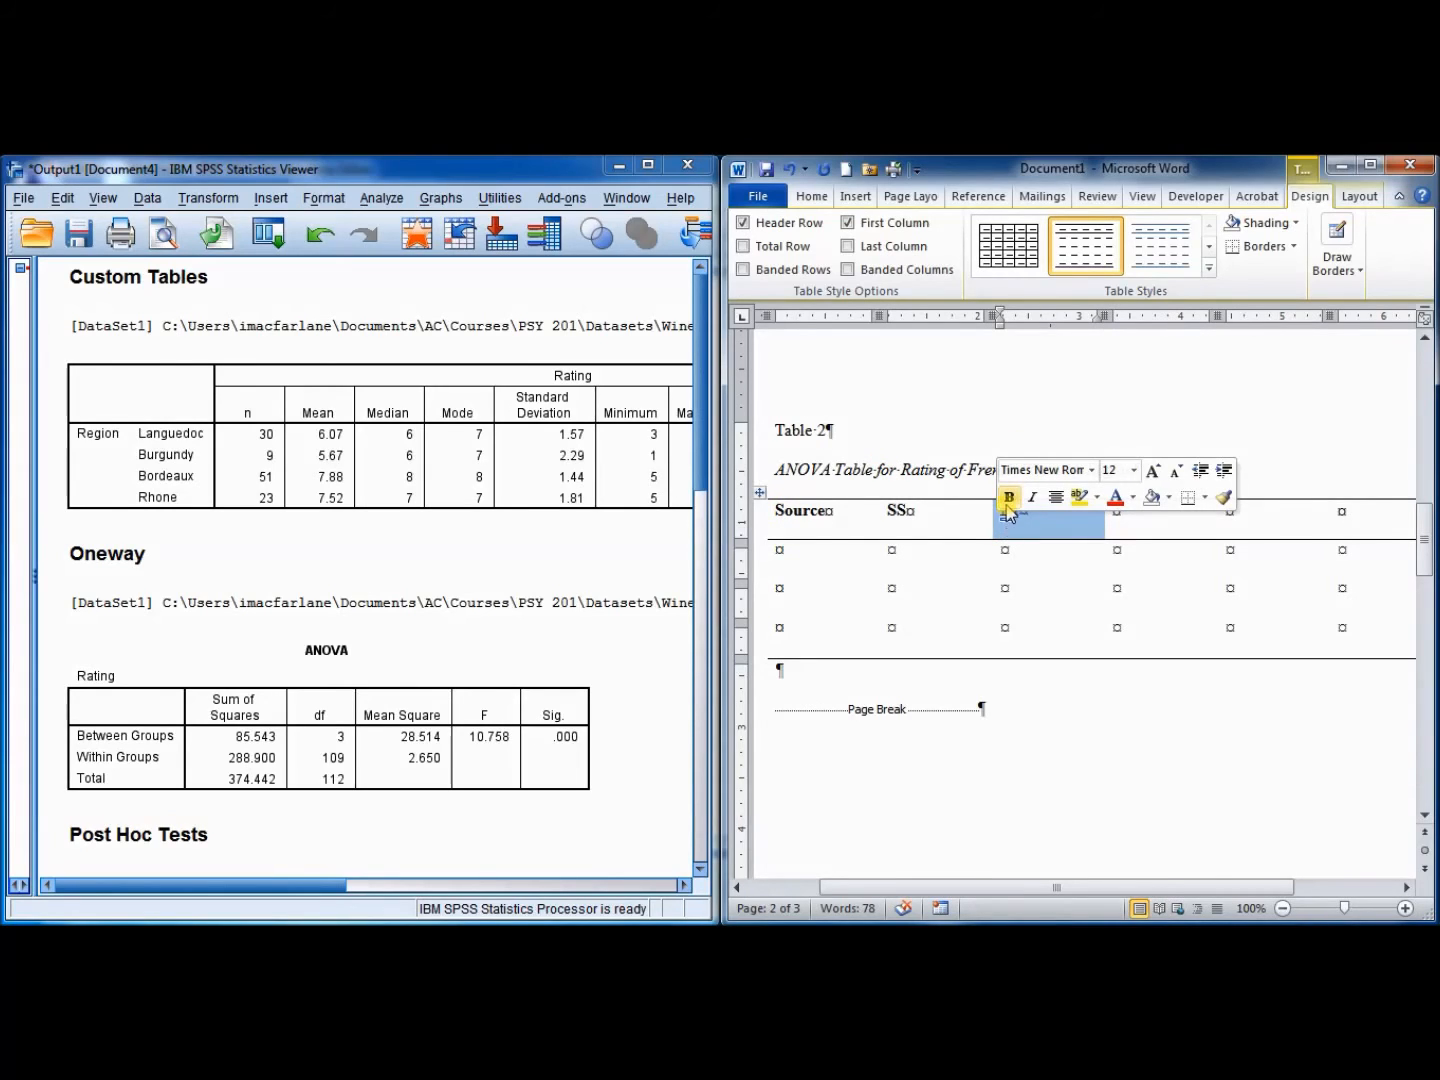
pyautogui.click(1011, 511)
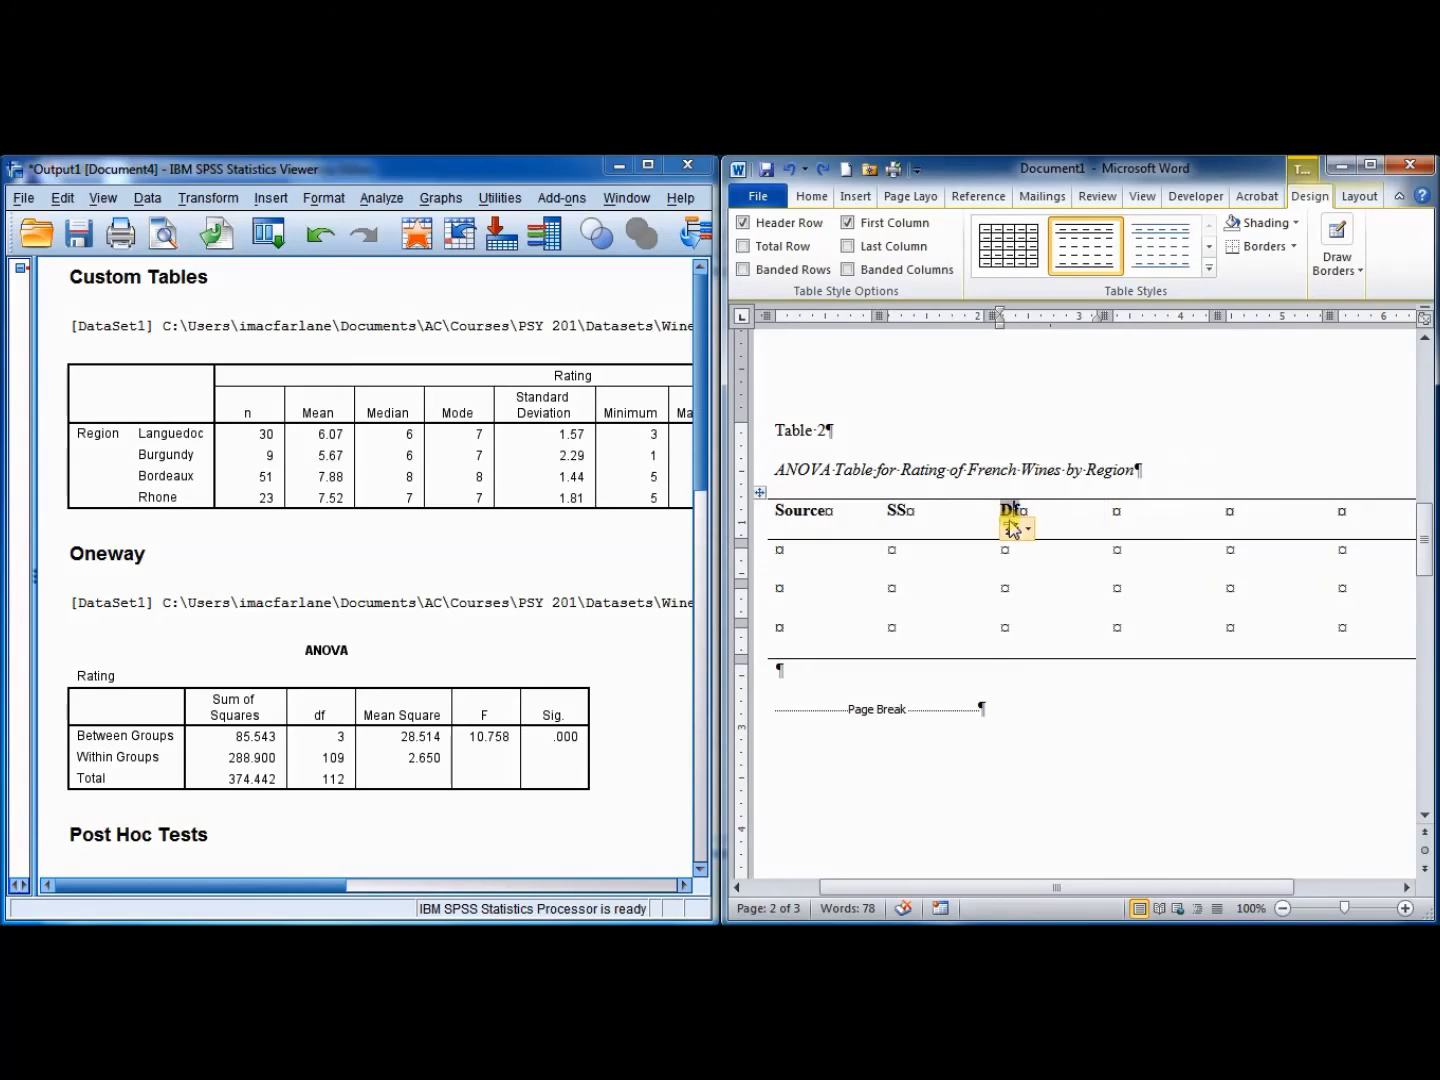
pyautogui.click(1018, 528)
pyautogui.click(1033, 556)
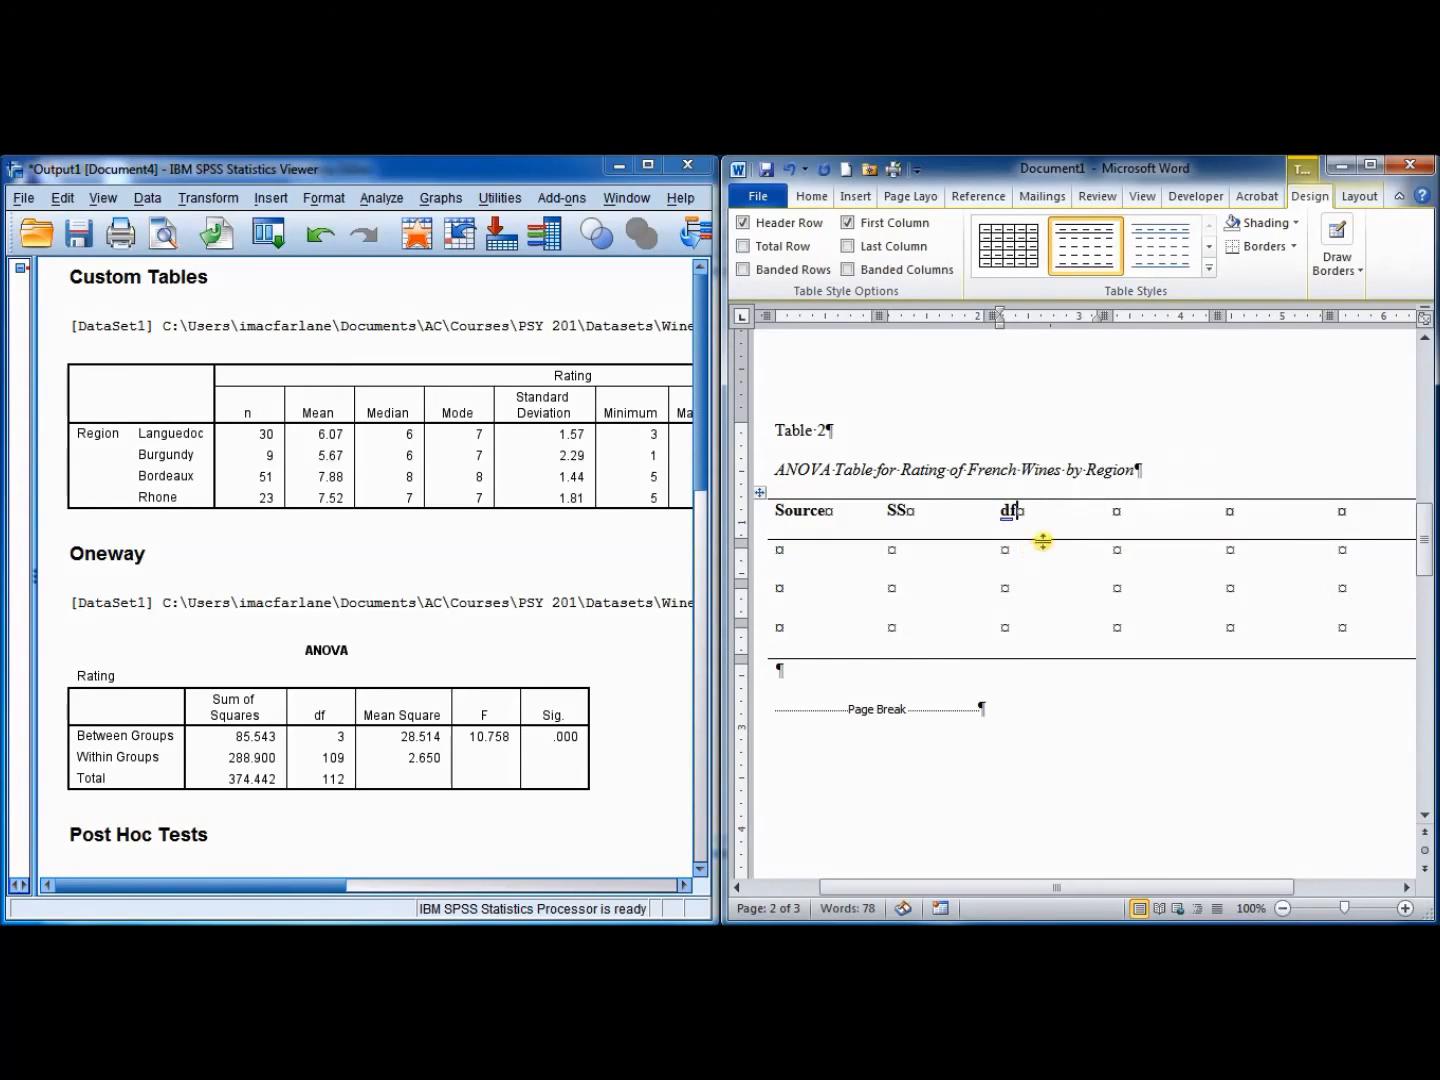
# Enter the headers MS, F and p in the last three cells of the Table 2 header row
pyautogui.click(1108, 509)
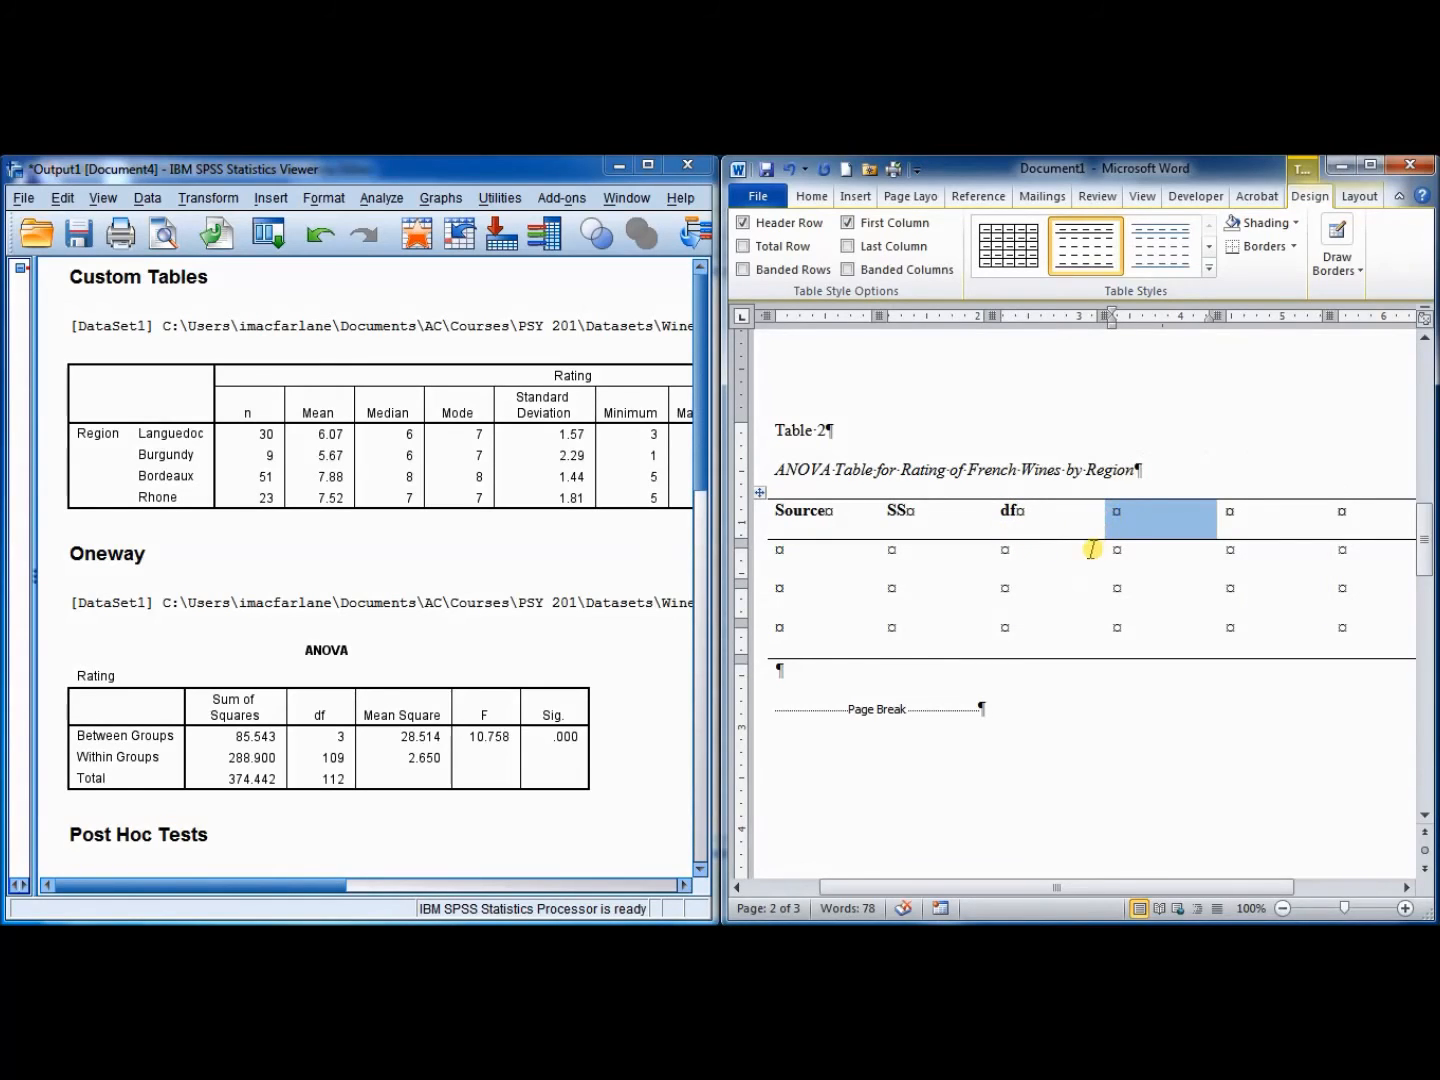
pyautogui.write('MS')
pyautogui.press('Tab')
pyautogui.write('F')
pyautogui.press('Tab')
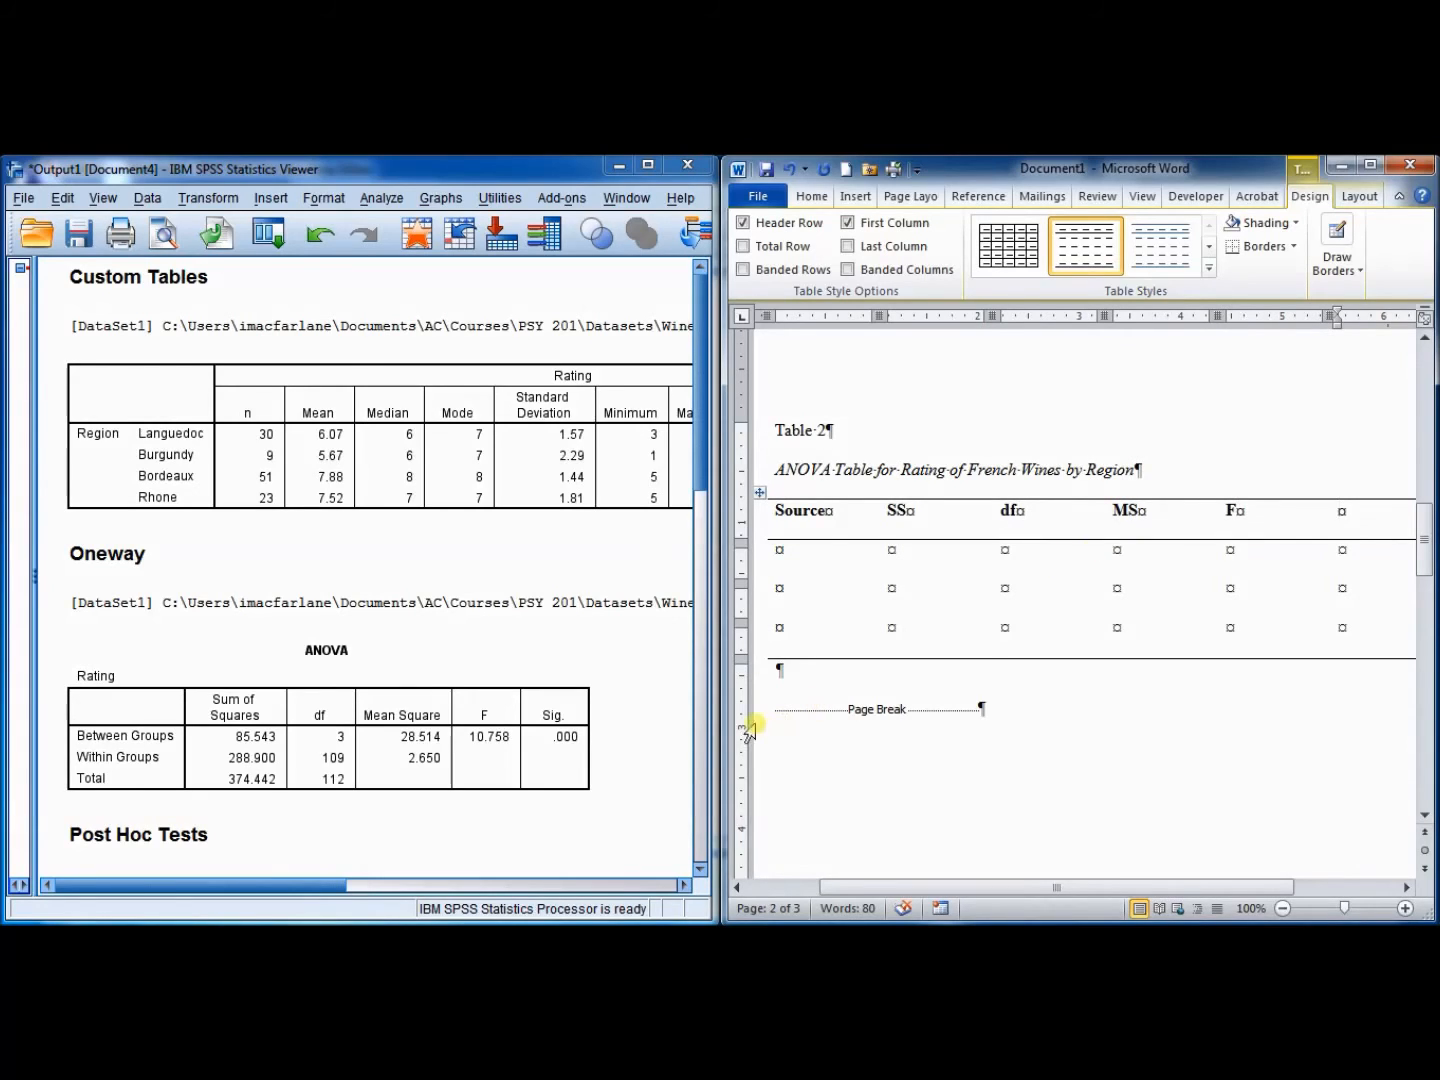
pyautogui.click(540, 722)
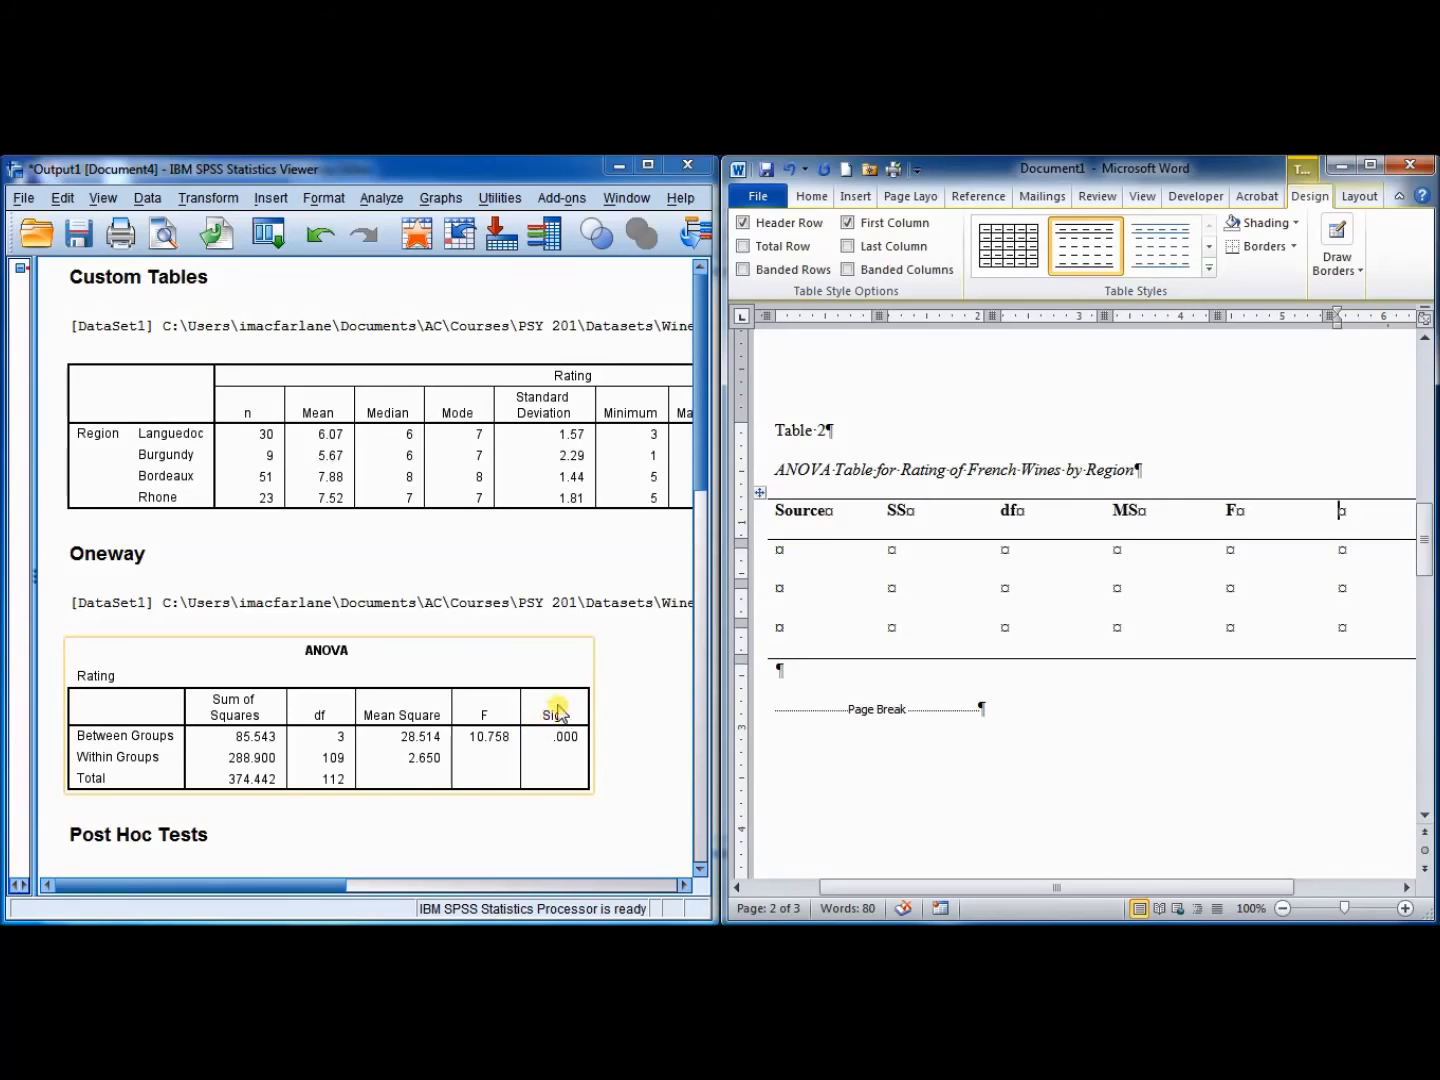
pyautogui.click(1318, 519)
pyautogui.write('p')
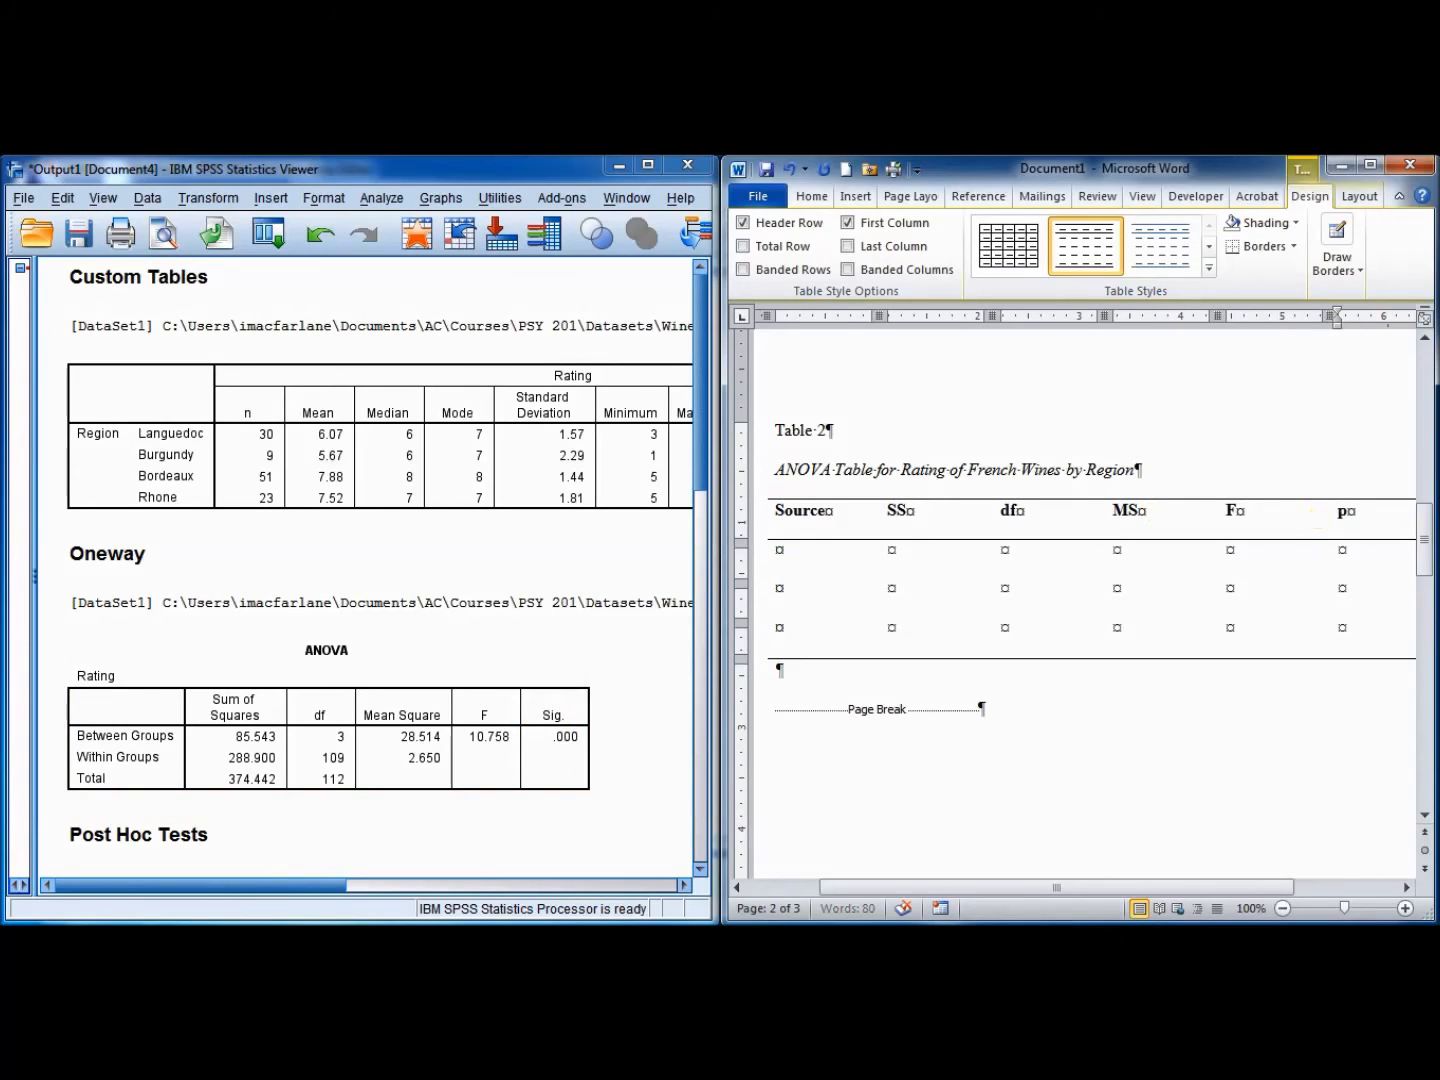
# Italicize the headers SS through p and centre the whole header row horizontally and vertically in its cells
pyautogui.moveTo(882, 512); pyautogui.dragTo(1331, 517)
pyautogui.hotkey('ctrl', 'i')
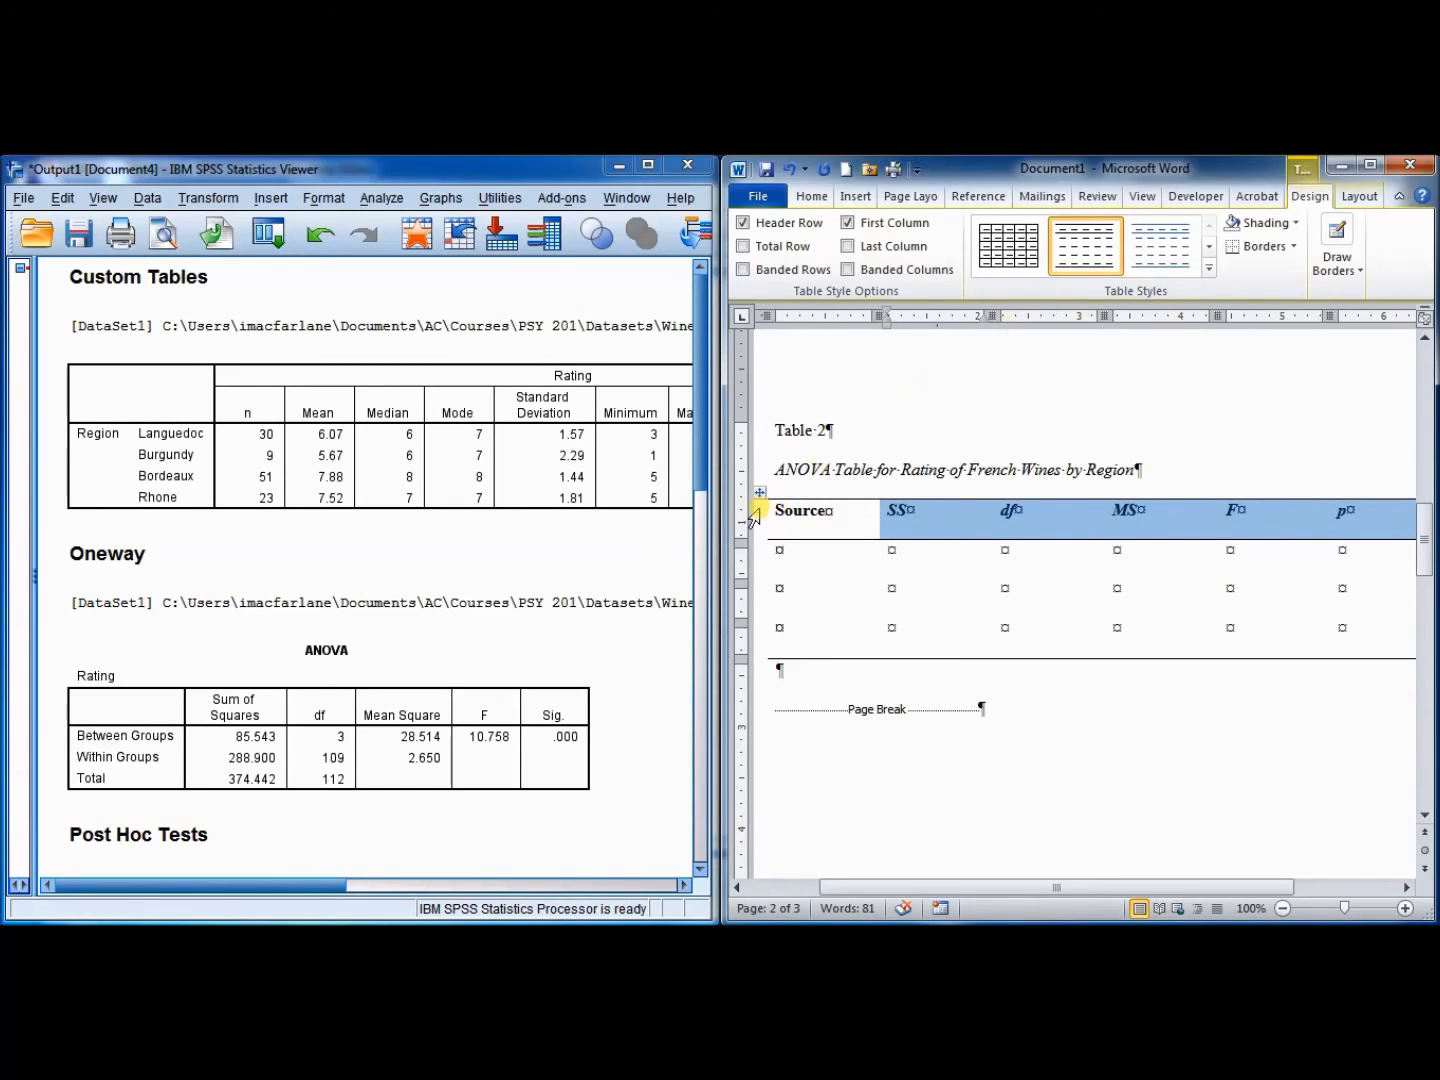
pyautogui.click(755, 517)
pyautogui.click(1359, 196)
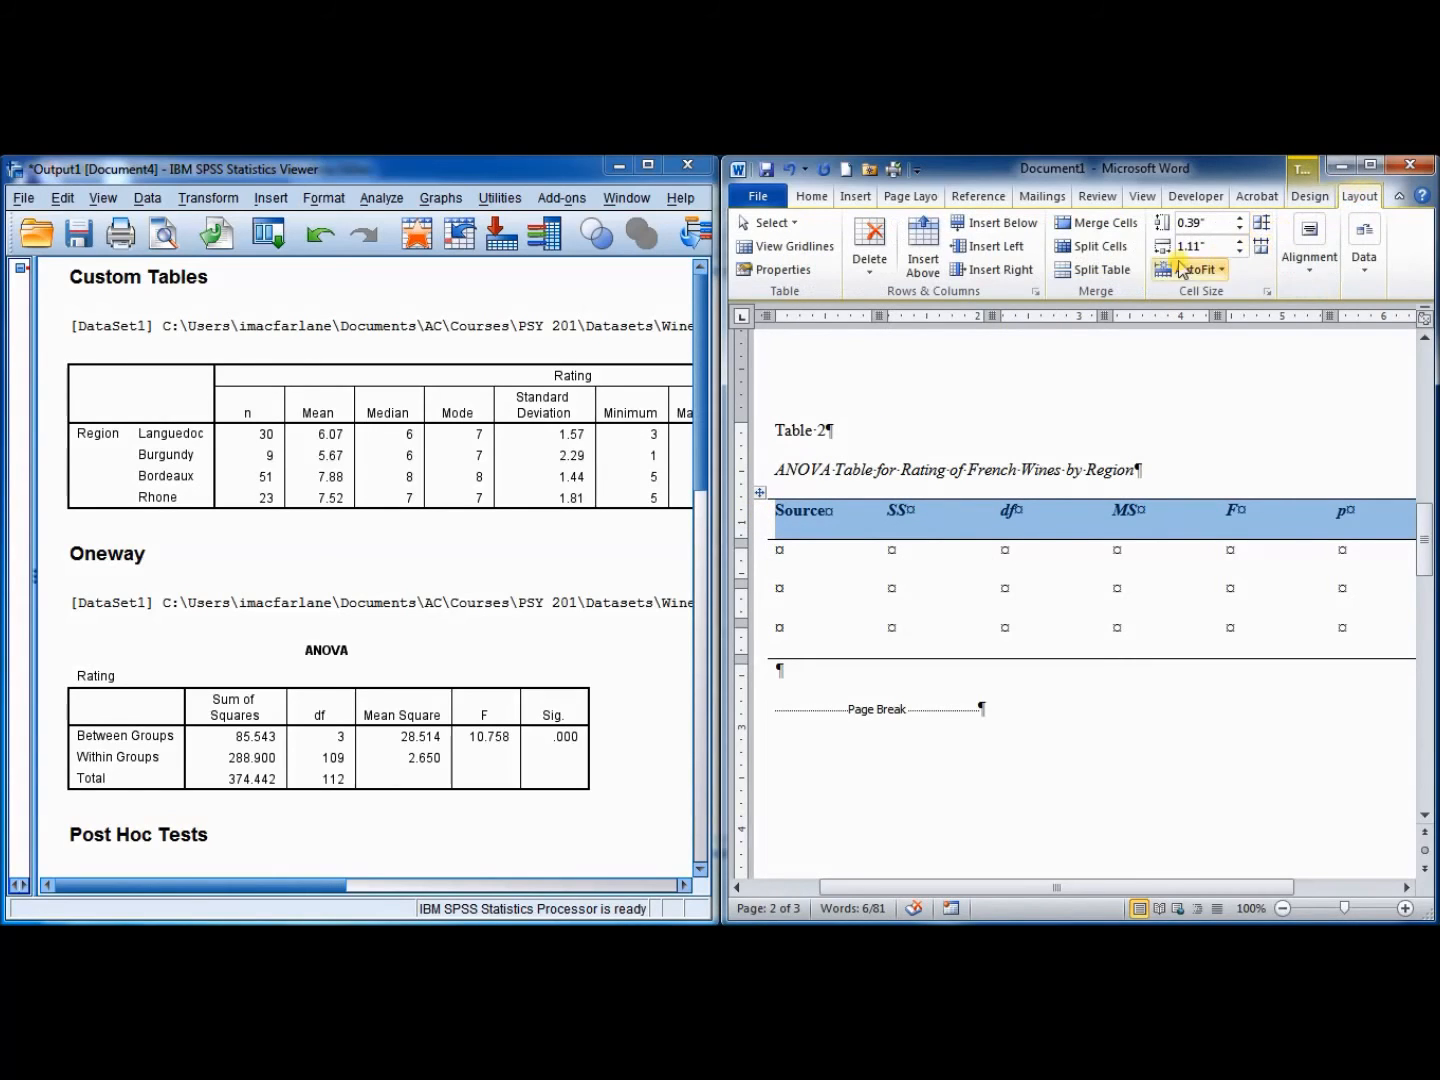
pyautogui.click(1308, 240)
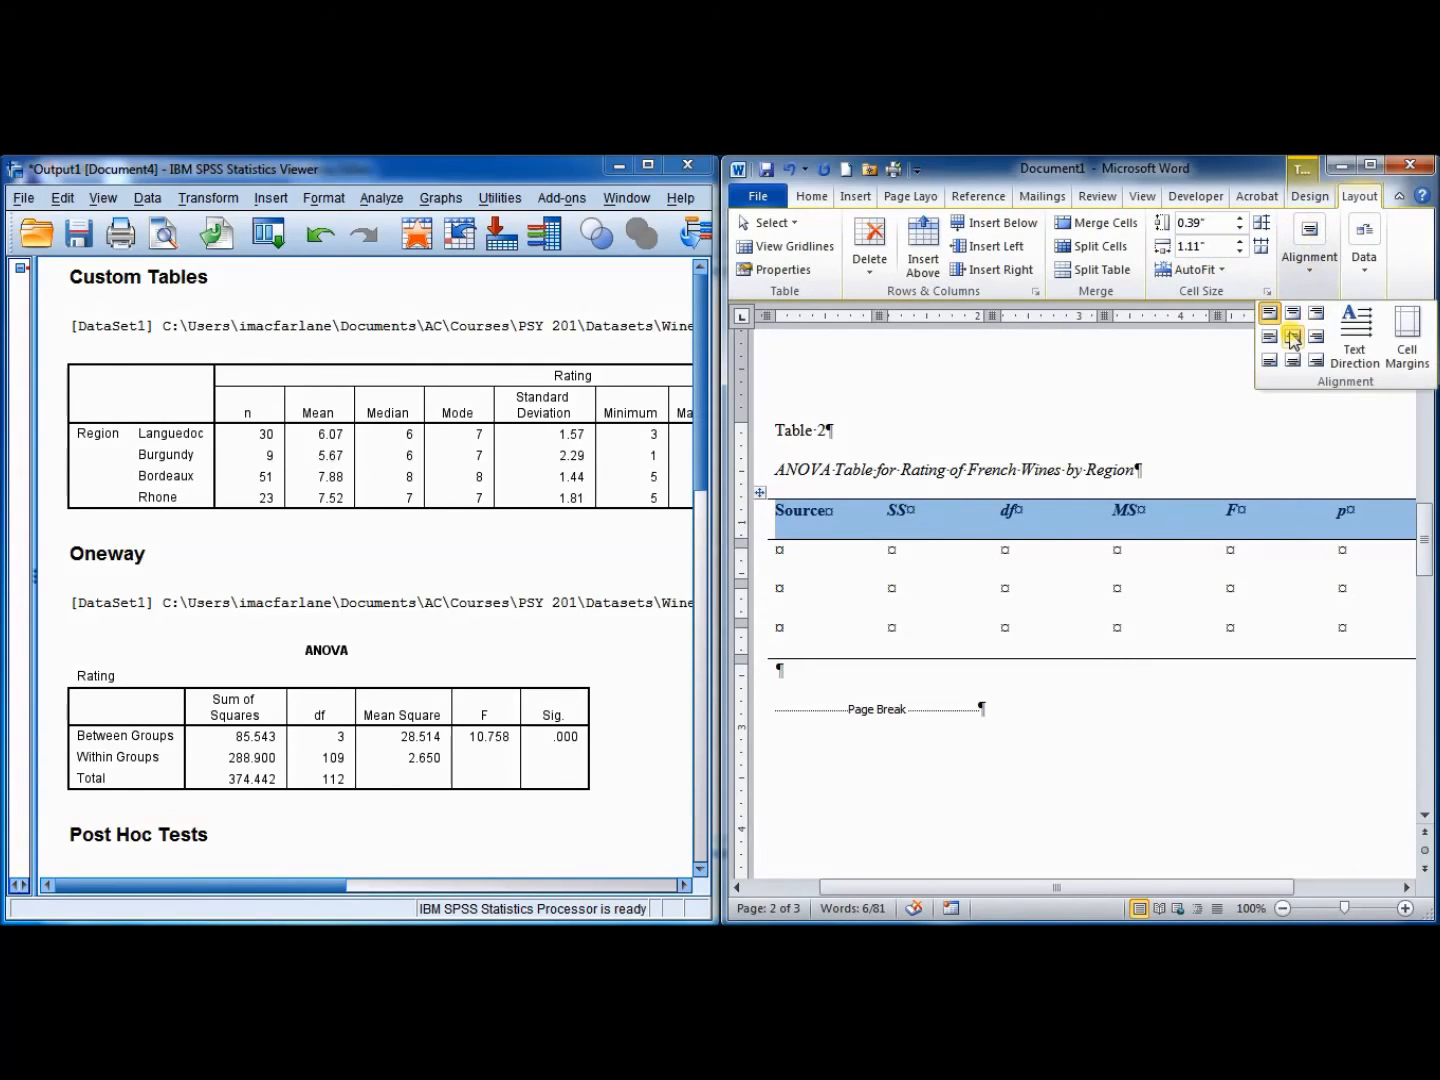
pyautogui.click(1292, 340)
# Centre the empty body cells under SS through p both horizontally and vertically
pyautogui.moveTo(890, 550); pyautogui.dragTo(1378, 637)
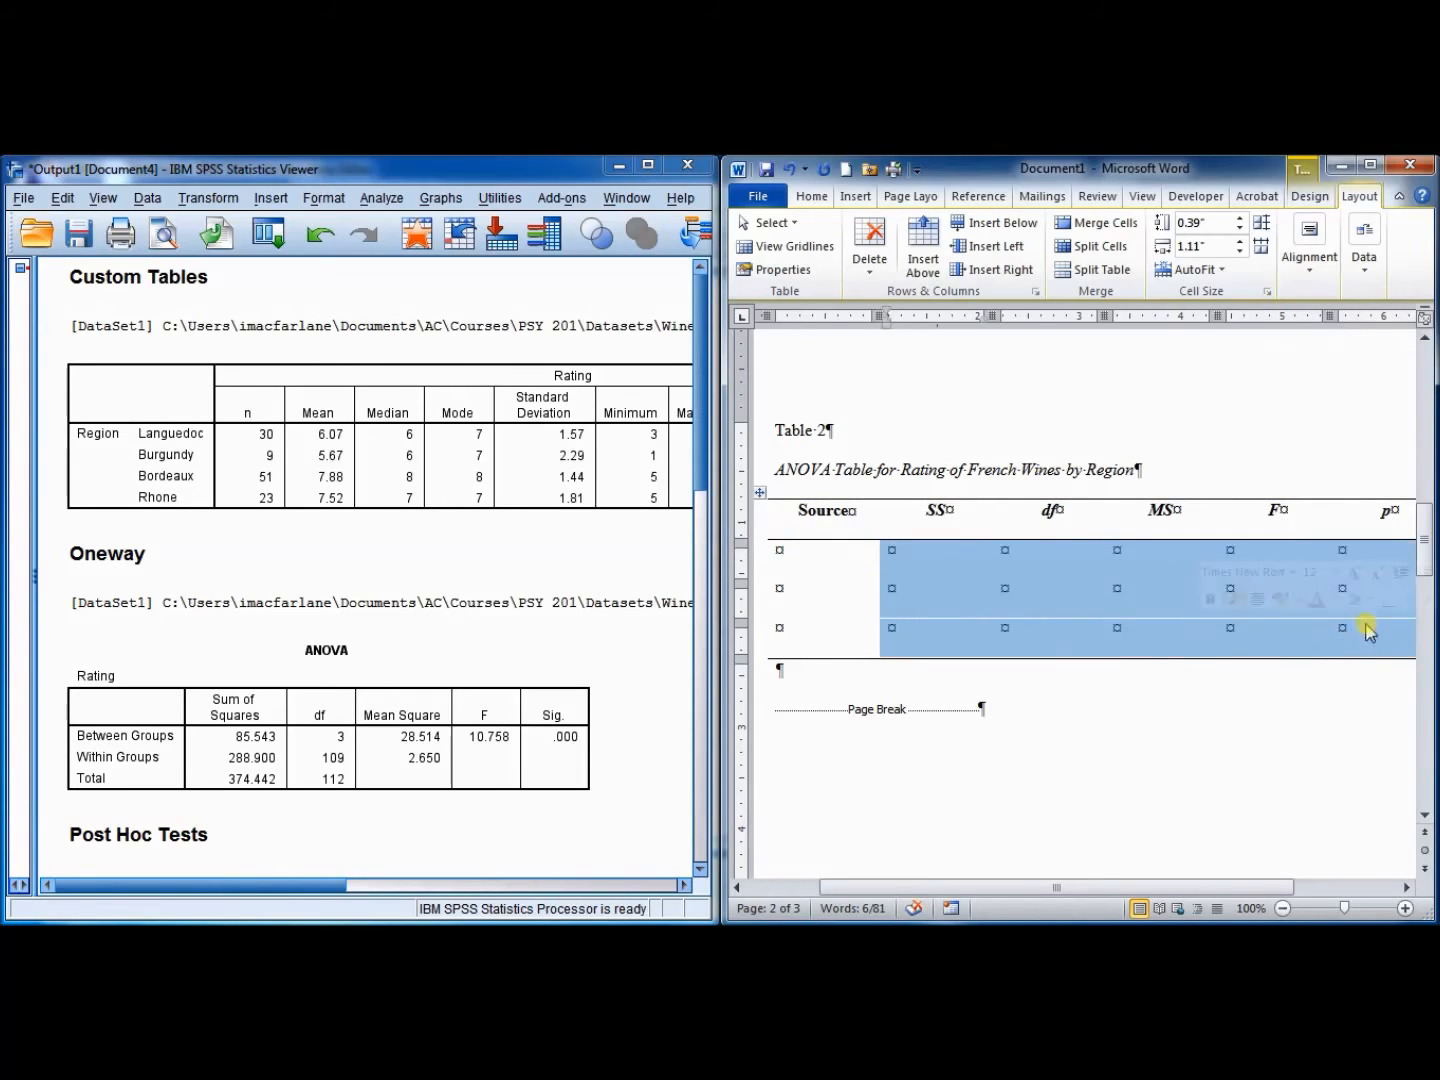
pyautogui.click(1309, 238)
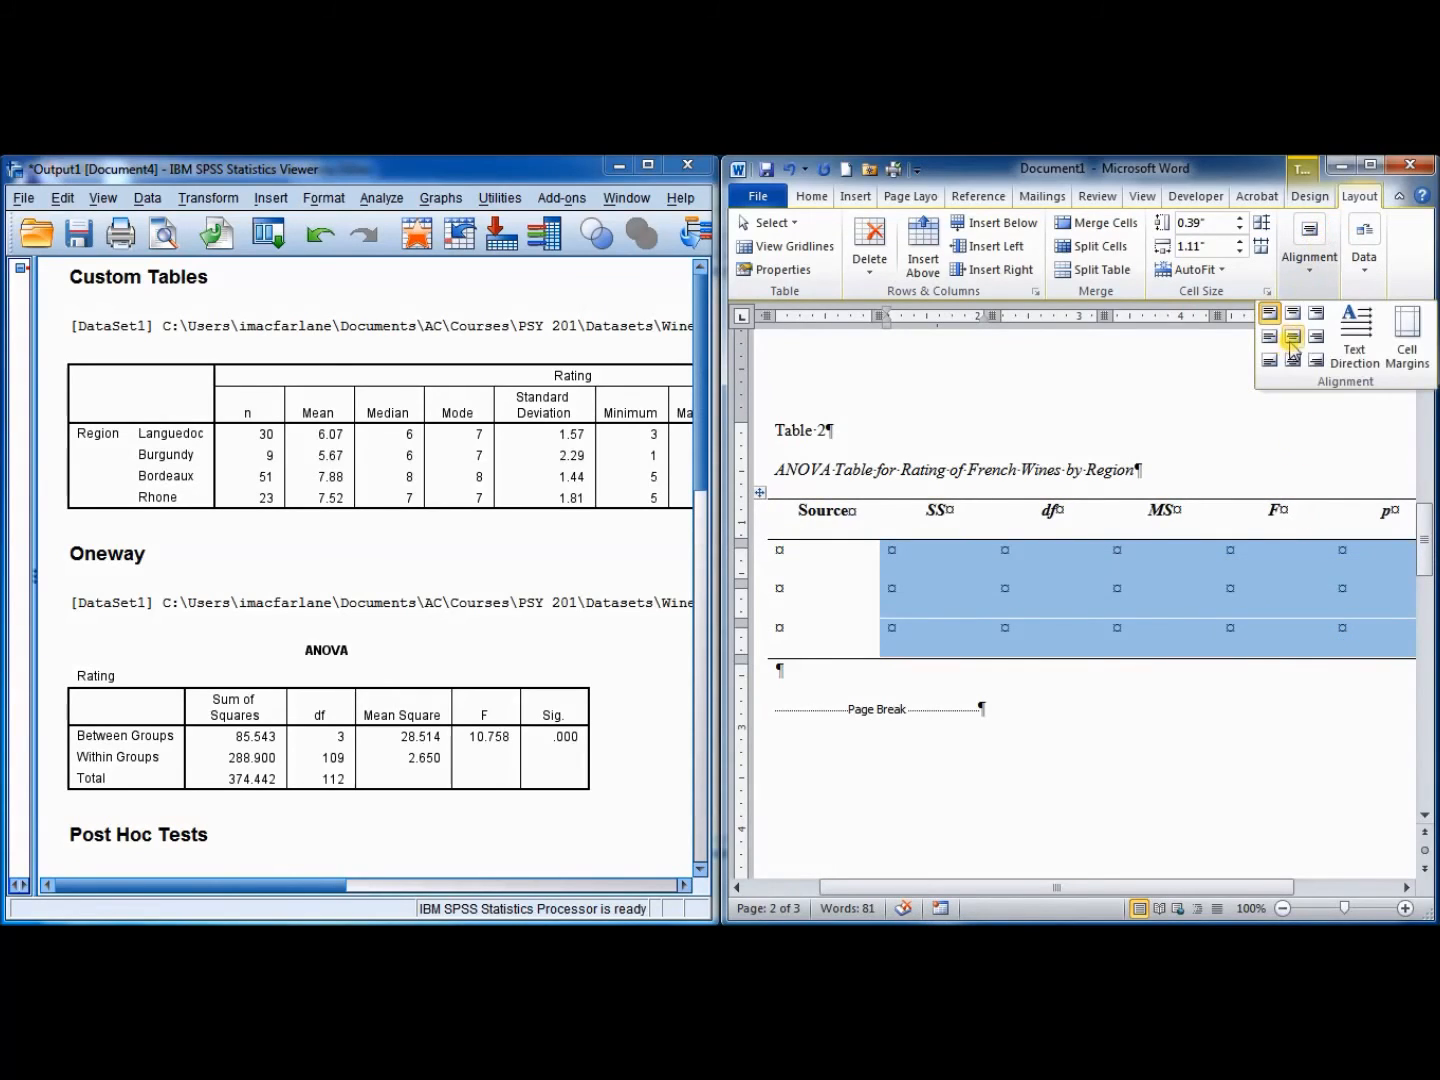
pyautogui.click(1291, 340)
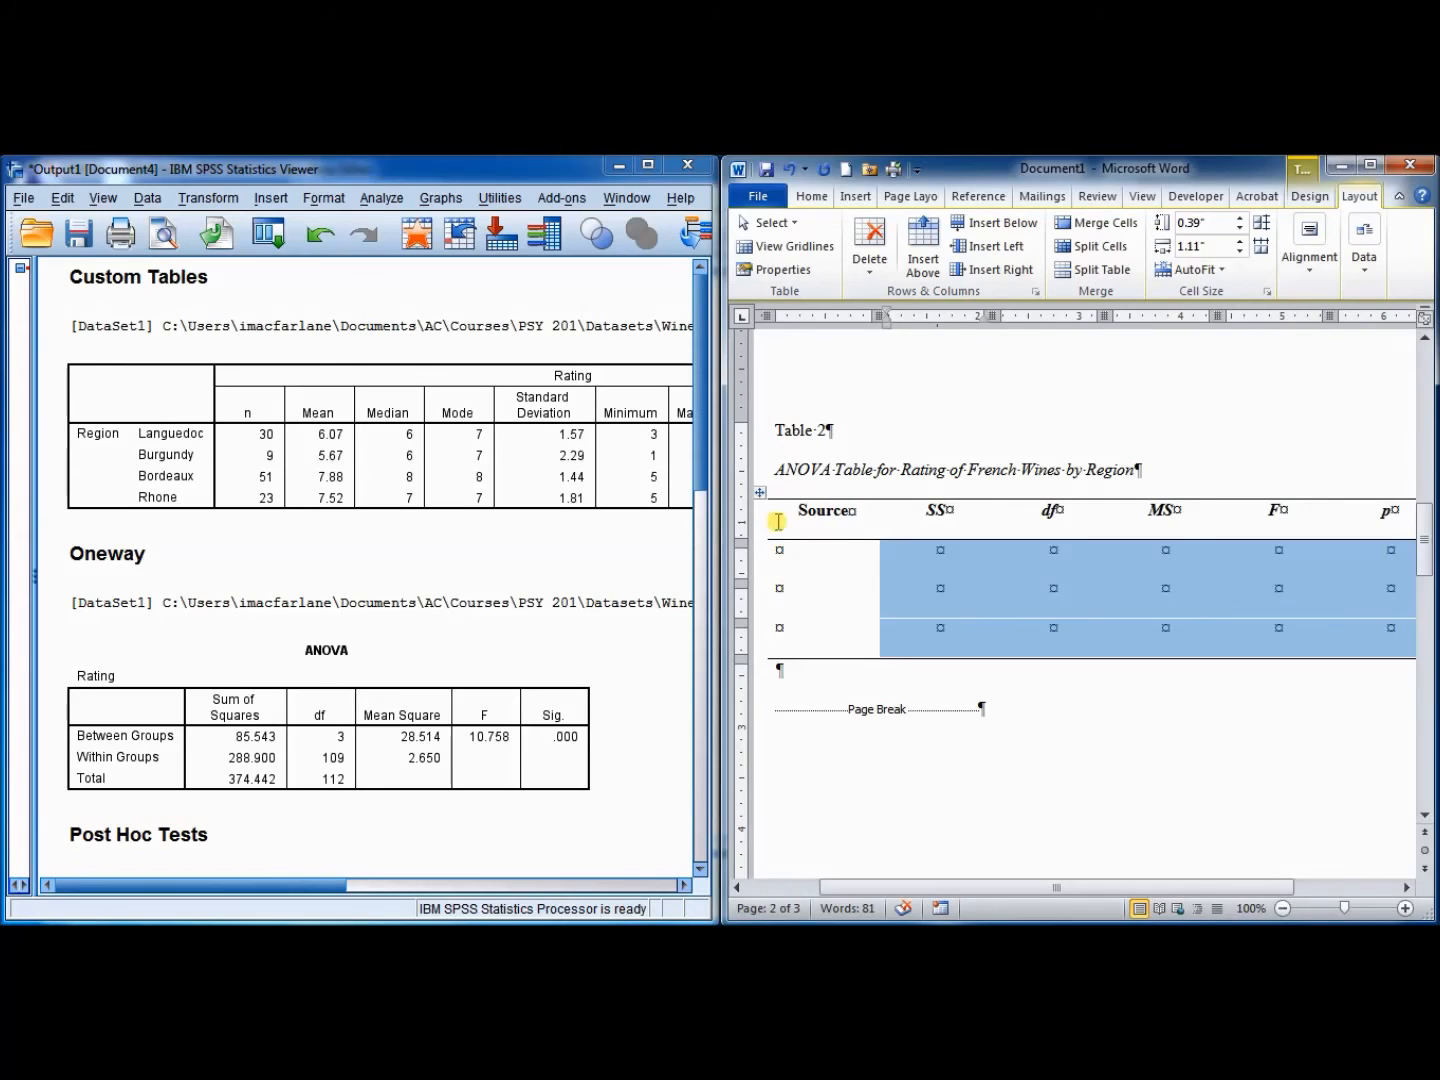
# Set the line spacing of the entire Table 2 grid to 1.0
pyautogui.click(760, 497)
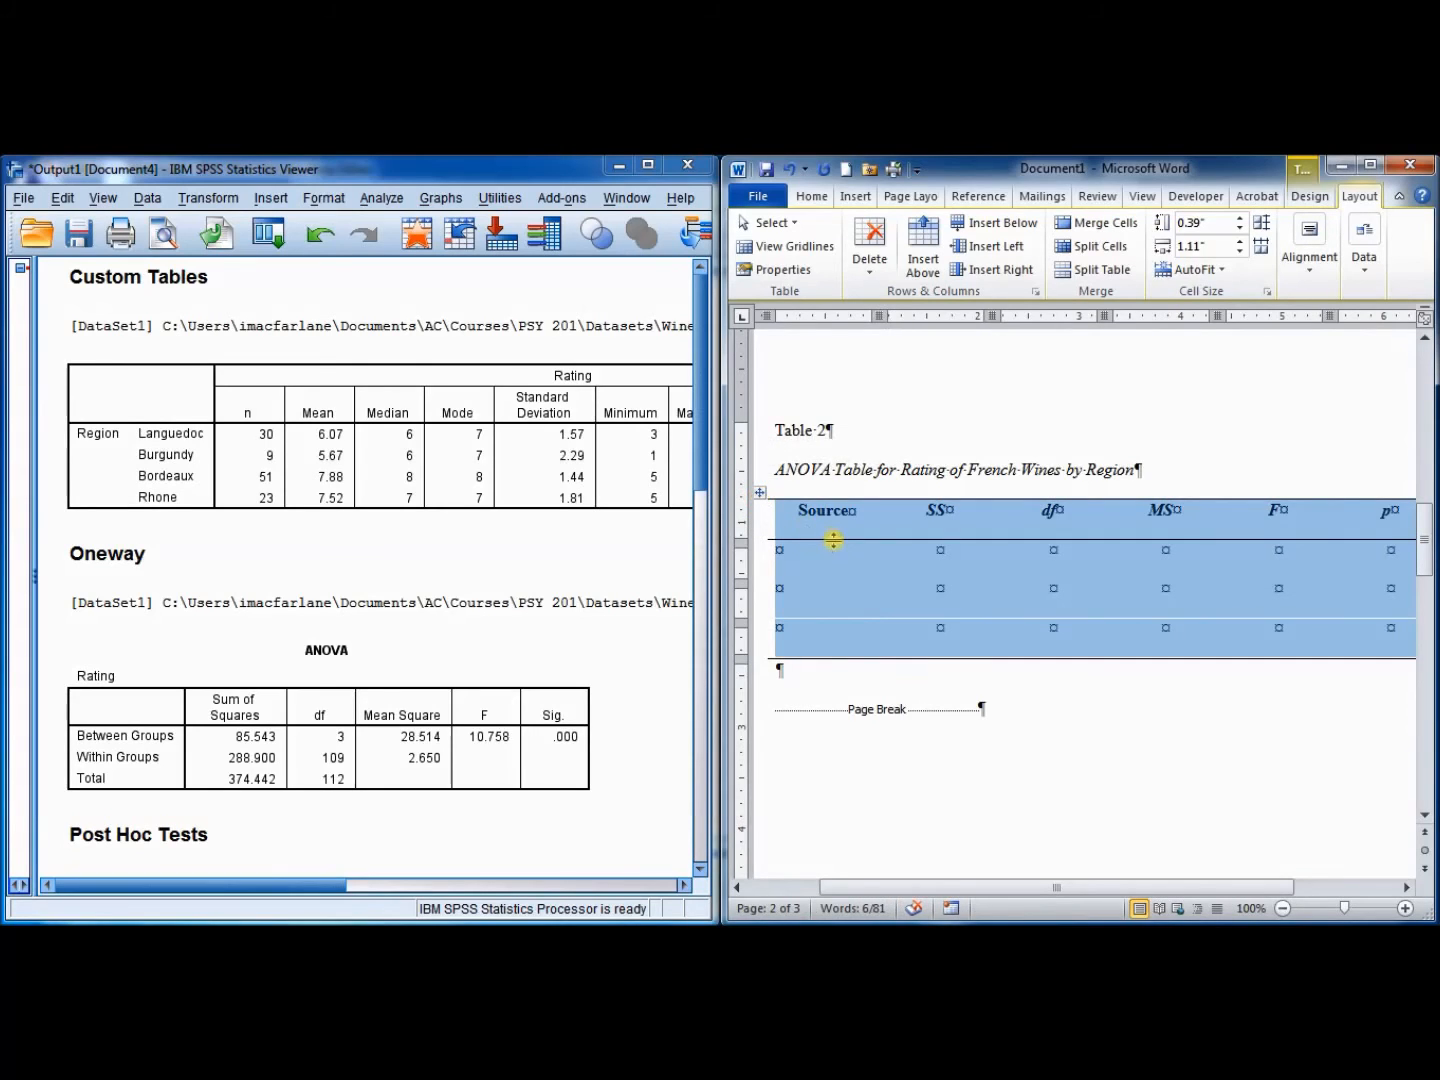
pyautogui.click(812, 196)
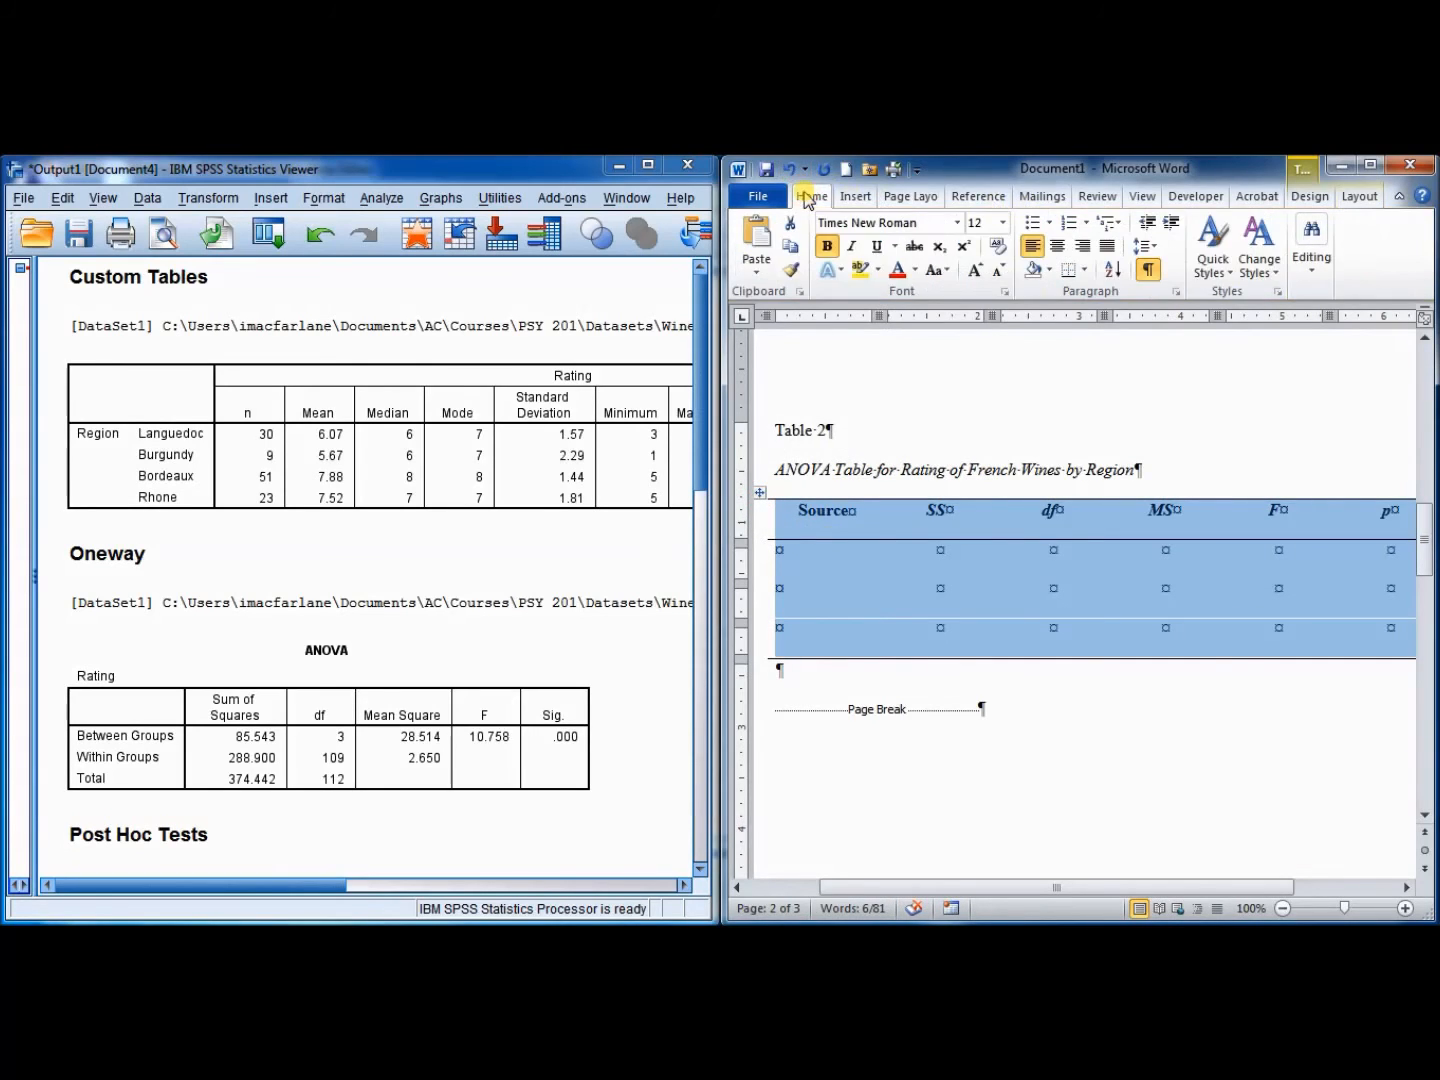
pyautogui.click(1142, 249)
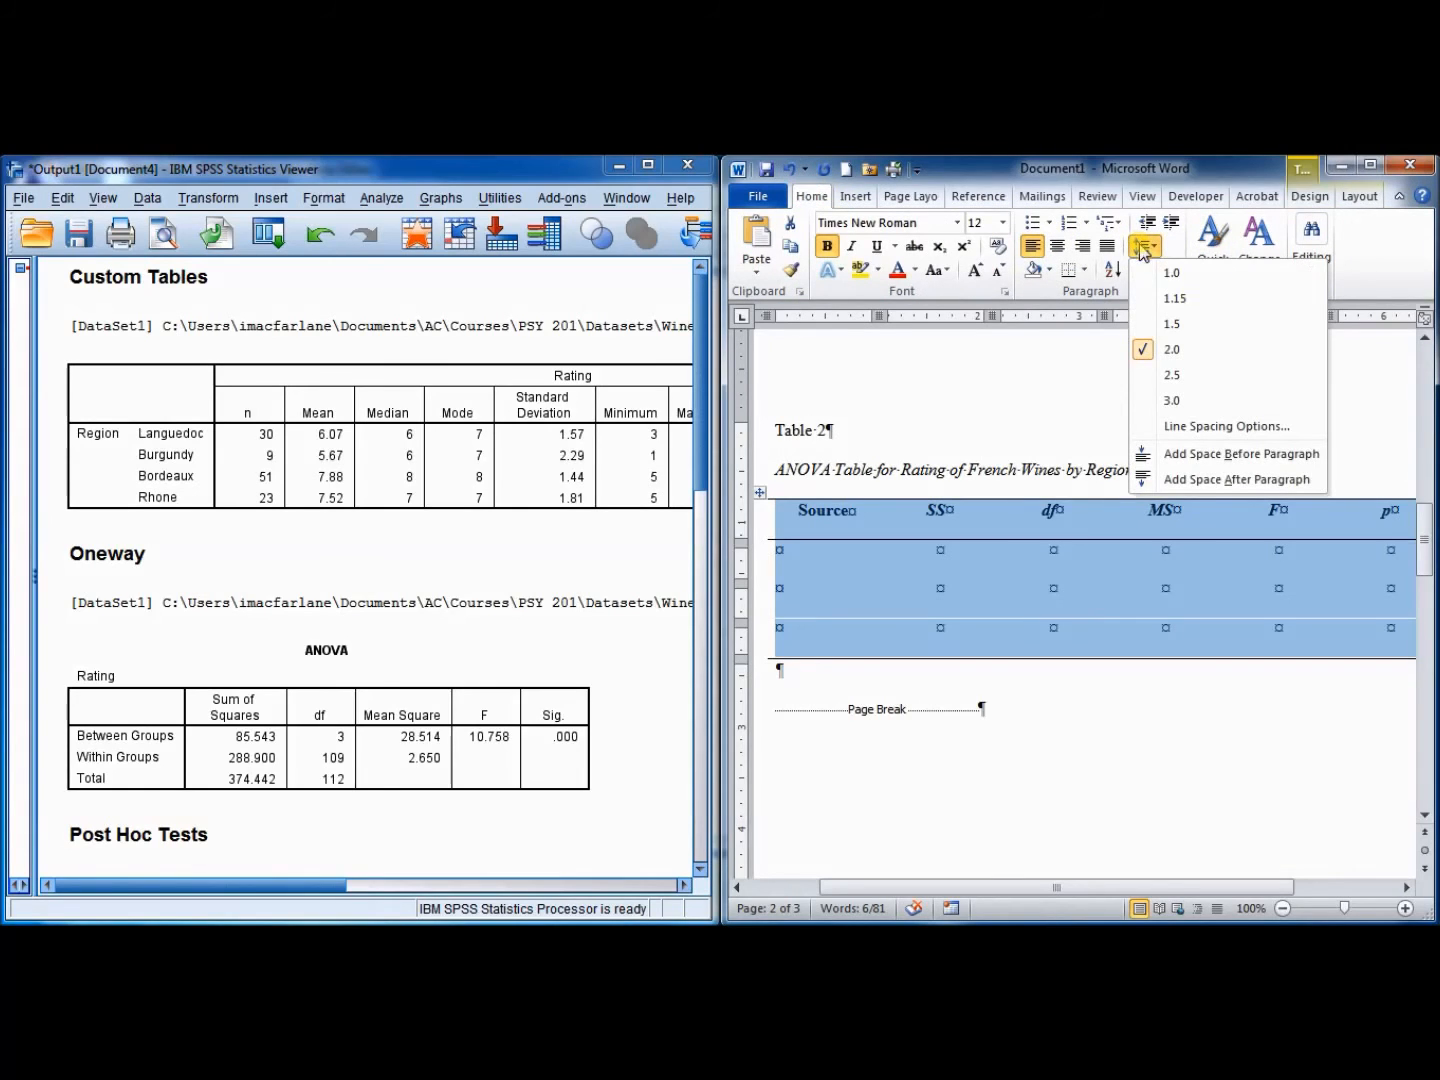
pyautogui.click(1146, 275)
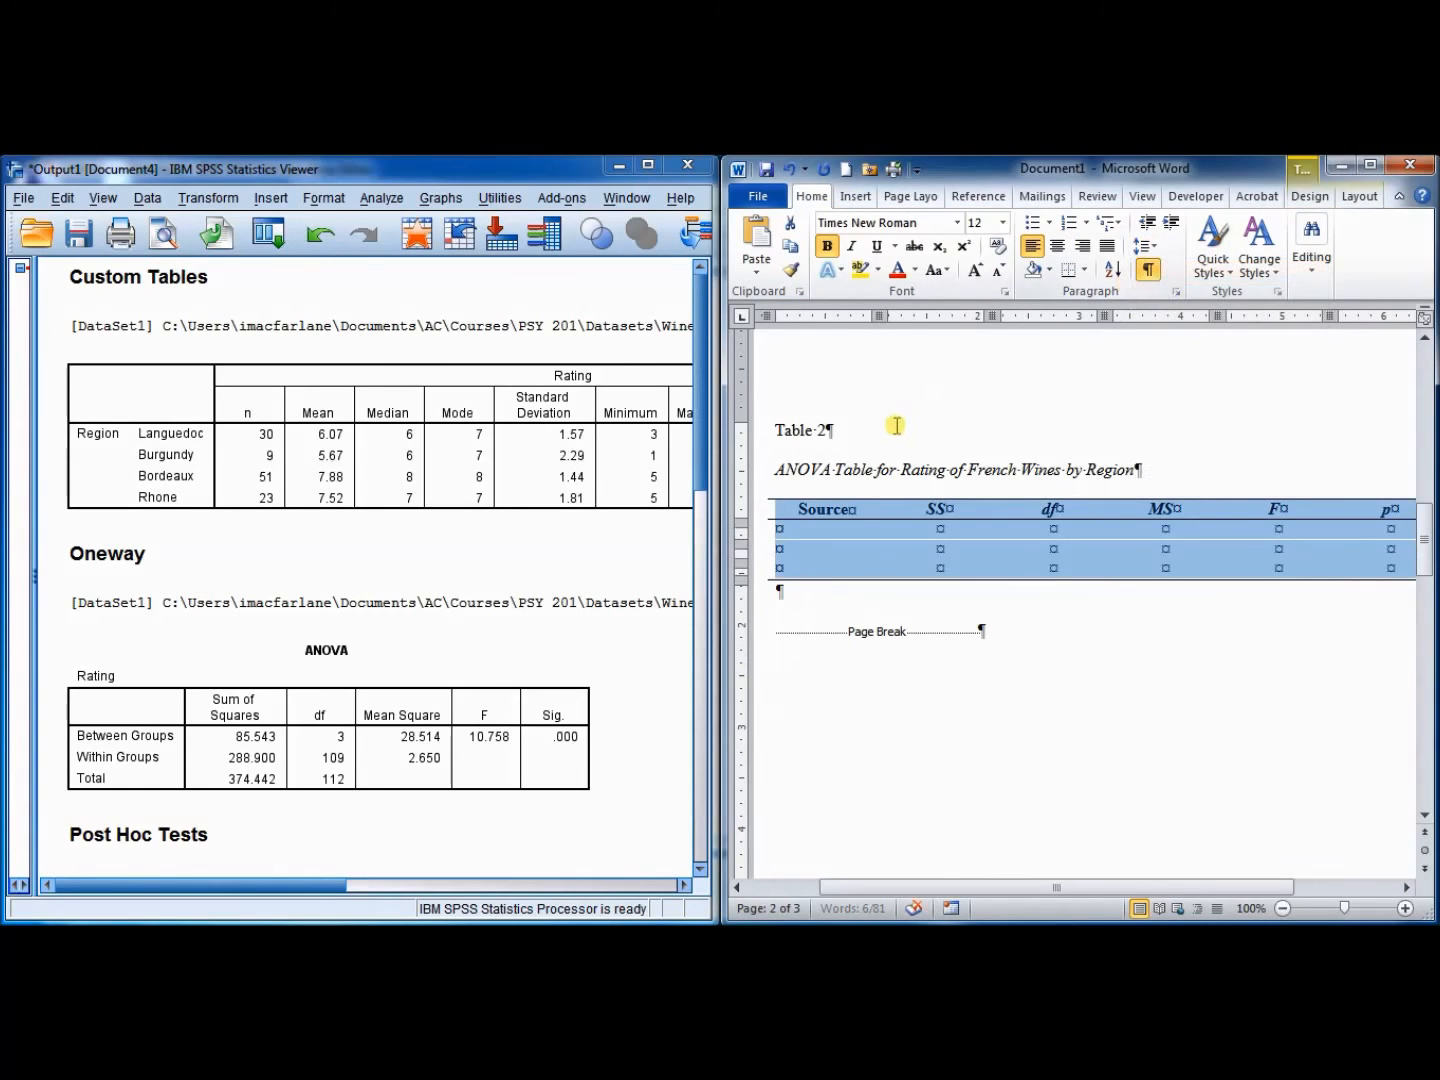
# Turn off the special First Column formatting in the style options of Table 2
pyautogui.click(811, 530)
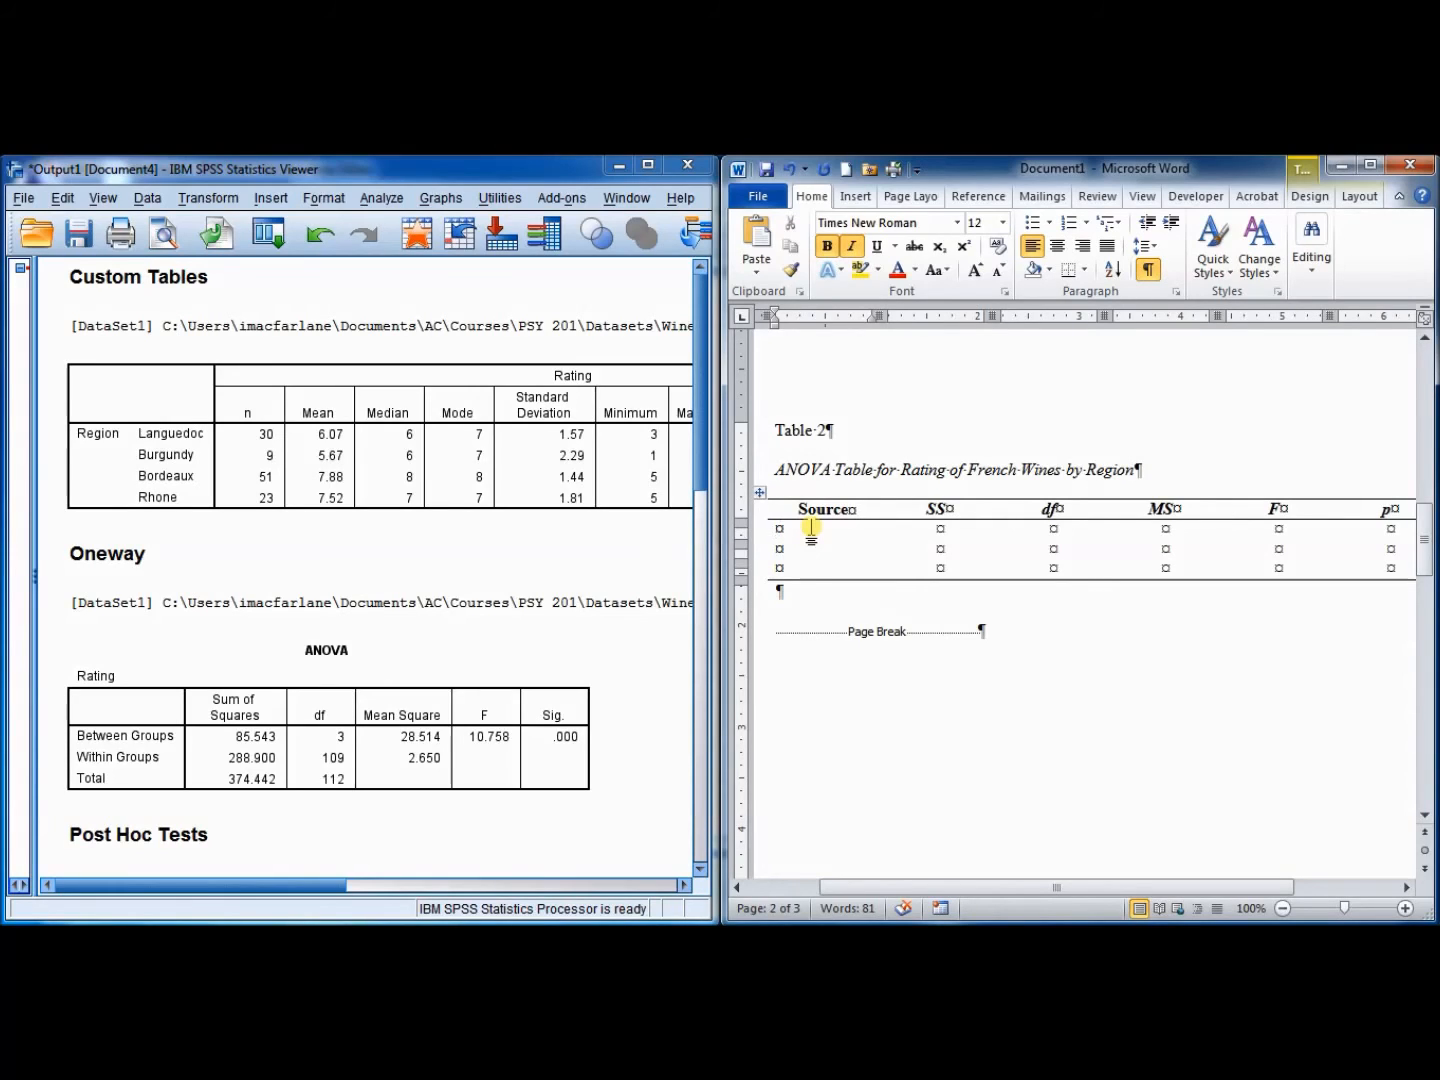
pyautogui.click(802, 535)
pyautogui.click(1359, 196)
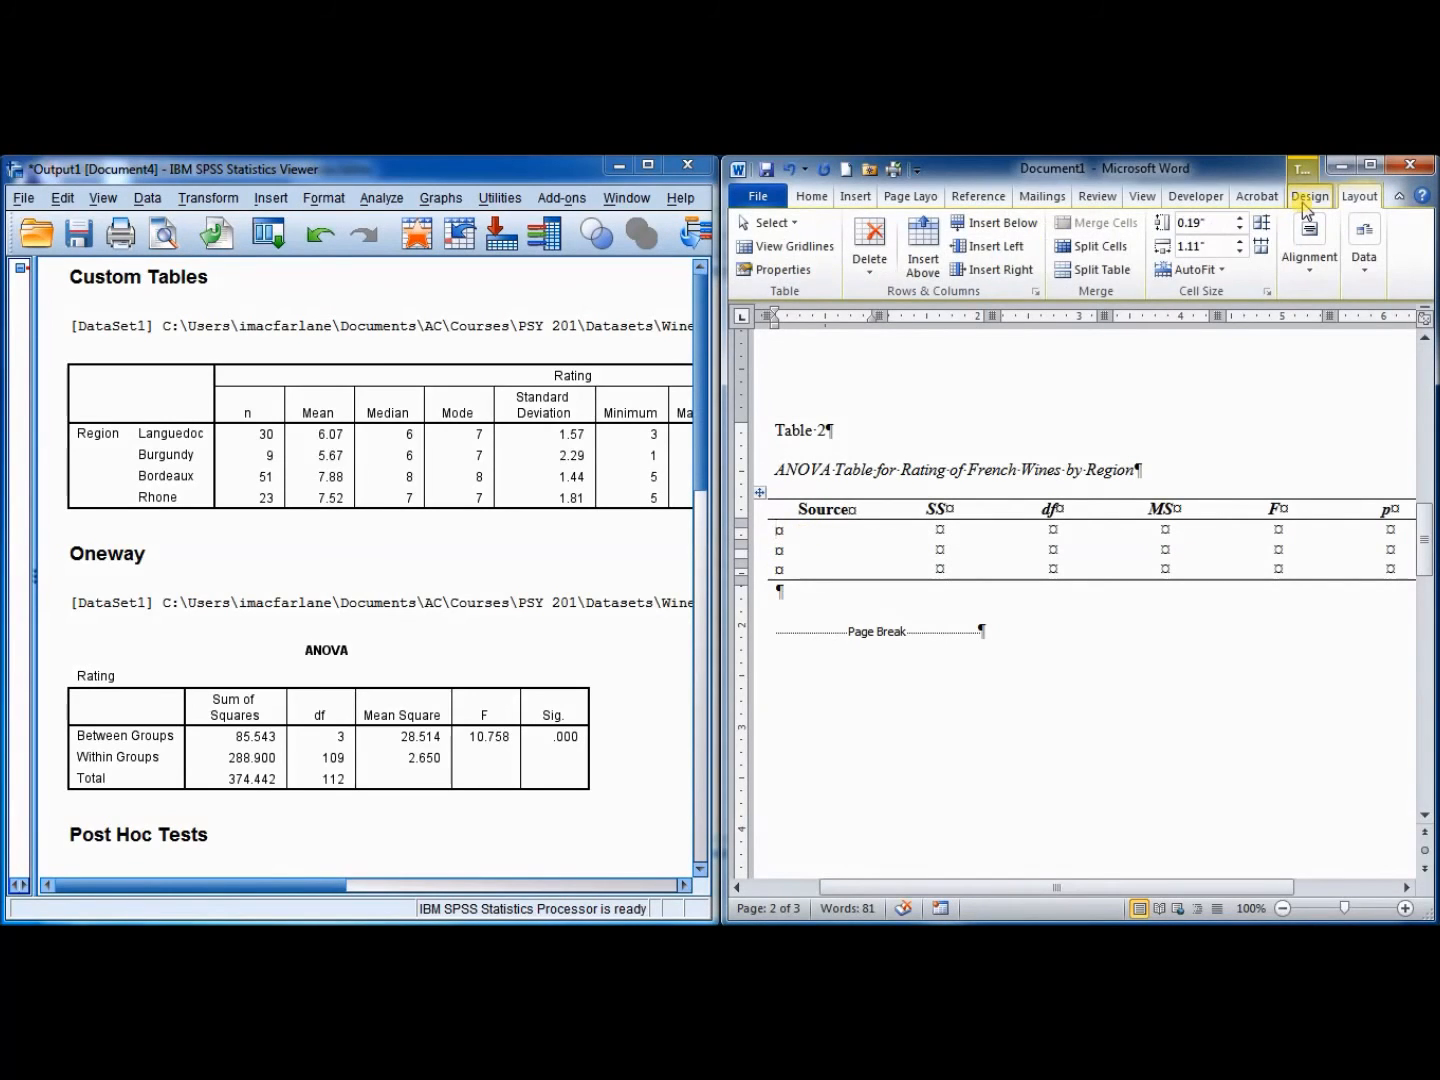
pyautogui.click(1308, 196)
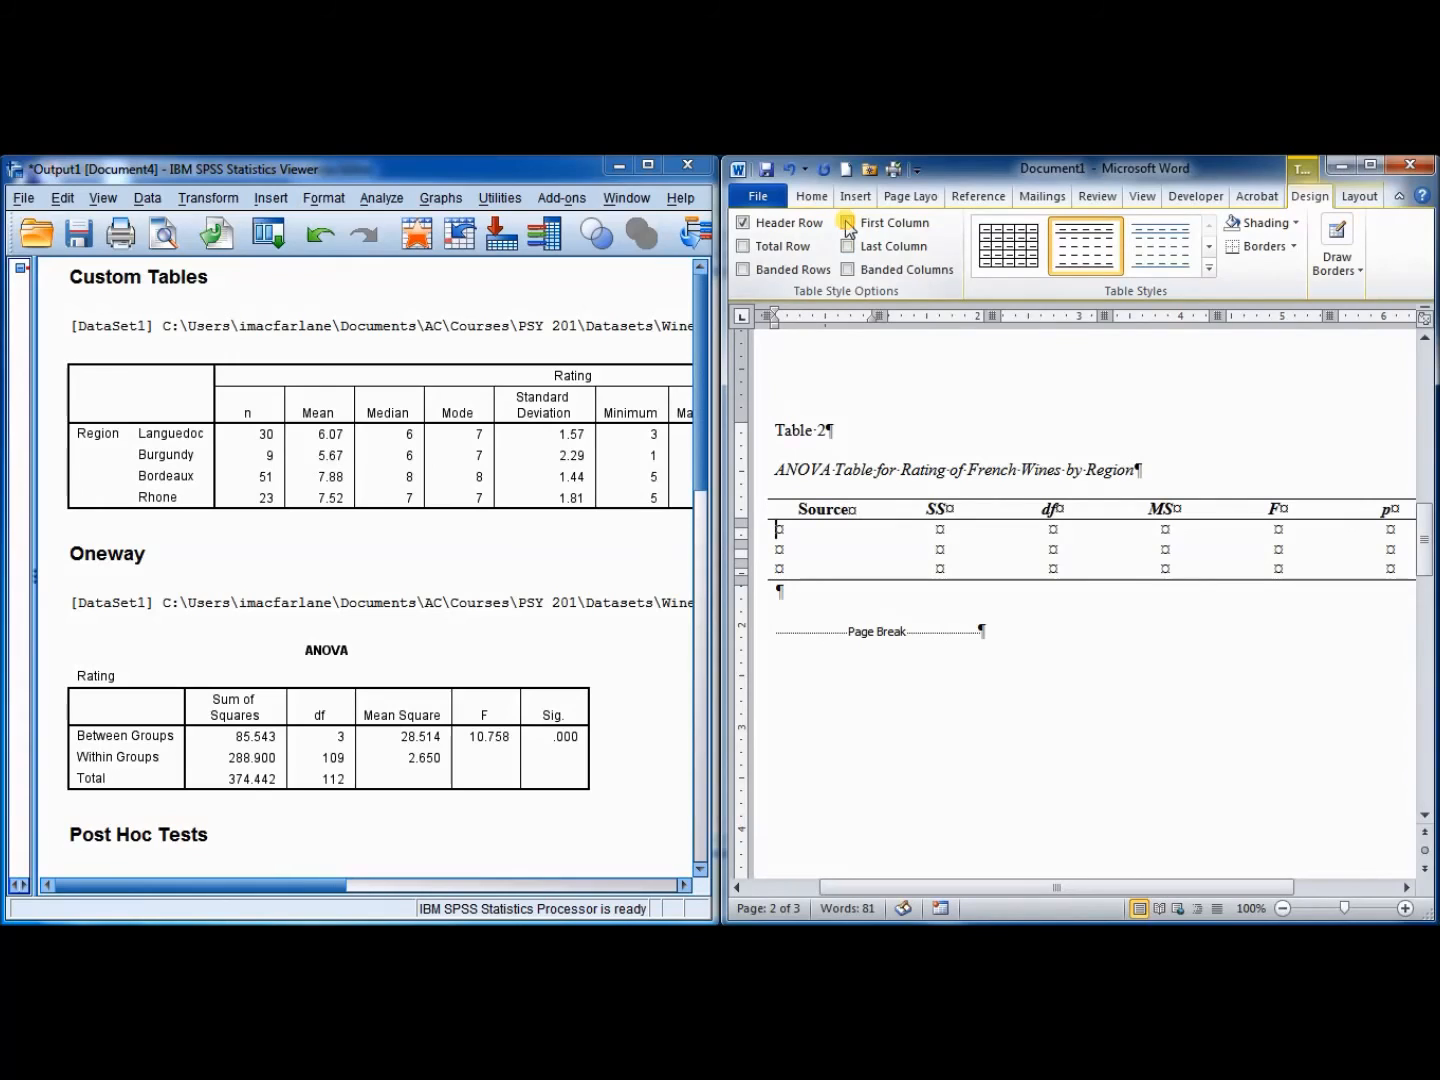
# Enter the row labels Region, Error and Total in the Source column, following the rows of the SPSS ANOVA output
pyautogui.click(784, 537)
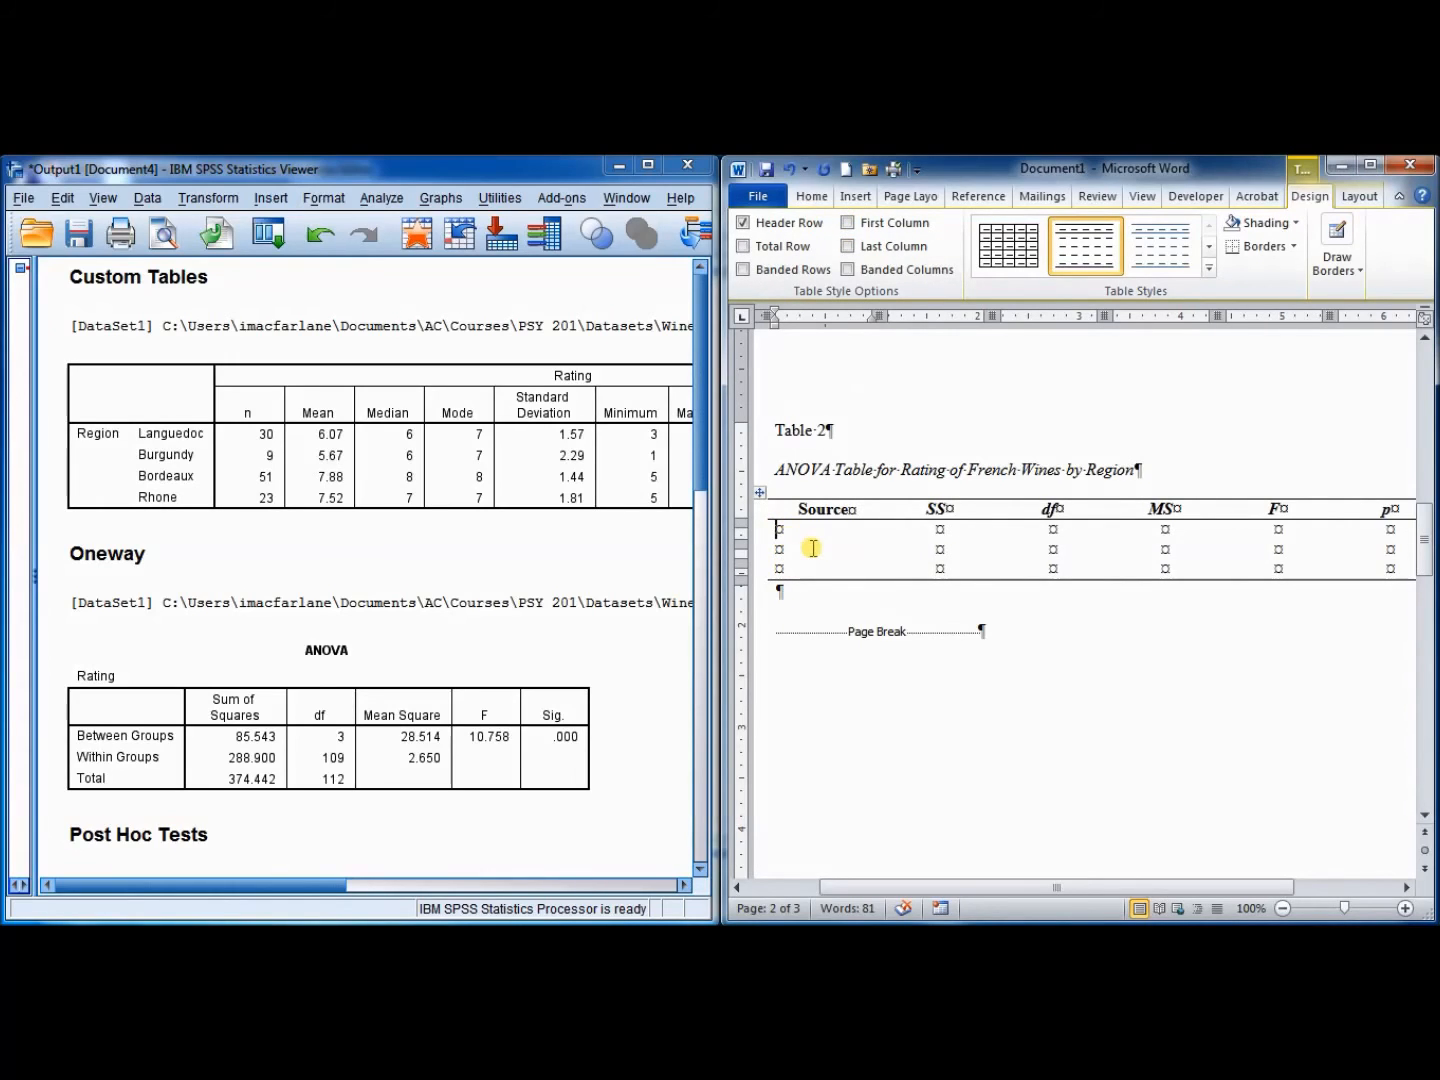
pyautogui.click(276, 712)
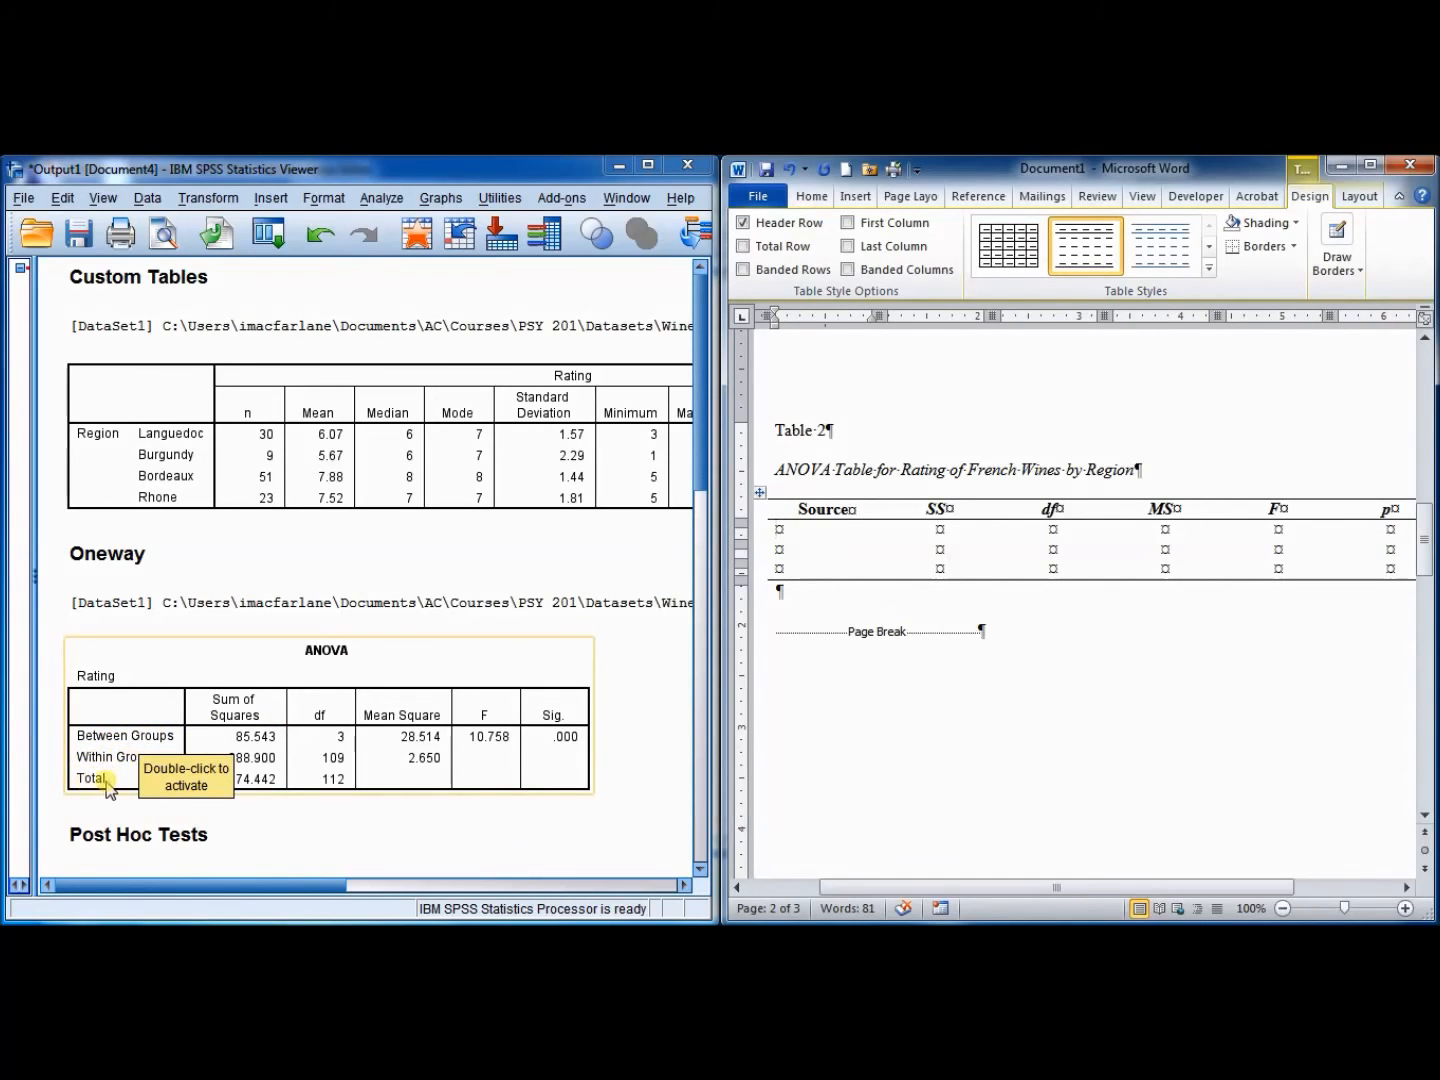
pyautogui.click(825, 535)
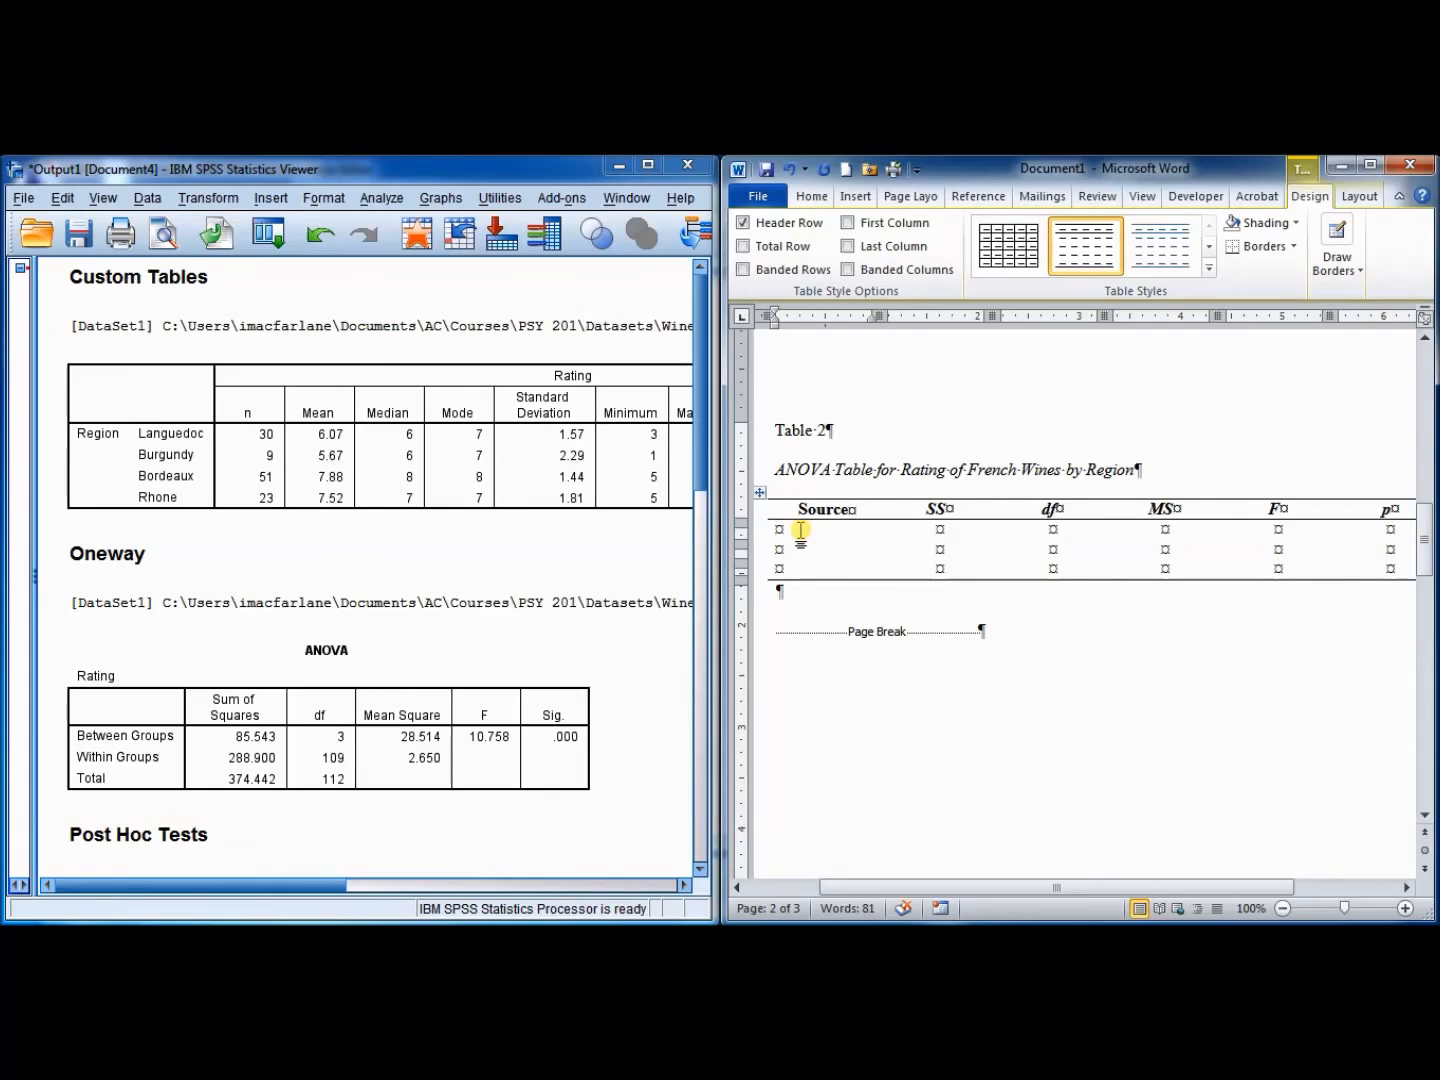
pyautogui.write('Region')
pyautogui.press('Down')
pyautogui.write('Error')
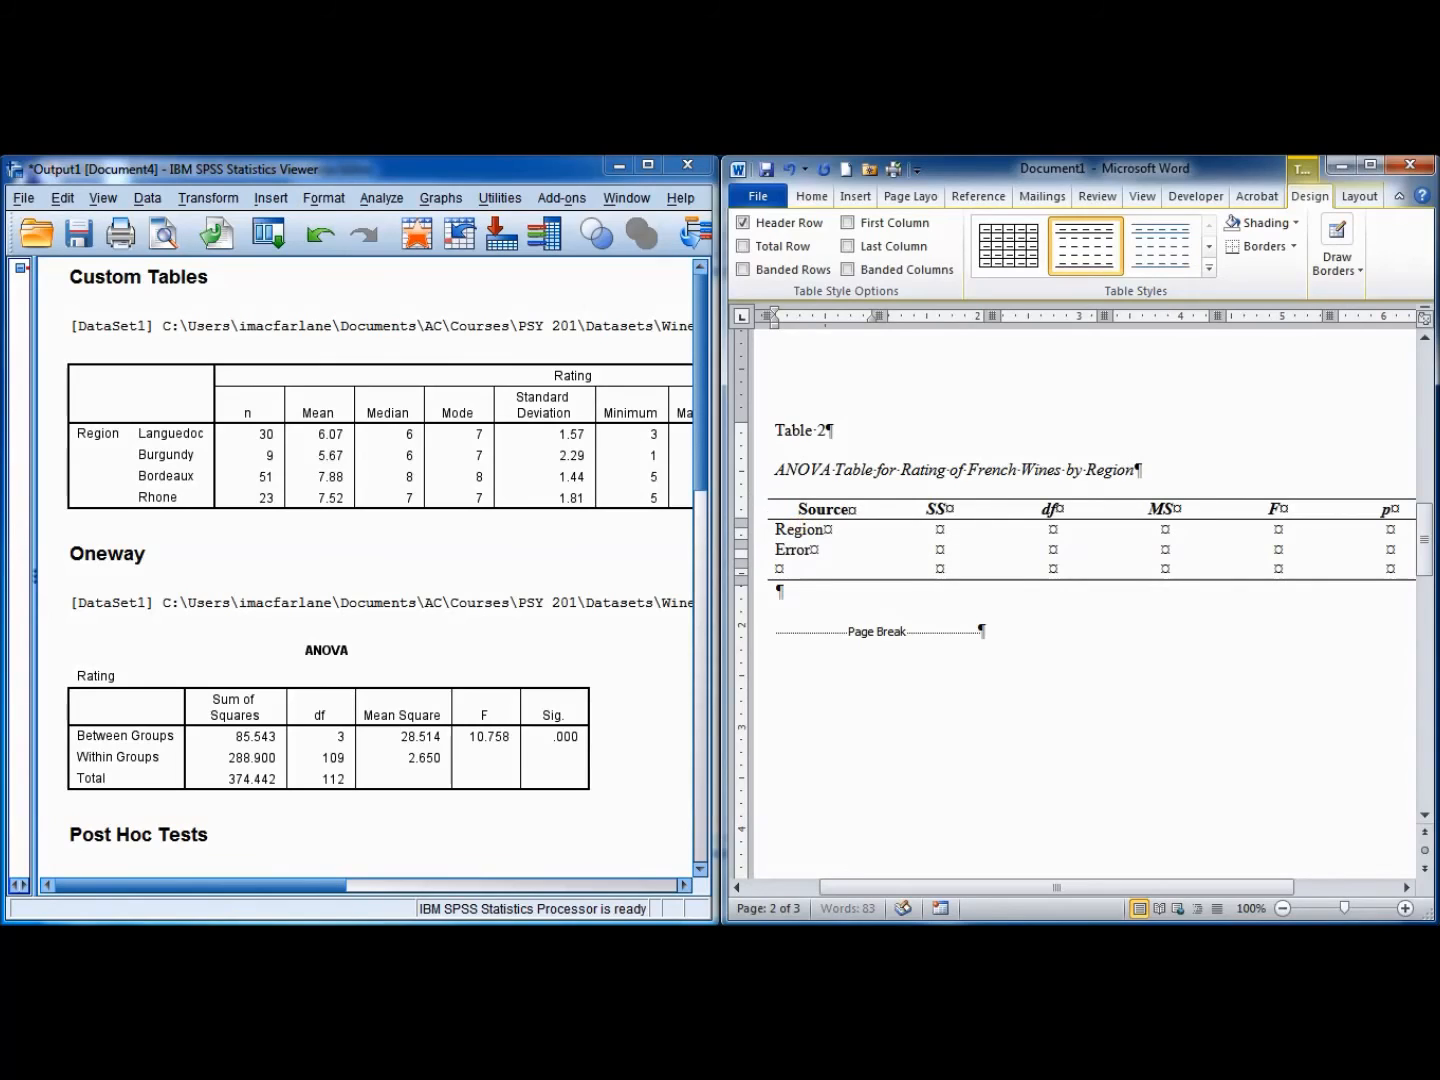
pyautogui.press('Down')
pyautogui.write('Total')
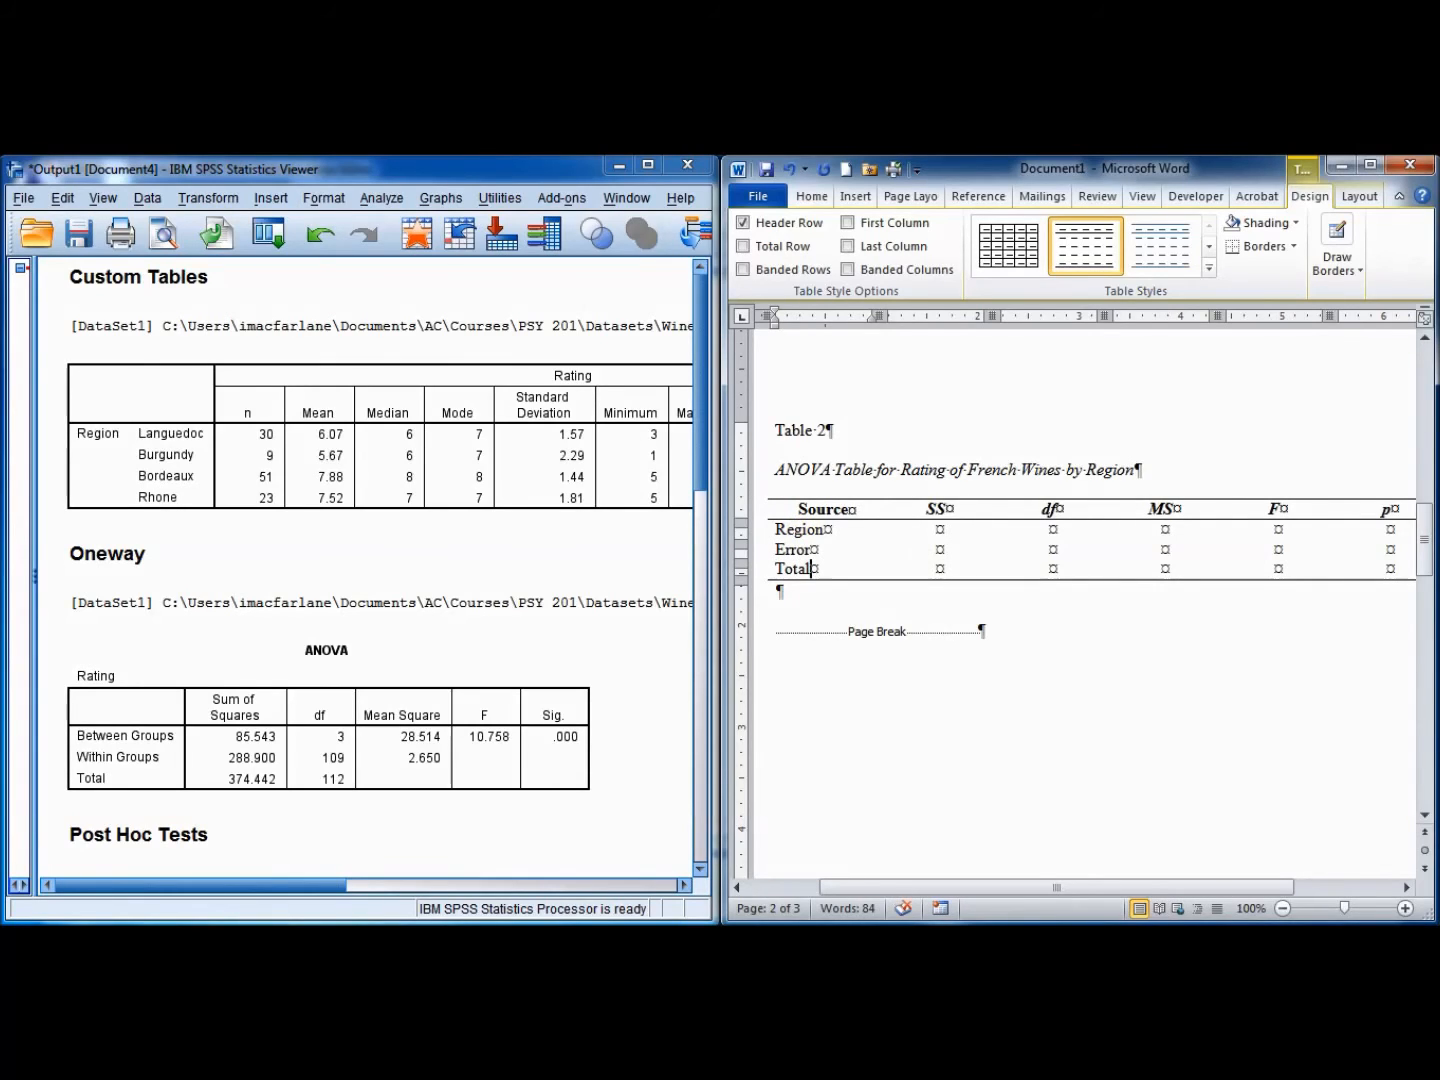
# Fill the SS column with 85.54 for Region, 288.90 for Error and 374.44 for Total
pyautogui.click(937, 528)
pyautogui.write('85.54')
pyautogui.click(939, 549)
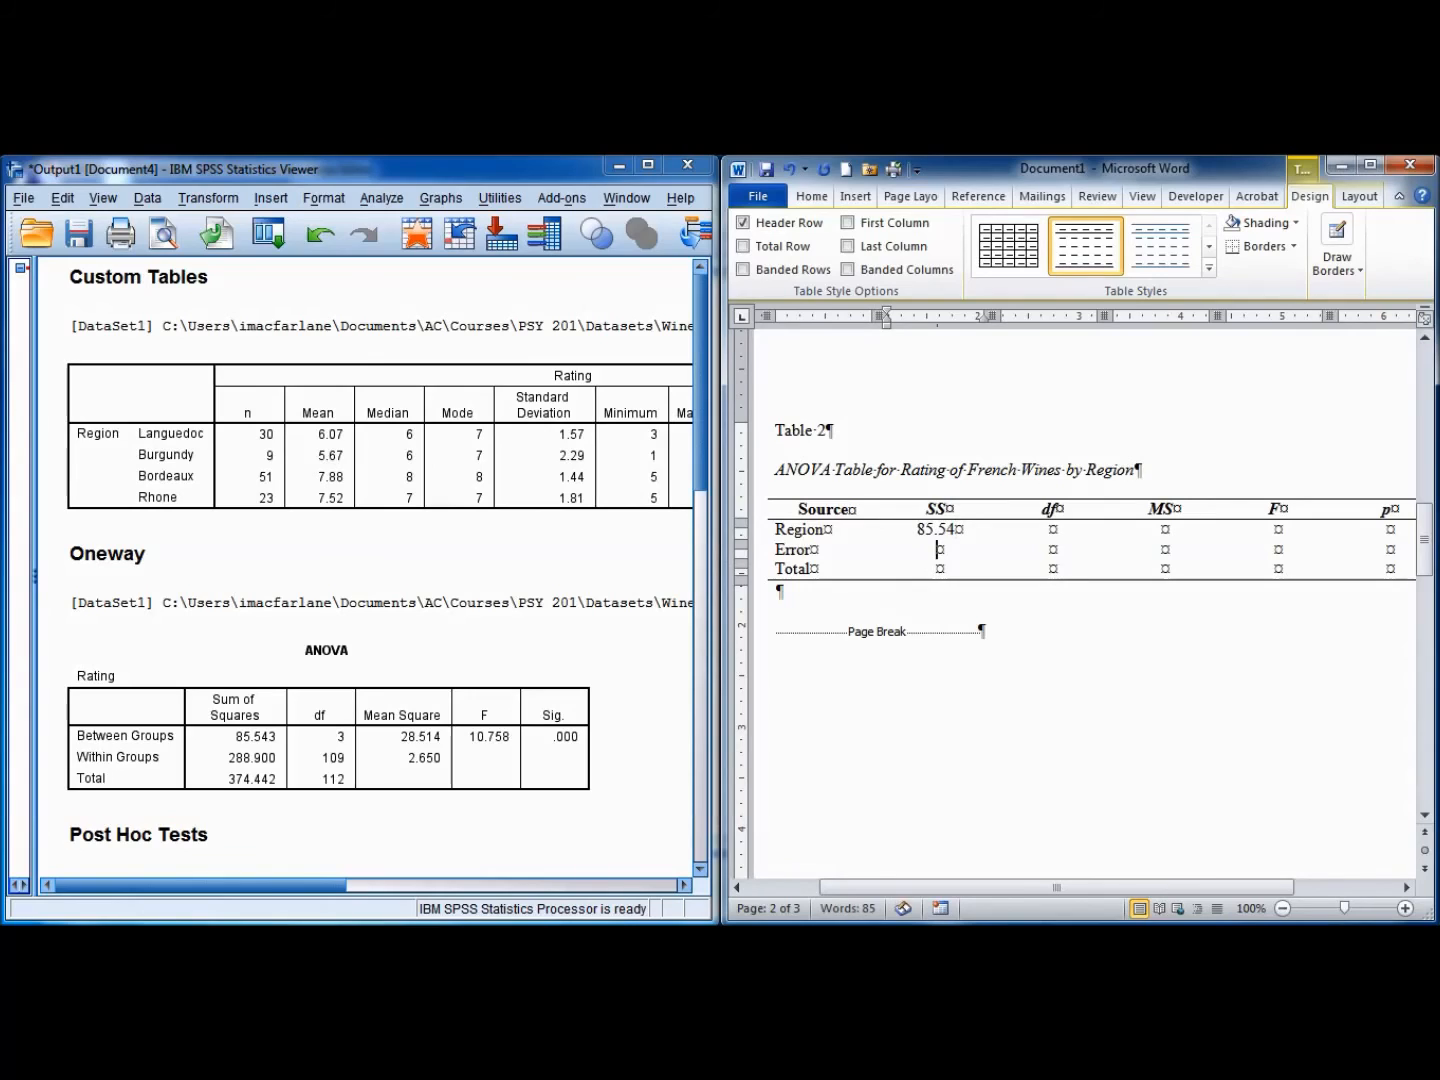
pyautogui.write('288.90 ')
pyautogui.write('374.44')
# Fill the df column with 3 for Region, 109 for Error and 112 for Total
pyautogui.press('Tab')
pyautogui.write('112')
pyautogui.press('Up')
pyautogui.write('109')
pyautogui.press('Up')
pyautogui.write('3')
# Enter the MS values 28.51 for Region and 2.65 for Error, and the F value 10.76 for Region
pyautogui.press('Tab')
pyautogui.write('28.51')
pyautogui.press('Down')
pyautogui.write('2.65')
pyautogui.press('Up')
pyautogui.press('Tab')
pyautogui.write('10.76')
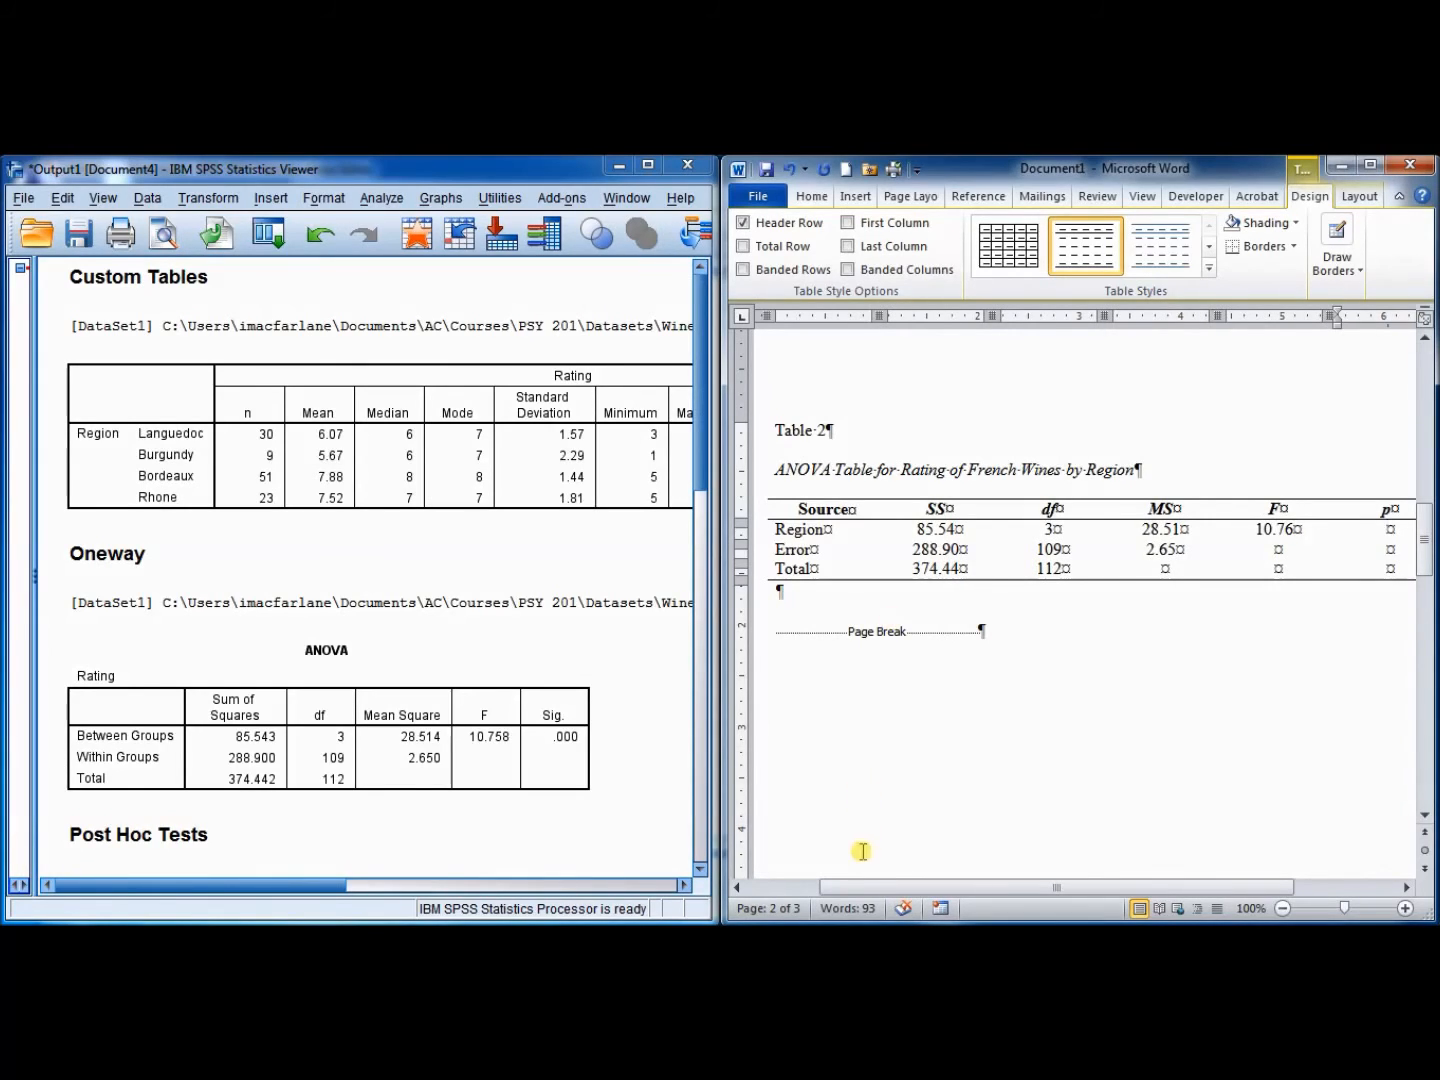
# Enter < .001 as the p value for Region, based on the Sig. column of the SPSS ANOVA output
pyautogui.moveTo(865, 888); pyautogui.dragTo(890, 887)
pyautogui.click(529, 746)
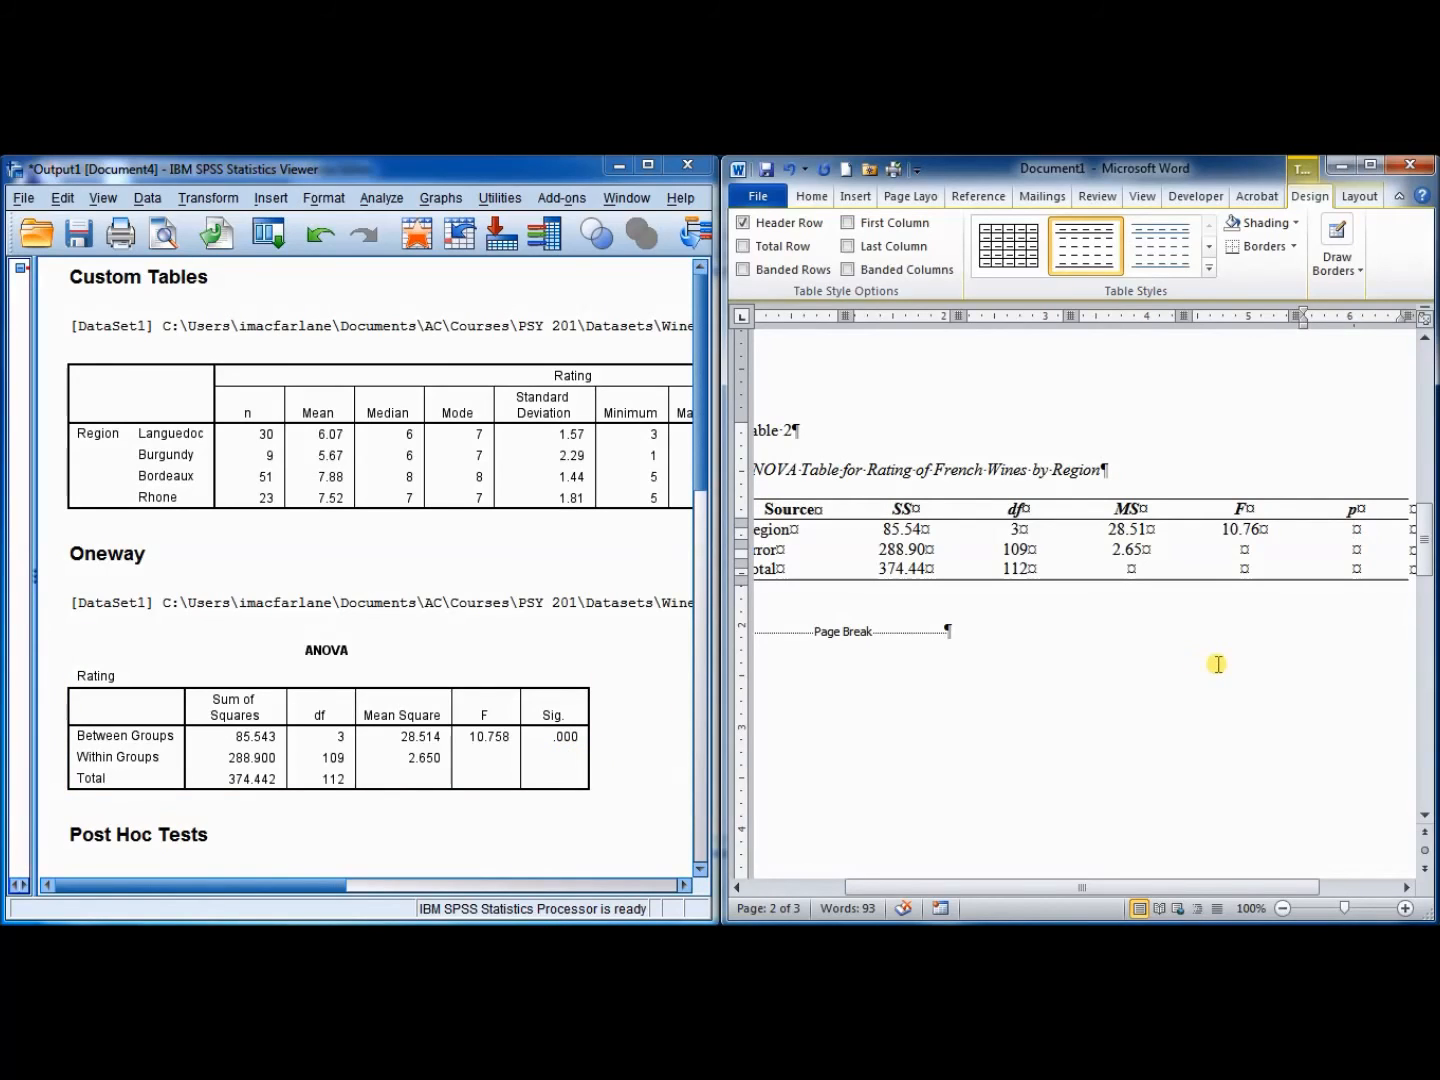
pyautogui.write('< .001')
pyautogui.click(578, 745)
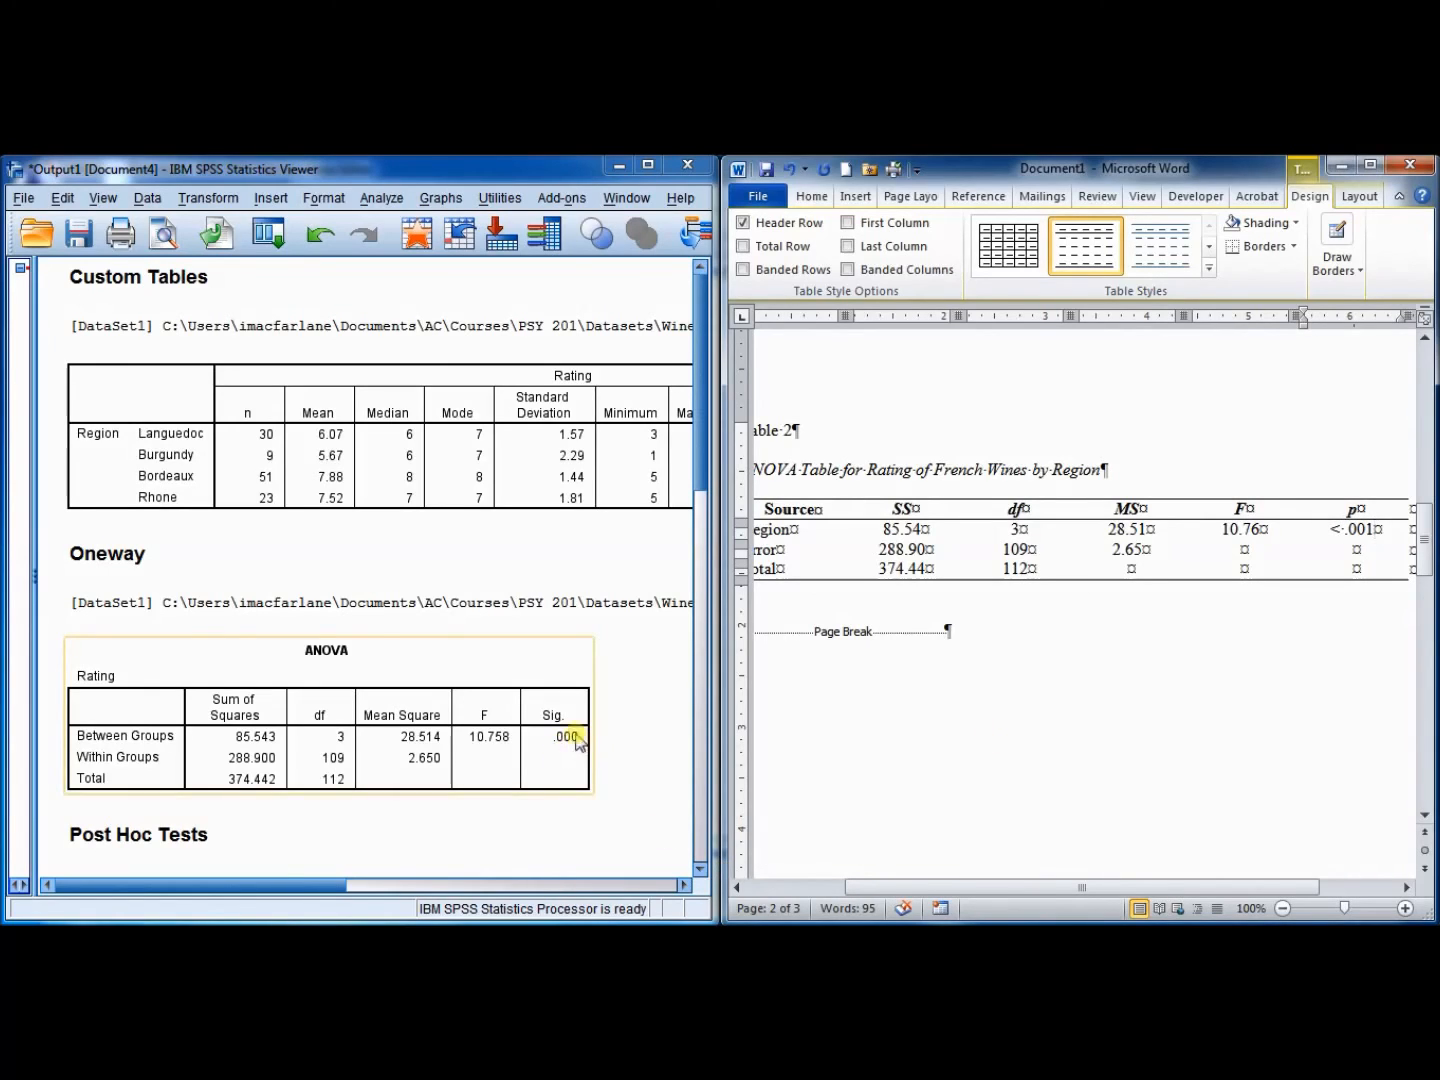
# Maximize the Word document and add leading spaces before 85.54 under SS and 2.65 under MS to align the decimals
pyautogui.click(981, 681)
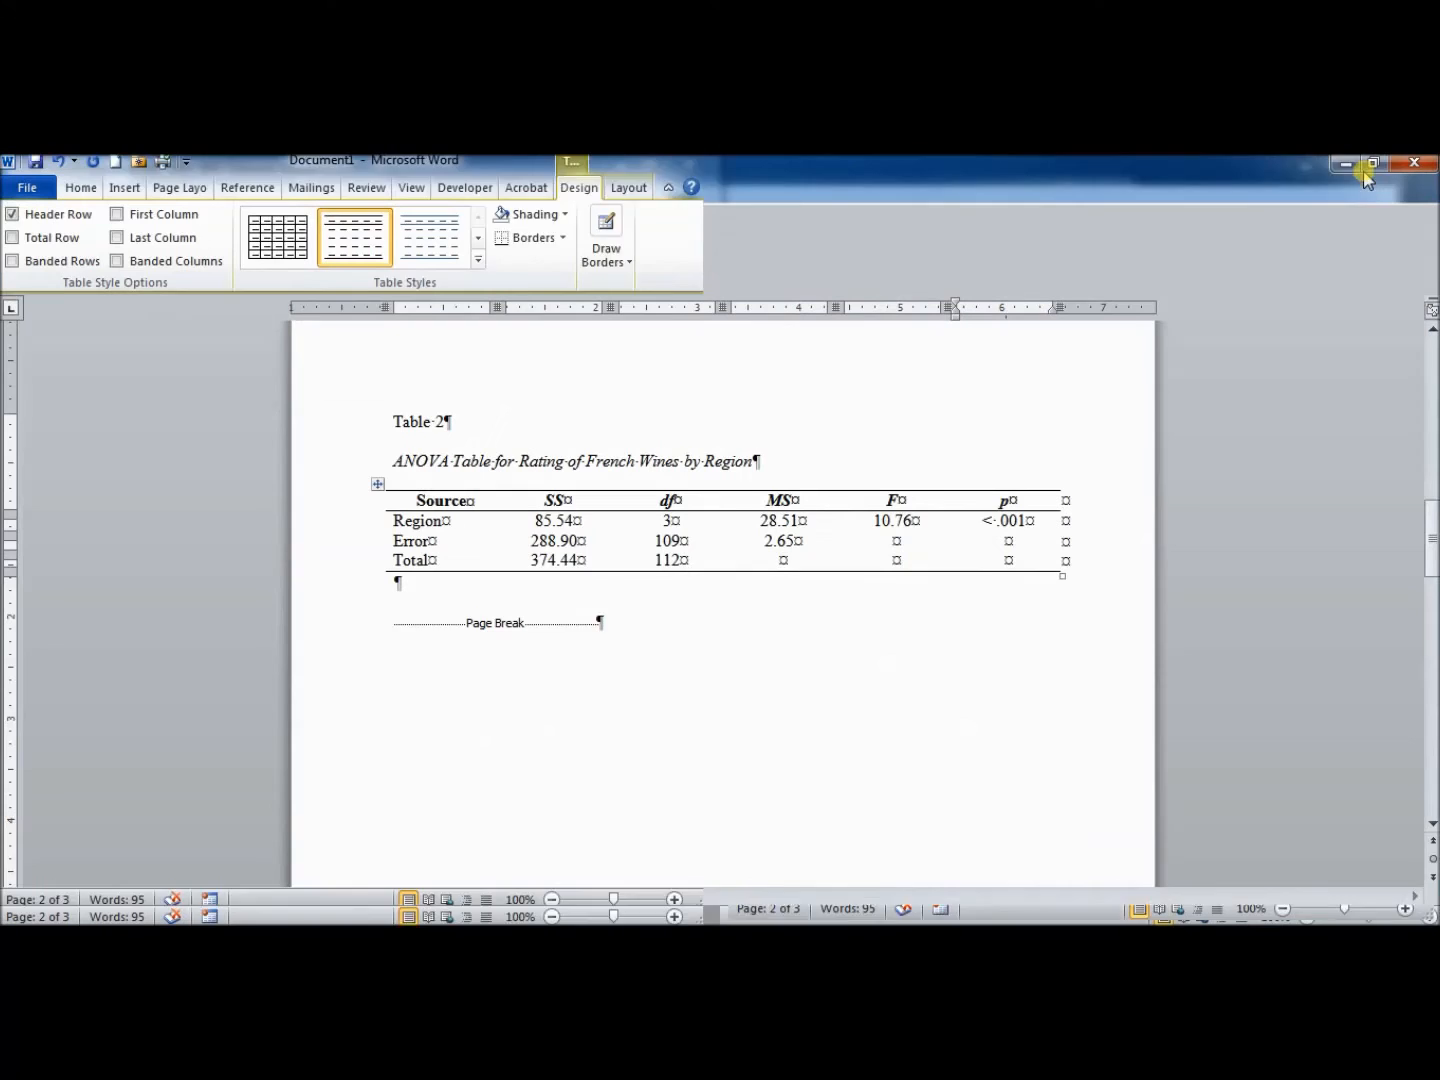
pyautogui.click(1370, 164)
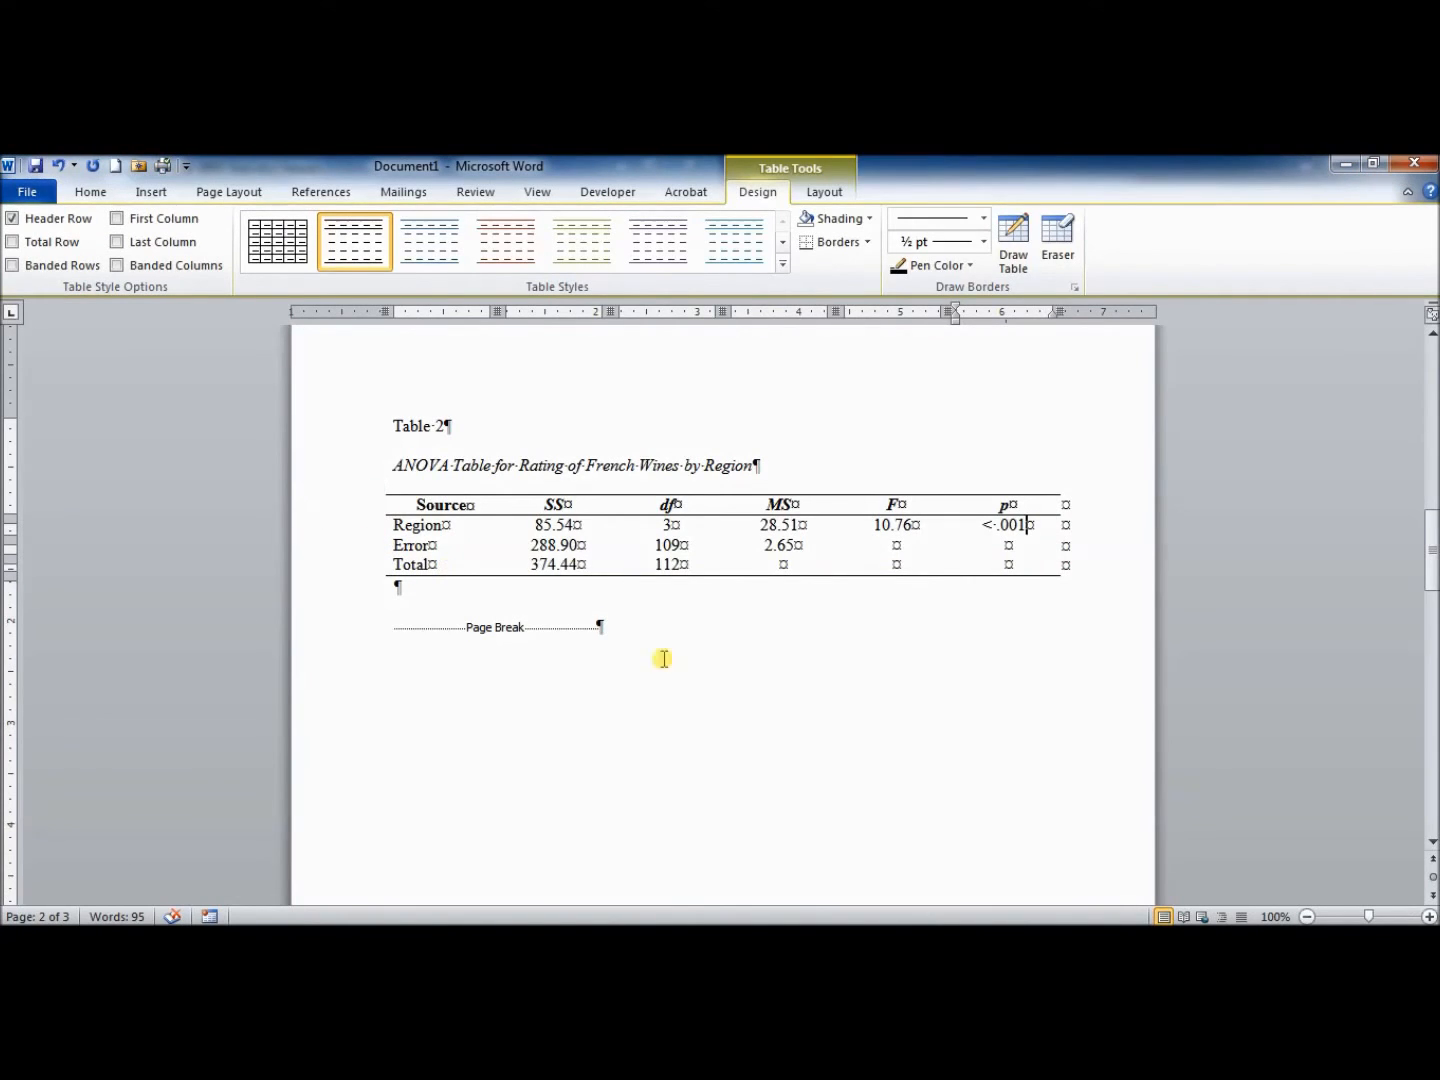
pyautogui.click(505, 573)
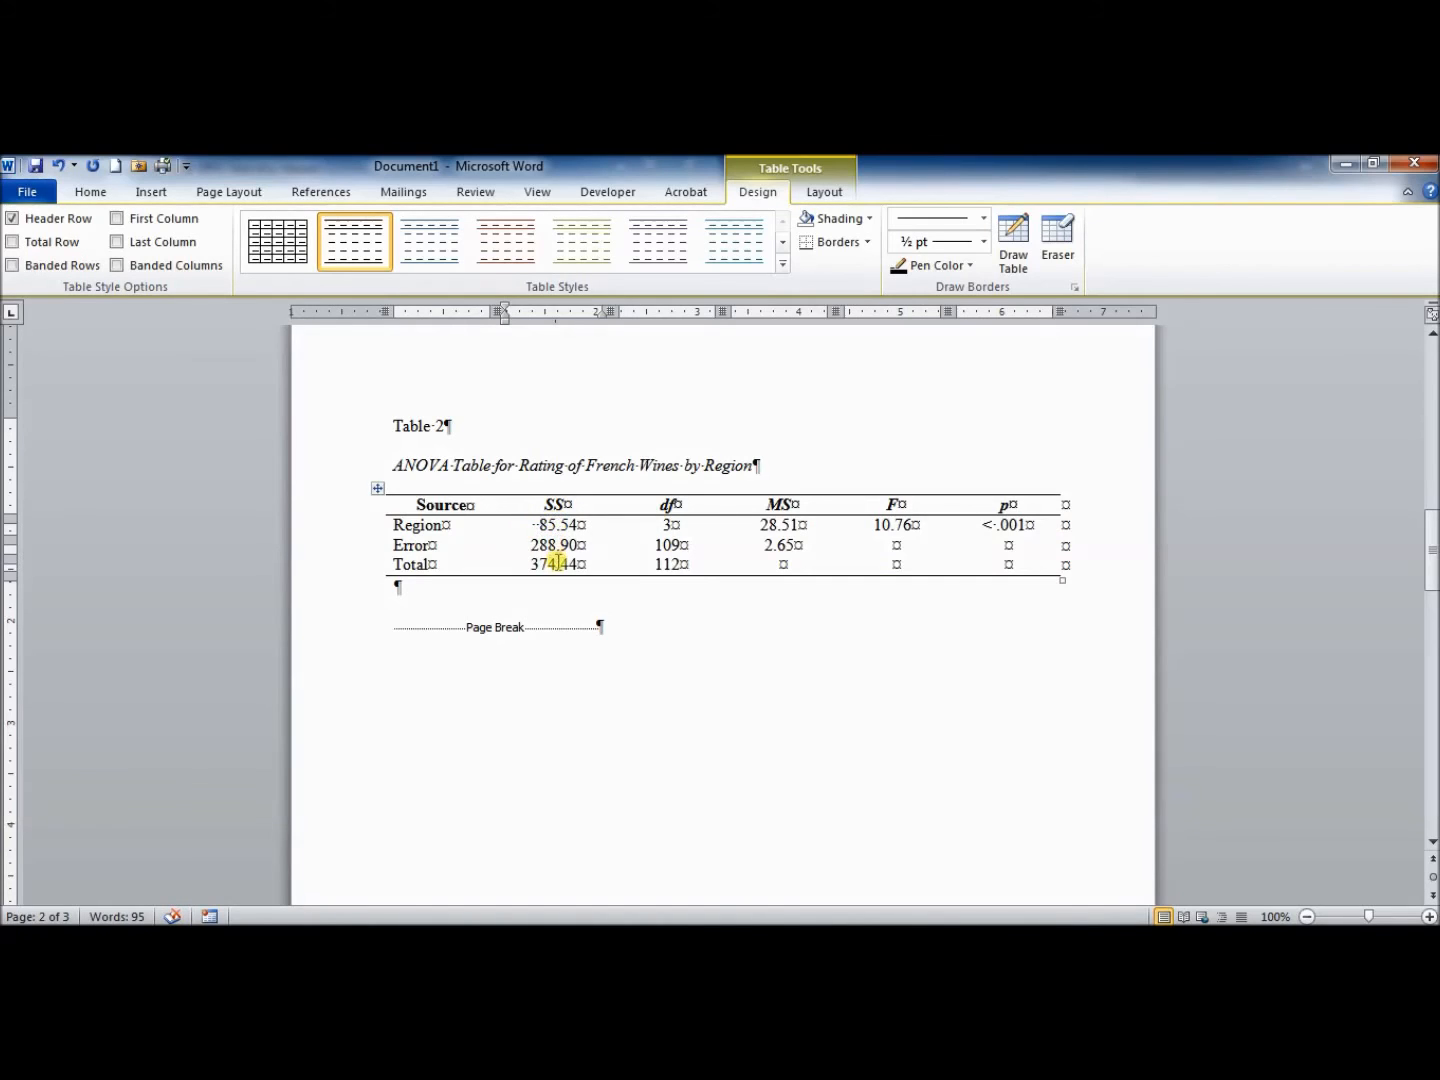
pyautogui.click(757, 549)
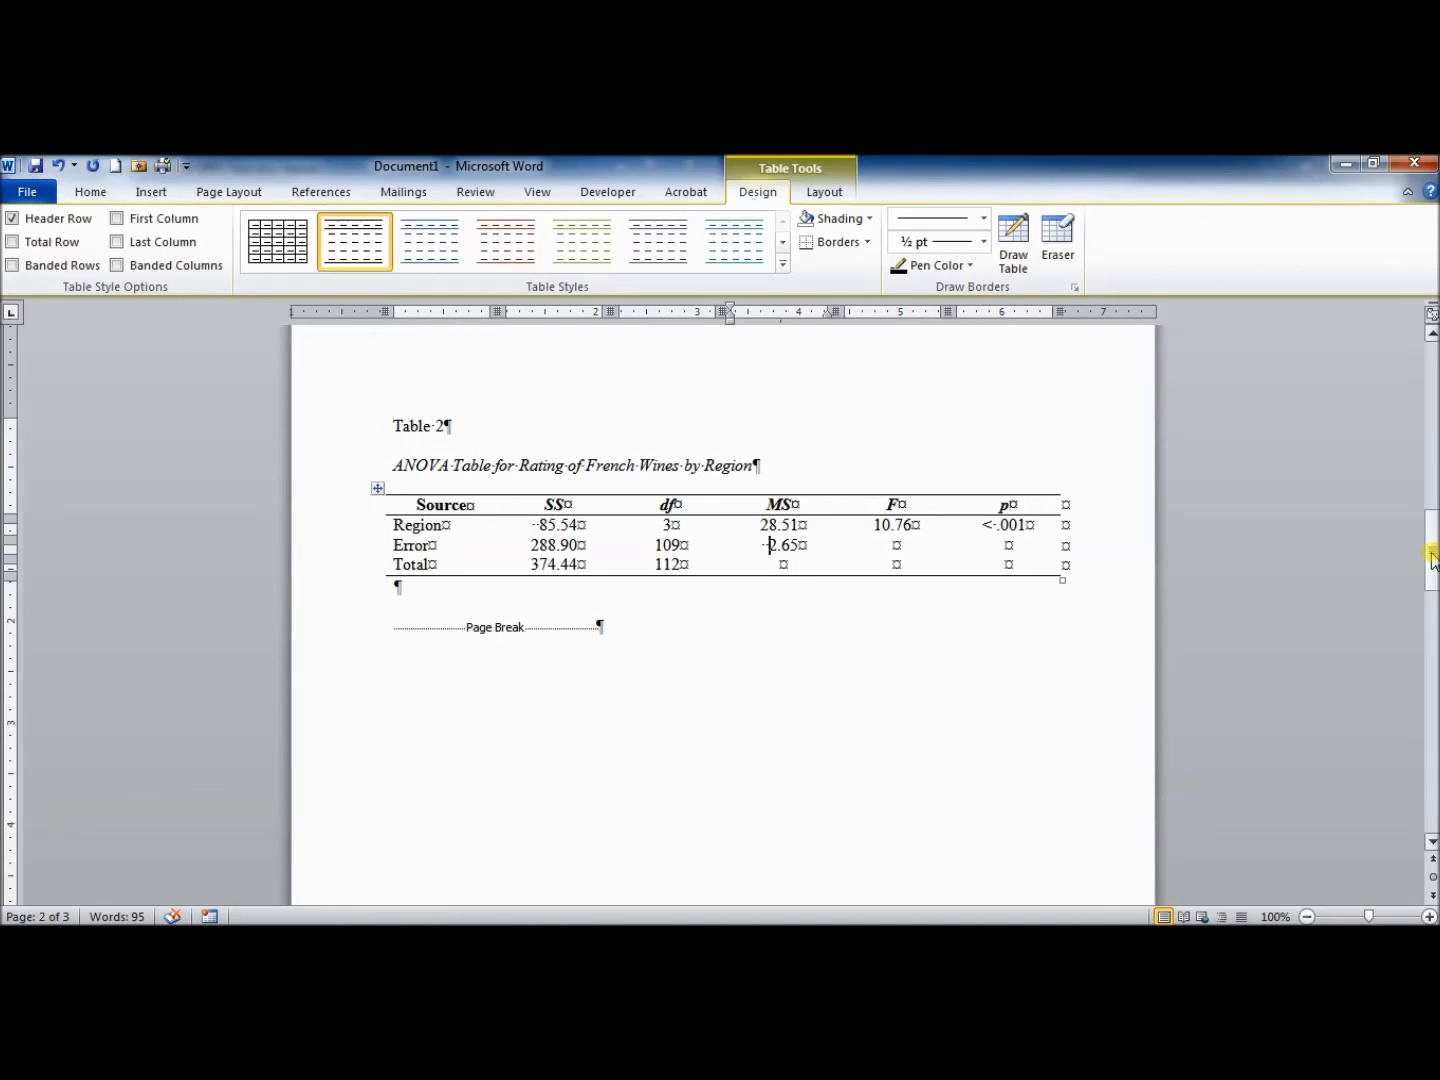
# Switch to the SPSS output and examine the Tukey HSD multiple comparisons together with the mean ratings of the four regions
pyautogui.click(330, 880)
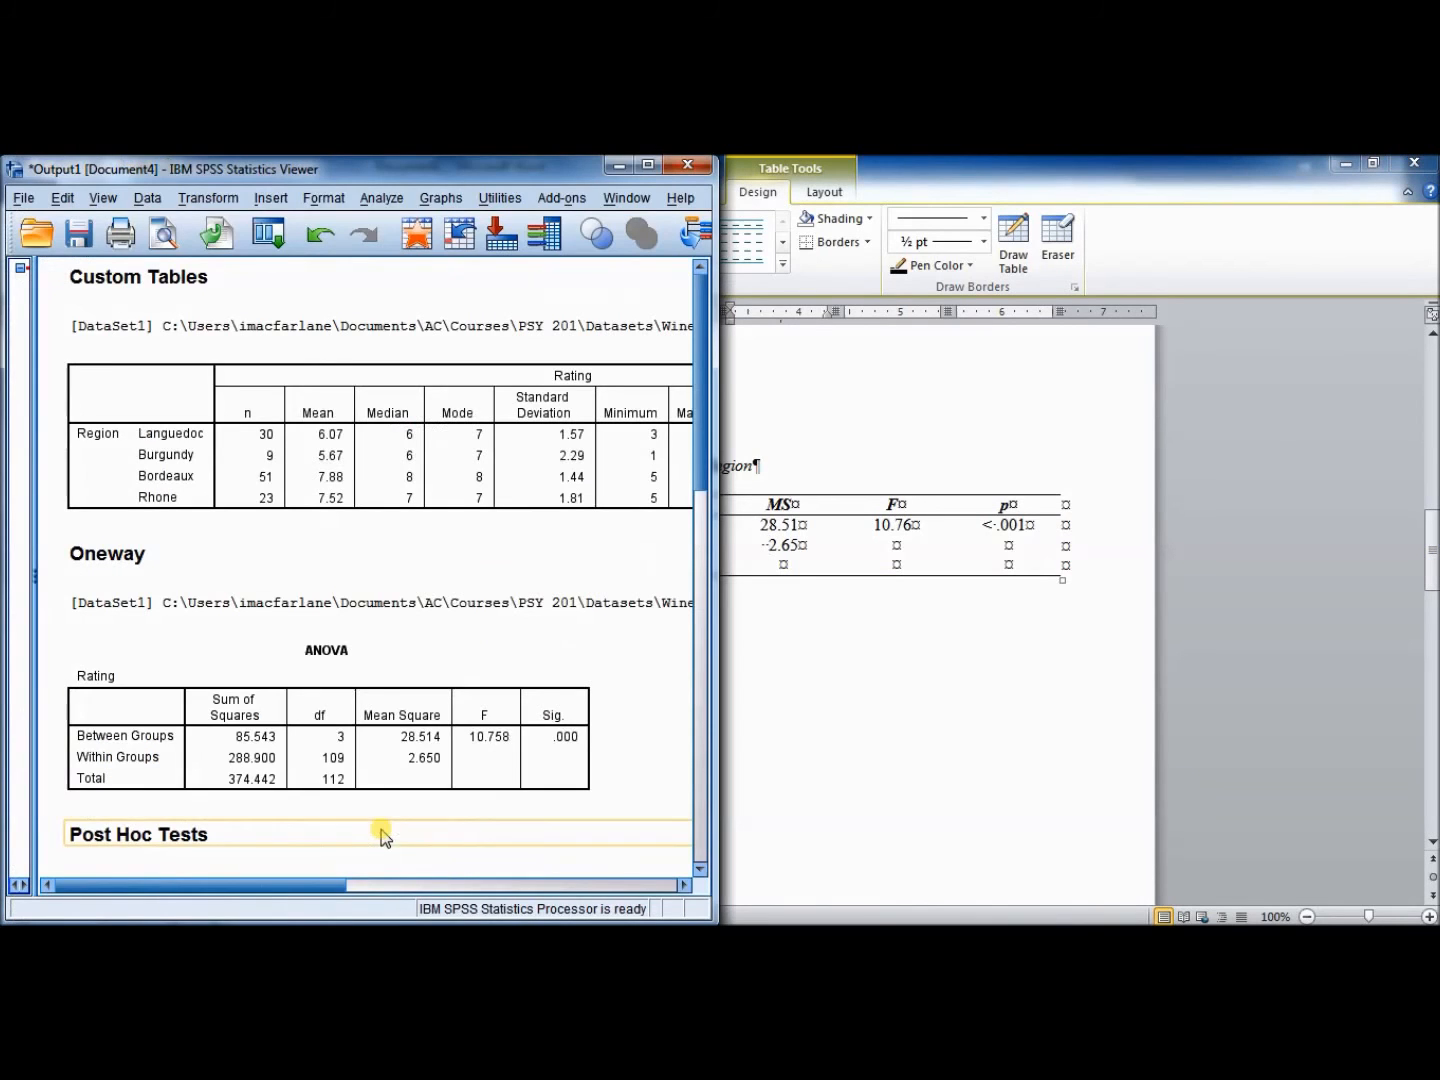
pyautogui.click(648, 166)
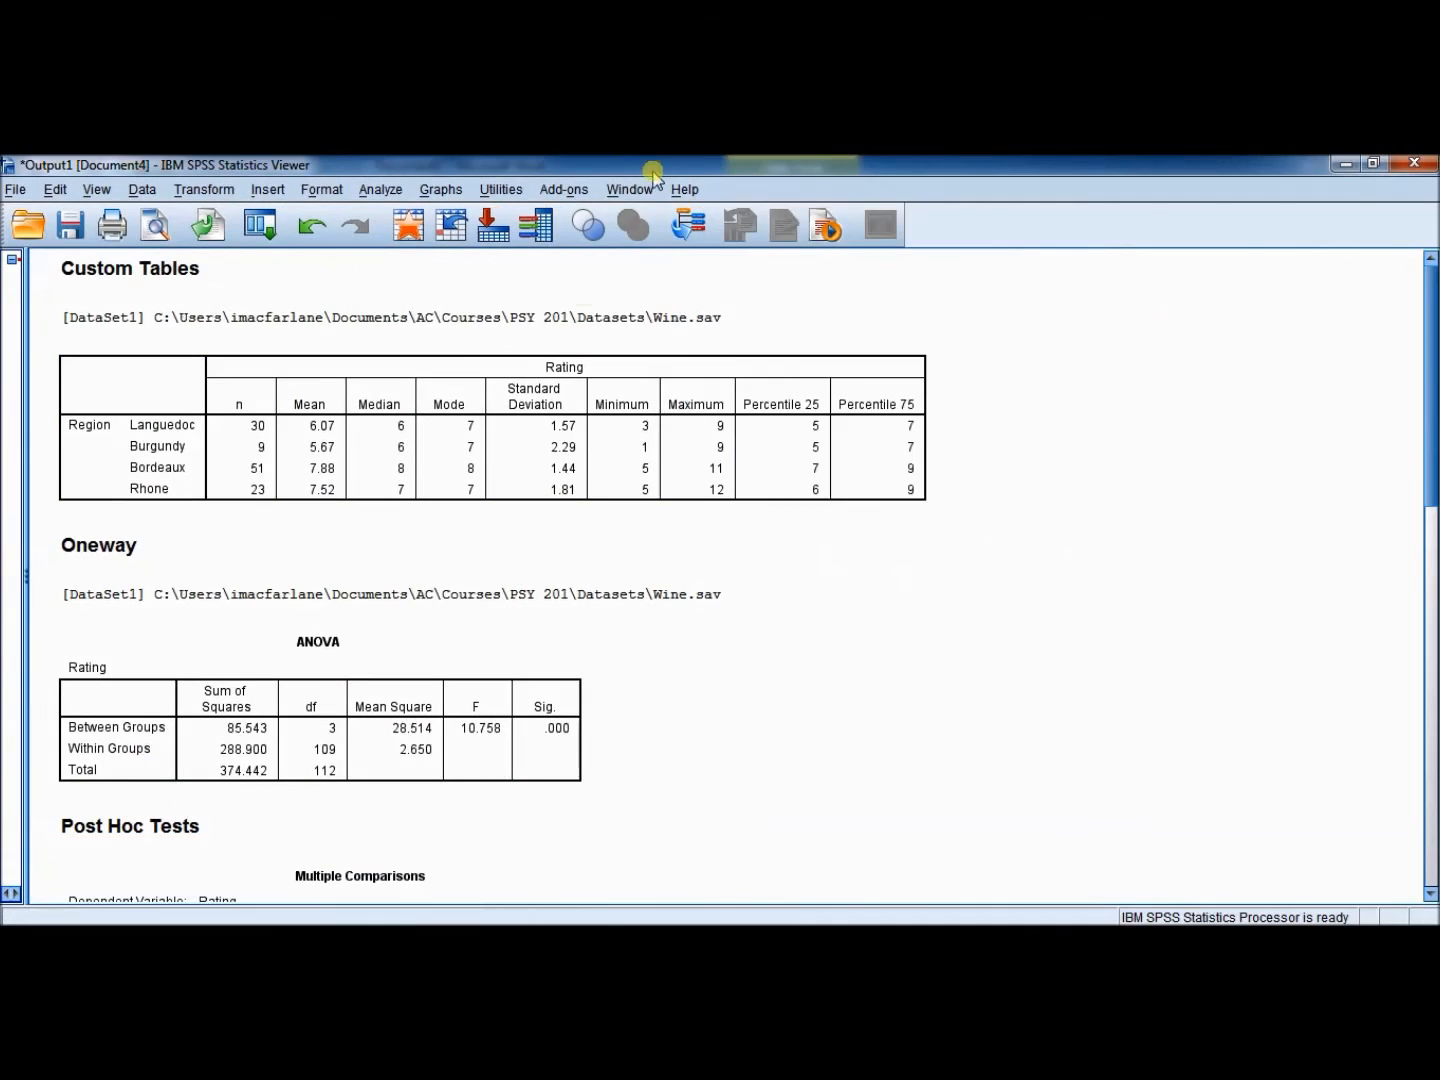
pyautogui.moveTo(1436, 388); pyautogui.dragTo(1436, 540)
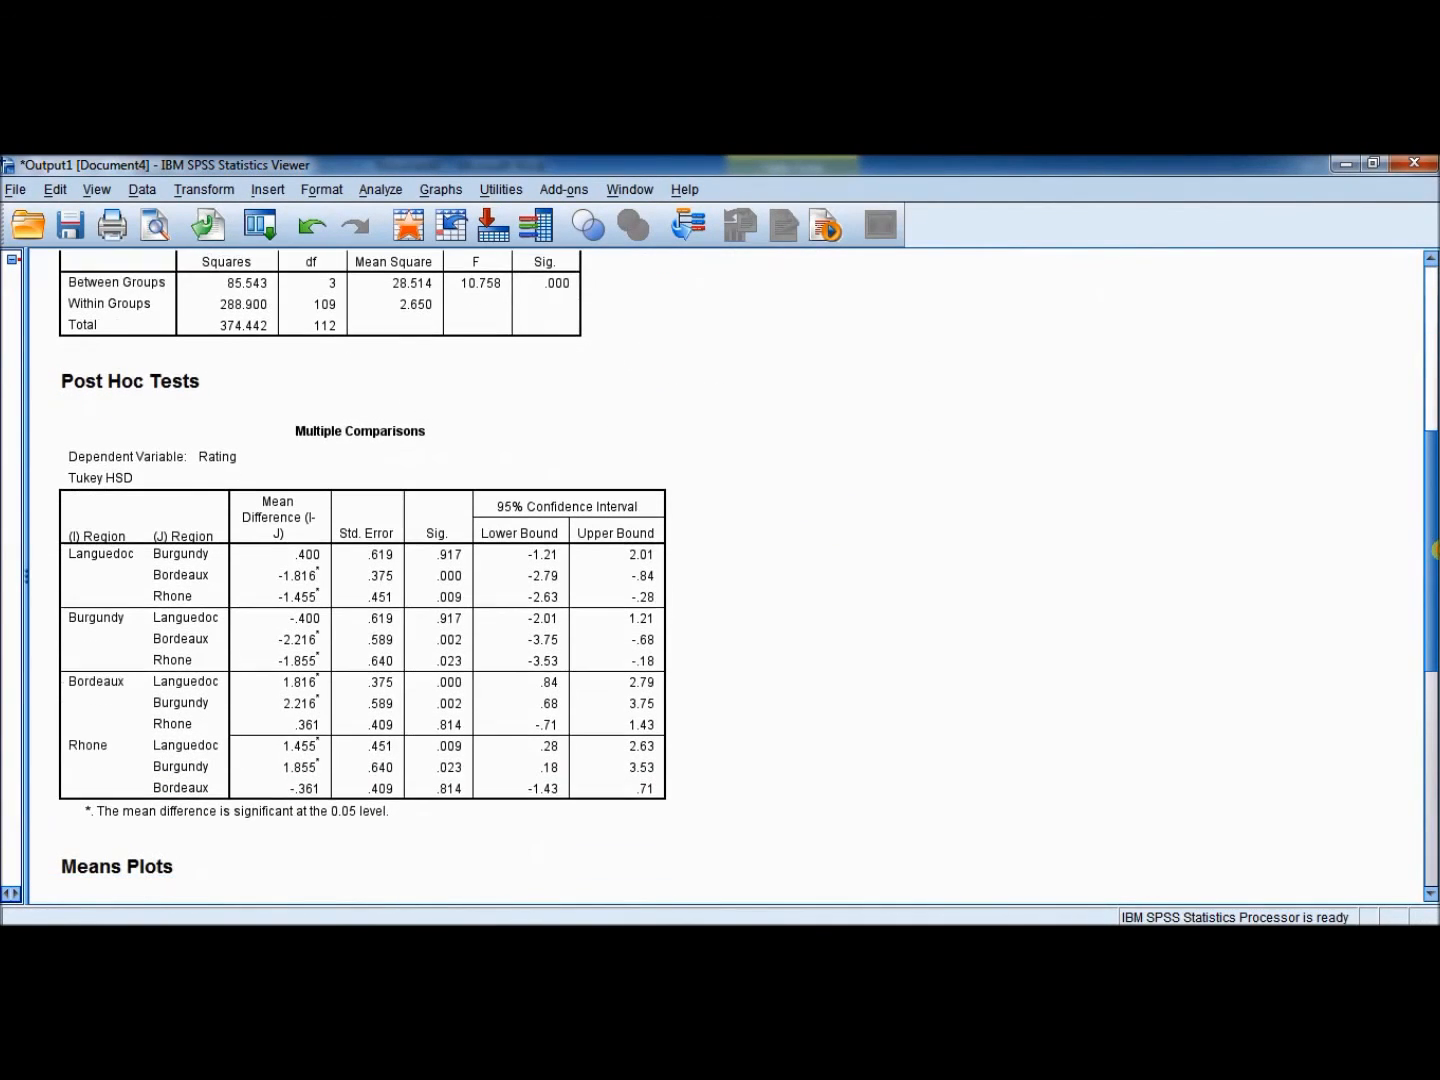
pyautogui.click(237, 547)
pyautogui.click(723, 411)
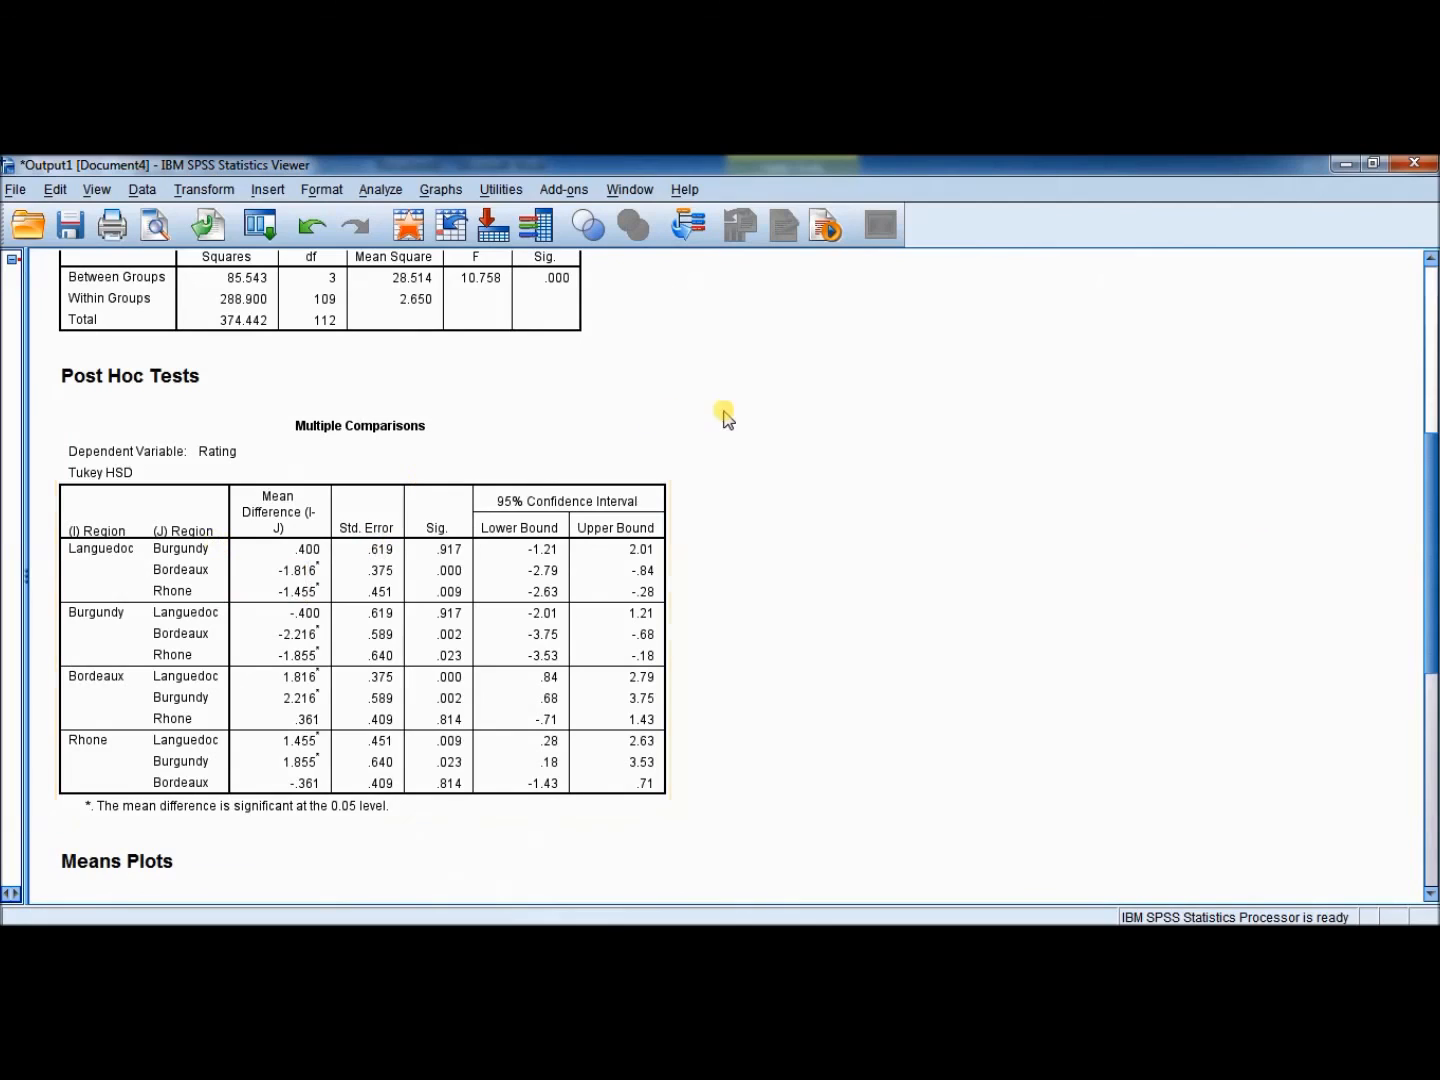
pyautogui.click(92, 592)
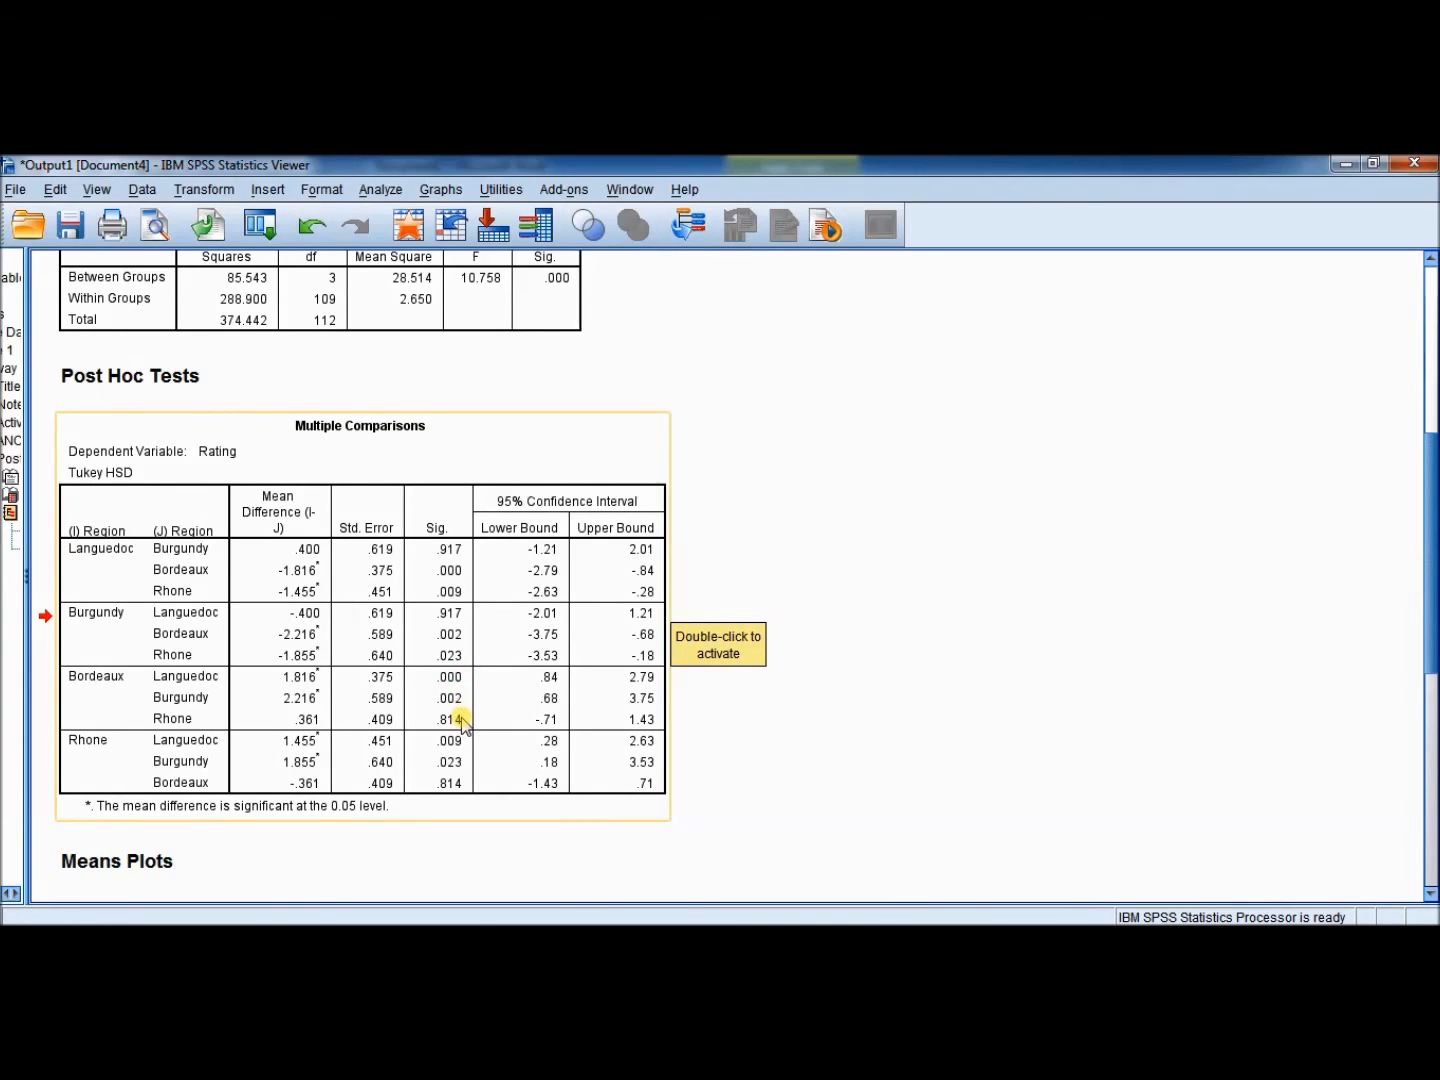
pyautogui.moveTo(1430, 612); pyautogui.dragTo(1430, 448)
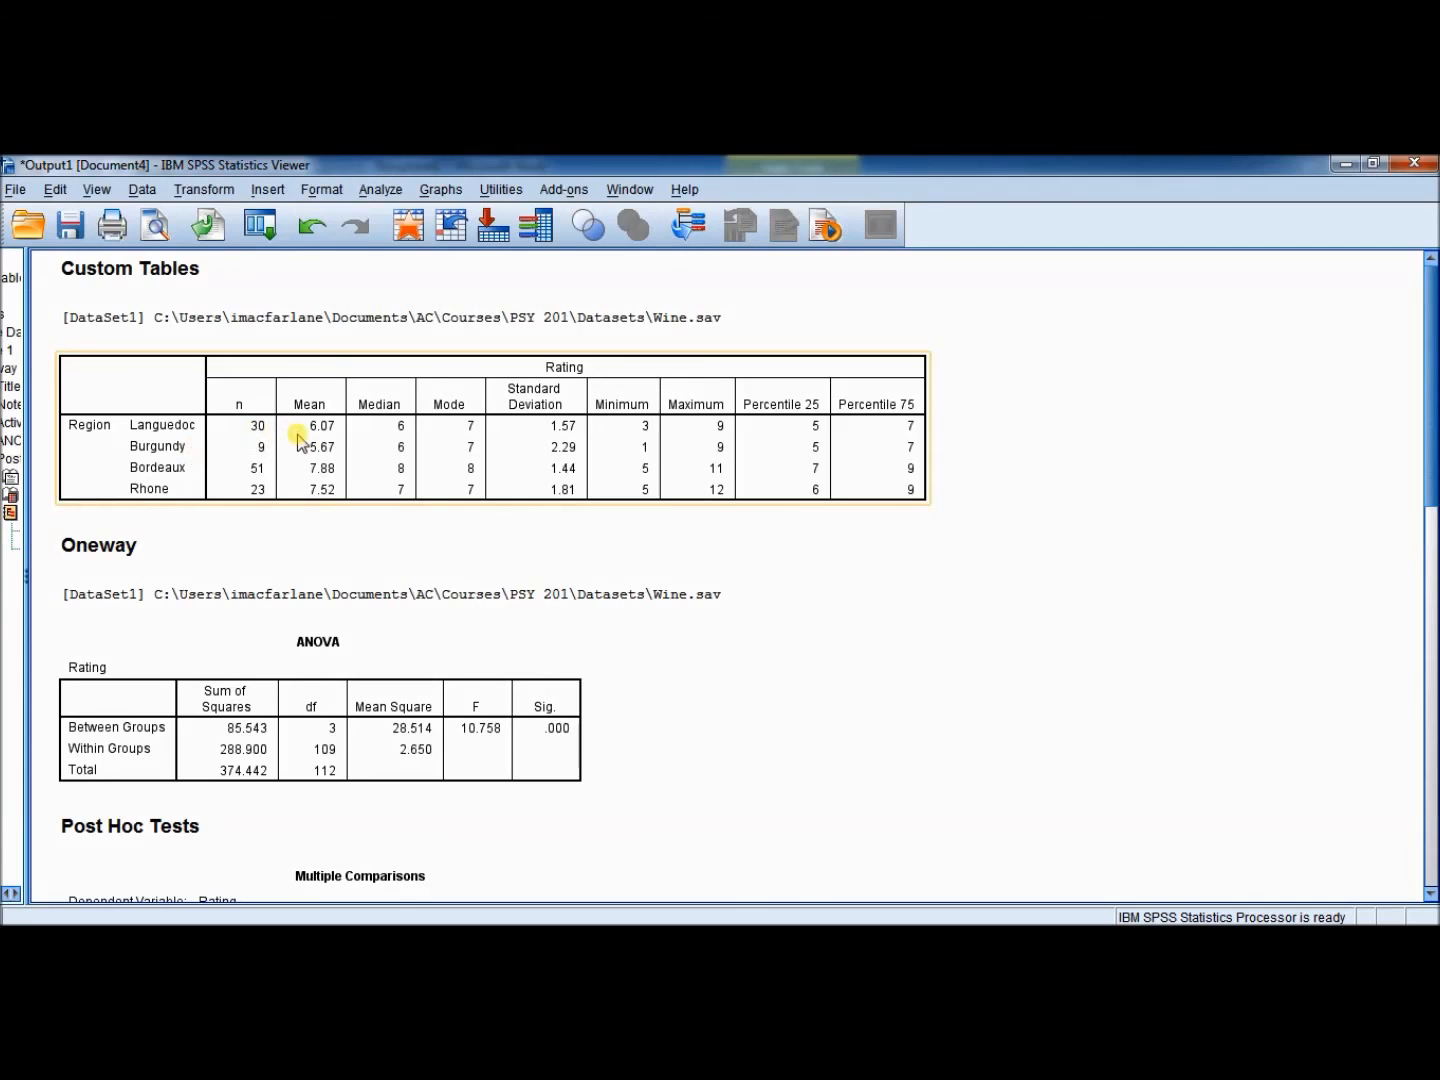
pyautogui.click(946, 459)
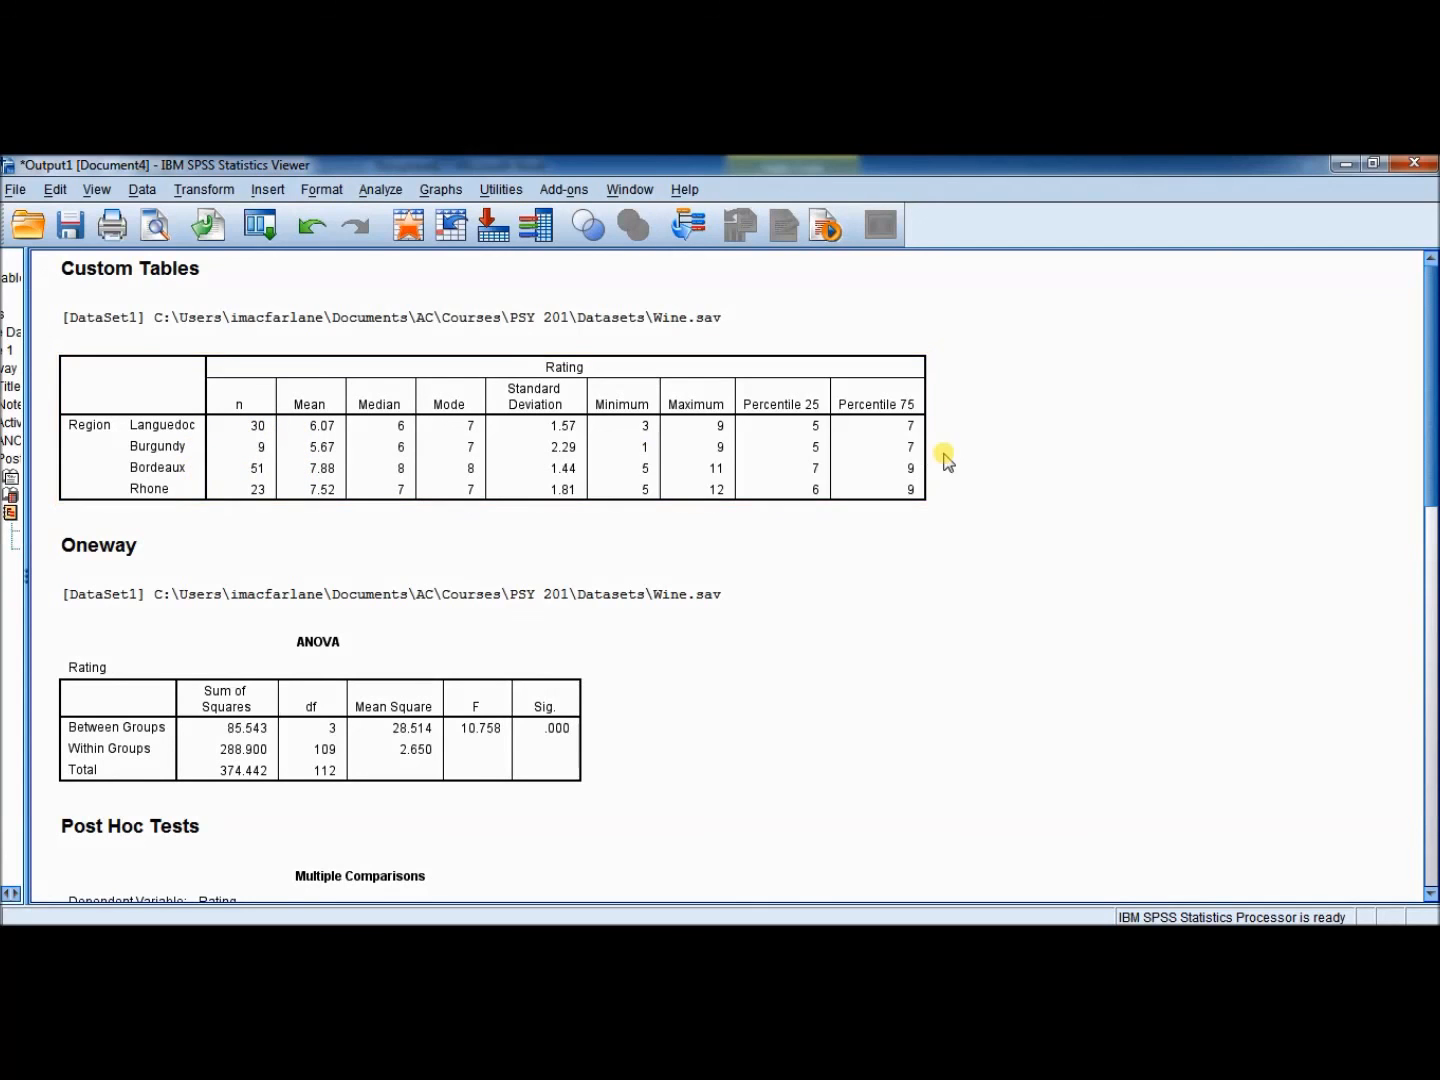
pyautogui.moveTo(1433, 376); pyautogui.dragTo(1433, 544)
pyautogui.click(440, 580)
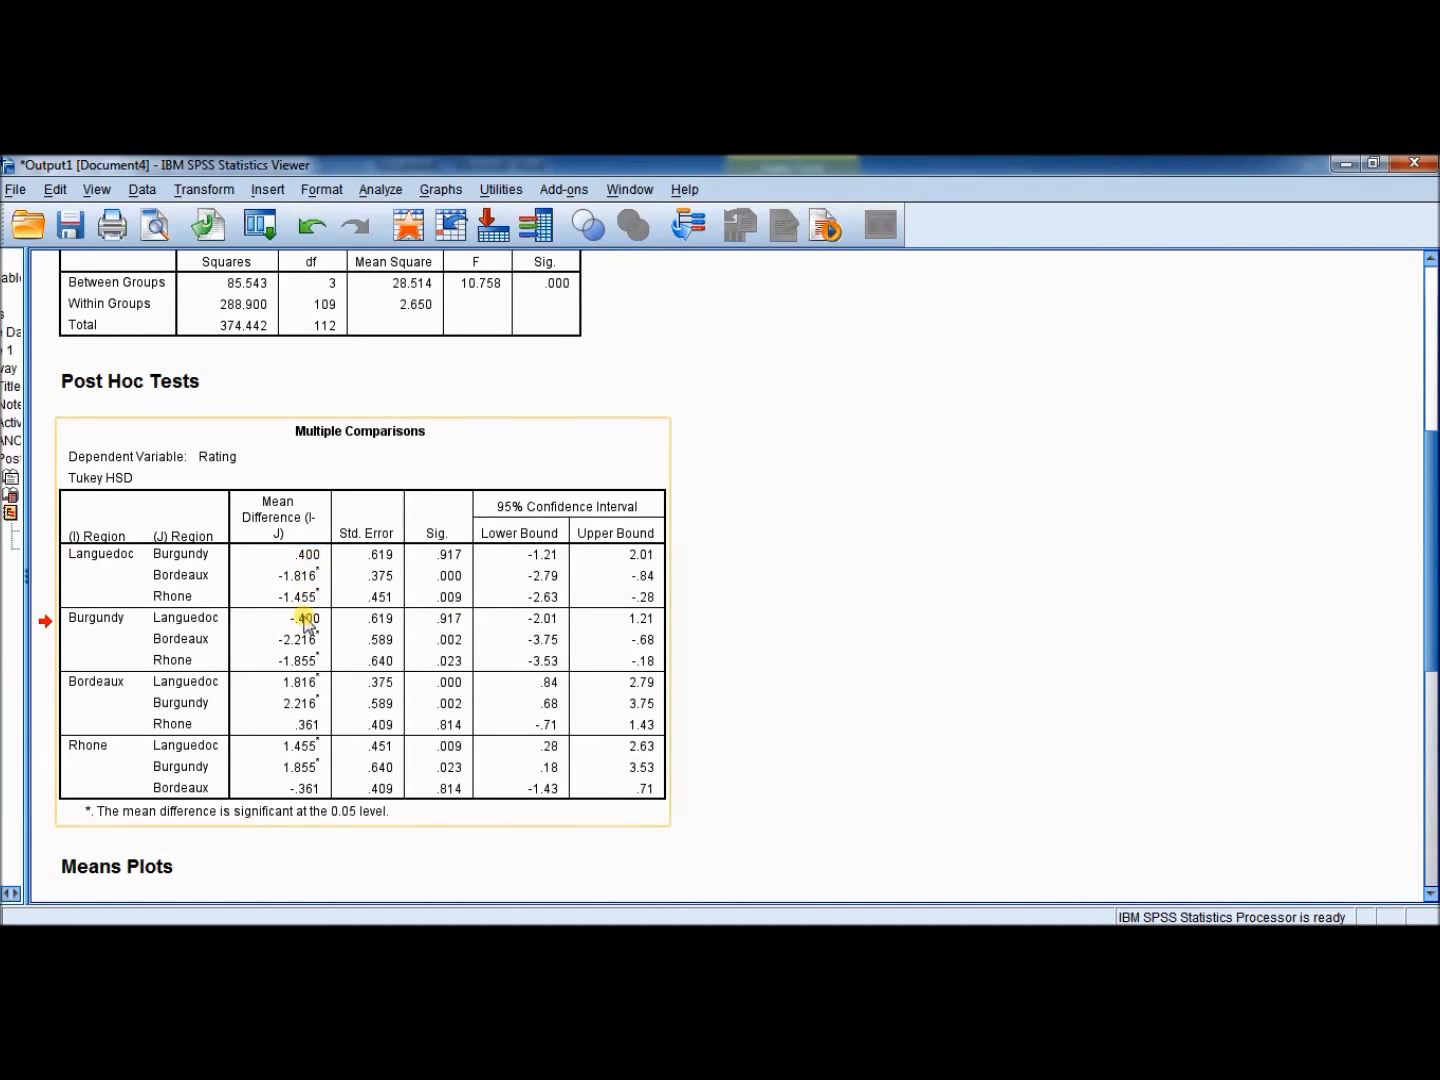
# Copy the Means Plots line chart of mean rating by region from the SPSS output
pyautogui.moveTo(1436, 488); pyautogui.dragTo(1434, 692)
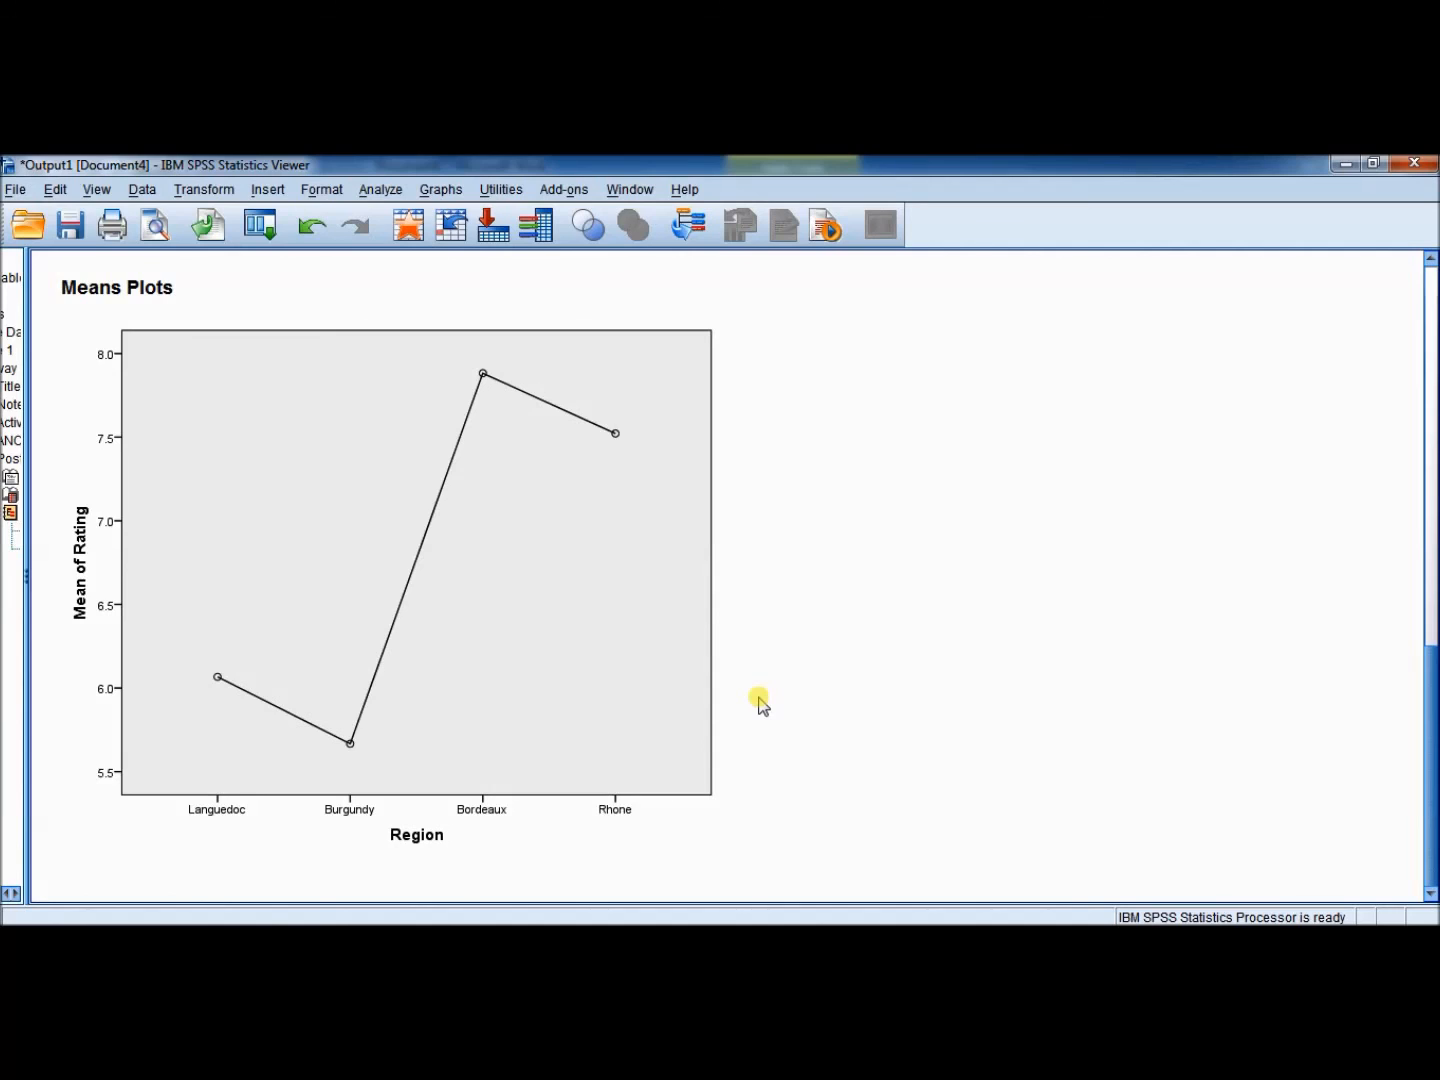
pyautogui.click(185, 697)
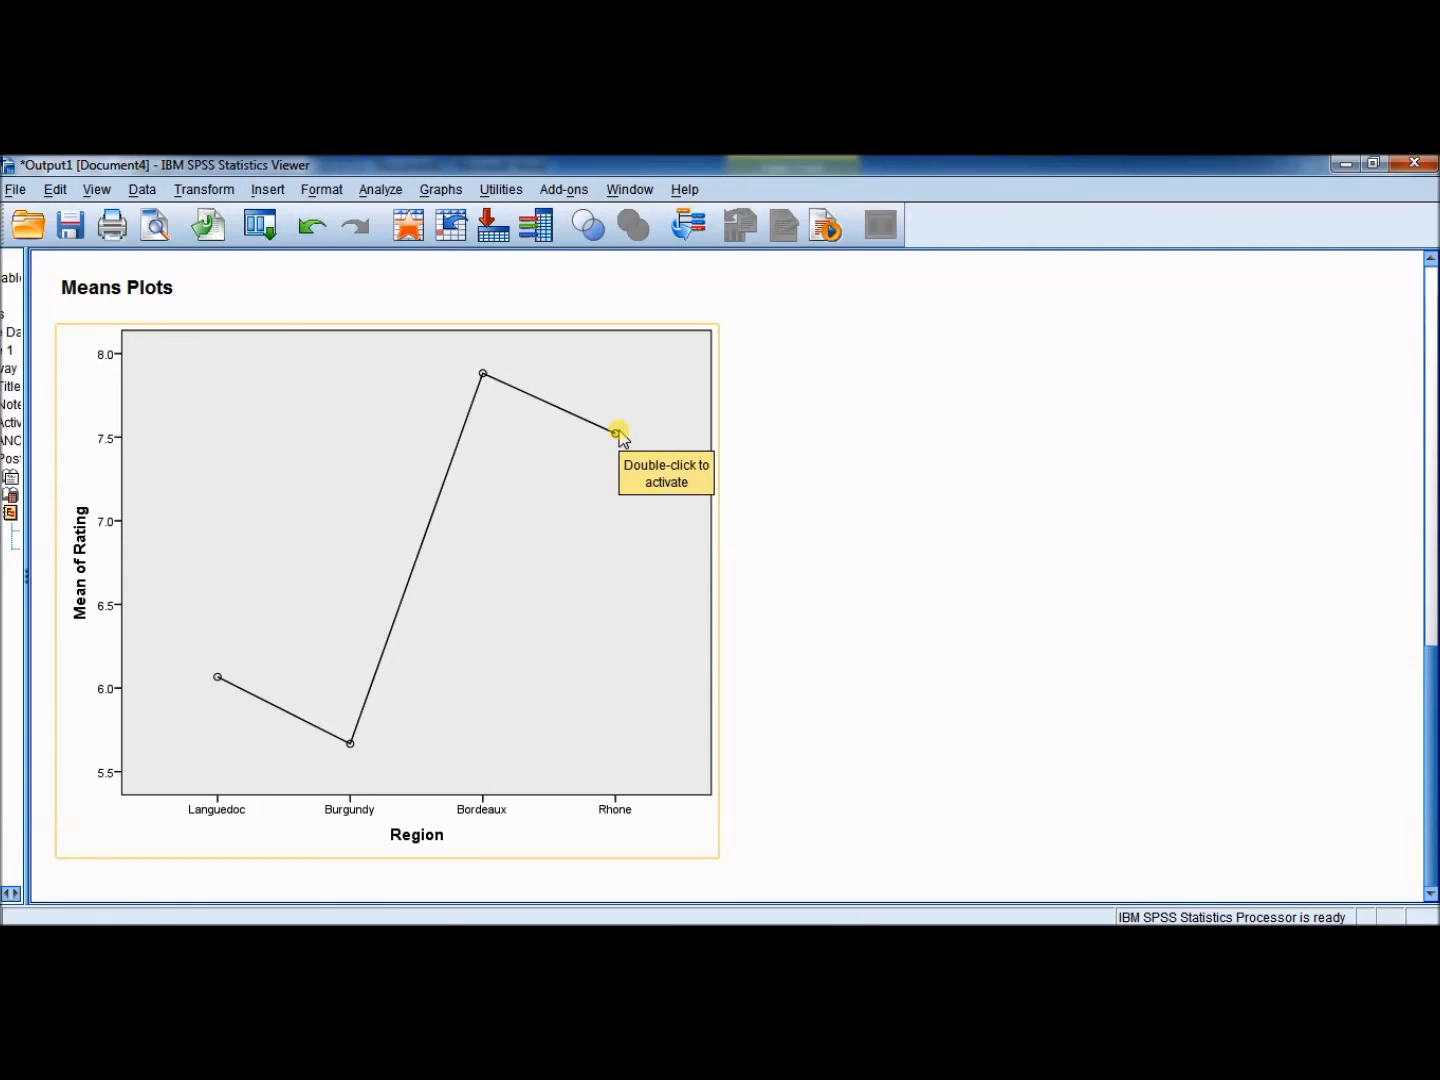
pyautogui.rightClick(467, 543)
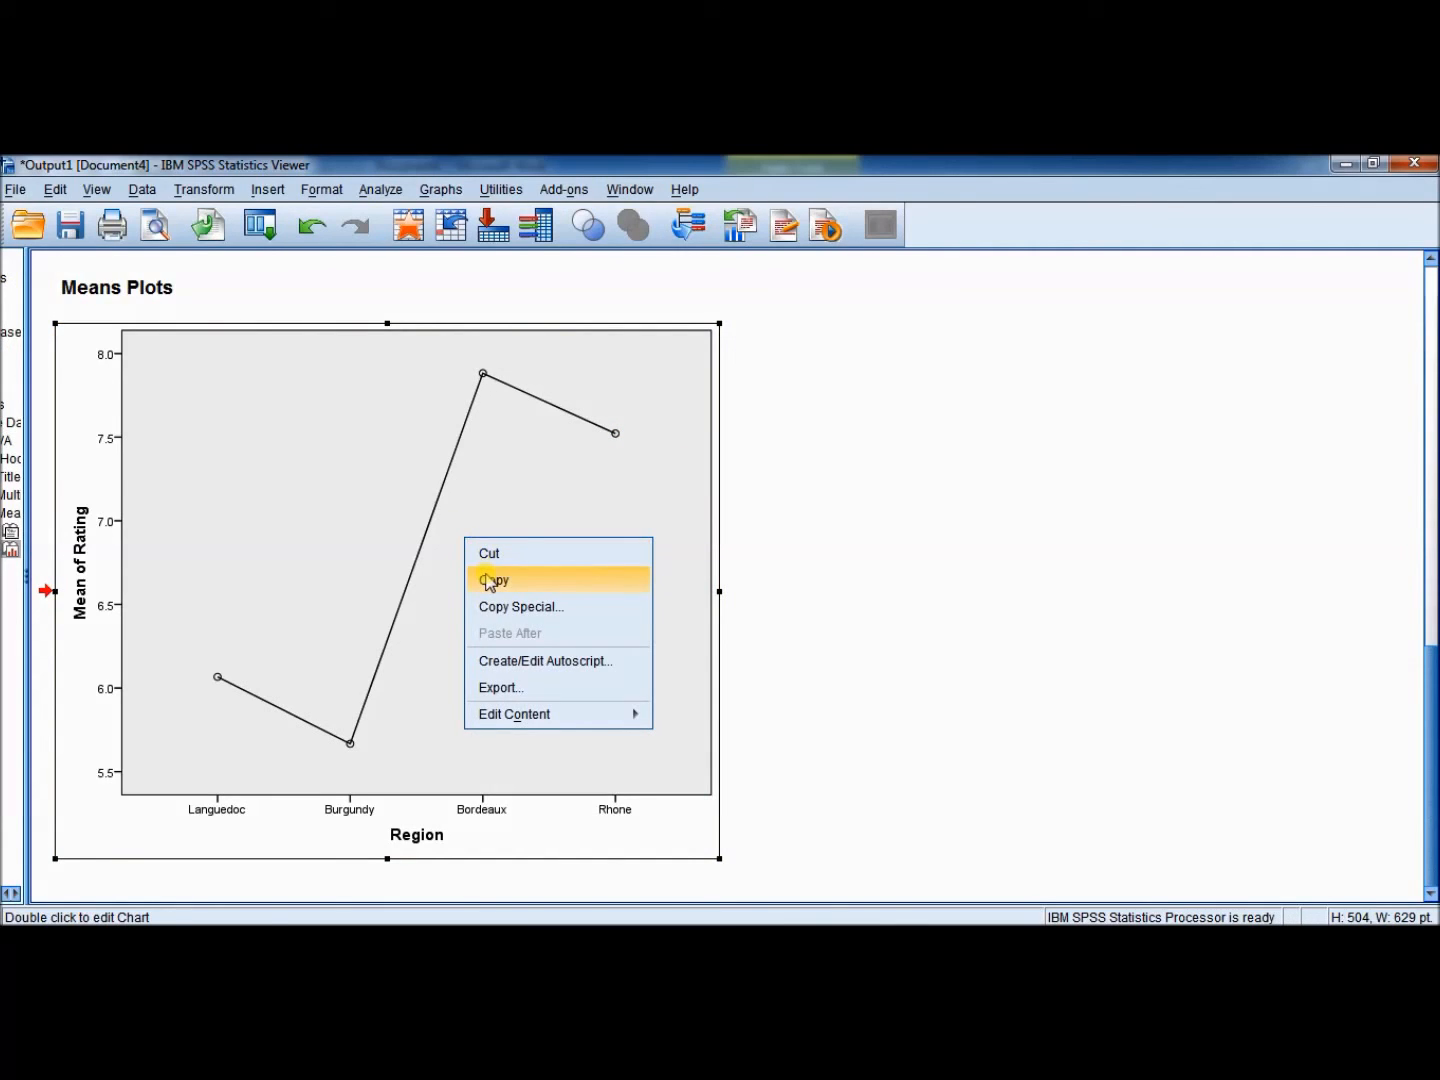
pyautogui.click(489, 581)
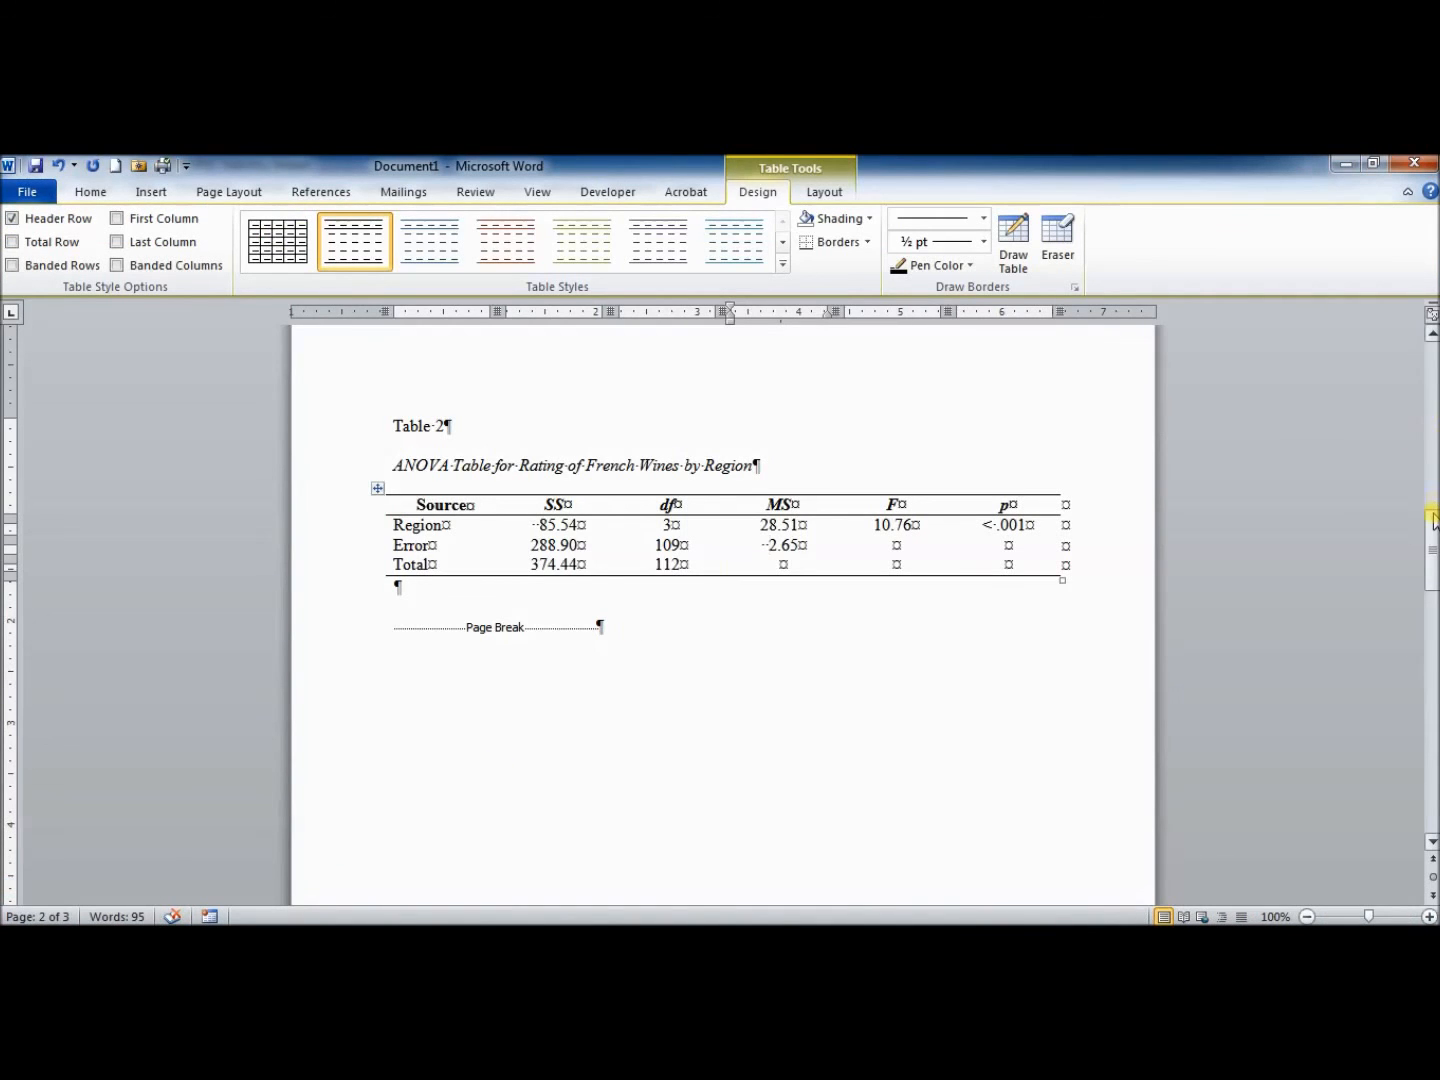
# Switch to the Word document and paste the means plot at the first empty paragraph of page 3
pyautogui.moveTo(1433, 520); pyautogui.dragTo(1434, 655)
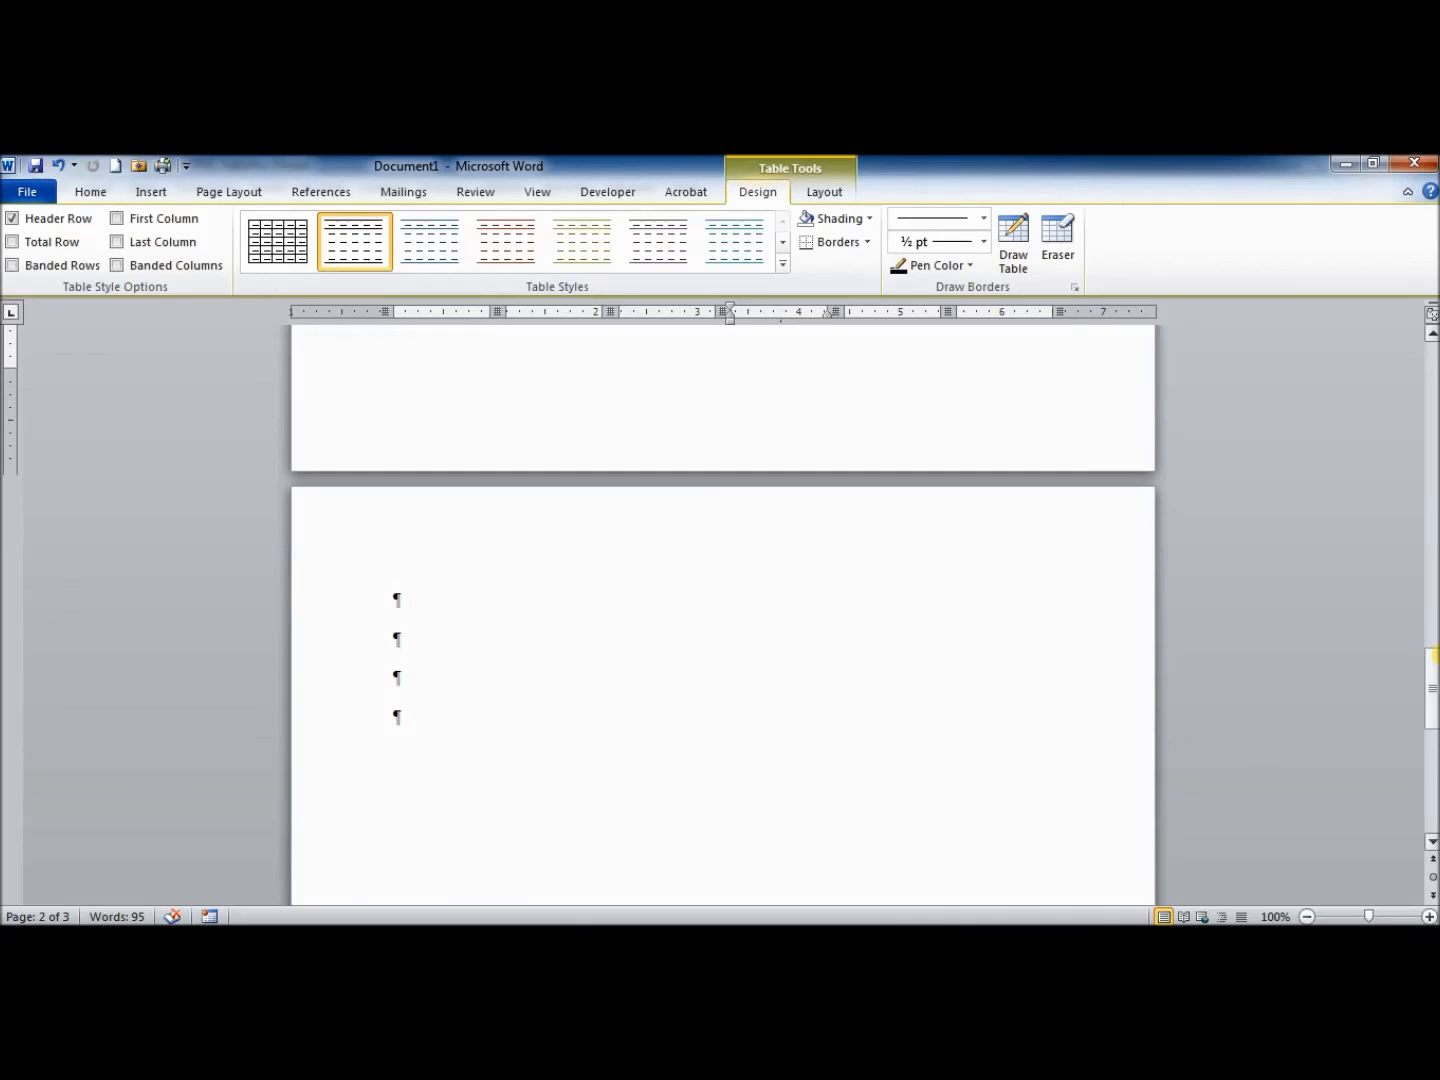
pyautogui.click(414, 604)
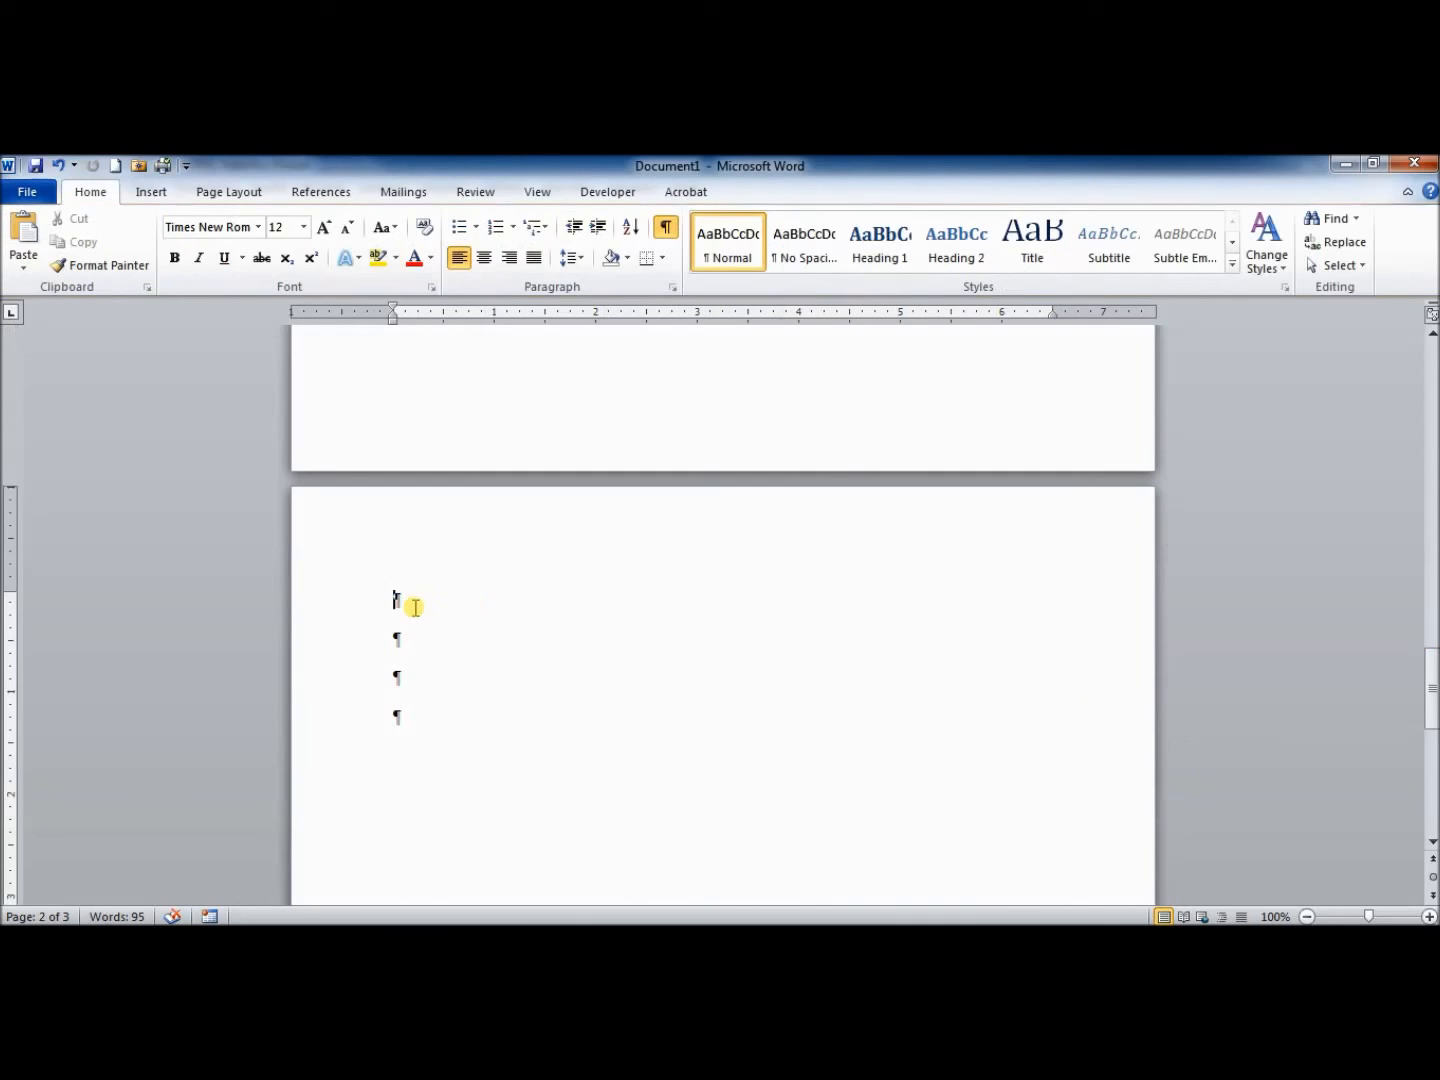
pyautogui.hotkey('ctrl', 'z')
pyautogui.hotkey('ctrl', 'v')
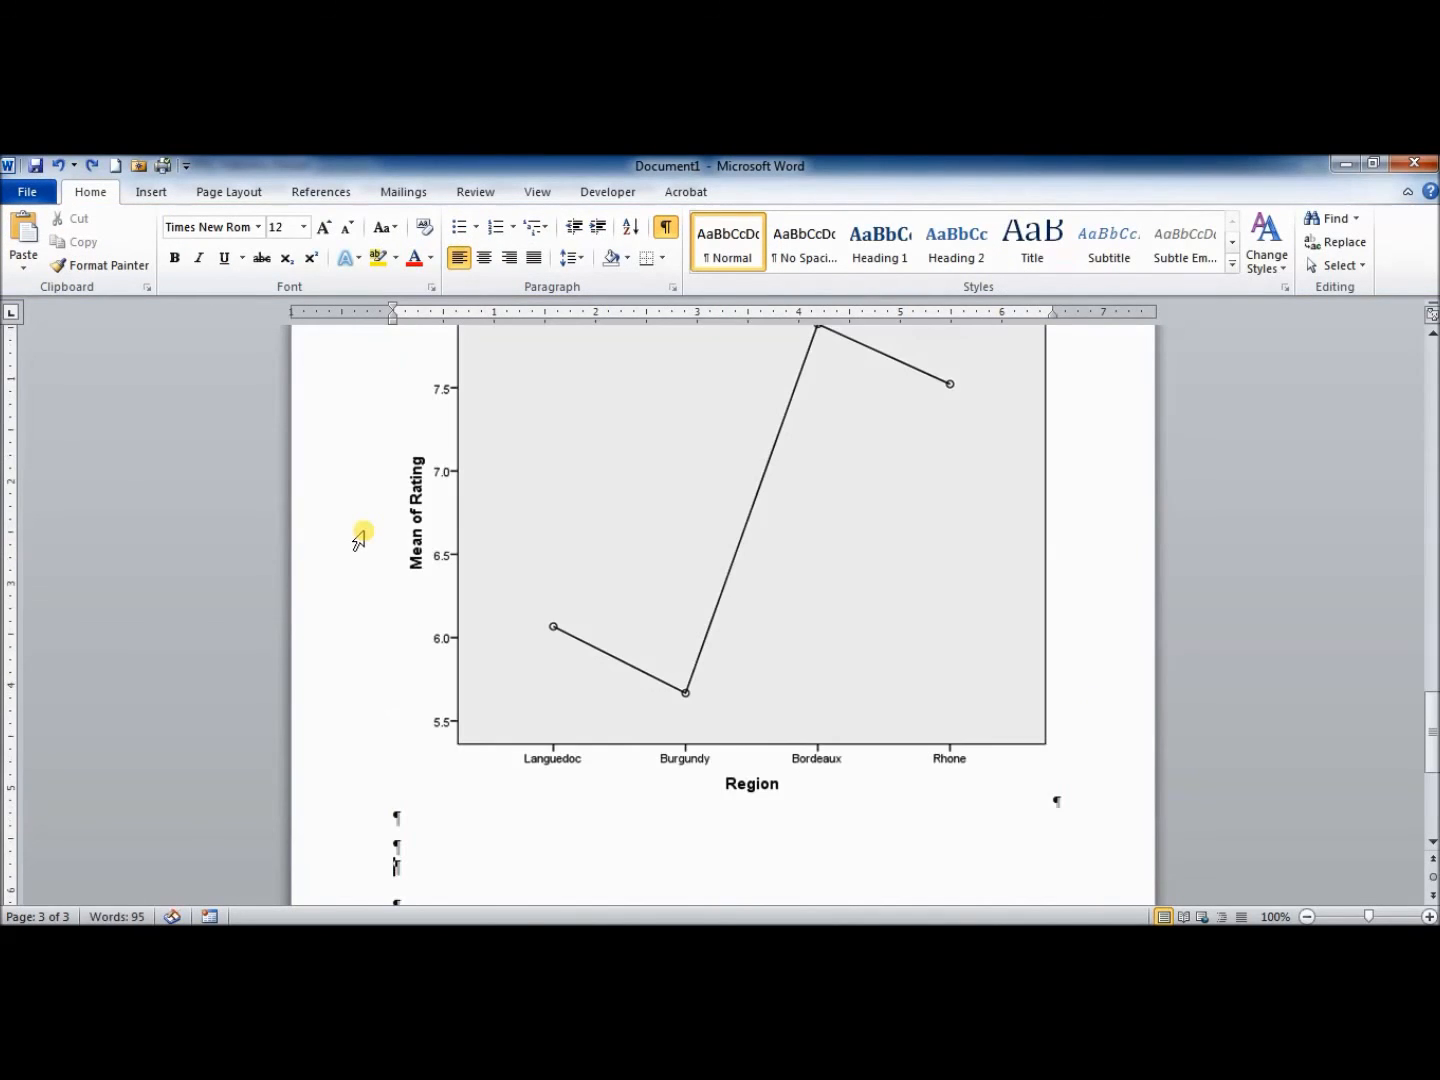
# Caption the chart below with italic "Figure 1" followed by the regular text "Mean ratings of French wines grouped by region of production."
pyautogui.moveTo(1433, 695); pyautogui.dragTo(1433, 775)
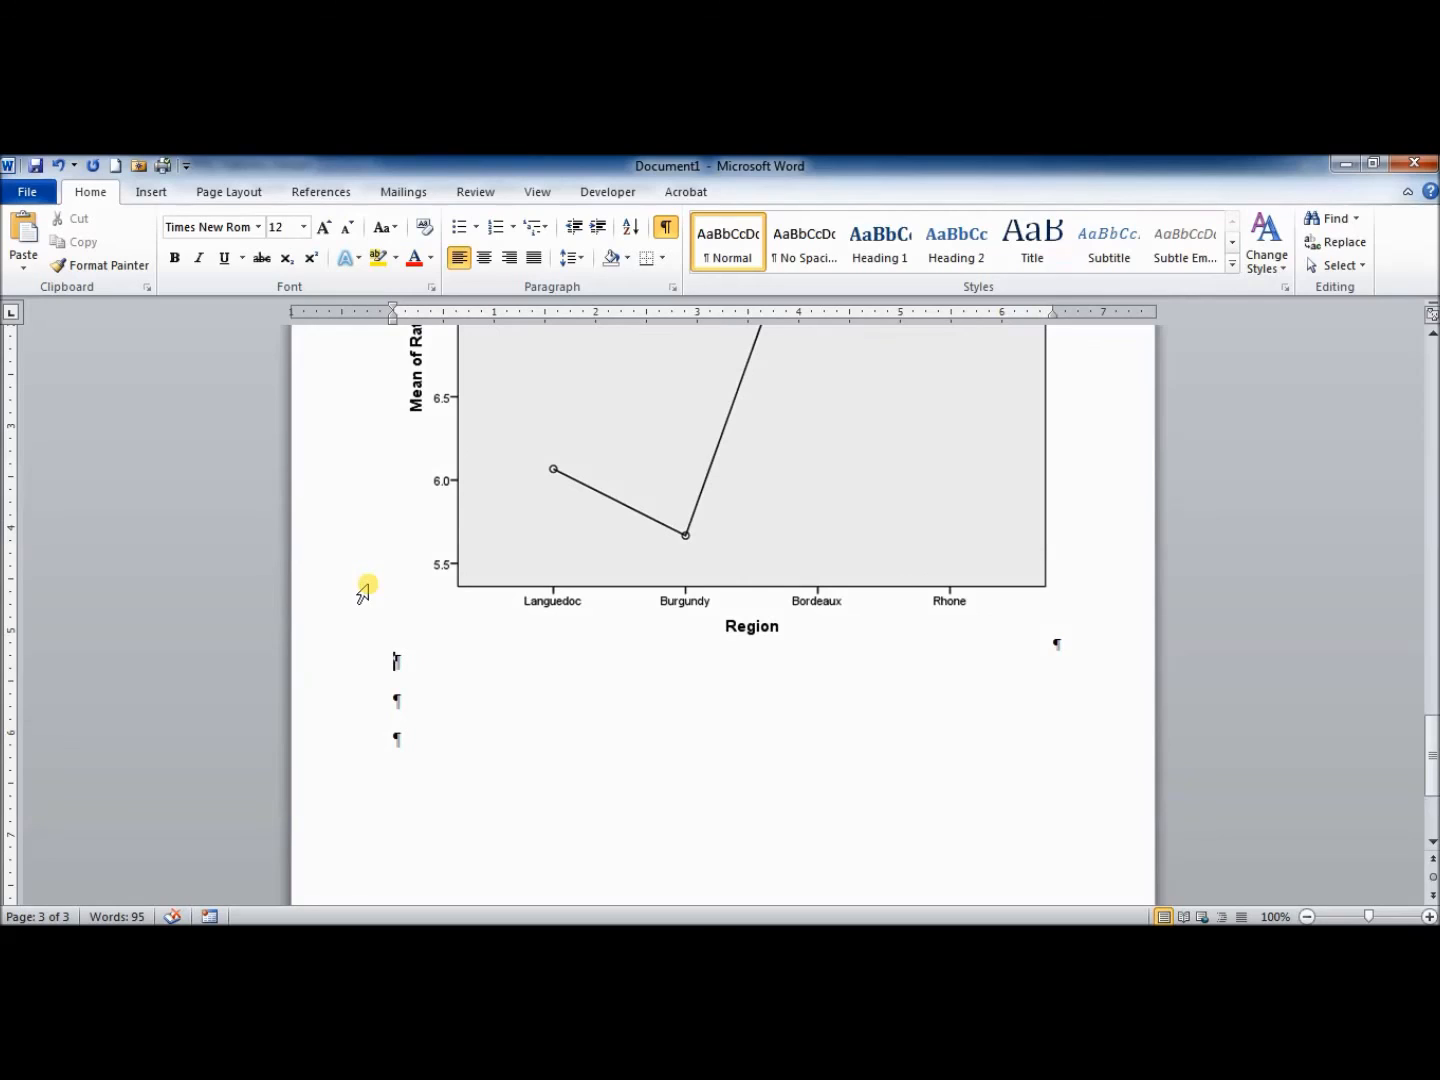
pyautogui.hotkey('ctrl', 'i')
pyautogui.write('Figure 1')
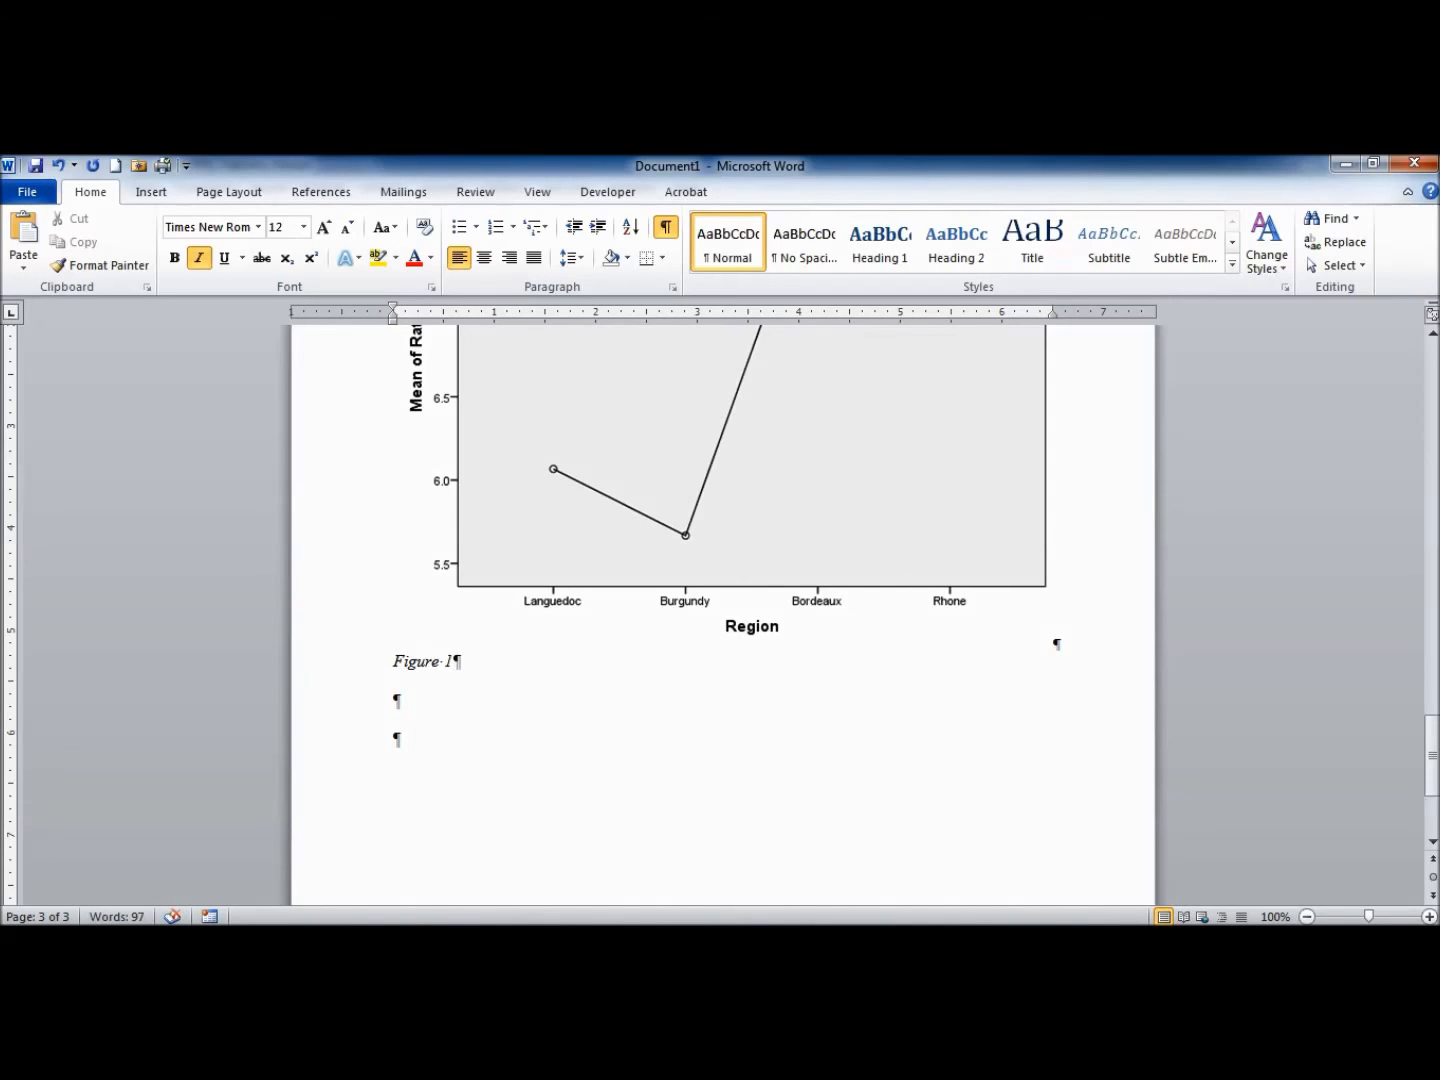
pyautogui.hotkey('ctrl', 'i')
pyautogui.write('.')
pyautogui.write('M')
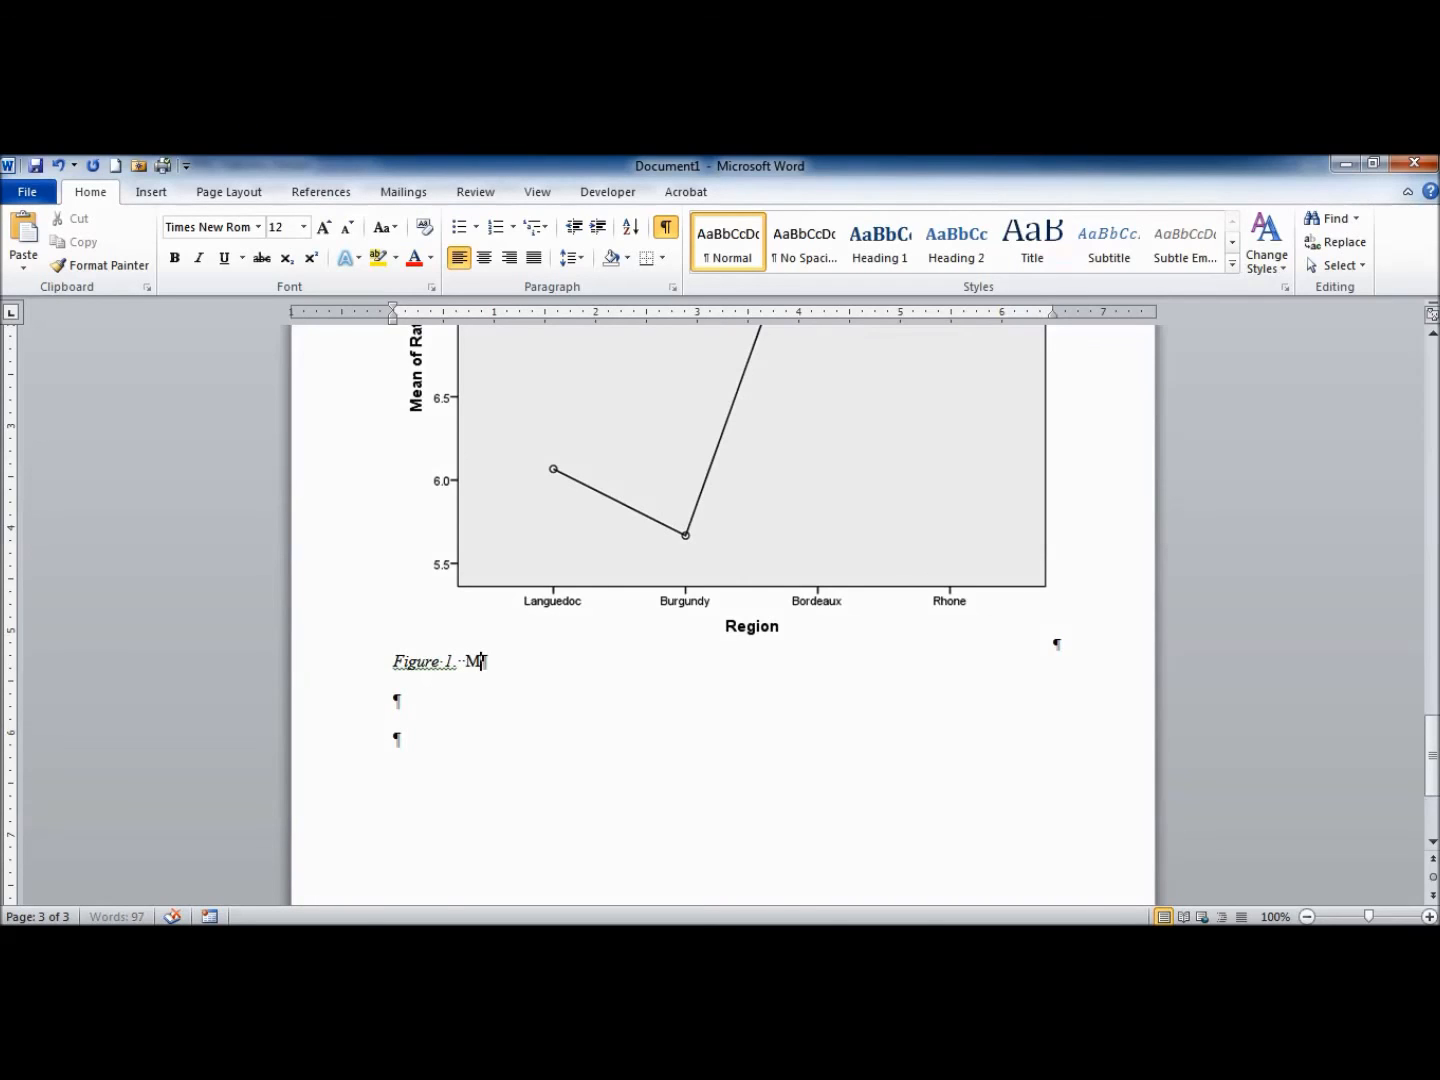
pyautogui.write('ean ratings of French wines')
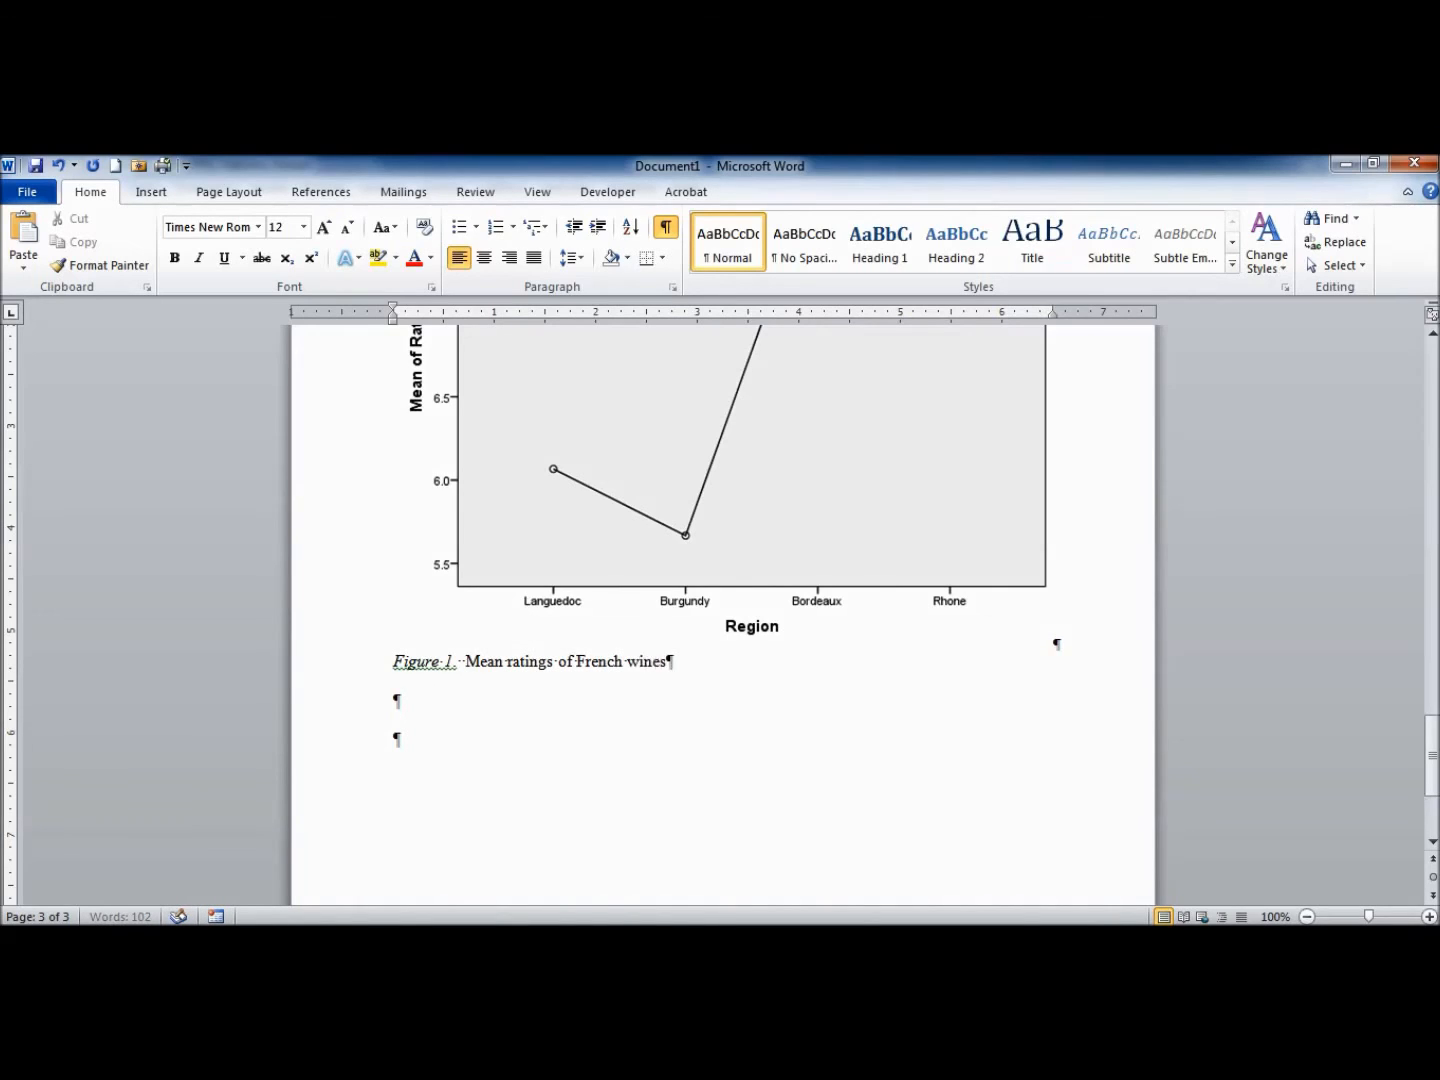
pyautogui.write(' grouped by region of')
pyautogui.write('production.')
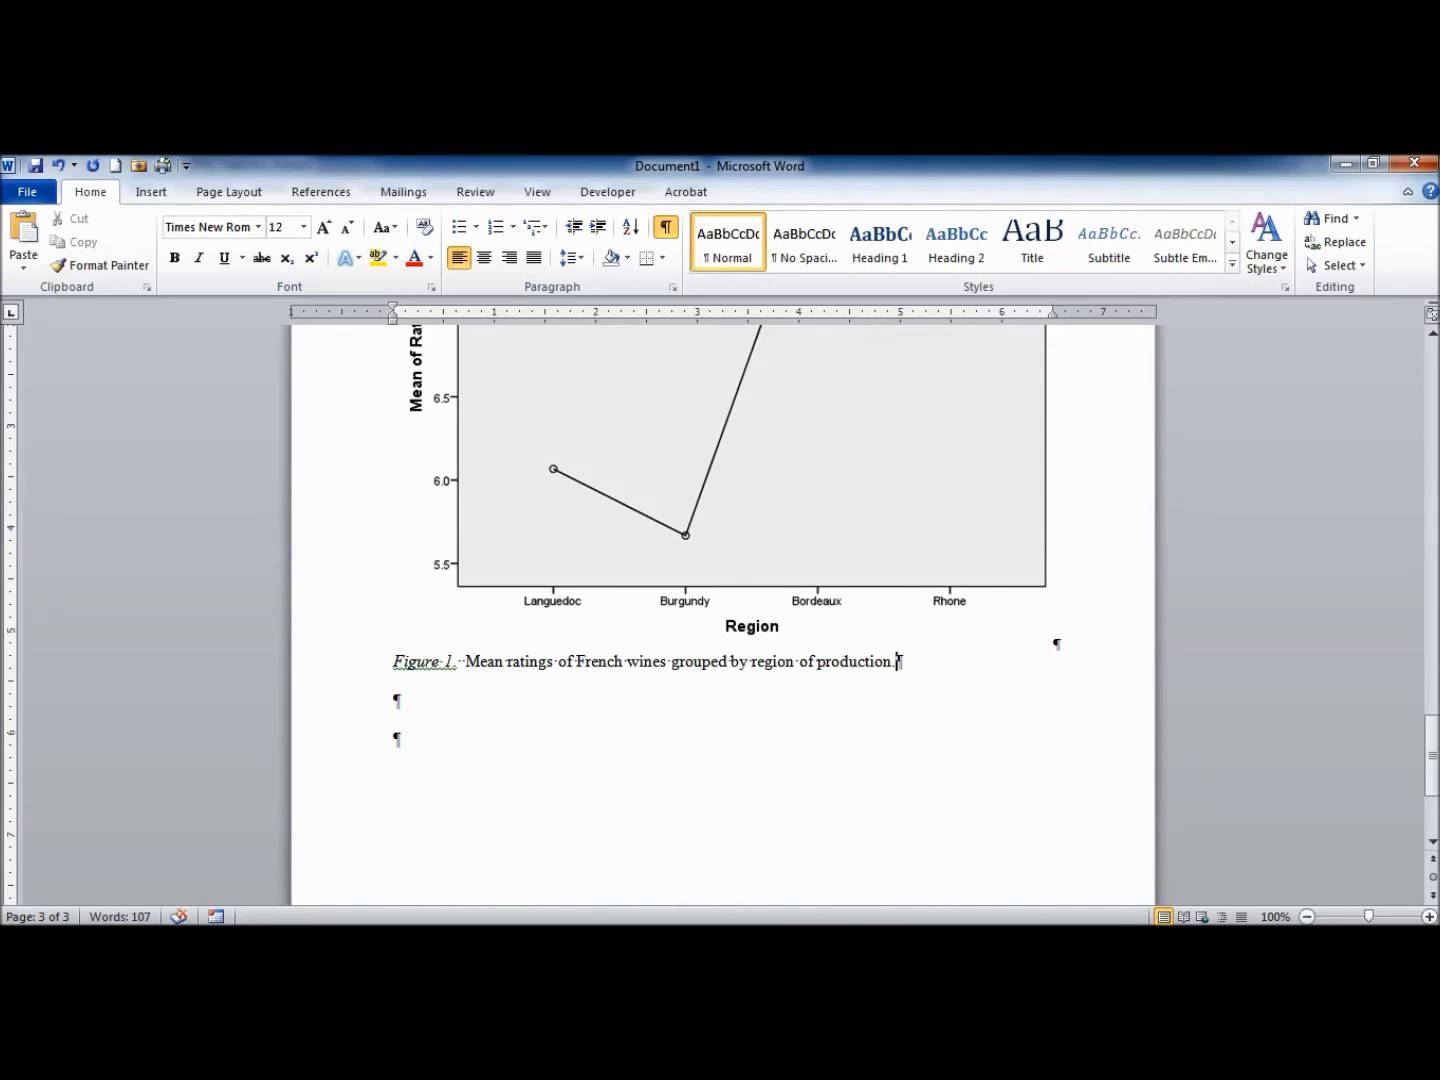
pyautogui.moveTo(1433, 703); pyautogui.dragTo(1433, 640)
pyautogui.moveTo(1433, 515); pyautogui.dragTo(1433, 350)
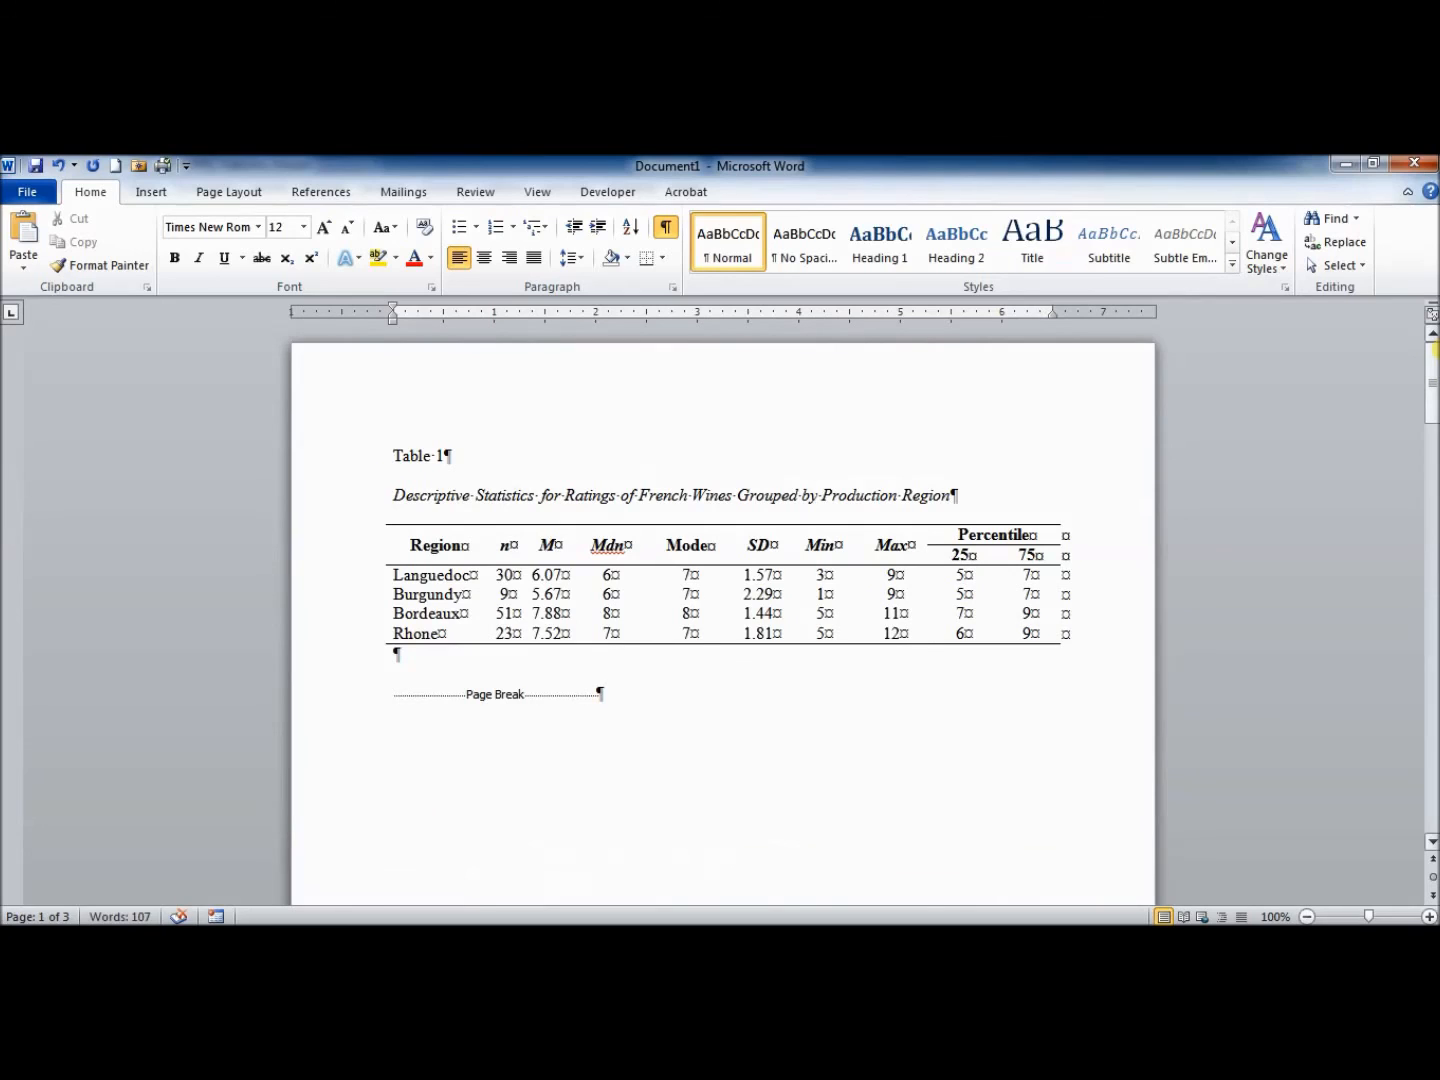